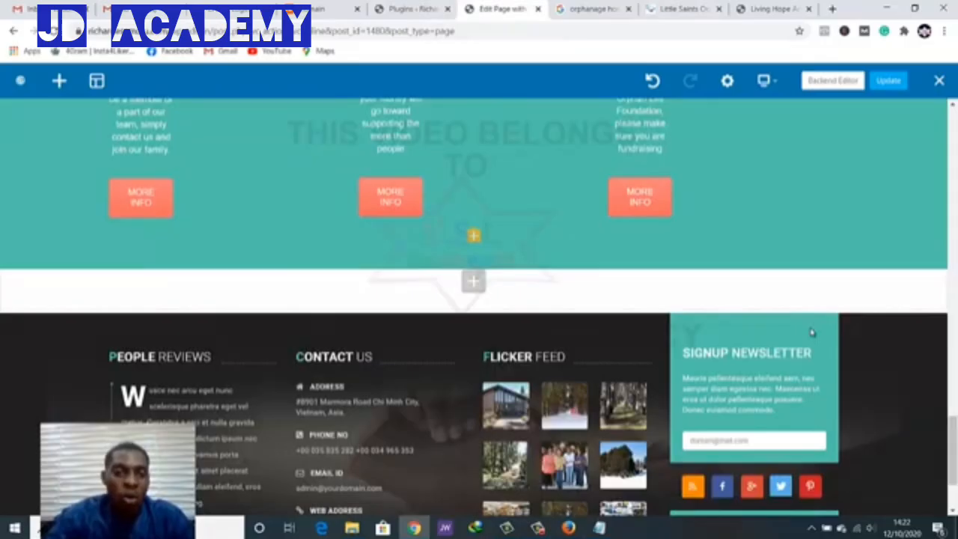
# Insert an empty Row between the teal three-column section and the dark footer
pyautogui.scroll(1, 812, 332)
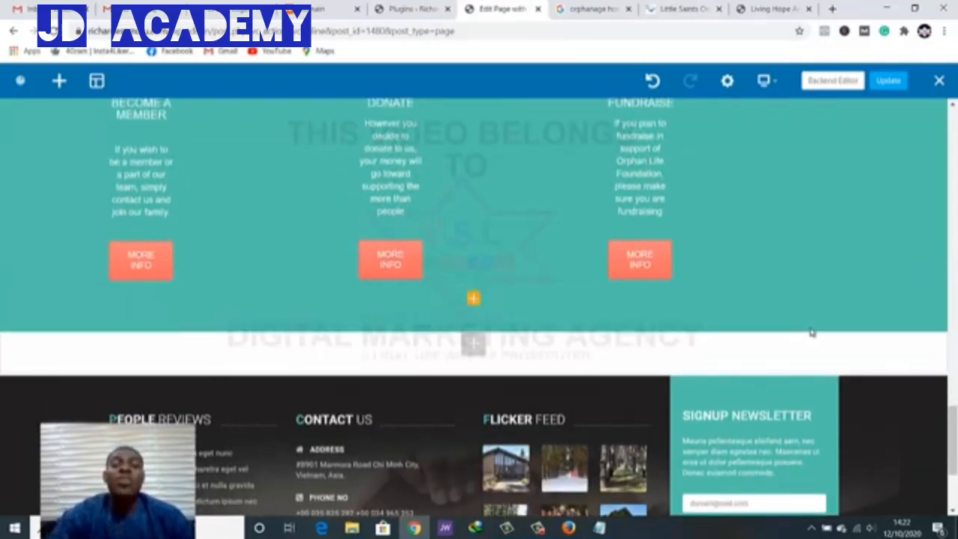
pyautogui.scroll(-2, 812, 332)
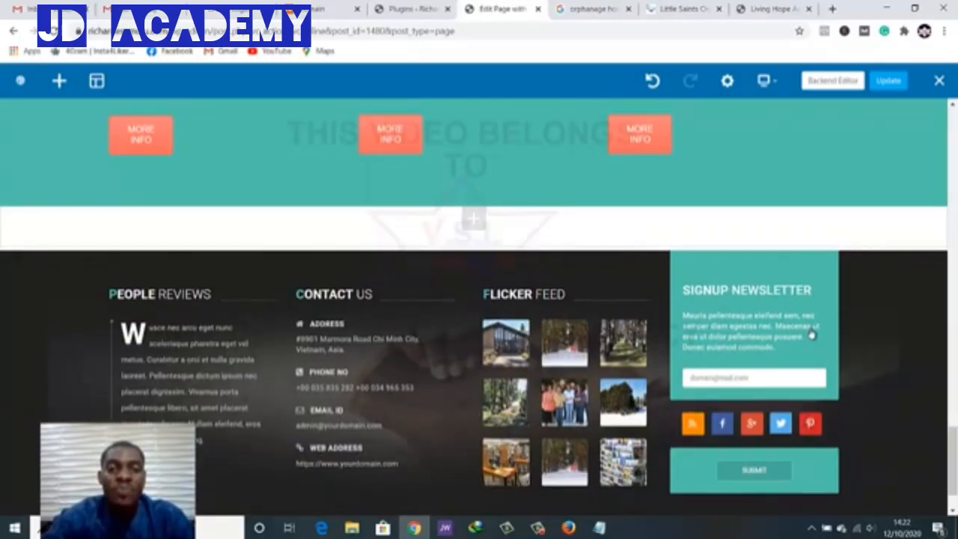
pyautogui.click(474, 218)
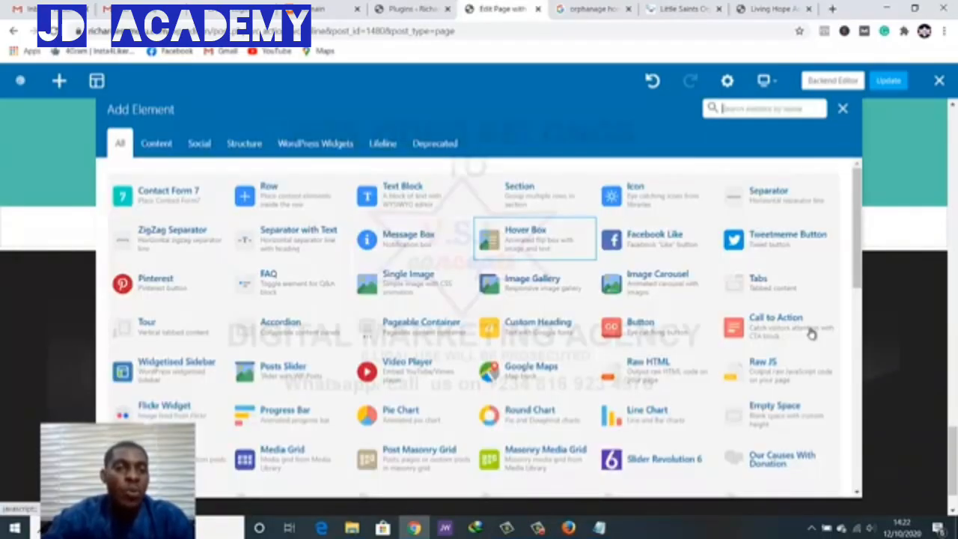
pyautogui.click(291, 195)
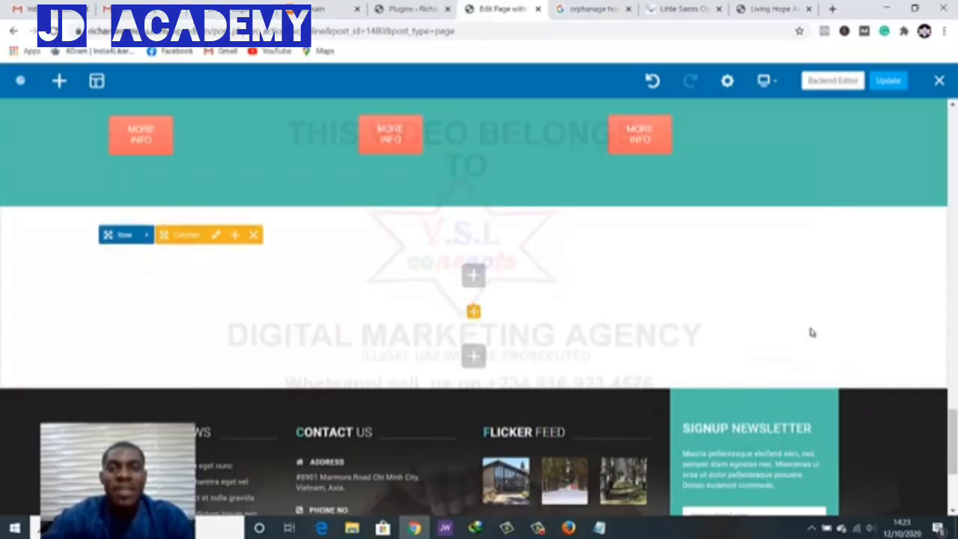
pyautogui.click(678, 8)
pyautogui.scroll(-2, 813, 334)
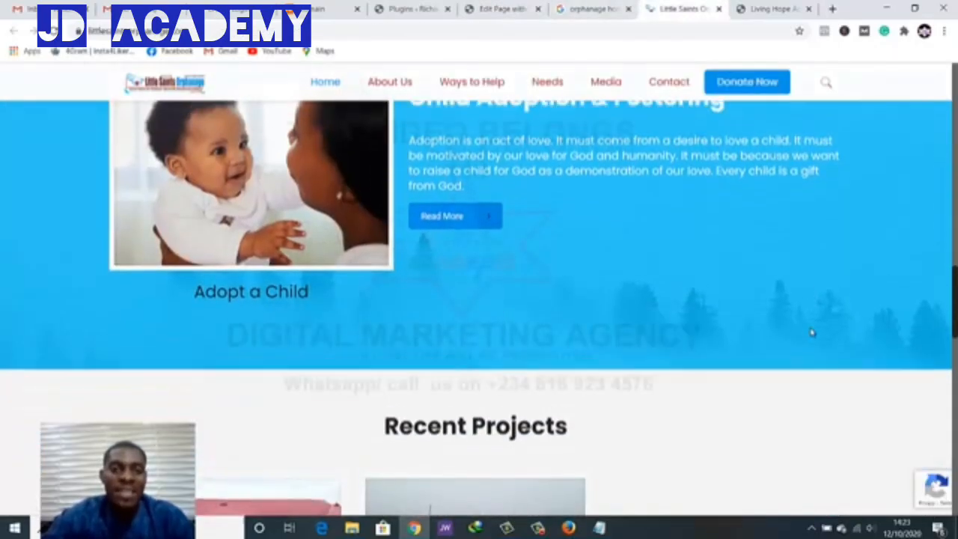
pyautogui.scroll(2, 813, 333)
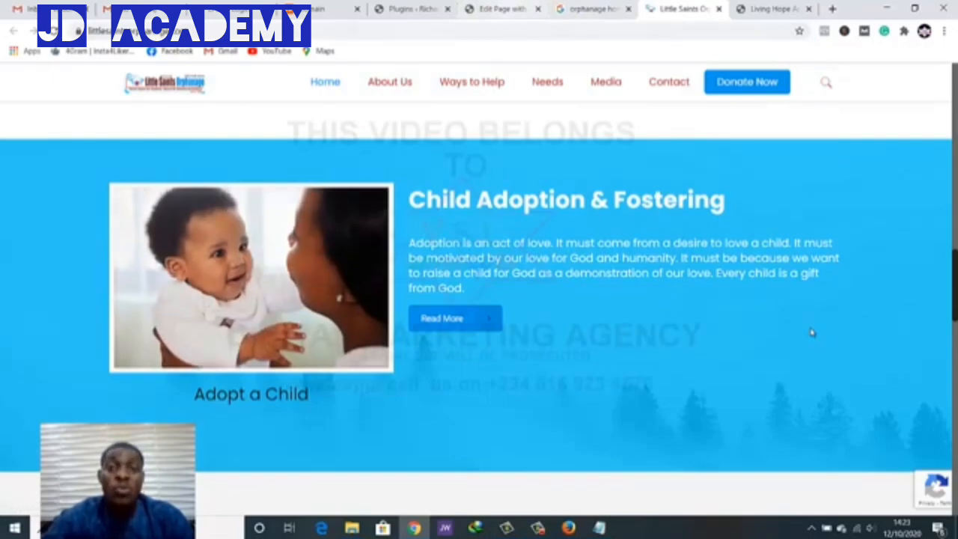
pyautogui.click(503, 9)
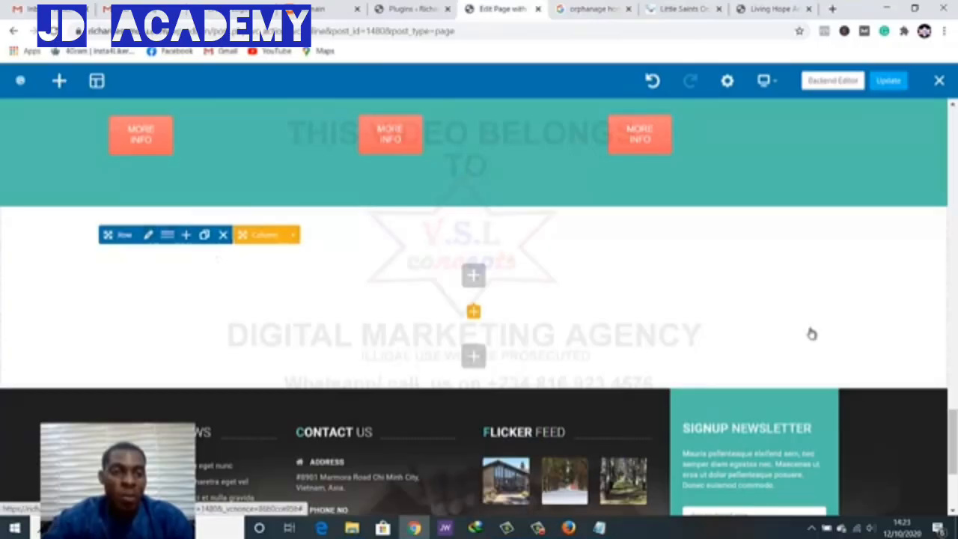
# Give the new row a 1/2 + 1/2 layout with two equal half-width columns
pyautogui.click(167, 236)
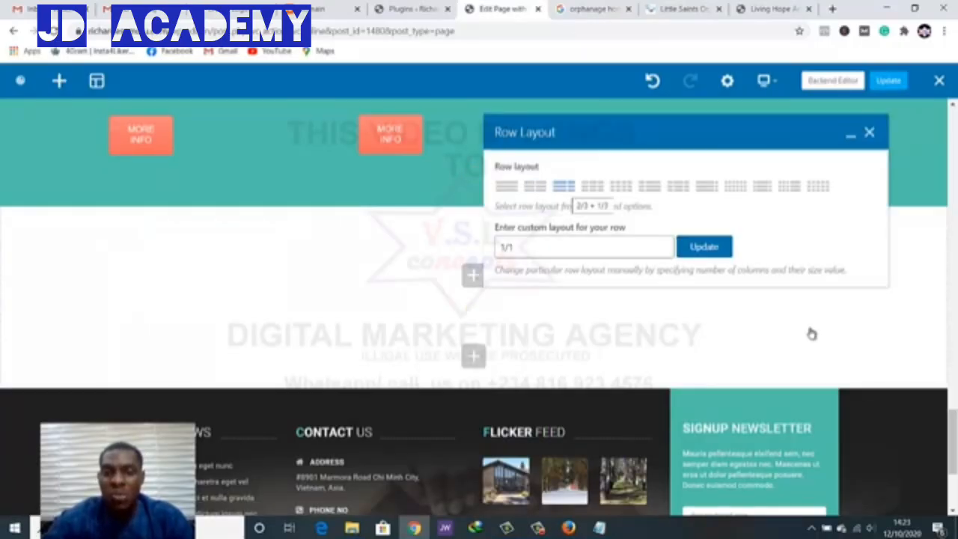
pyautogui.click(535, 186)
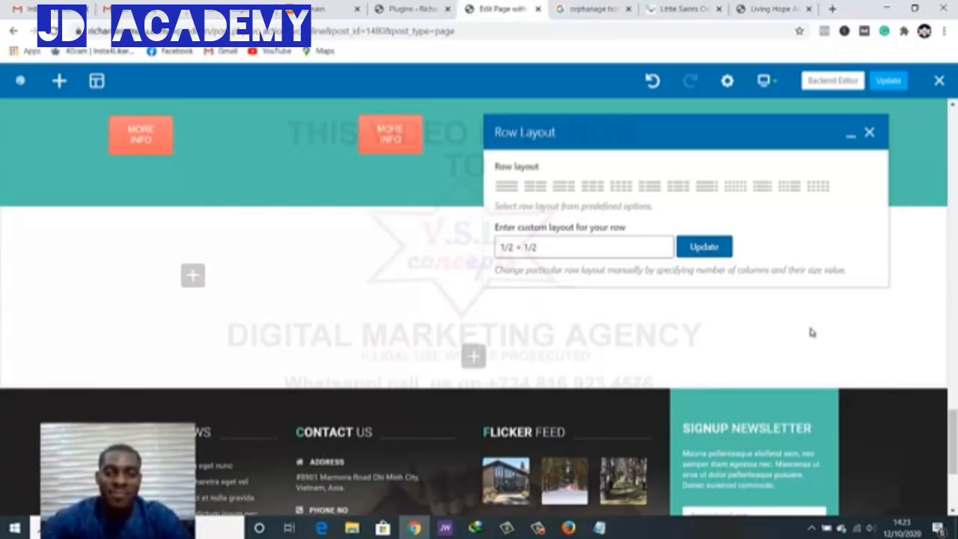
pyautogui.click(812, 334)
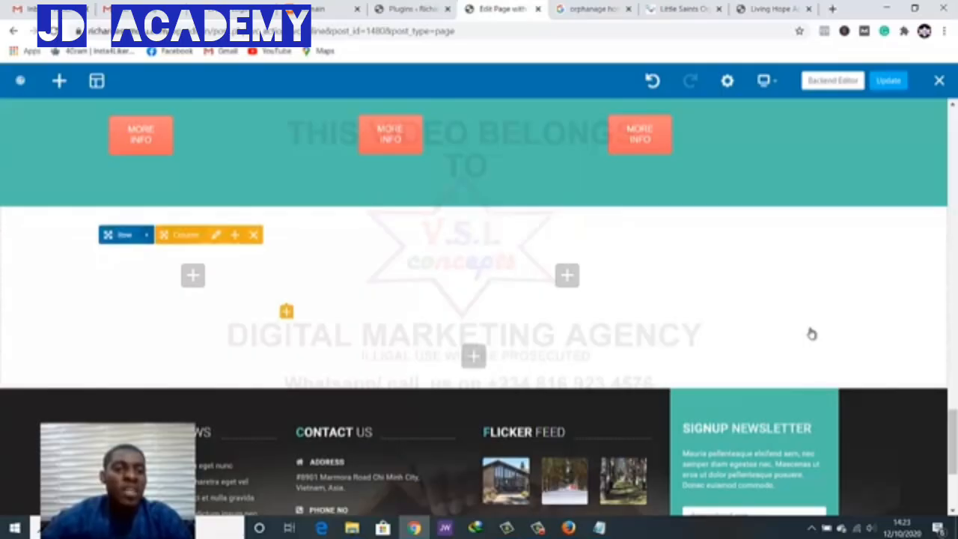
pyautogui.scroll(3, 813, 334)
pyautogui.scroll(-2, 813, 334)
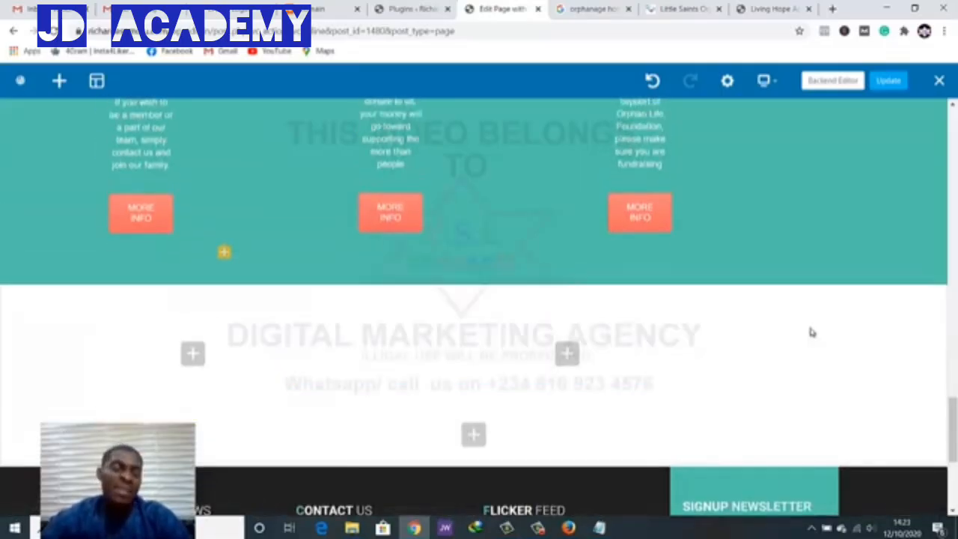
pyautogui.scroll(2, 812, 334)
pyautogui.scroll(-3, 813, 334)
pyautogui.scroll(5, 812, 334)
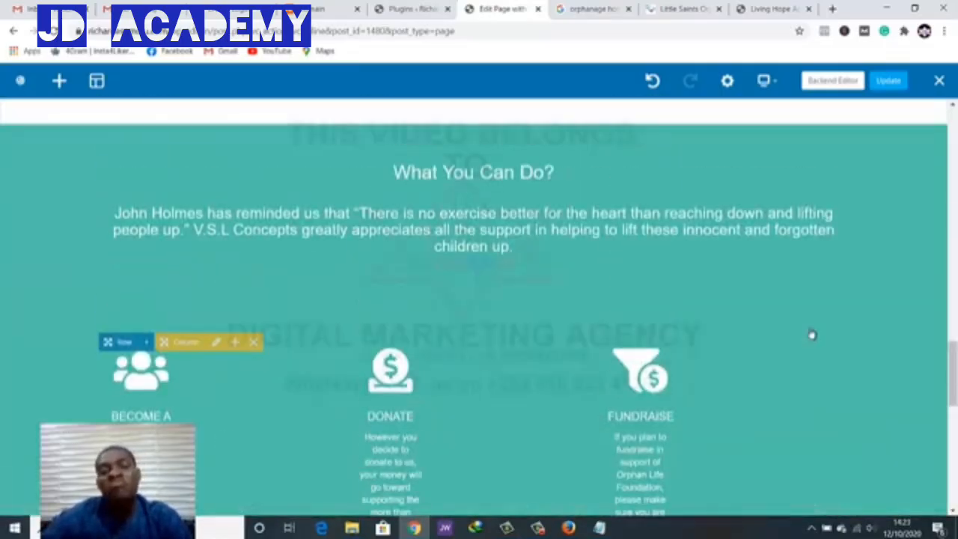
pyautogui.scroll(4, 812, 334)
pyautogui.scroll(-7, 812, 334)
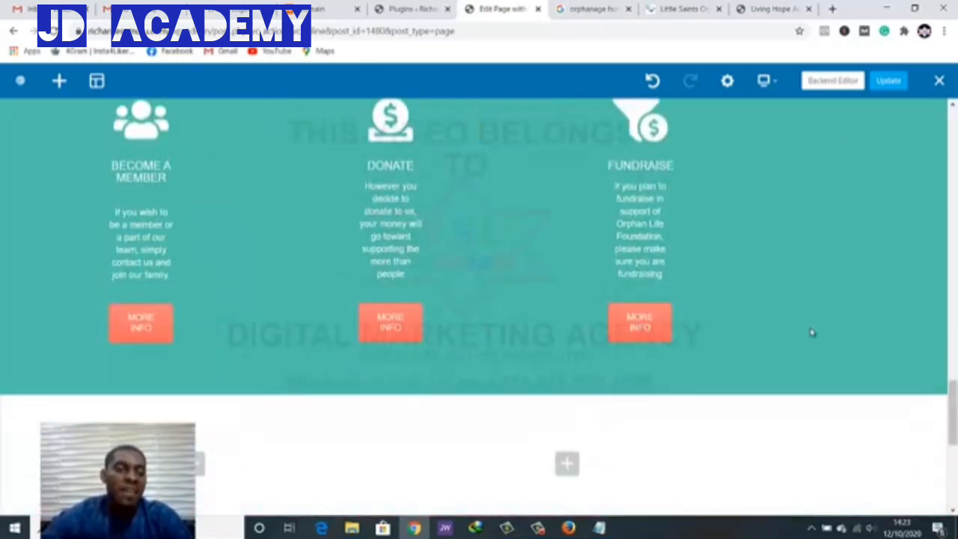
pyautogui.scroll(-3, 812, 334)
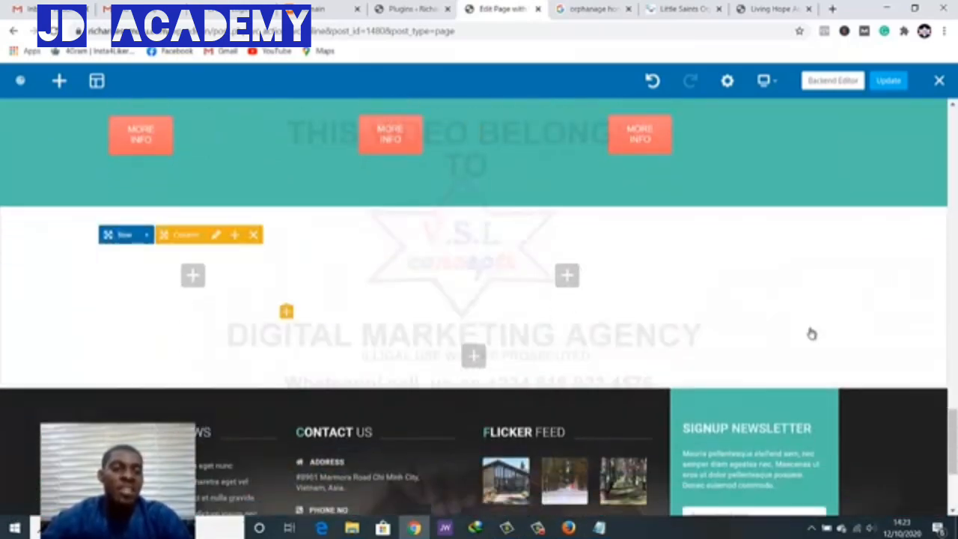
# Search Google for 'child adoption' from the Google tab's address bar
pyautogui.click(813, 334)
pyautogui.hotkey('ctrl', 'Tab')
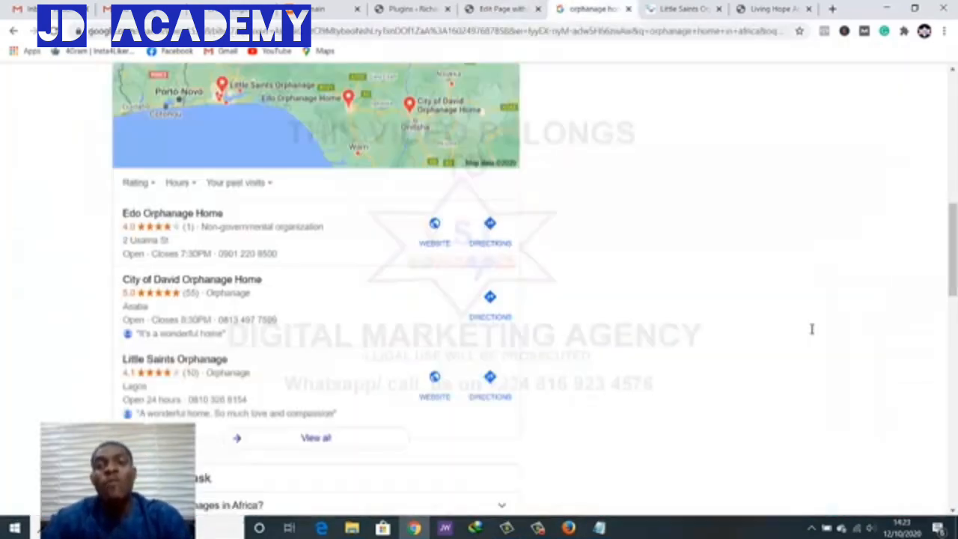
pyautogui.hotkey('ctrl', 'l')
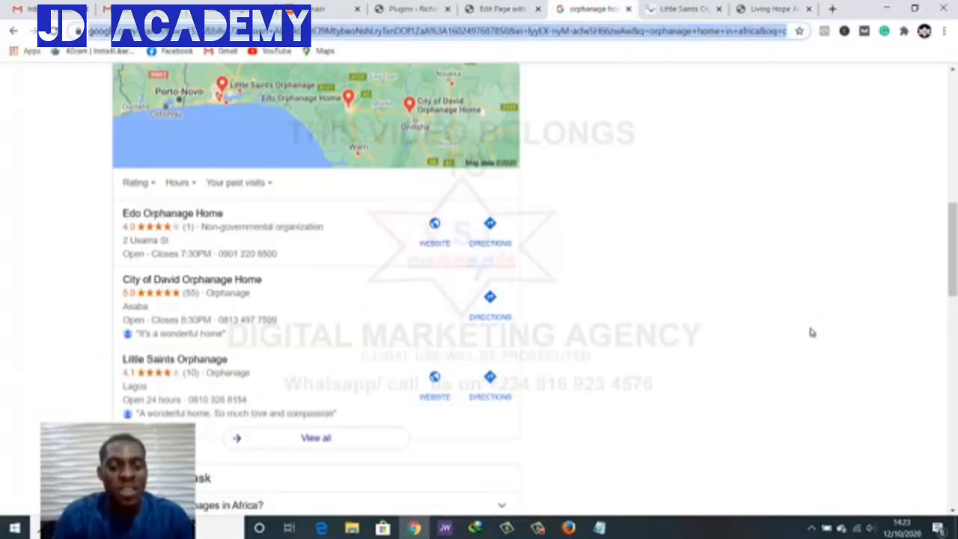
pyautogui.write('child ado')
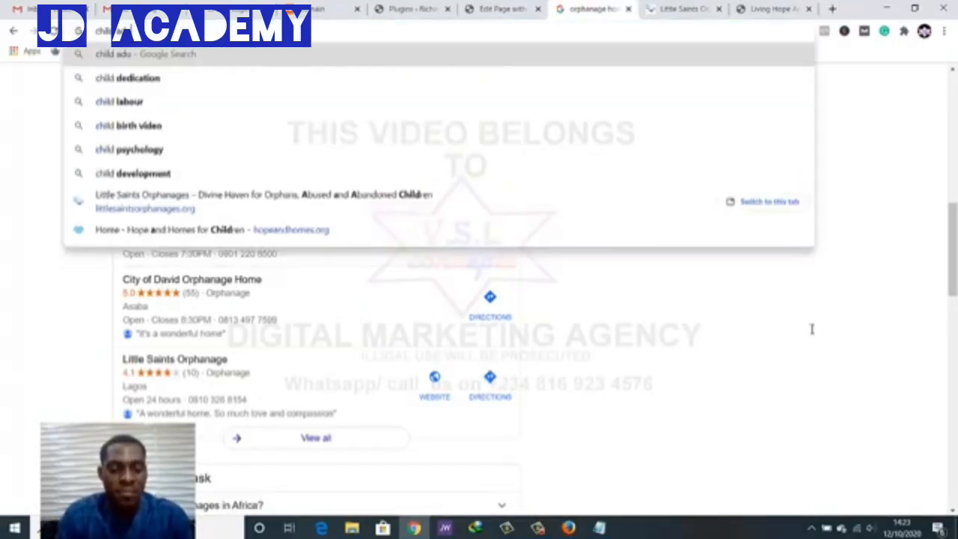
pyautogui.write('ption')
pyautogui.press('Return')
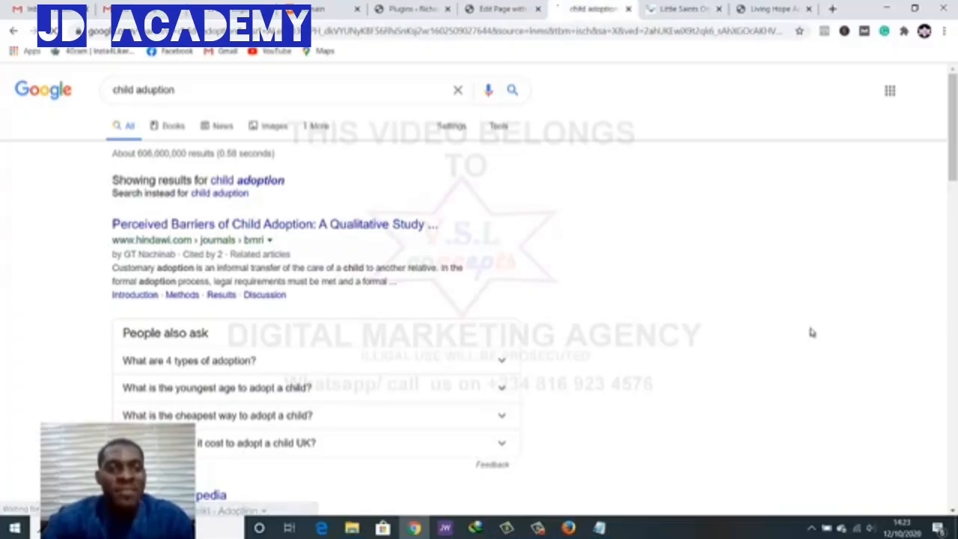
pyautogui.scroll(-3, 813, 335)
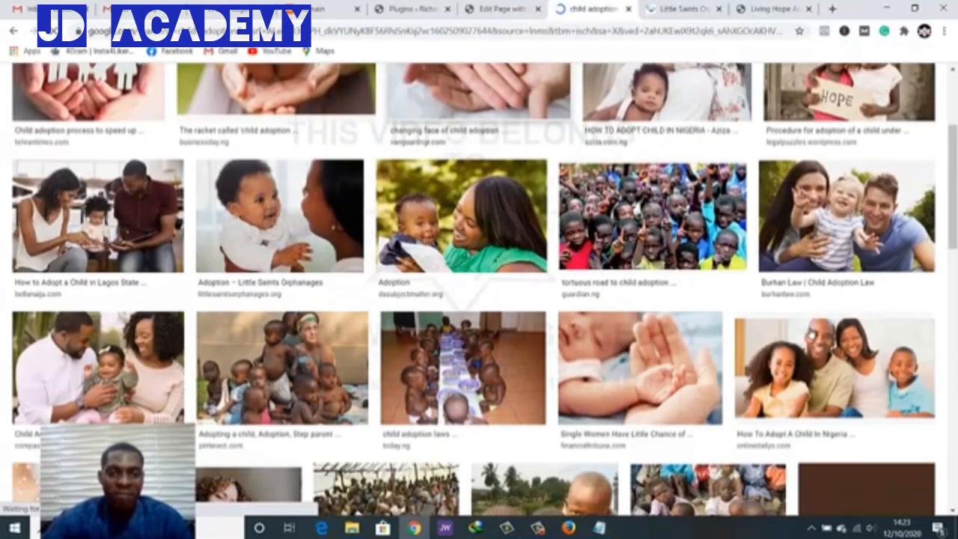
pyautogui.scroll(1, 812, 333)
pyautogui.scroll(-1, 812, 333)
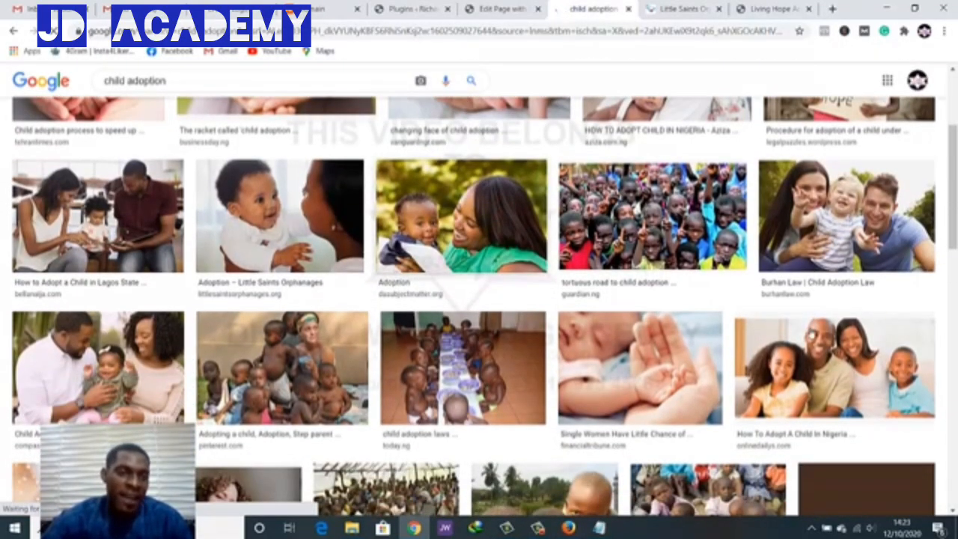
# Open the couple-with-toddler photo at full size in its own new tab
pyautogui.click(98, 217)
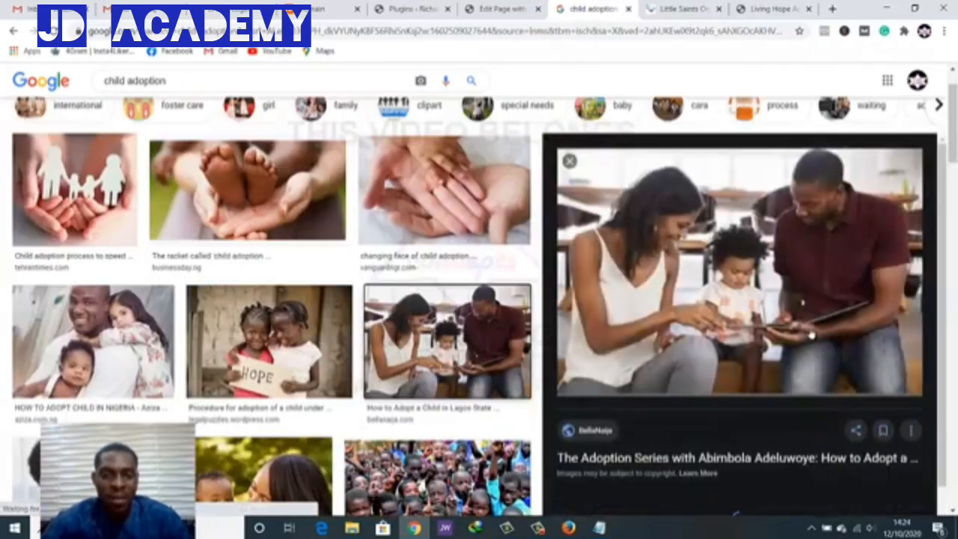
pyautogui.scroll(-1, 812, 335)
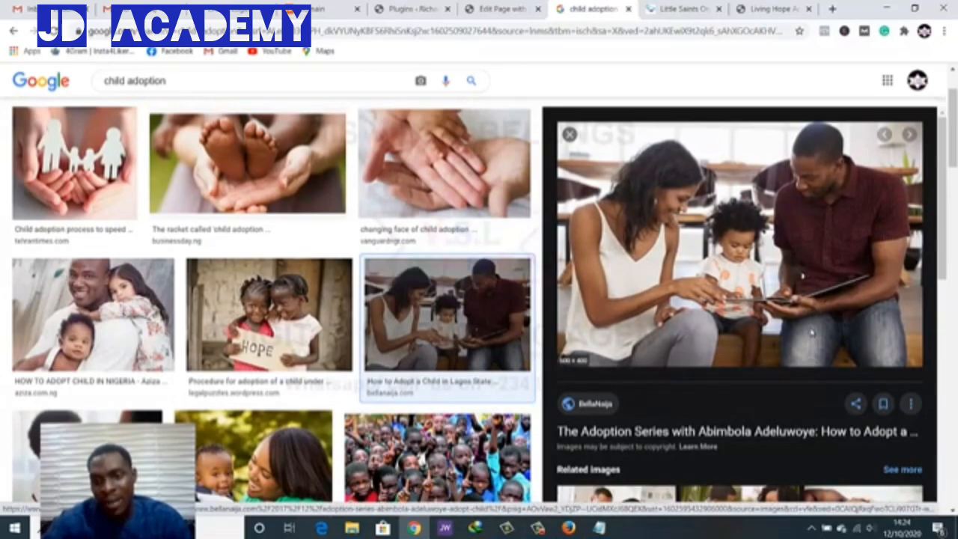
pyautogui.rightClick(812, 334)
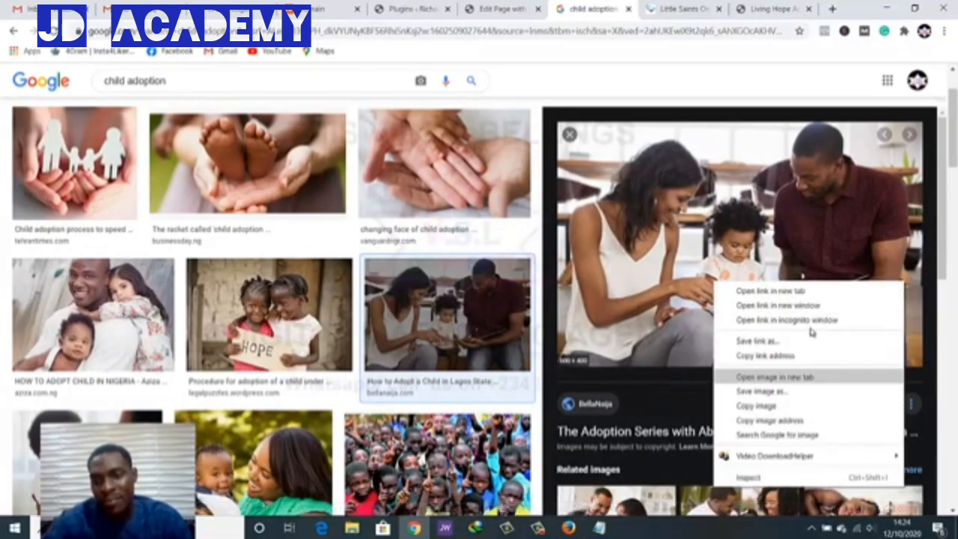
pyautogui.click(775, 376)
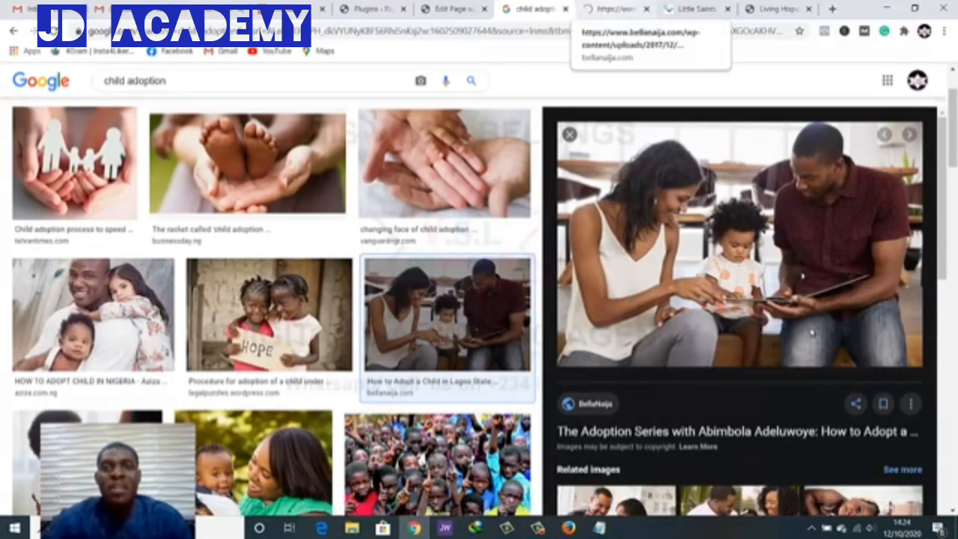
pyautogui.hotkey('ctrl', 'Tab')
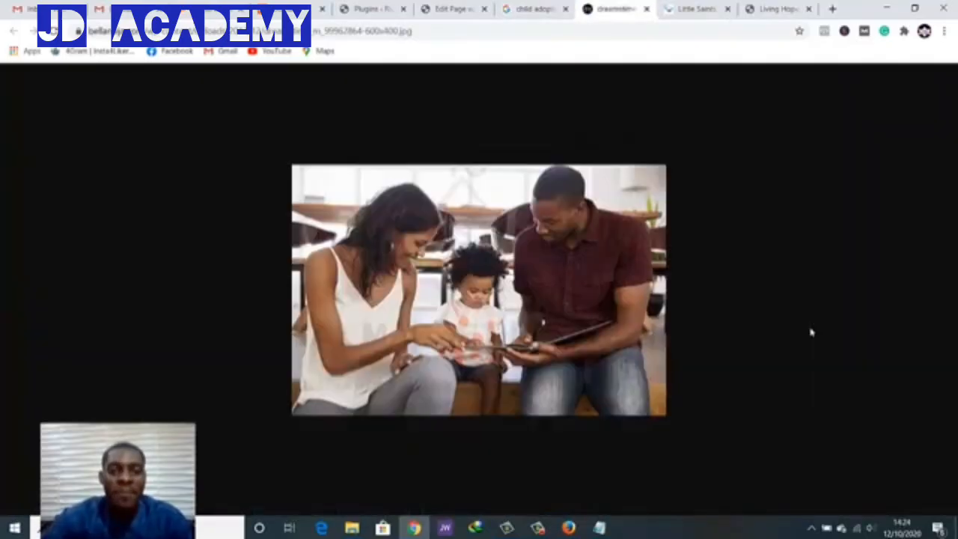
# Save the full-size adoption photo to the Desktop as 'child adubtion'
pyautogui.rightClick(434, 264)
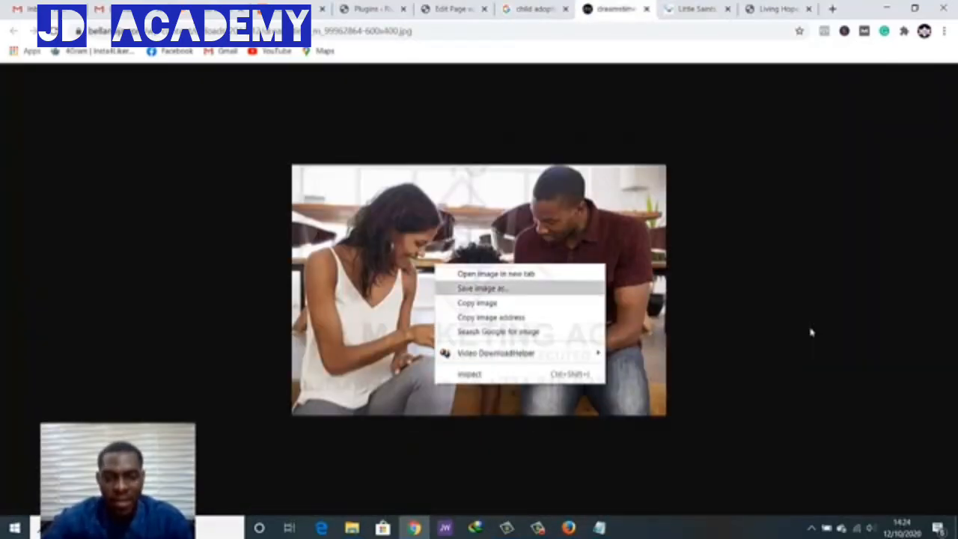
pyautogui.click(482, 288)
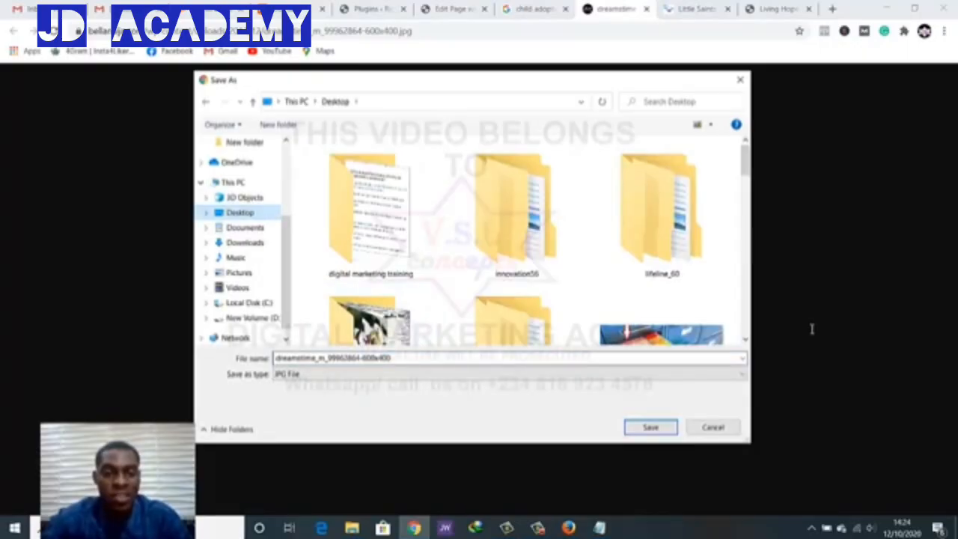
pyautogui.doubleClick(376, 358)
pyautogui.hotkey('ctrl', 'a')
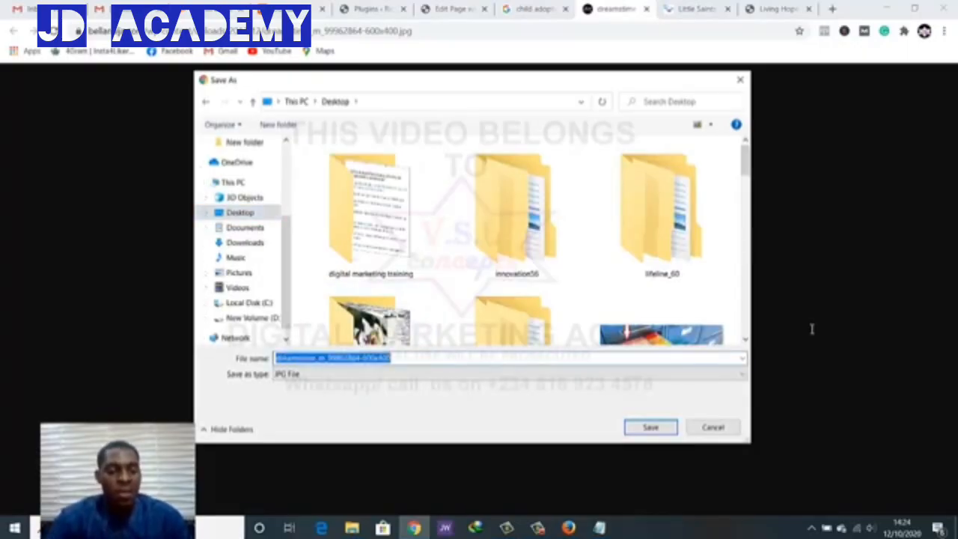
pyautogui.write('child adoption')
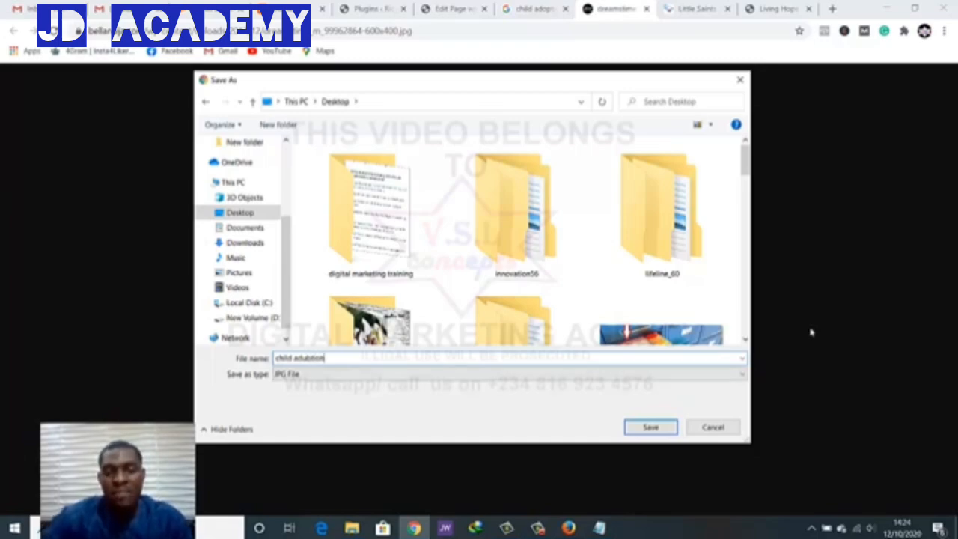
pyautogui.press('Return')
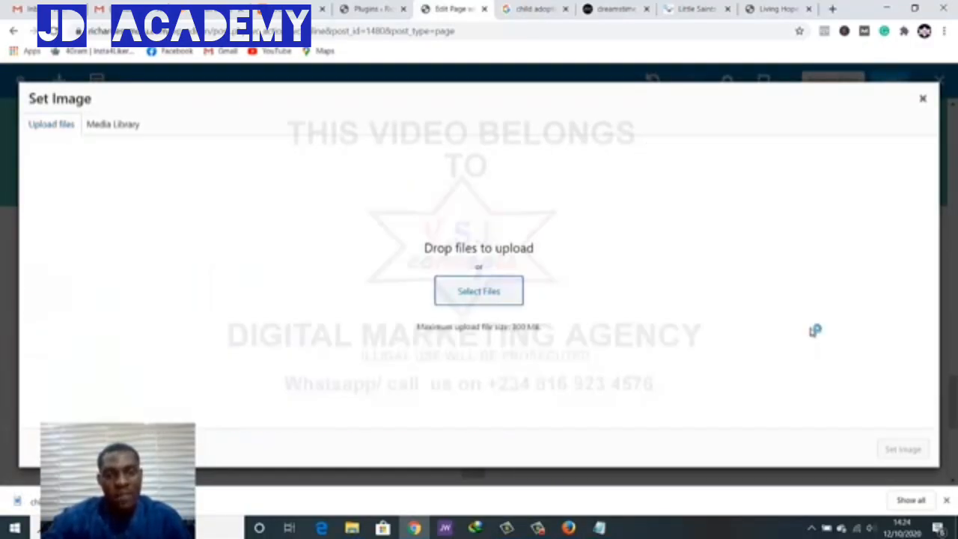
# Upload 'child adubtion' from the Desktop as the Single Image element's picture
pyautogui.press('Return')
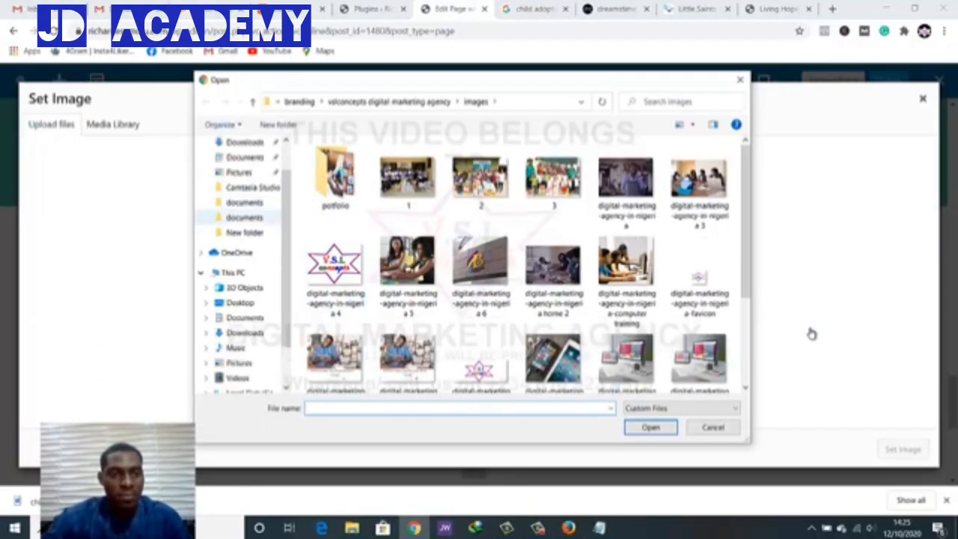
pyautogui.scroll(2, 245, 218)
pyautogui.click(240, 167)
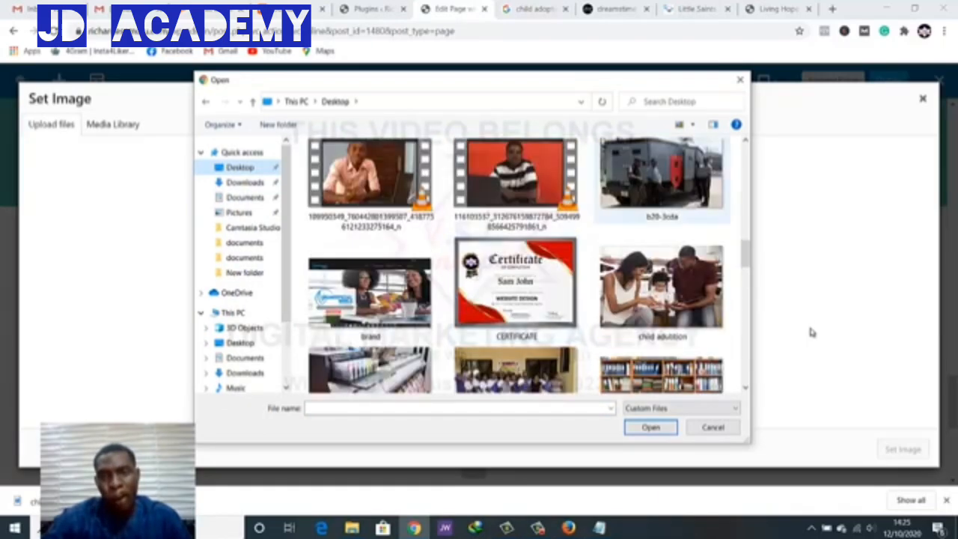
pyautogui.scroll(2, 659, 198)
pyautogui.scroll(-3, 659, 198)
pyautogui.click(661, 228)
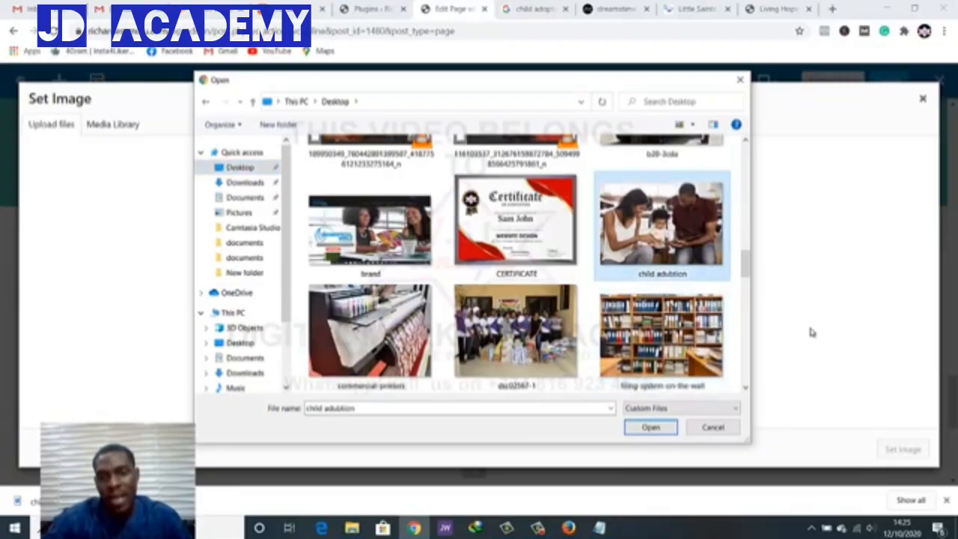
pyautogui.click(650, 428)
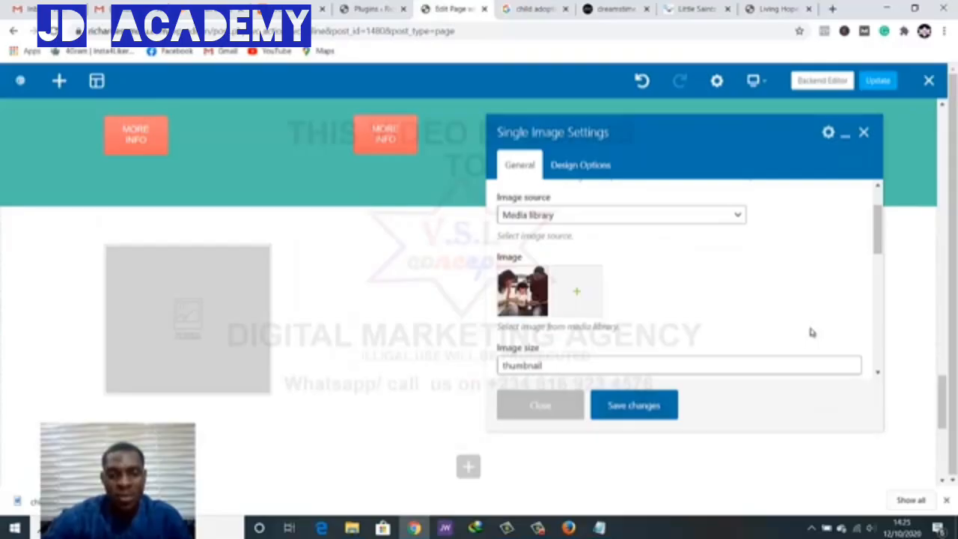
# Change the image size from thumbnail to full, set alignment to Center, and save
pyautogui.scroll(-3, 812, 332)
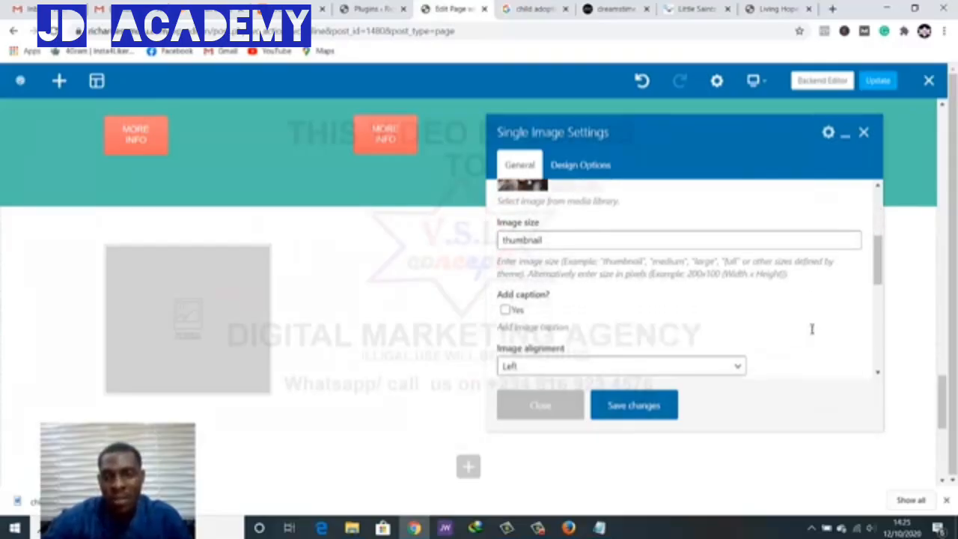
pyautogui.doubleClick(732, 261)
pyautogui.hotkey('ctrl', 'c')
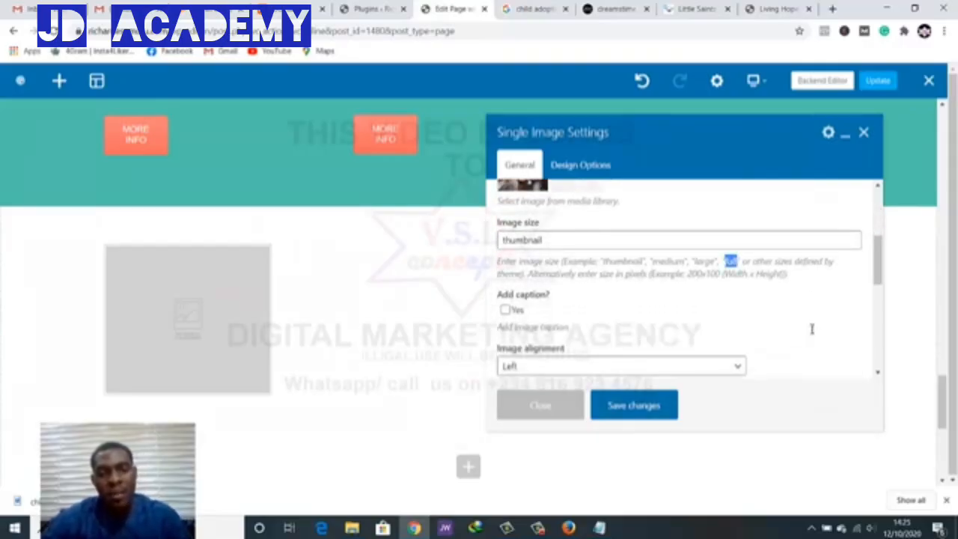
pyautogui.doubleClick(522, 241)
pyautogui.hotkey('ctrl', 'v')
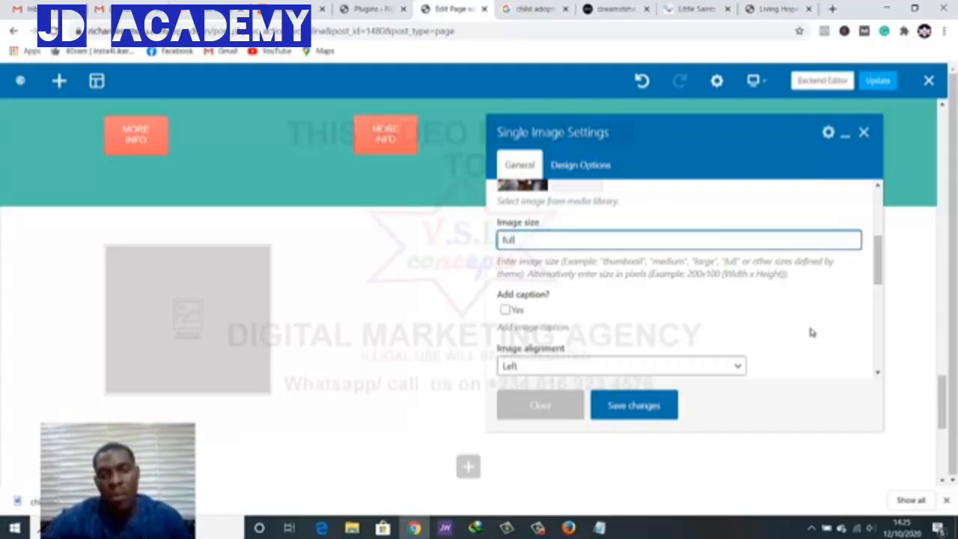
pyautogui.click(811, 332)
pyautogui.scroll(-2, 812, 333)
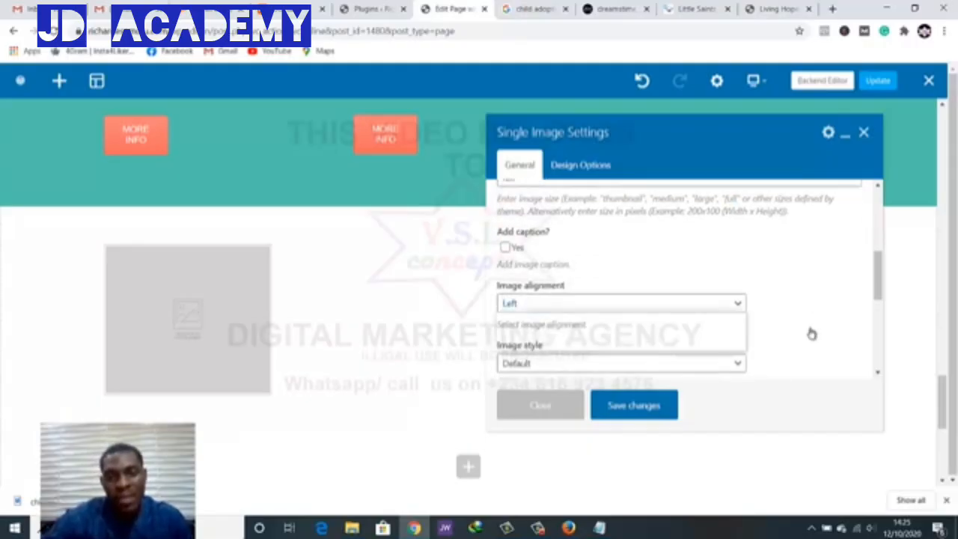
pyautogui.click(622, 302)
pyautogui.press('Return')
pyautogui.scroll(-3, 812, 332)
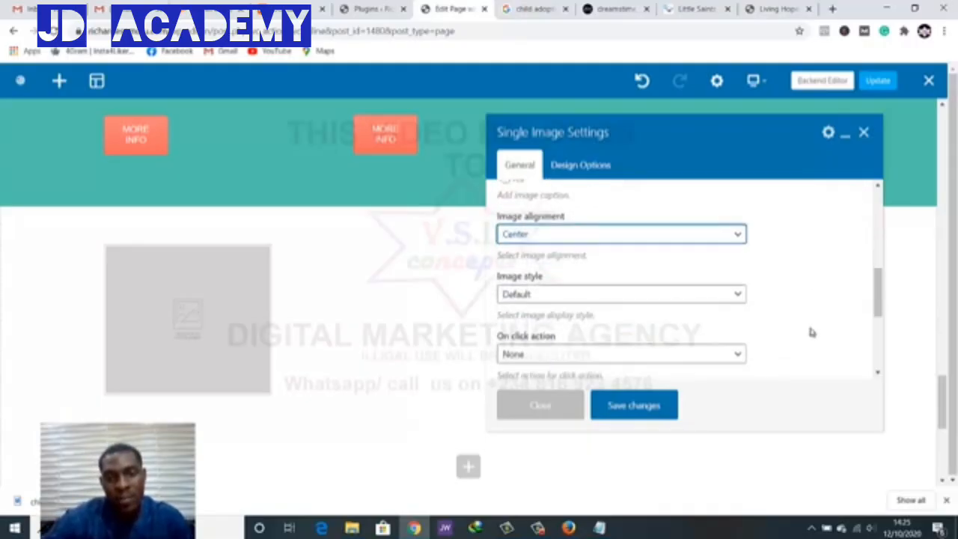
pyautogui.scroll(-4, 812, 330)
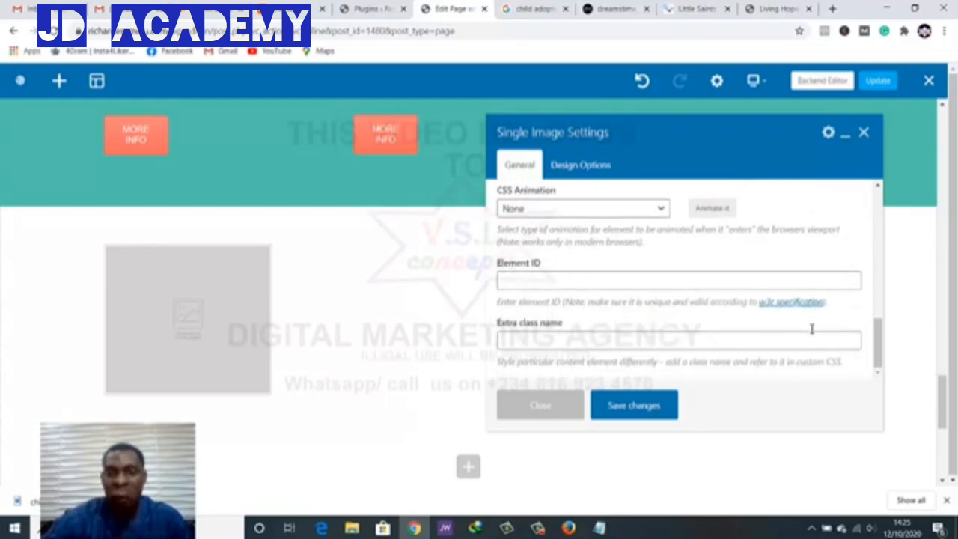
pyautogui.click(634, 406)
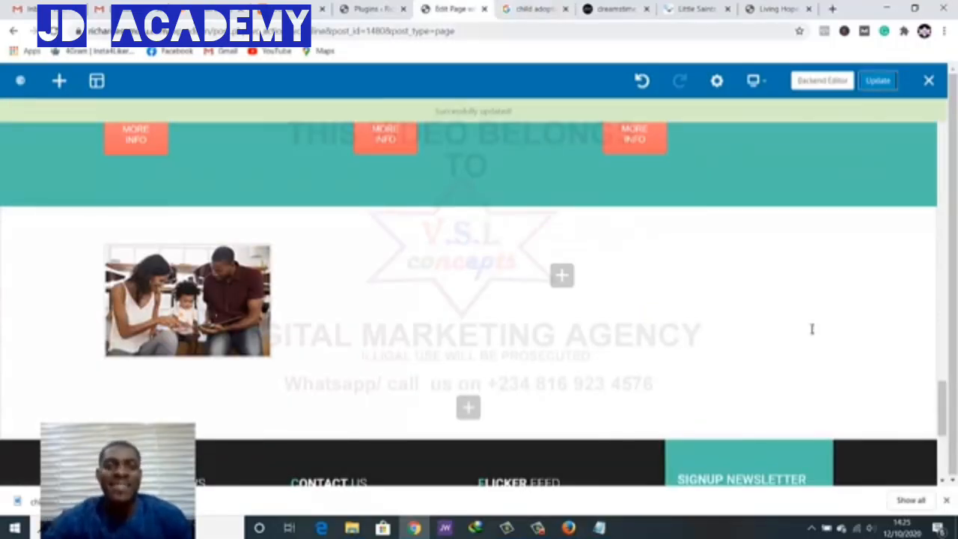
# Open the live site from the Plugins page in a new tab and scroll to the family photo
pyautogui.hotkey('ctrl', 'shift', 'Tab')
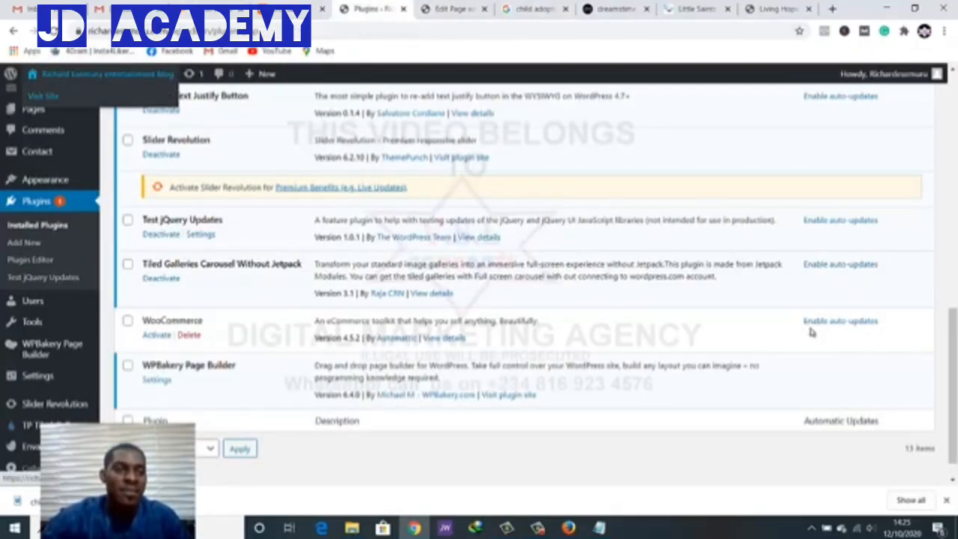
pyautogui.rightClick(37, 95)
pyautogui.click(96, 106)
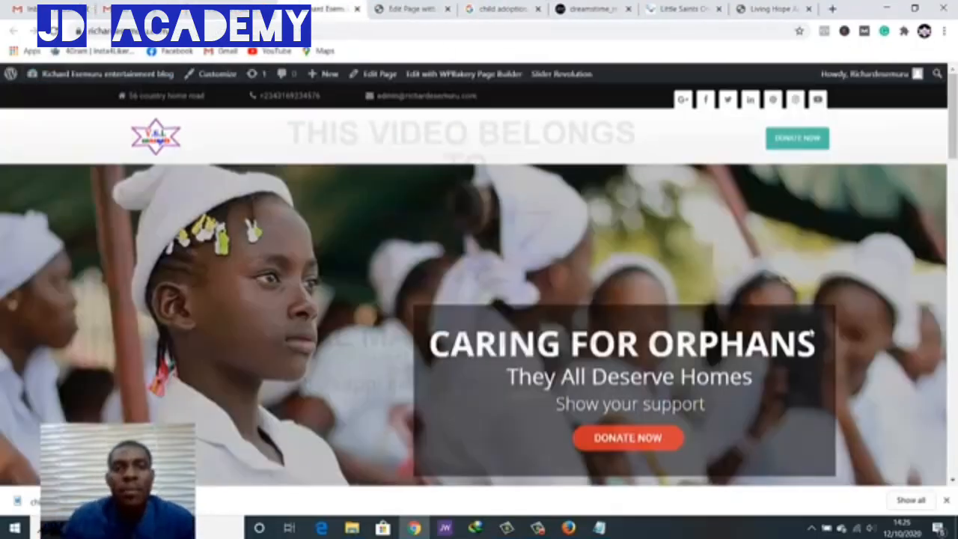
pyautogui.scroll(-15, 812, 334)
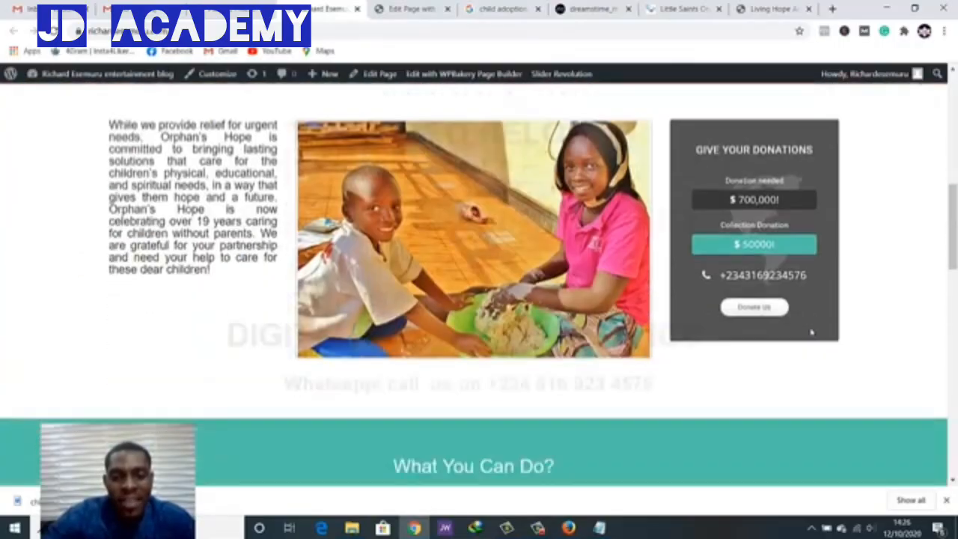
pyautogui.scroll(-4, 813, 334)
pyautogui.scroll(2, 813, 334)
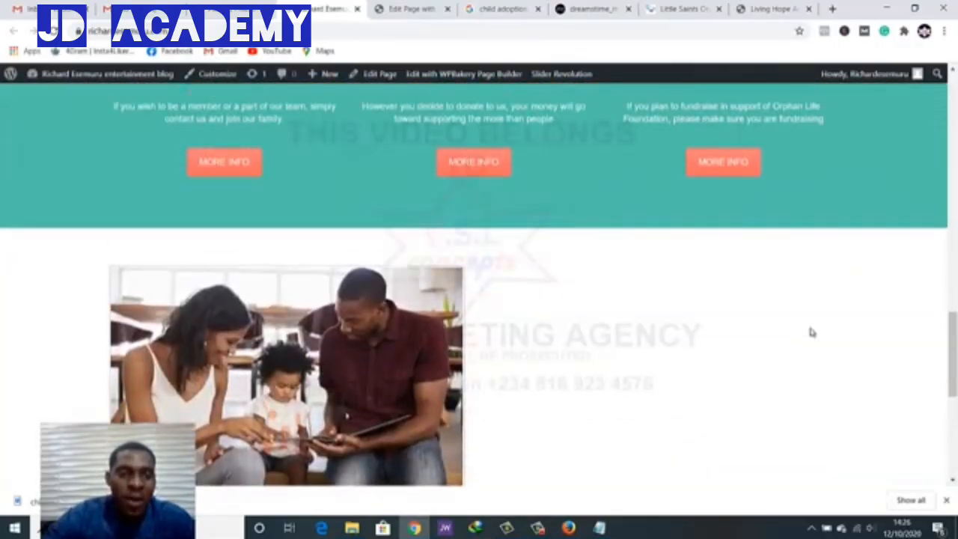
pyautogui.scroll(-2, 812, 334)
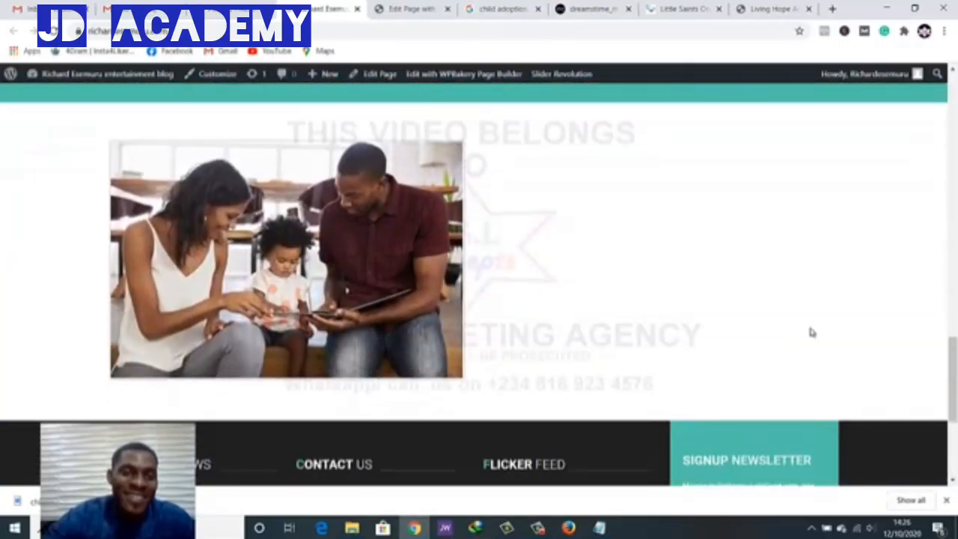
pyautogui.scroll(-1, 813, 332)
pyautogui.scroll(3, 812, 333)
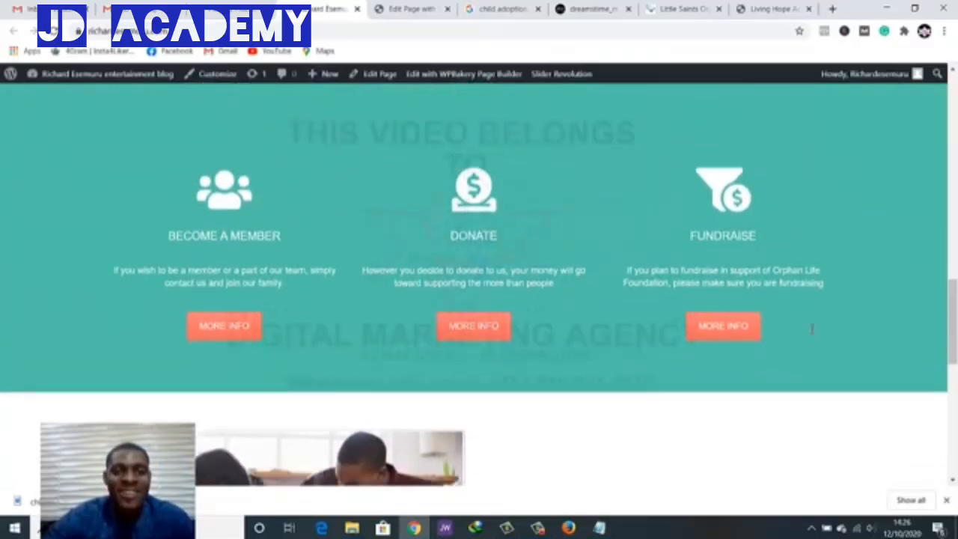
pyautogui.scroll(14, 812, 330)
pyautogui.scroll(-13, 813, 329)
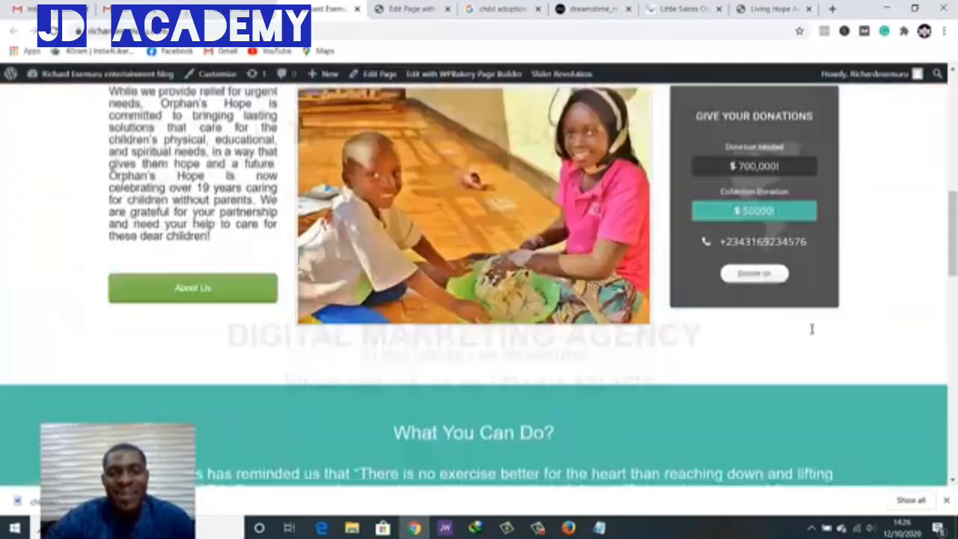
pyautogui.scroll(-3, 813, 329)
pyautogui.scroll(2, 813, 332)
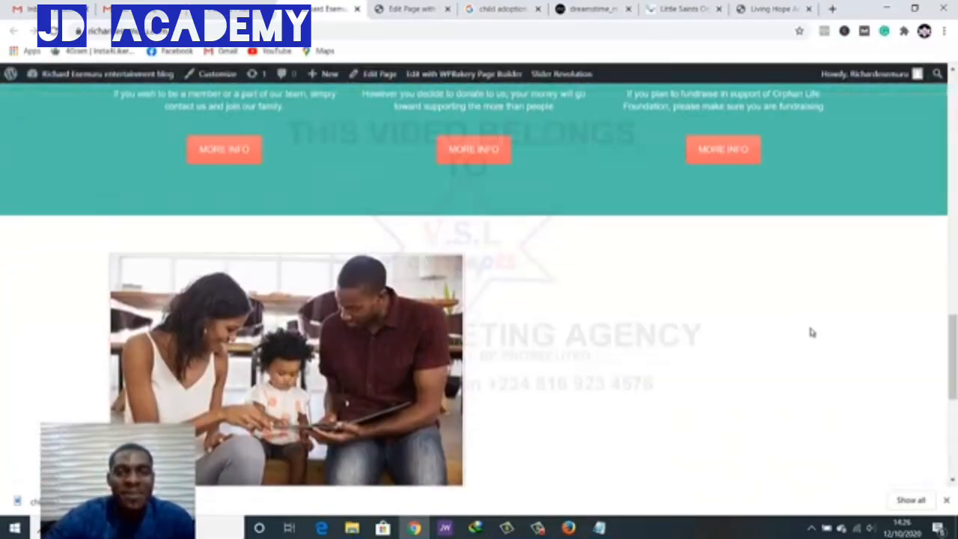
# Copy the 'Child Adoption & Fostering' heading from Little Saints into a new Notepad window
pyautogui.hotkey('ctrl', 'Tab')
pyautogui.hotkey('ctrl', 'Tab')
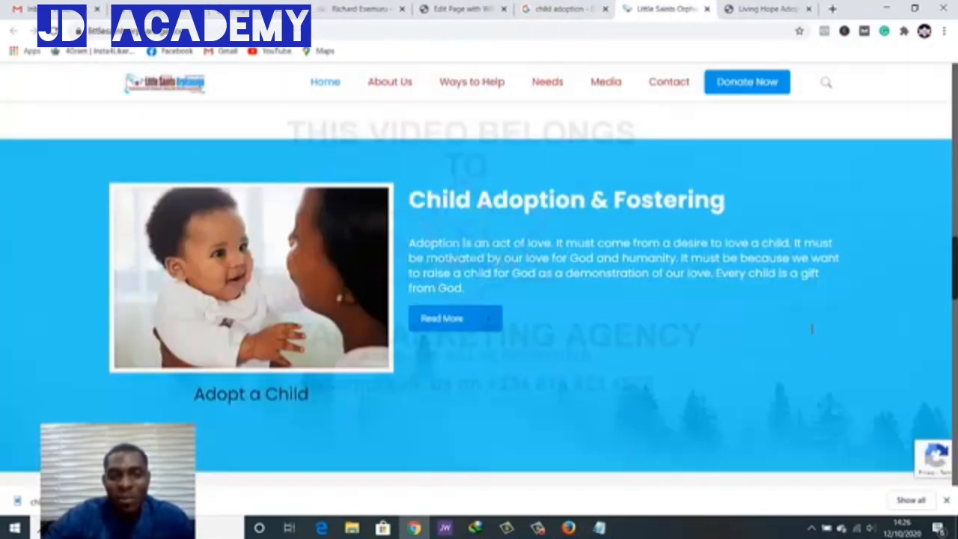
pyautogui.moveTo(725, 199); pyautogui.dragTo(409, 199)
pyautogui.hotkey('ctrl', 'c')
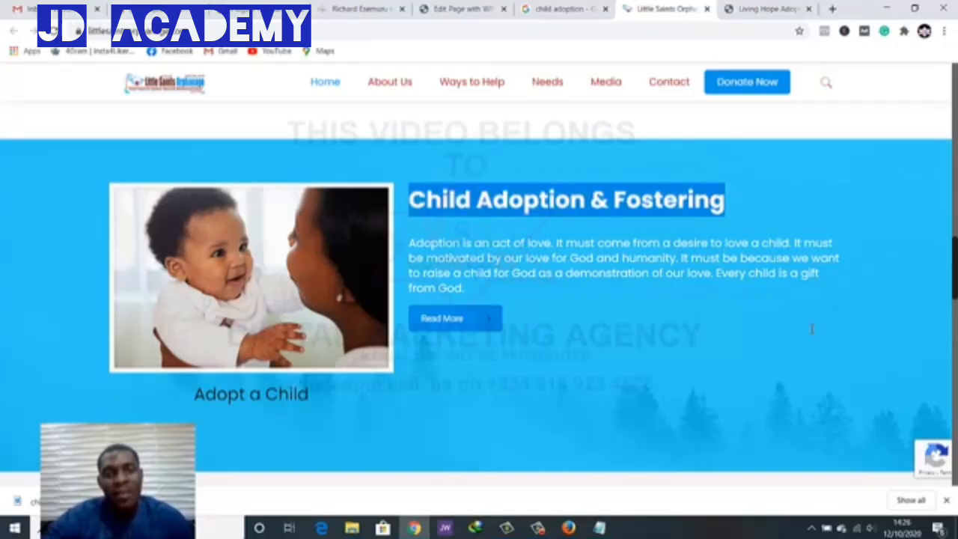
pyautogui.hotkey('alt', 'Tab')
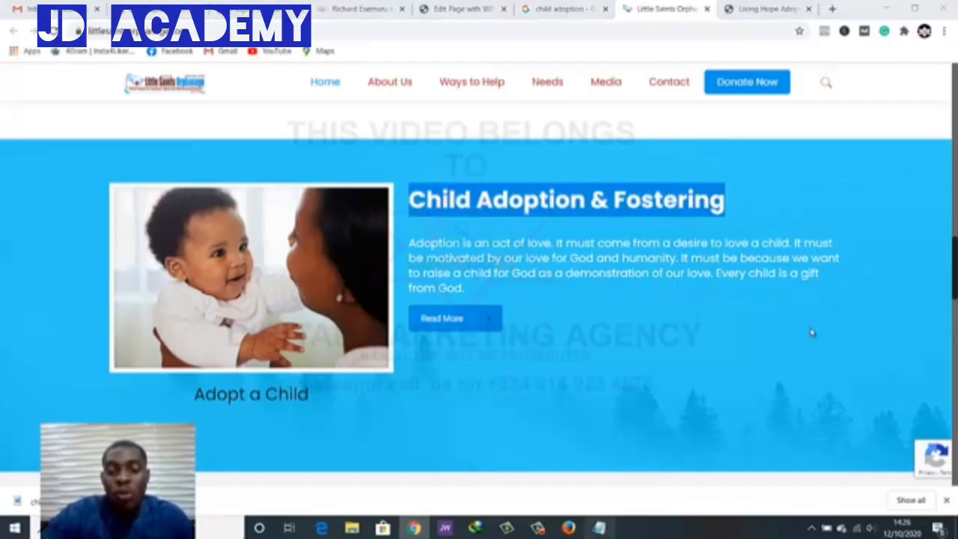
pyautogui.rightClick(600, 528)
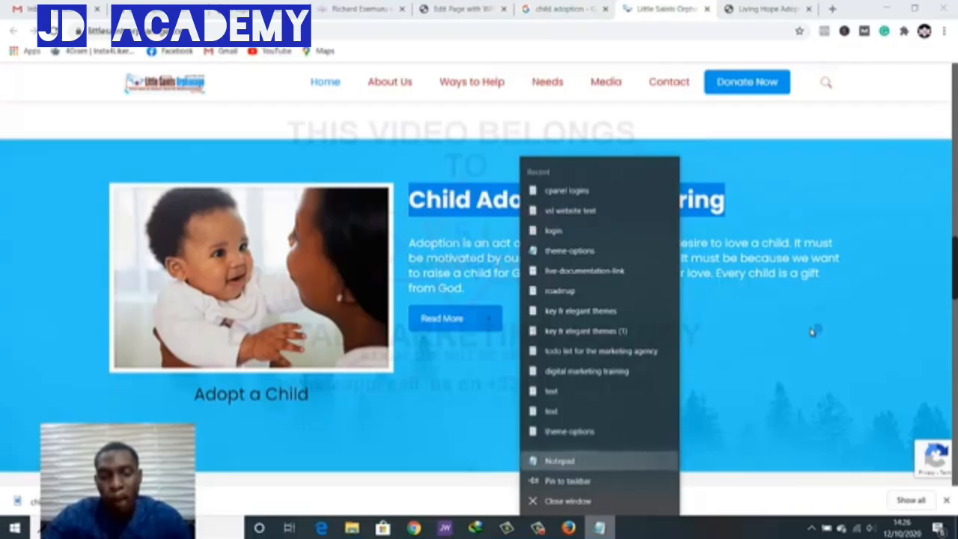
pyautogui.click(560, 461)
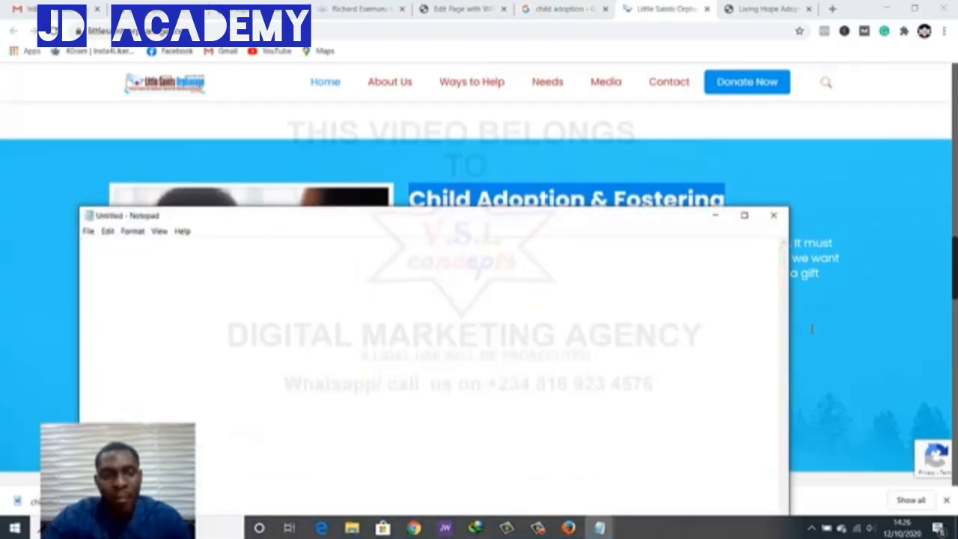
pyautogui.hotkey('ctrl', 'v')
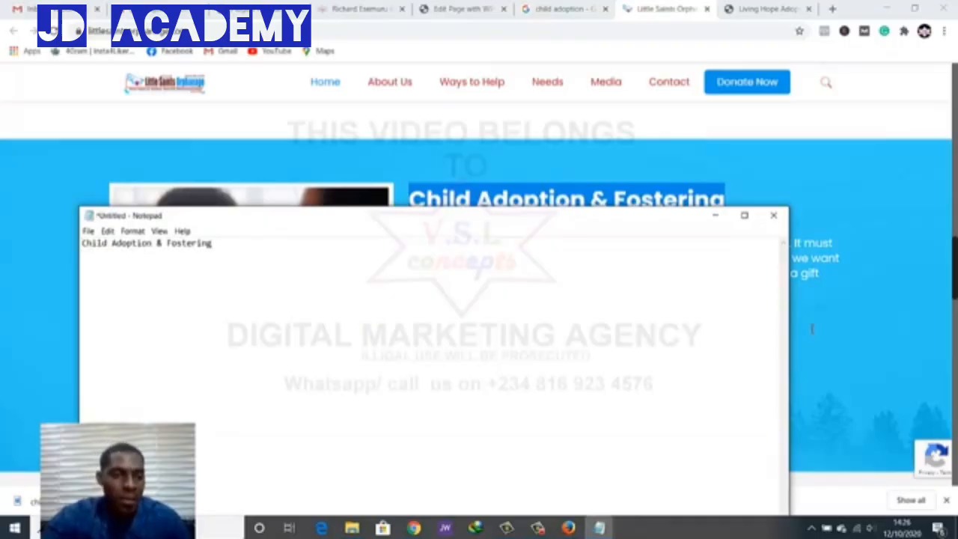
pyautogui.hotkey('shift', 'Left')
pyautogui.hotkey('shift', 'Left')
pyautogui.hotkey('shift', 'Left')
pyautogui.hotkey('shift', 'Left')
pyautogui.hotkey('shift', 'Left')
pyautogui.hotkey('shift', 'Left')
pyautogui.hotkey('shift', 'Left')
pyautogui.hotkey('shift', 'Left')
pyautogui.hotkey('shift', 'Left')
pyautogui.hotkey('shift', 'Left')
pyautogui.hotkey('shift', 'Left')
pyautogui.hotkey('shift', 'Left')
pyautogui.hotkey('shift', 'Left')
pyautogui.hotkey('shift', 'Left')
pyautogui.hotkey('shift', 'Left')
pyautogui.hotkey('shift', 'Left')
pyautogui.hotkey('shift', 'Left')
pyautogui.hotkey('shift', 'Left')
pyautogui.hotkey('shift', 'Left')
pyautogui.hotkey('shift', 'Left')
pyautogui.hotkey('ctrl', 'c')
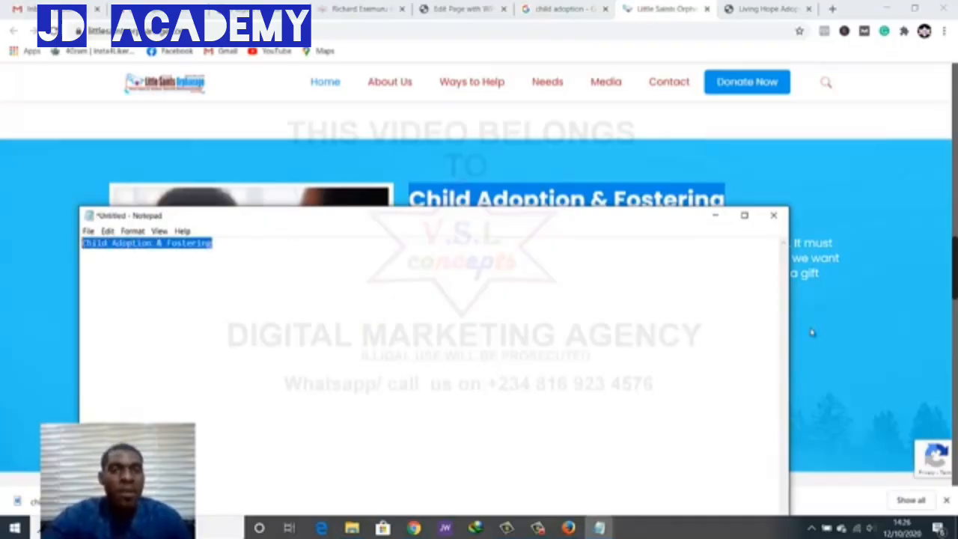
pyautogui.hotkey('alt', 'Tab')
pyautogui.hotkey('ctrl', 'shift', 'Tab')
pyautogui.hotkey('ctrl', 'shift', 'Tab')
pyautogui.hotkey('ctrl', 'shift', 'Tab')
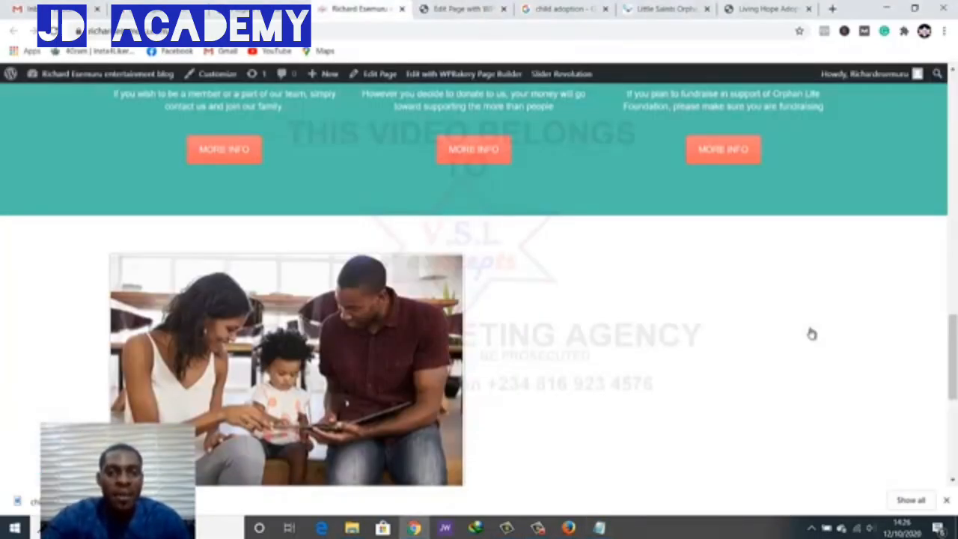
# Add a Text Block to the empty right half-column beside the family photo
pyautogui.scroll(-1, 813, 334)
pyautogui.scroll(2, 813, 334)
pyautogui.hotkey('ctrl', 'shift', 'Tab')
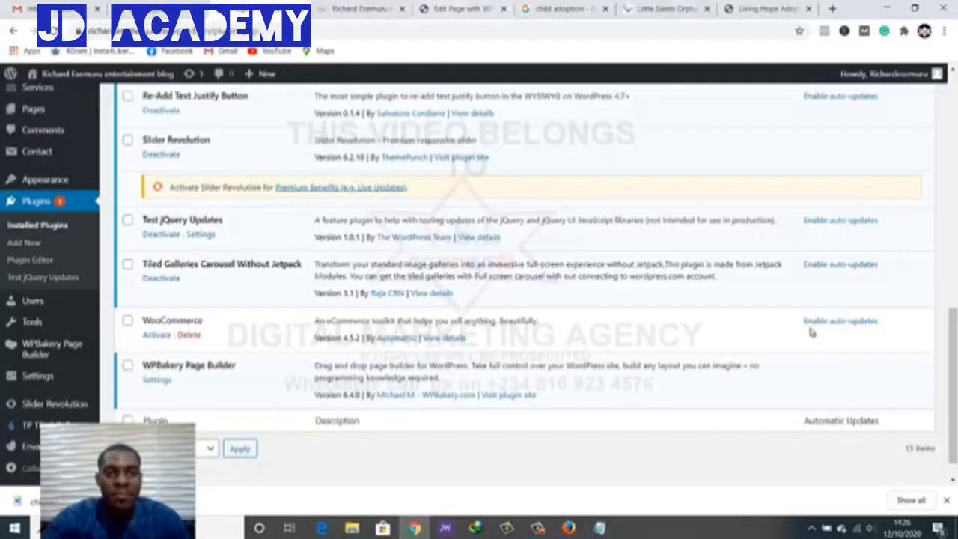
pyautogui.hotkey('ctrl', 'Tab')
pyautogui.hotkey('ctrl', 'Tab')
pyautogui.scroll(-5, 813, 334)
pyautogui.scroll(5, 812, 334)
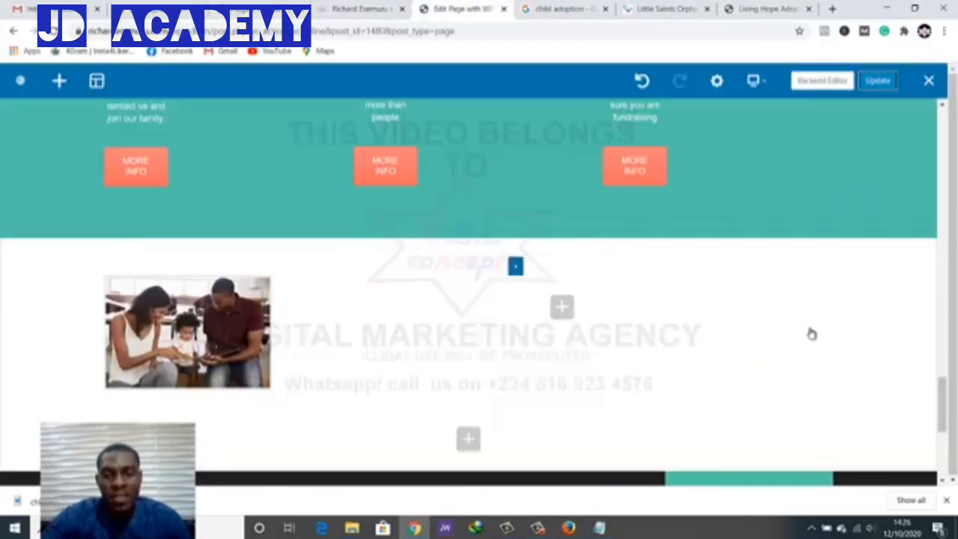
pyautogui.click(562, 307)
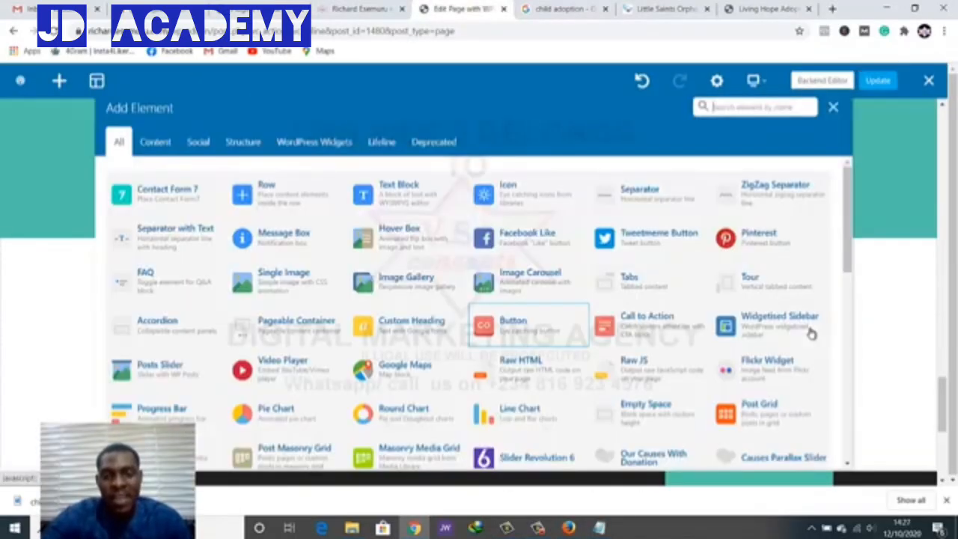
pyautogui.click(408, 193)
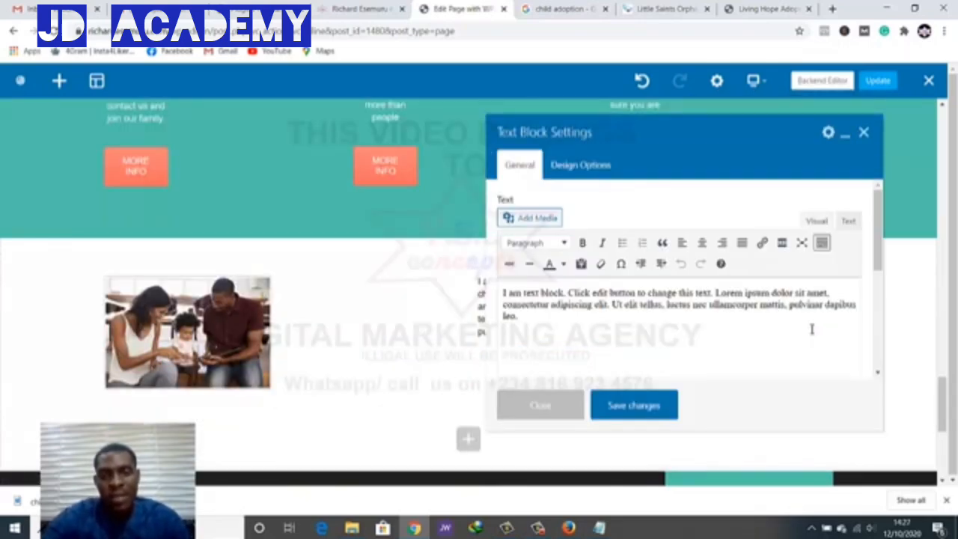
# Replace its placeholder with 'Child Adoption & Fostering' as Heading 2 and save
pyautogui.hotkey('ctrl', 'a')
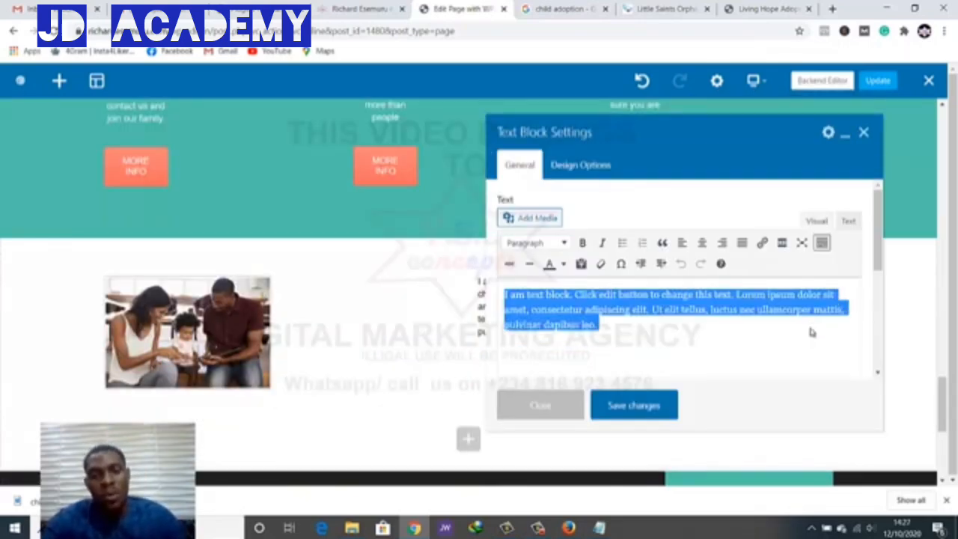
pyautogui.hotkey('ctrl', 'v')
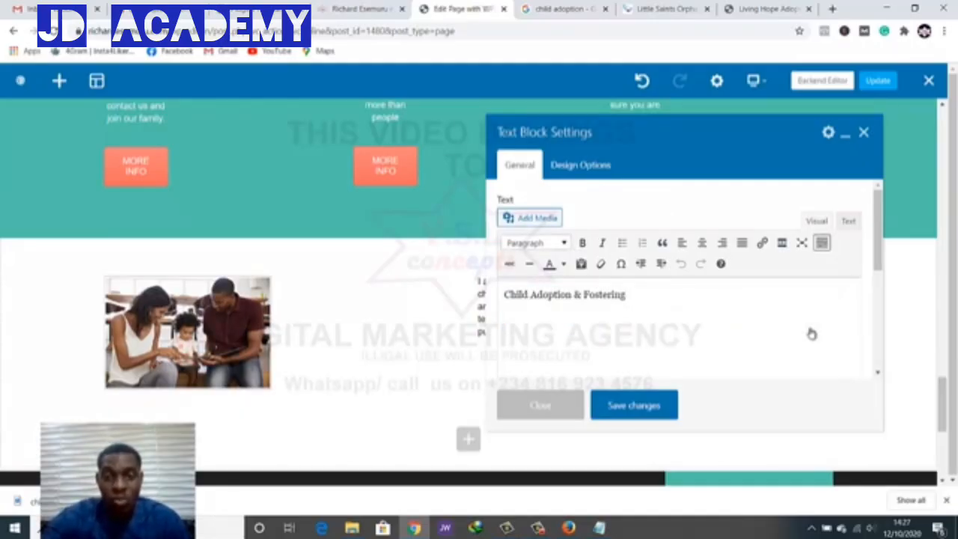
pyautogui.click(536, 242)
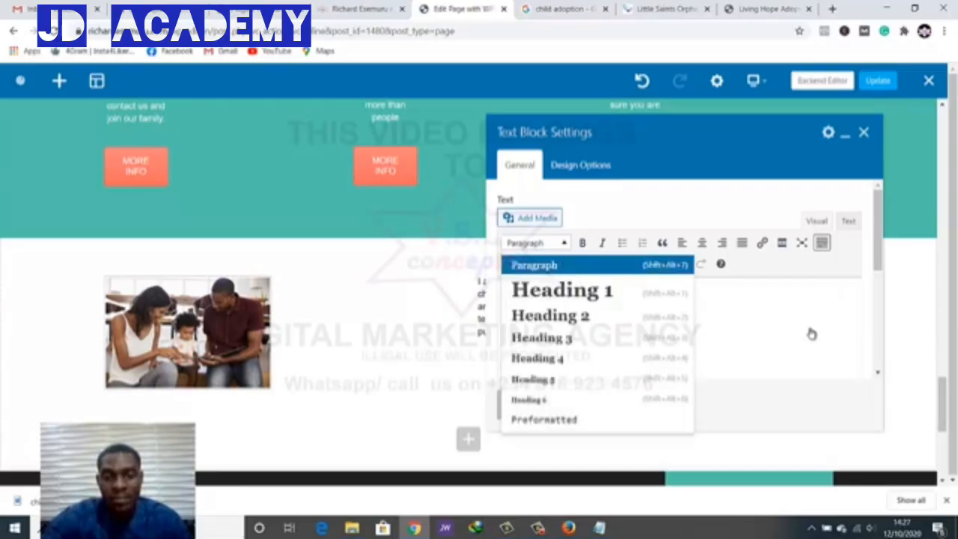
pyautogui.click(551, 316)
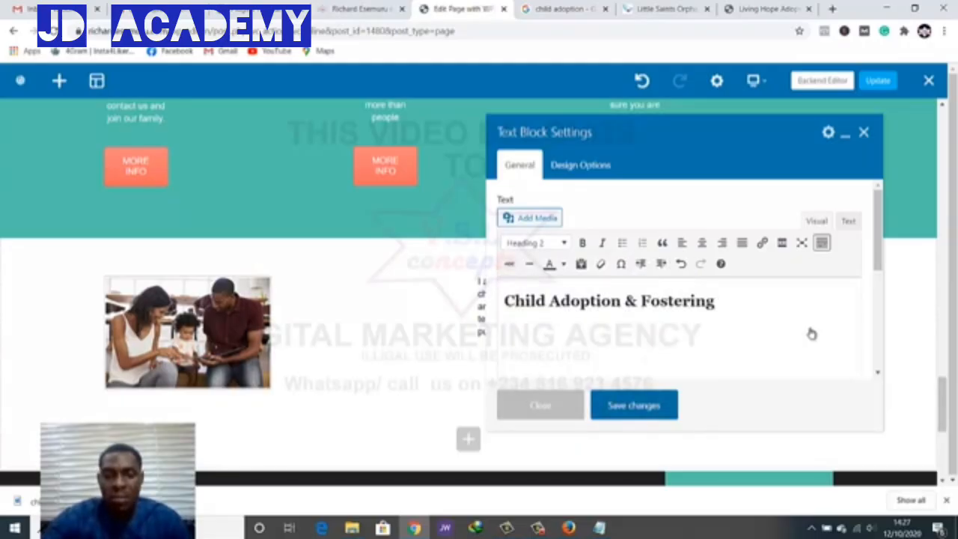
pyautogui.click(634, 405)
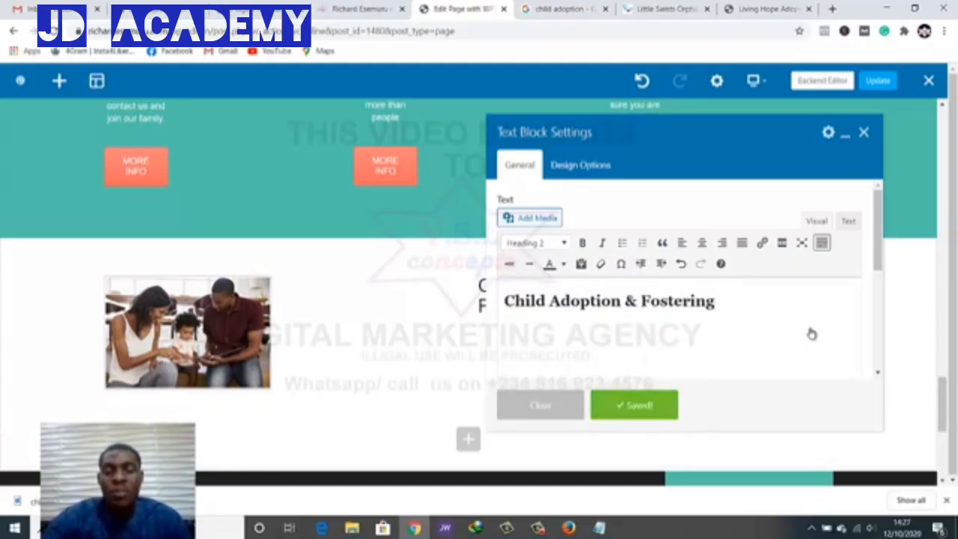
pyautogui.click(541, 405)
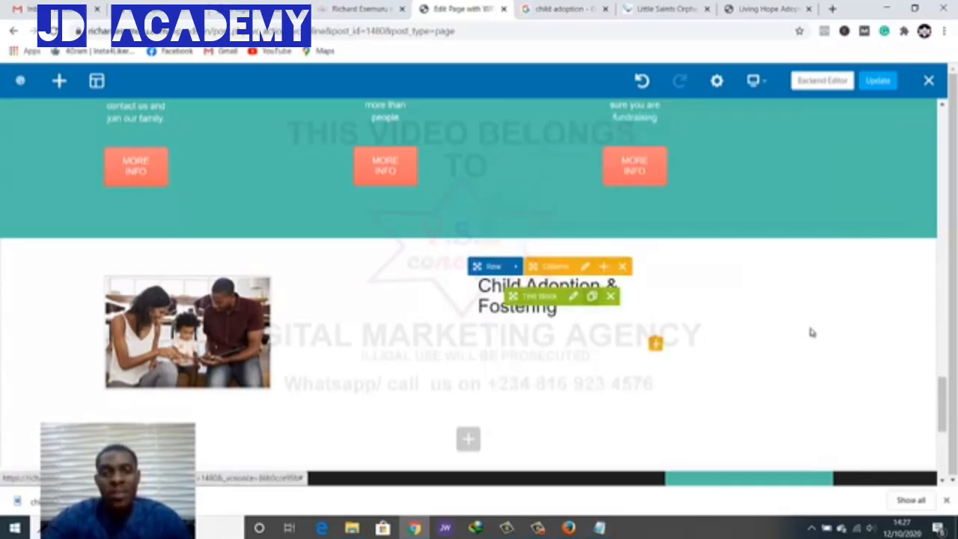
# Copy the adoption paragraph from Little Saints and edit the second Text Block
pyautogui.hotkey('ctrl', 'Tab')
pyautogui.hotkey('ctrl', 'Tab')
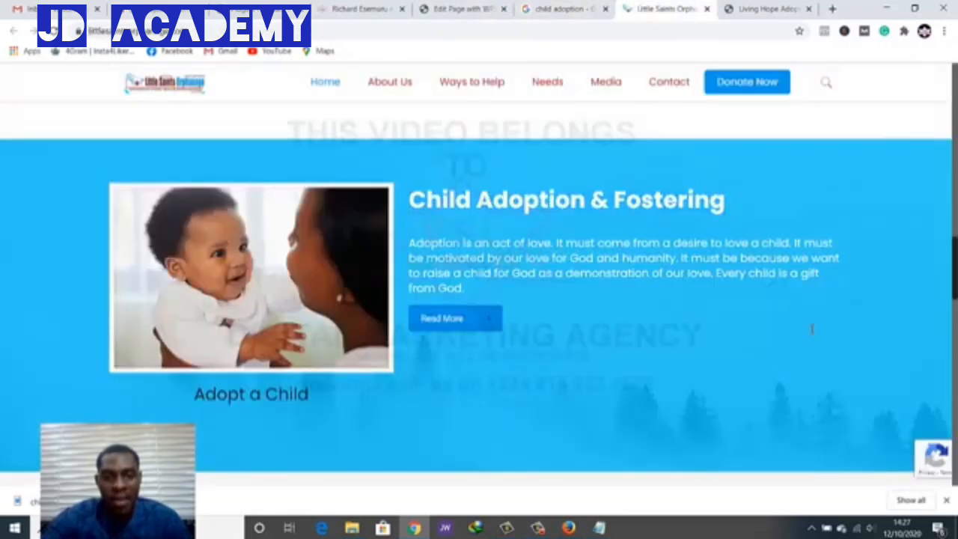
pyautogui.moveTo(410, 243); pyautogui.dragTo(465, 289)
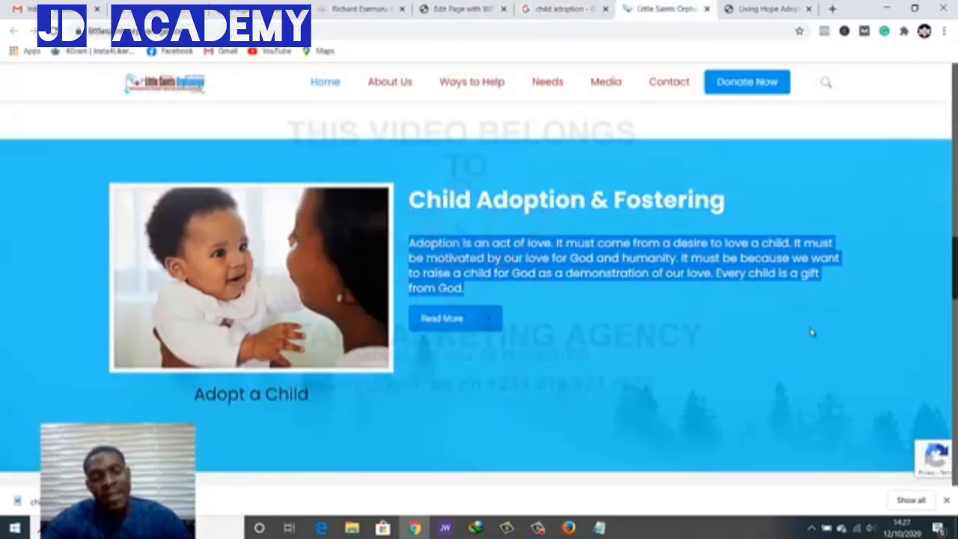
pyautogui.hotkey('ctrl', 'shift', 'Tab')
pyautogui.hotkey('ctrl', 'shift', 'Tab')
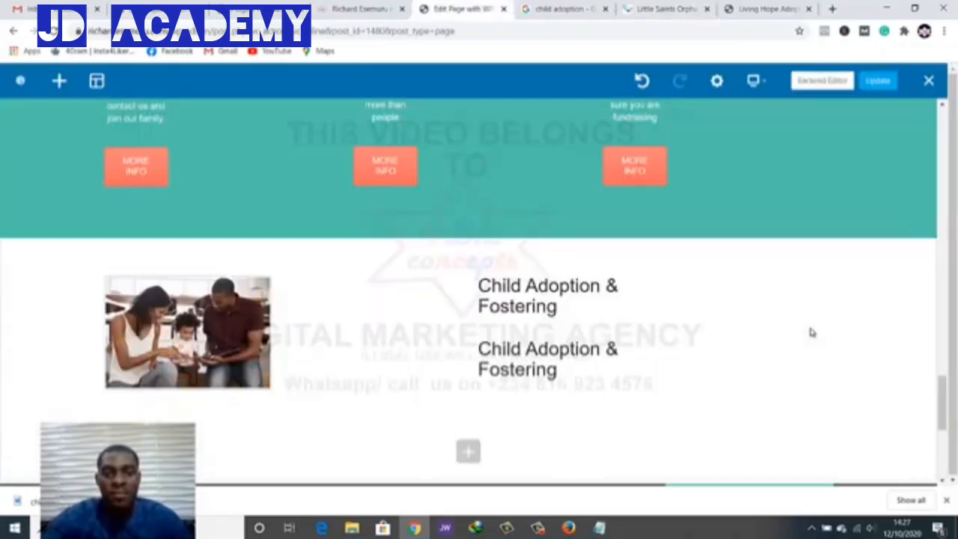
pyautogui.scroll(-1, 812, 333)
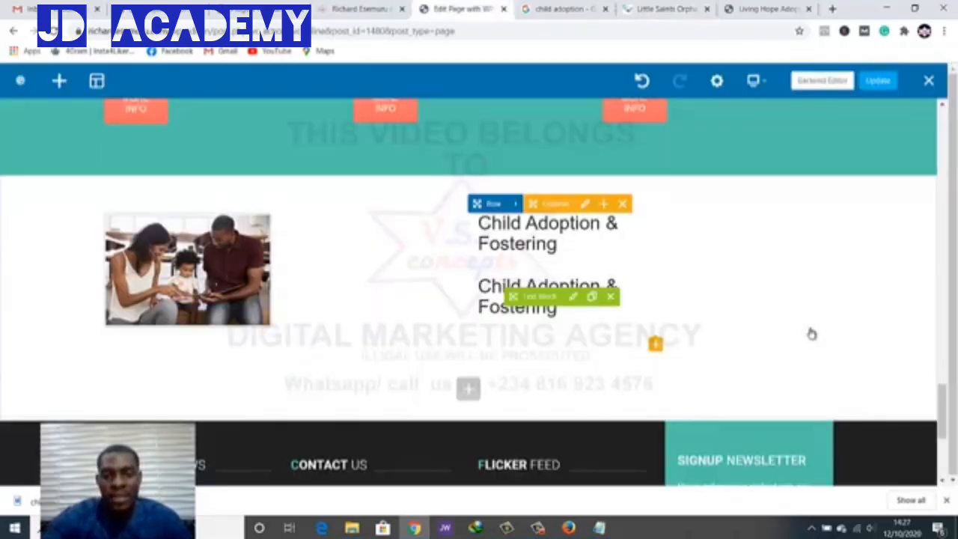
pyautogui.click(574, 296)
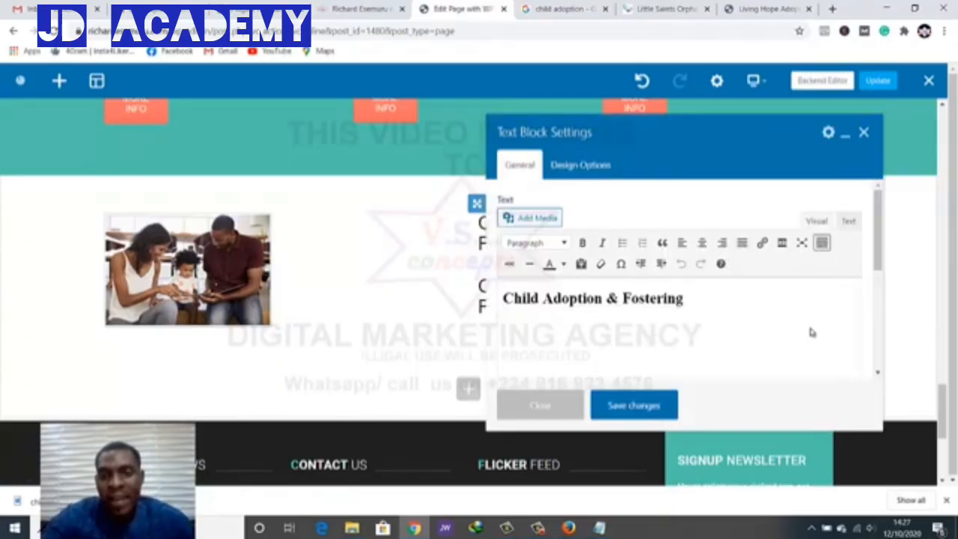
# Replace the block's text with the pasted 'Child Adoption & Fostering' heading and adoption paragraph
pyautogui.hotkey('ctrl', 'a')
pyautogui.hotkey('ctrl', 'v')
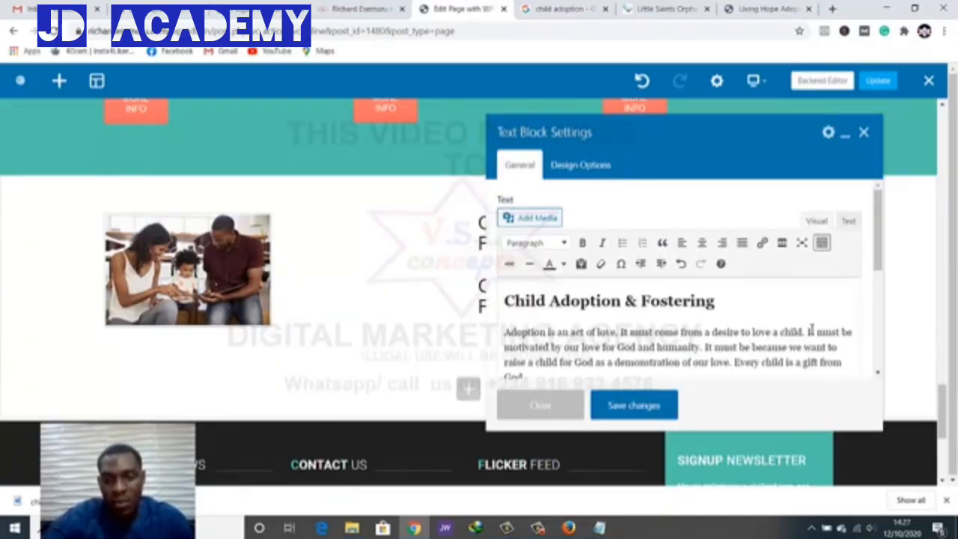
pyautogui.moveTo(631, 332); pyautogui.dragTo(505, 301)
pyautogui.click(812, 330)
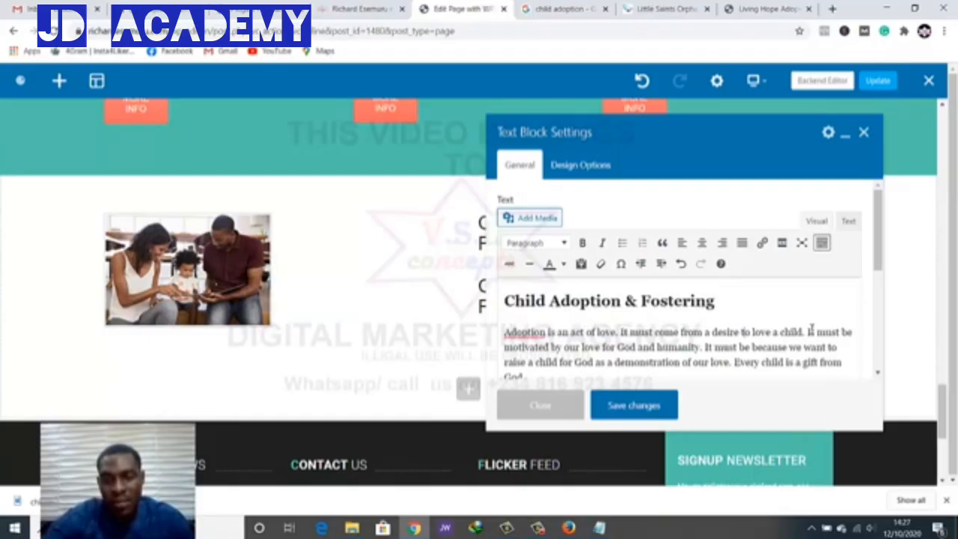
pyautogui.moveTo(715, 301); pyautogui.dragTo(504, 301)
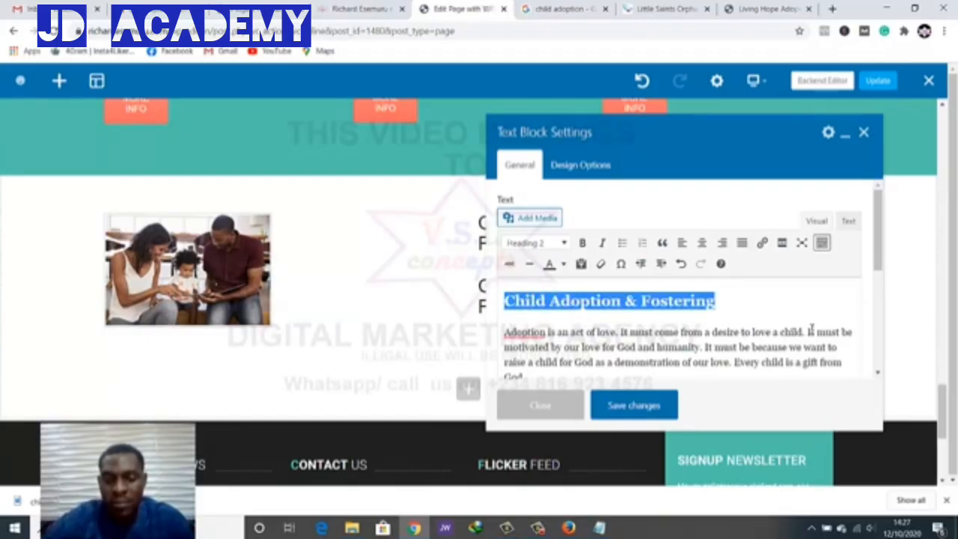
pyautogui.press('BackSpace')
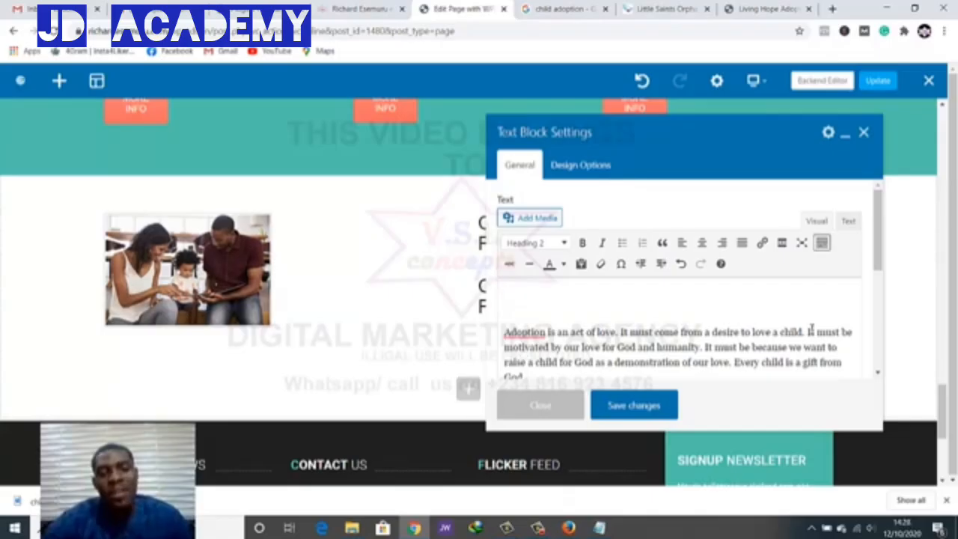
pyautogui.hotkey('ctrl', 'z')
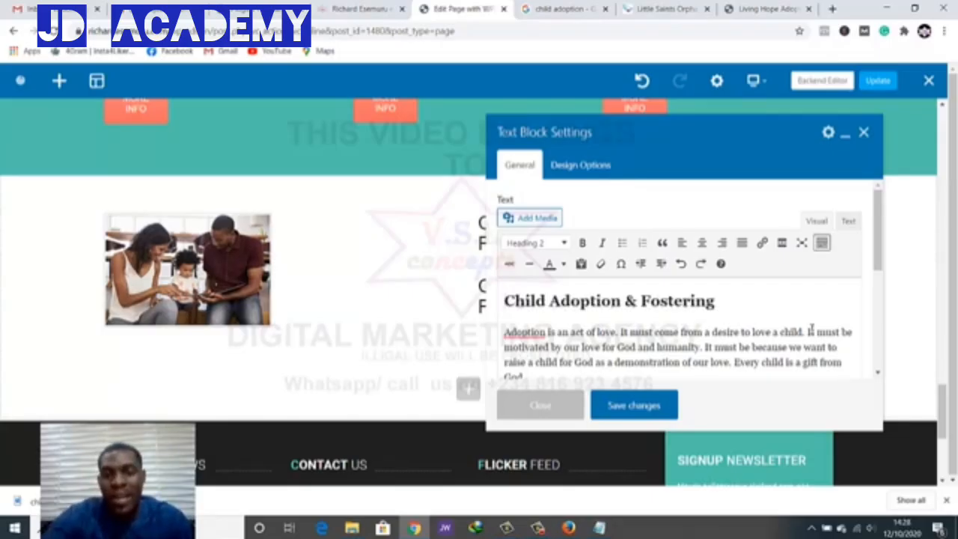
# Justify the adoption paragraph, save the Text Block, and delete the upper duplicate block
pyautogui.click(811, 330)
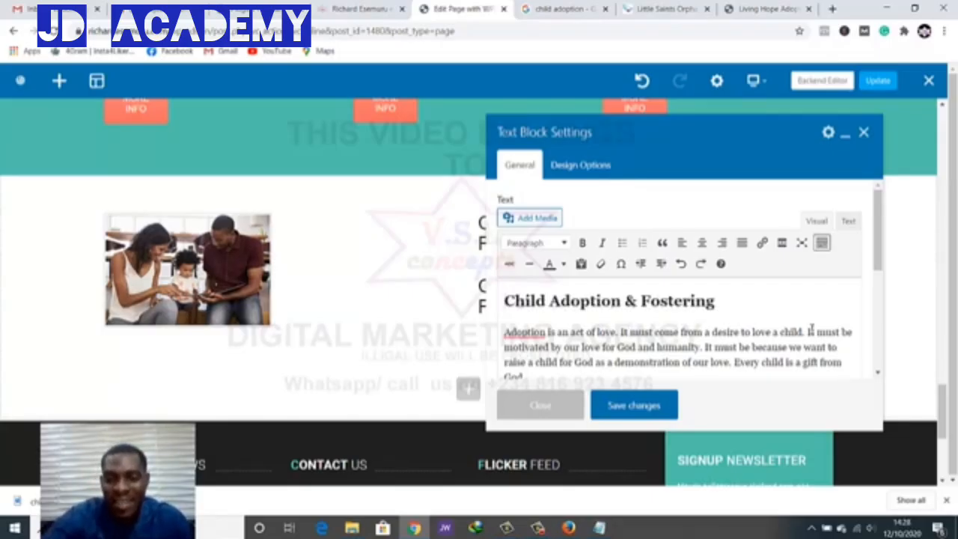
pyautogui.tripleClick(811, 330)
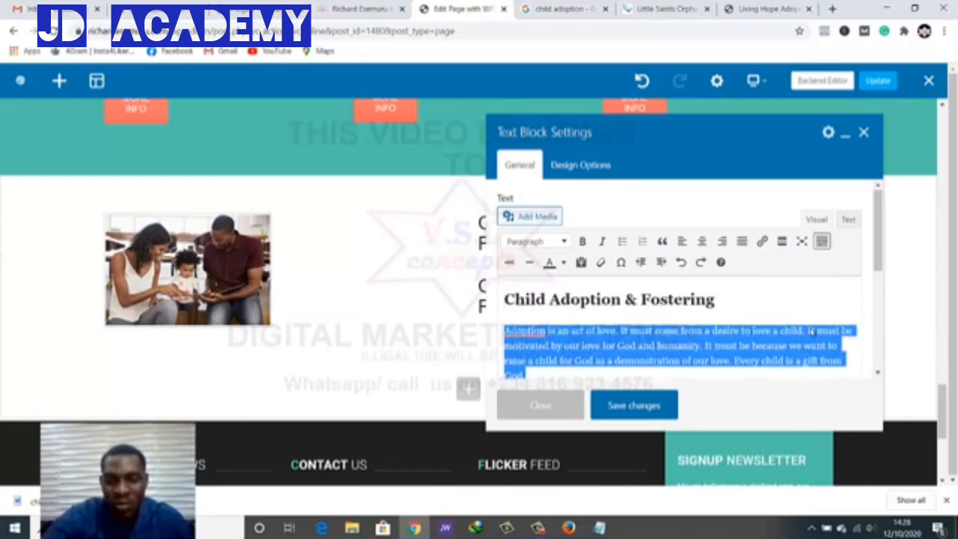
pyautogui.hotkey('shift', 'alt', 'j')
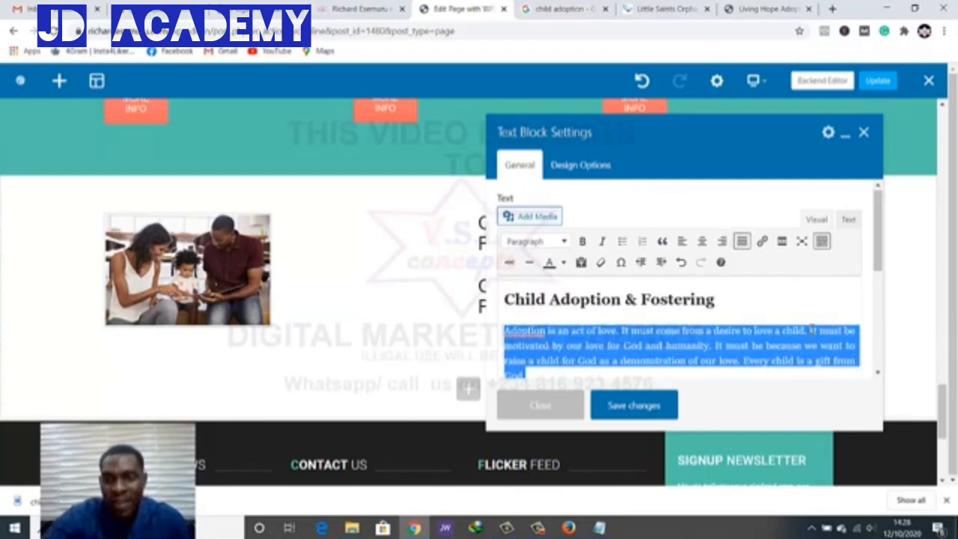
pyautogui.click(811, 330)
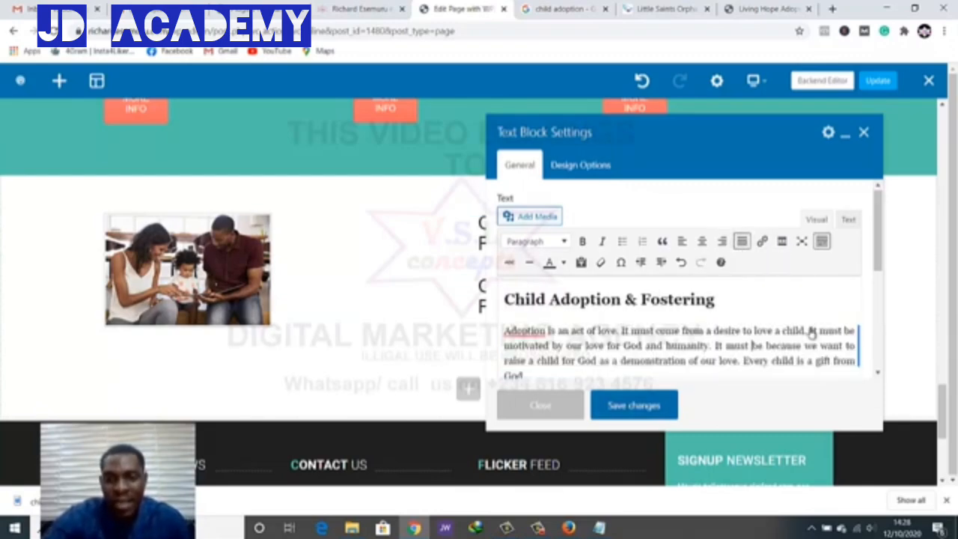
pyautogui.hotkey('ctrl', 's')
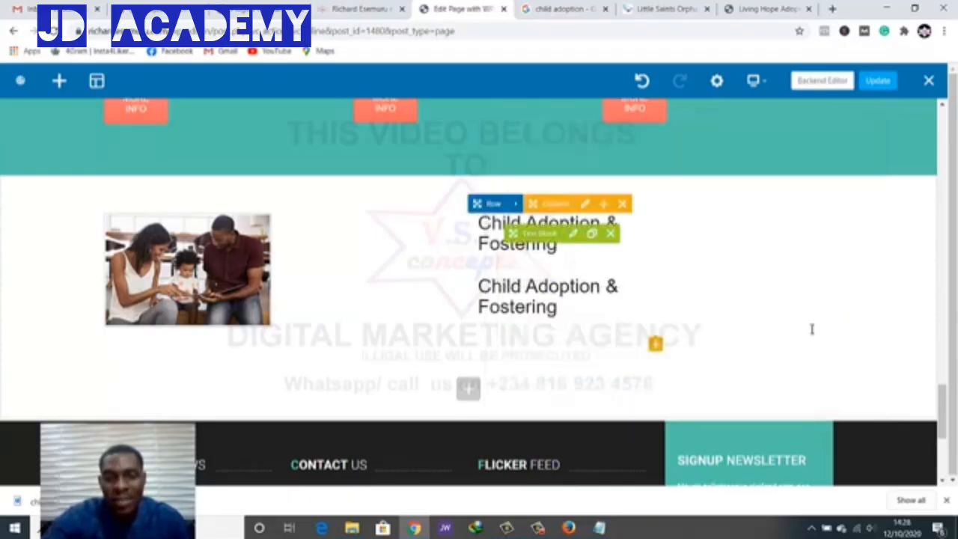
pyautogui.click(611, 234)
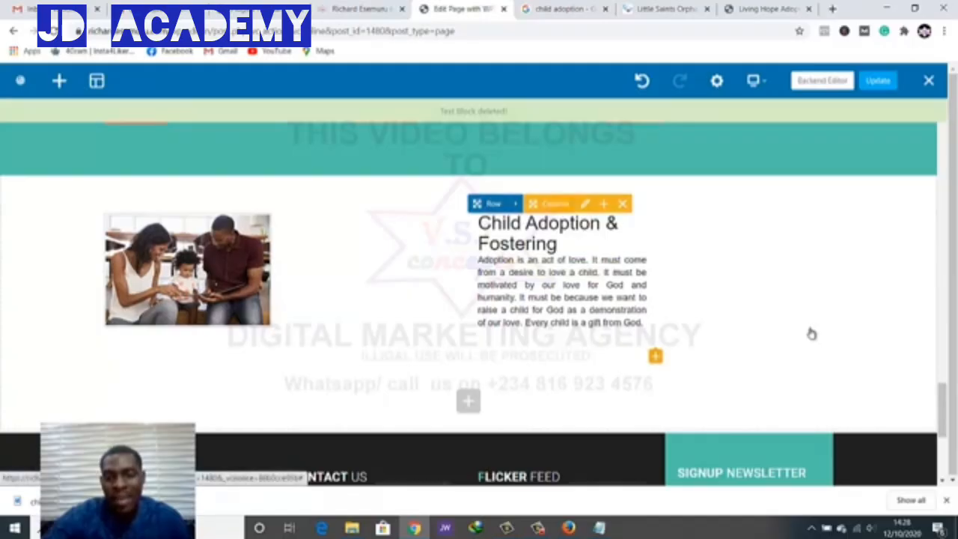
# Add a Button element to the column beneath the adoption text
pyautogui.click(812, 334)
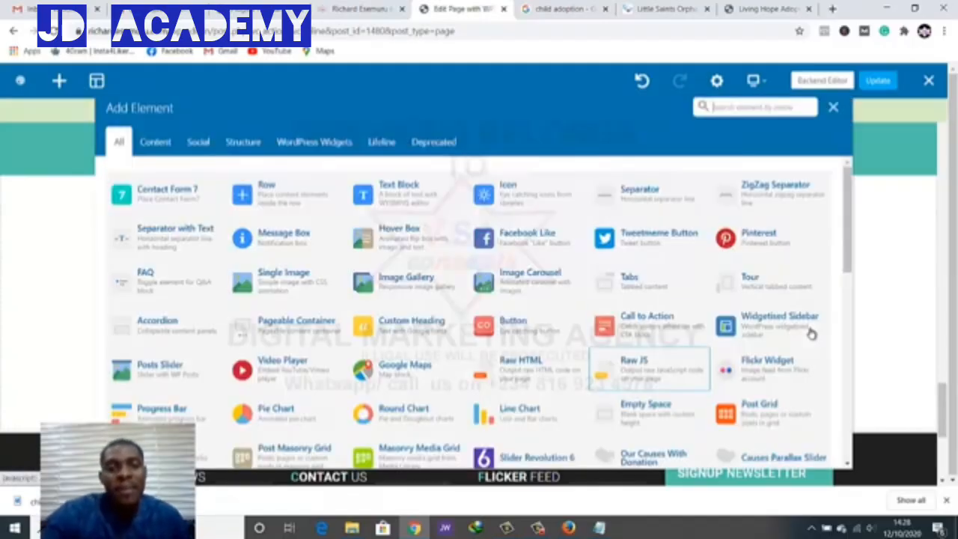
pyautogui.scroll(-2, 812, 334)
pyautogui.scroll(2, 812, 334)
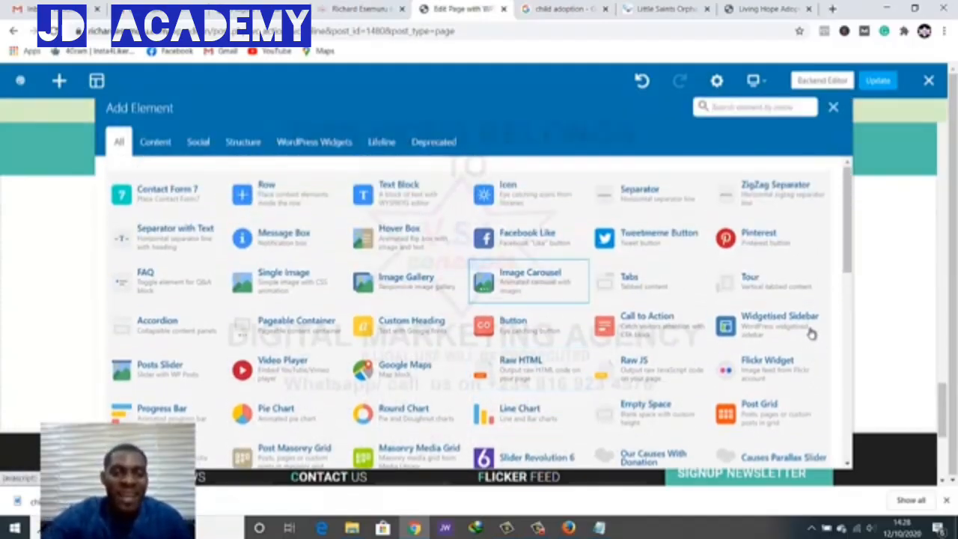
pyautogui.scroll(-1, 813, 334)
pyautogui.press('Down')
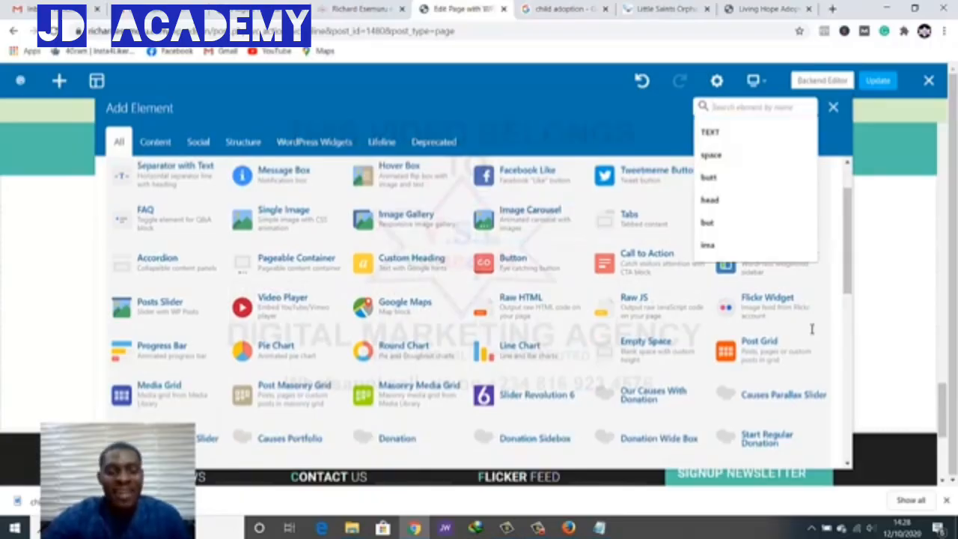
pyautogui.write('liutt')
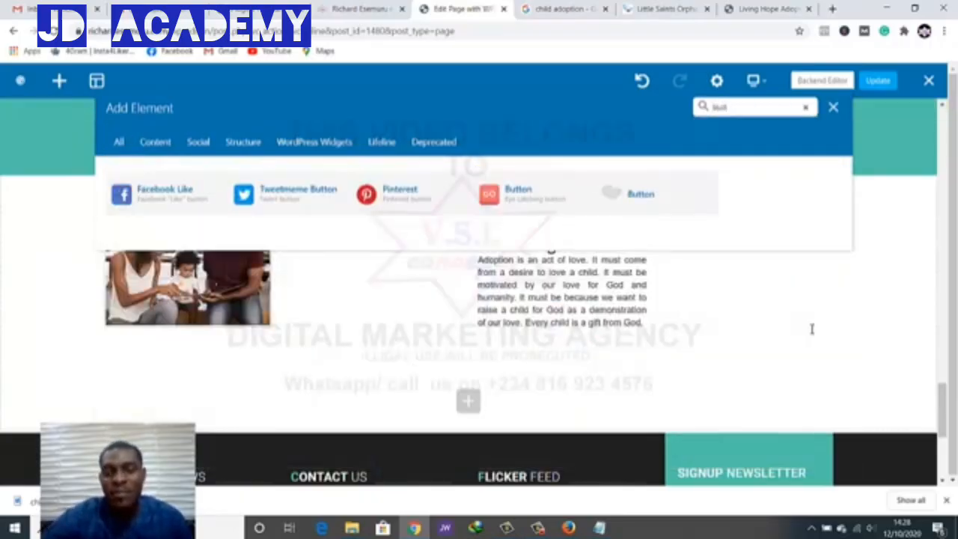
pyautogui.click(535, 194)
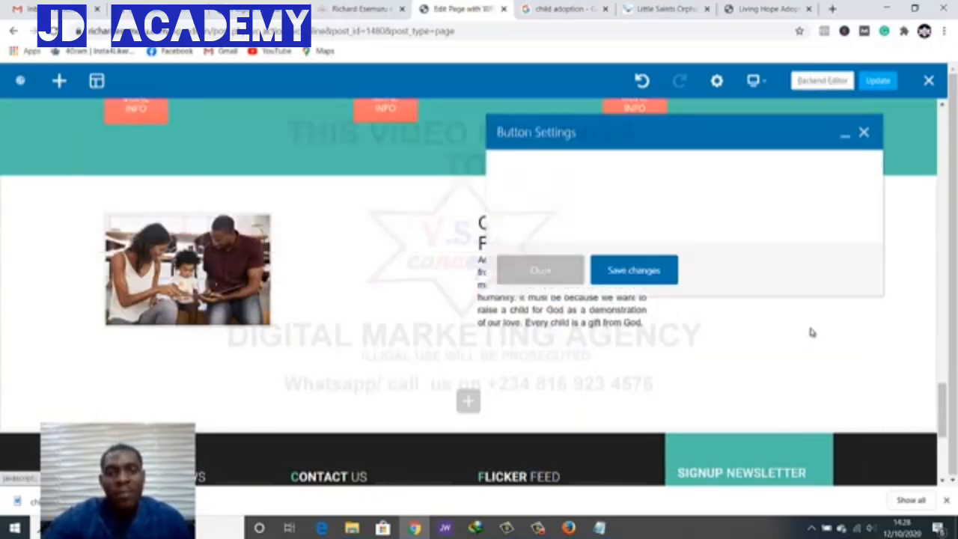
# Change the button's label to 'Read More'
pyautogui.hotkey('ctrl', 'Tab')
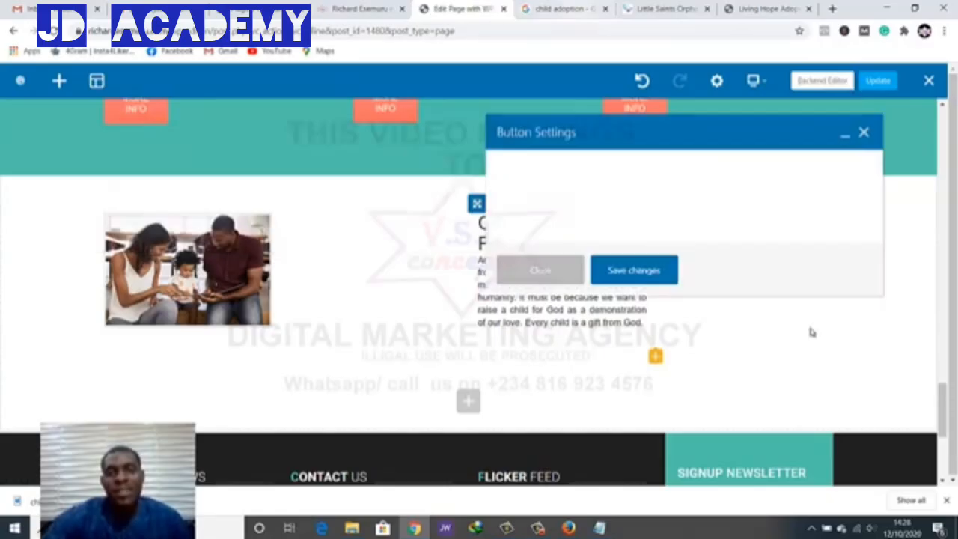
pyautogui.hotkey('ctrl', 'Tab')
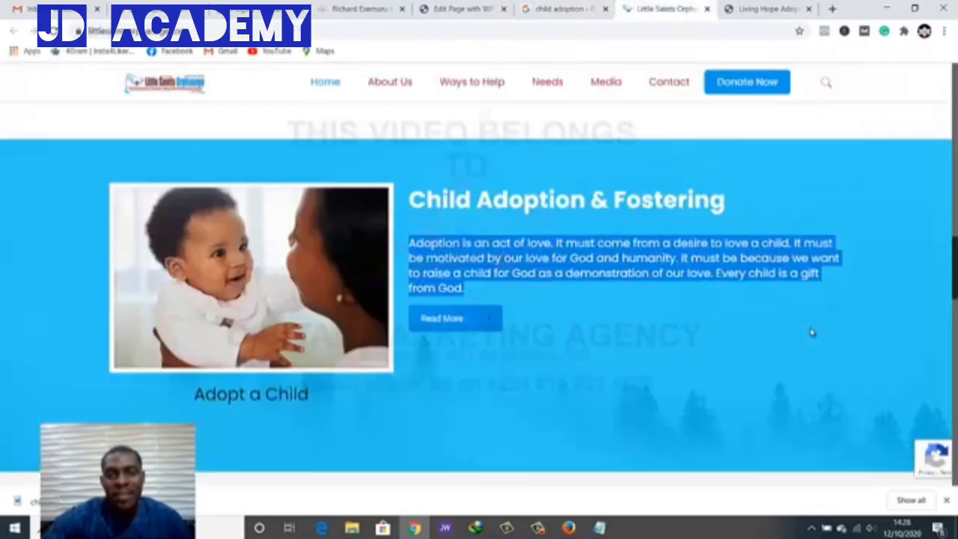
pyautogui.hotkey('ctrl', 'shift', 'Tab')
pyautogui.hotkey('ctrl', 'shift', 'Tab')
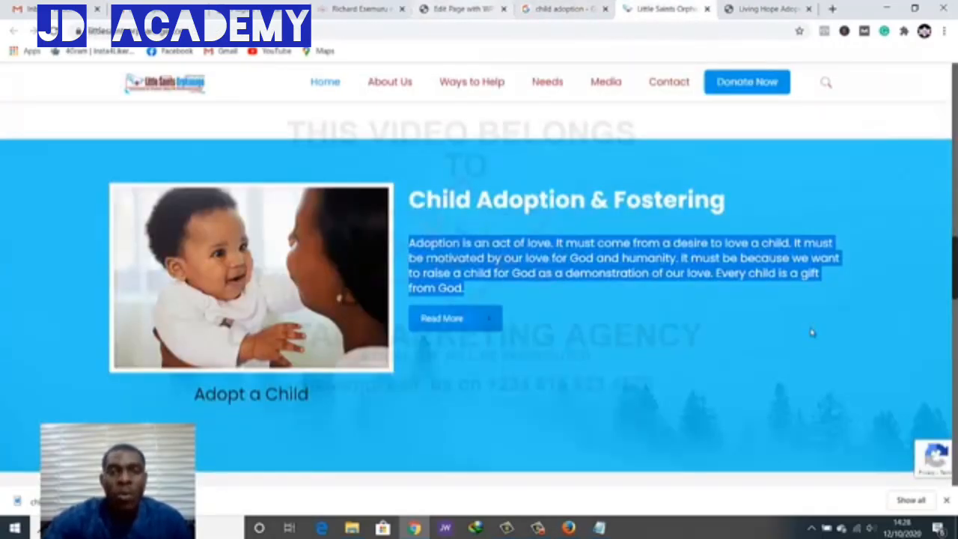
pyautogui.hotkey('ctrl', 'shift', 'Tab')
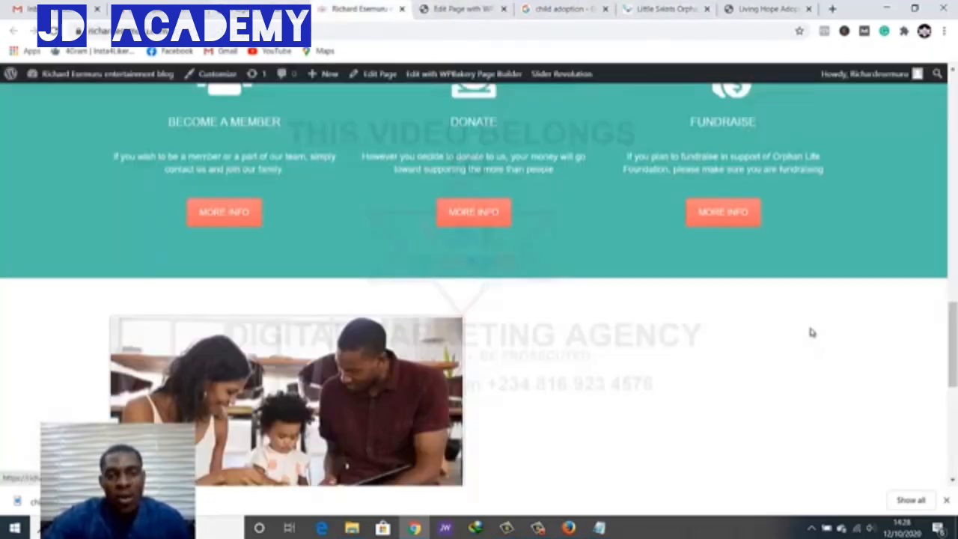
pyautogui.scroll(-2, 812, 332)
pyautogui.scroll(3, 812, 332)
pyautogui.hotkey('ctrl', 'Tab')
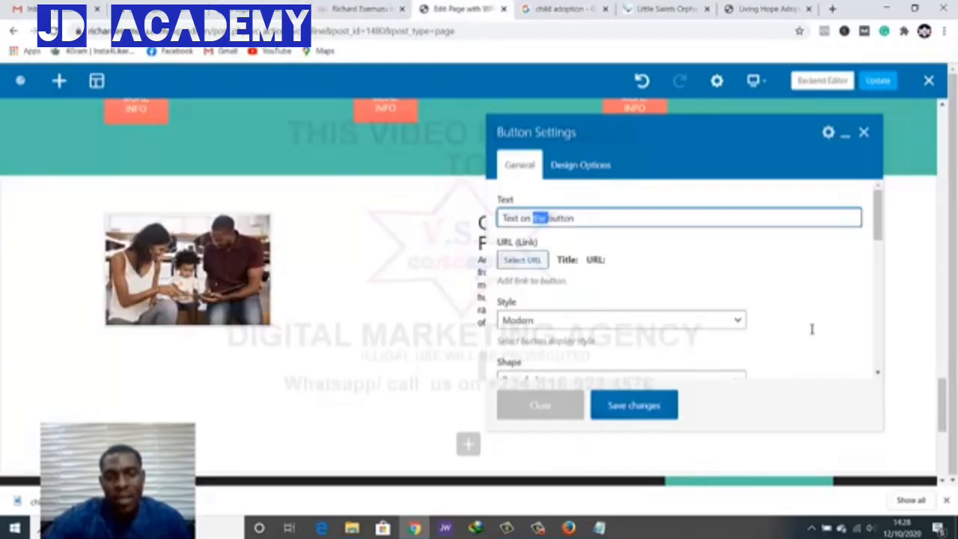
pyautogui.hotkey('ctrl', 'a')
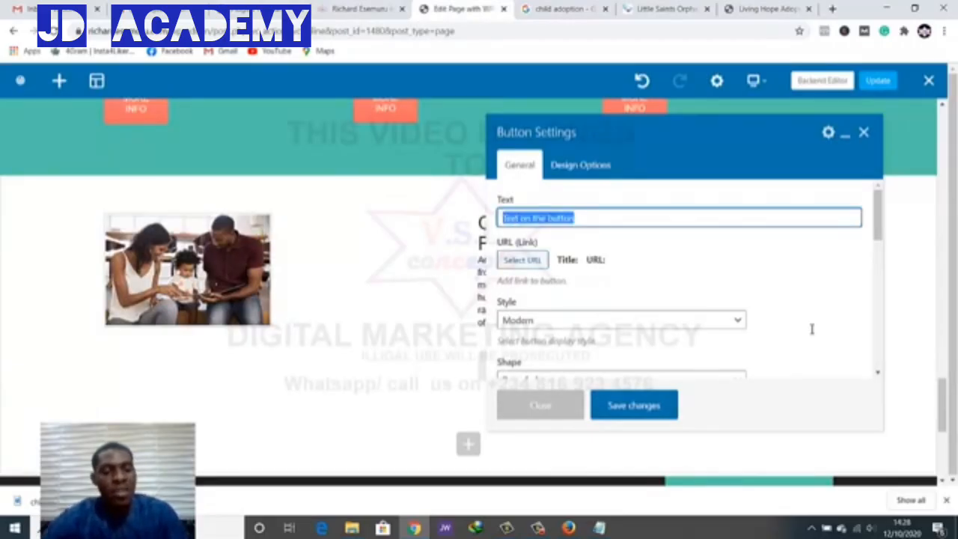
pyautogui.write('Read More')
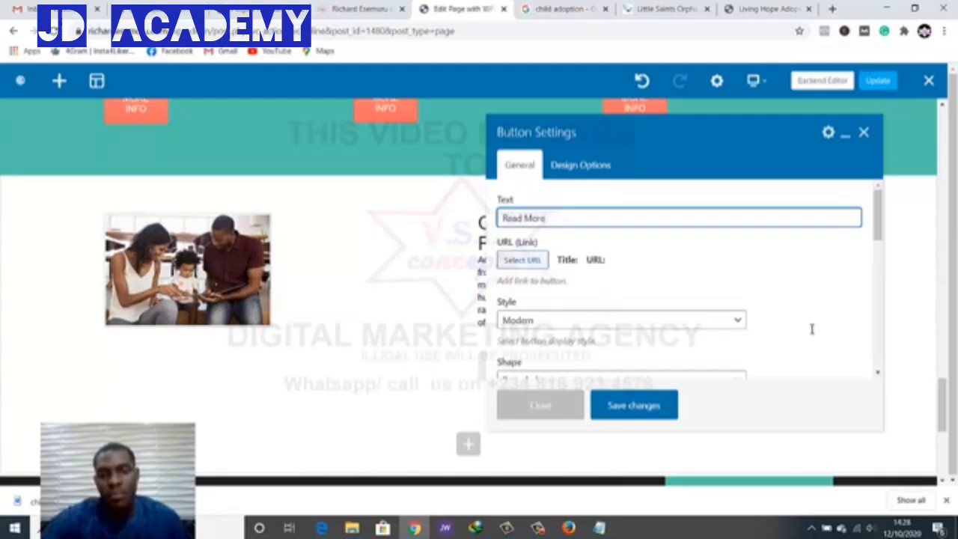
# Set the button colour to Classic Black, save it, and update the page
pyautogui.scroll(-2, 812, 330)
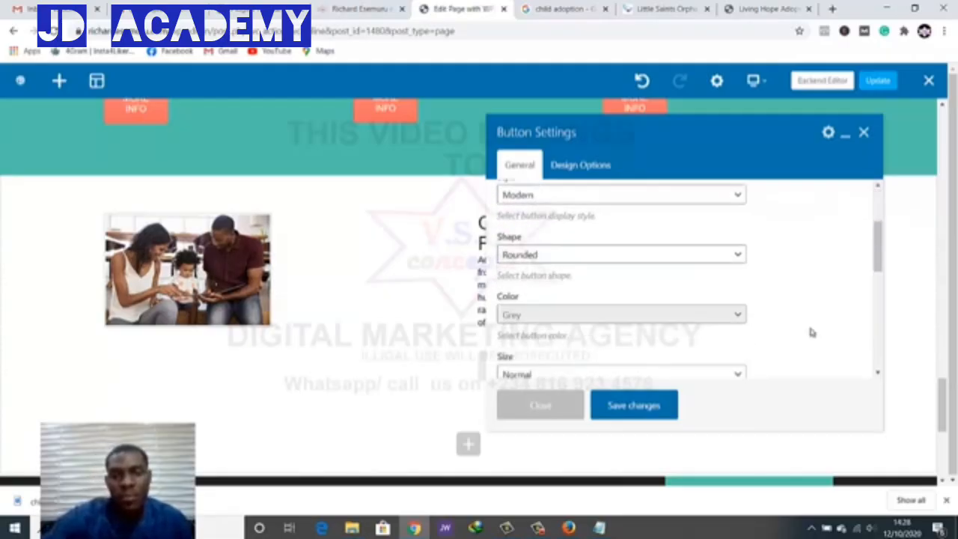
pyautogui.scroll(2, 812, 330)
pyautogui.scroll(-1, 811, 330)
pyautogui.scroll(-3, 811, 329)
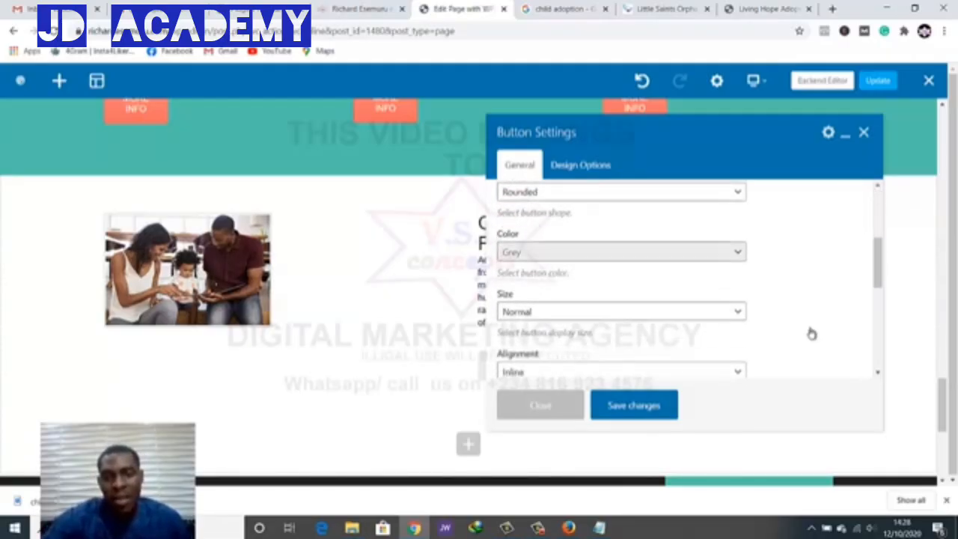
pyautogui.click(621, 253)
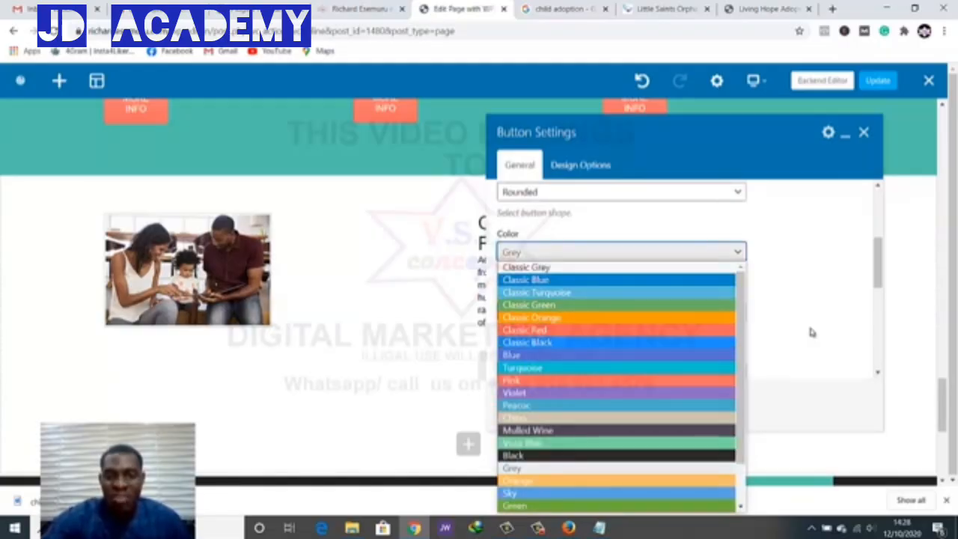
pyautogui.click(528, 342)
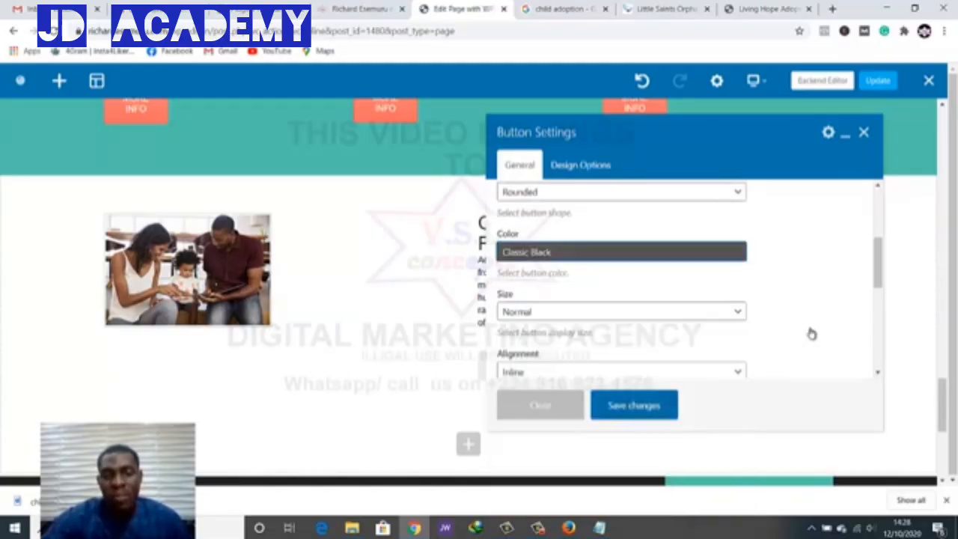
pyautogui.click(634, 406)
pyautogui.click(864, 132)
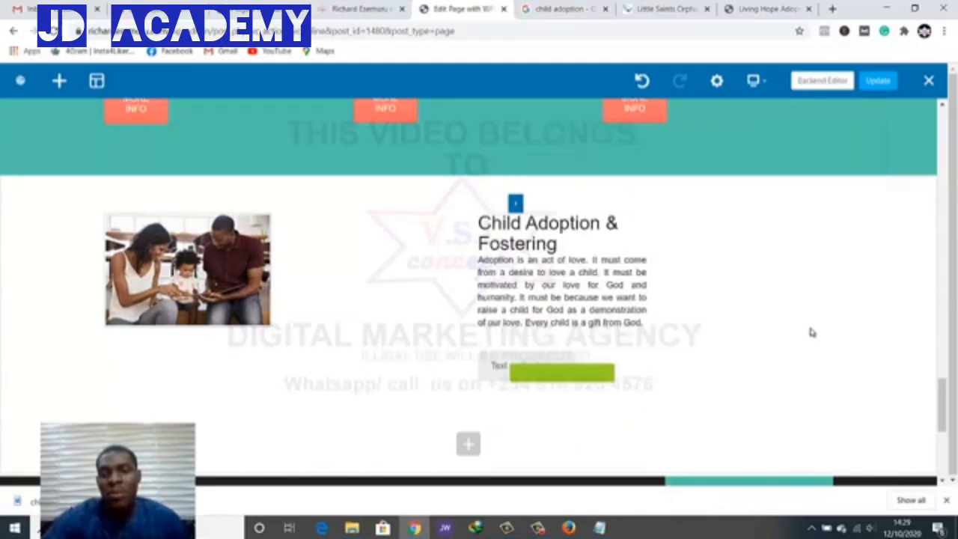
pyautogui.click(879, 81)
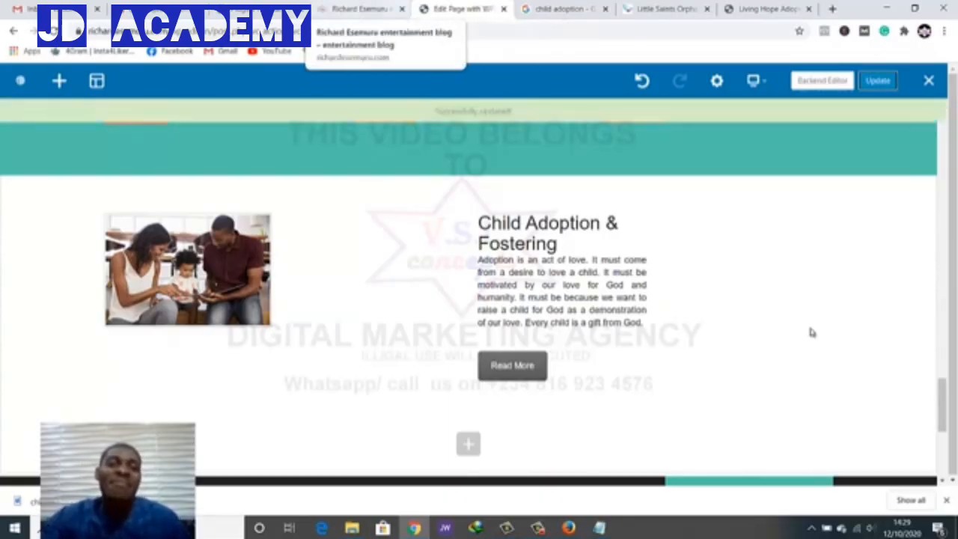
pyautogui.click(362, 9)
pyautogui.press('F5')
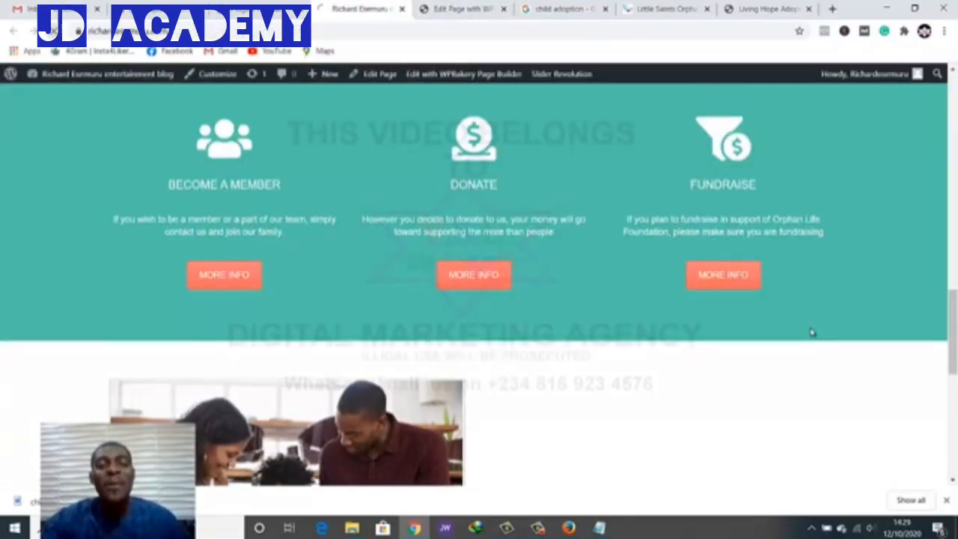
pyautogui.scroll(-5, 813, 332)
pyautogui.scroll(4, 812, 331)
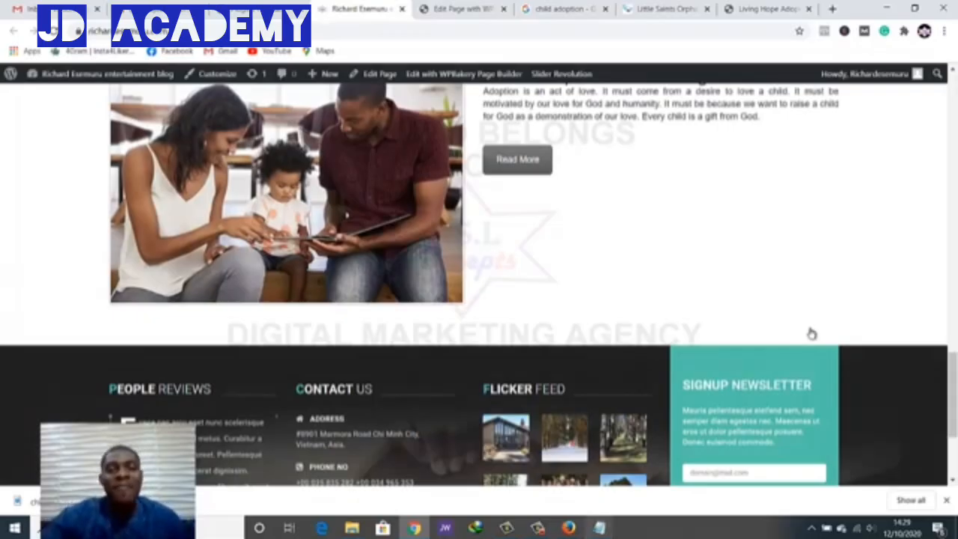
pyautogui.scroll(3, 813, 333)
pyautogui.scroll(-2, 812, 332)
pyautogui.scroll(1, 812, 332)
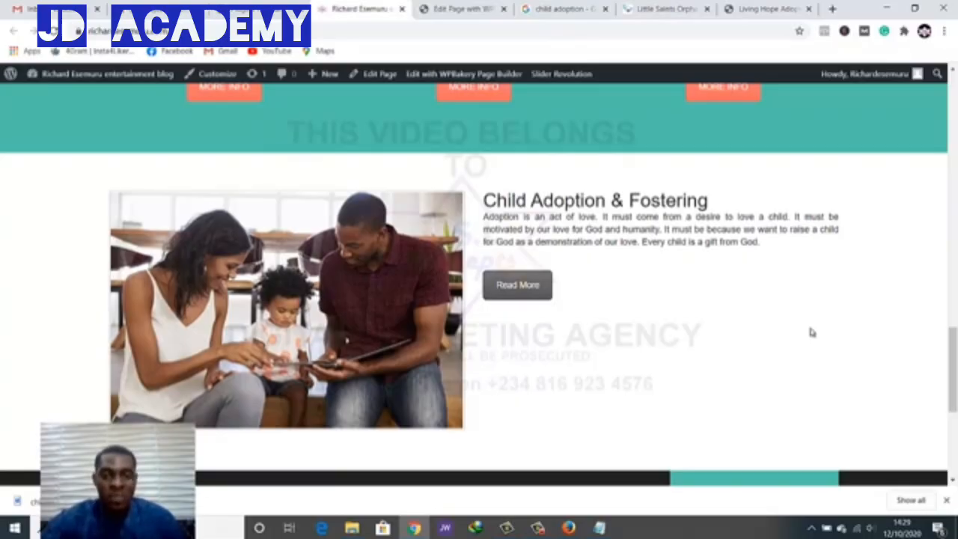
pyautogui.click(266, 8)
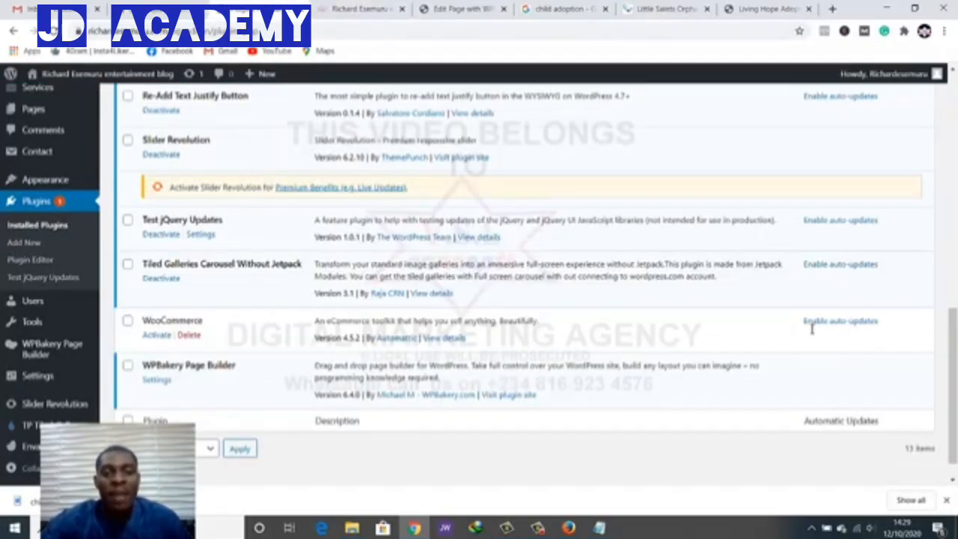
pyautogui.hotkey('ctrl', 'Tab')
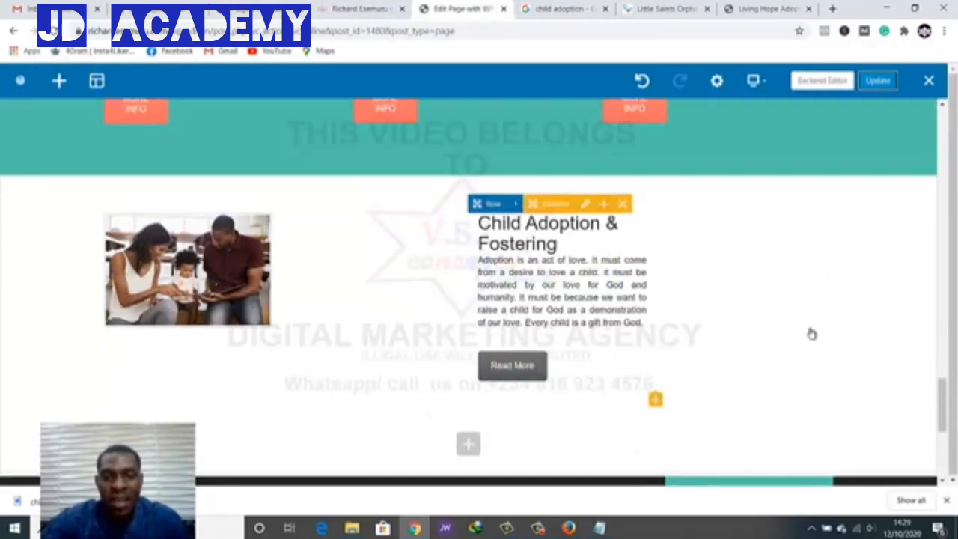
# Insert a 32px Empty Space element and drag it above the Read More button
pyautogui.click(656, 399)
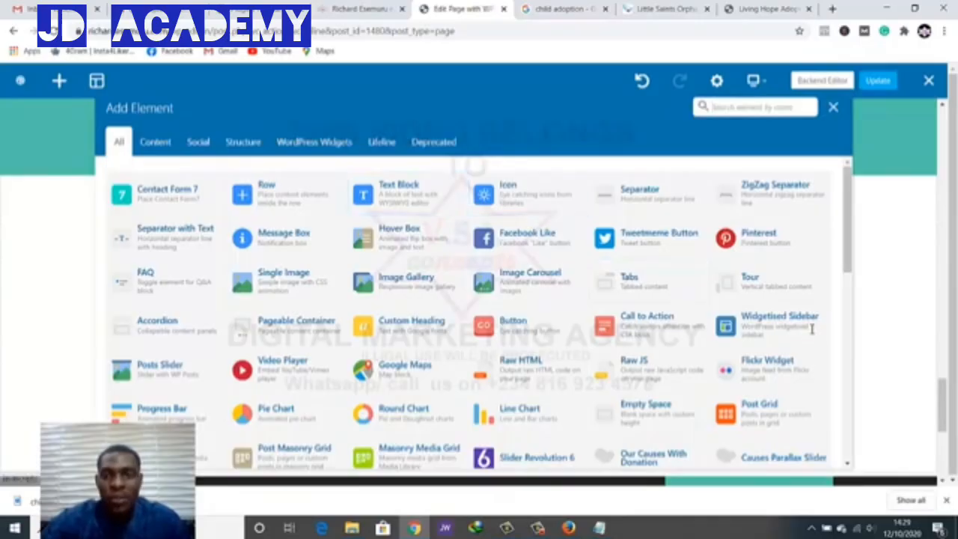
pyautogui.click(756, 107)
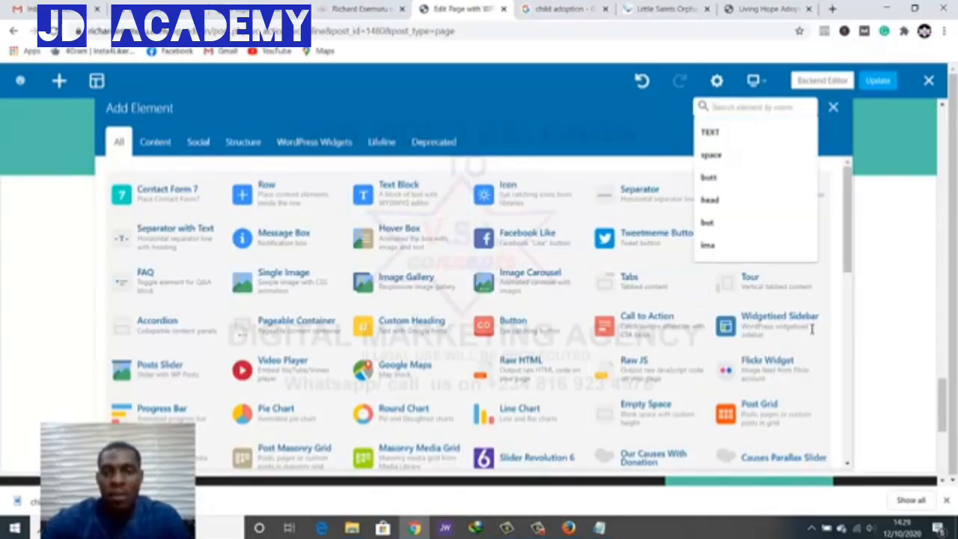
pyautogui.click(755, 155)
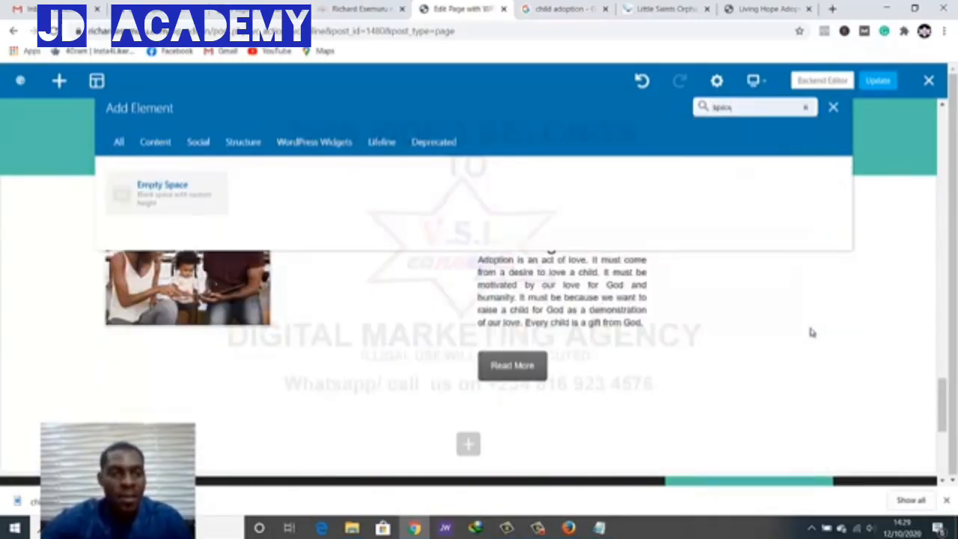
pyautogui.click(166, 192)
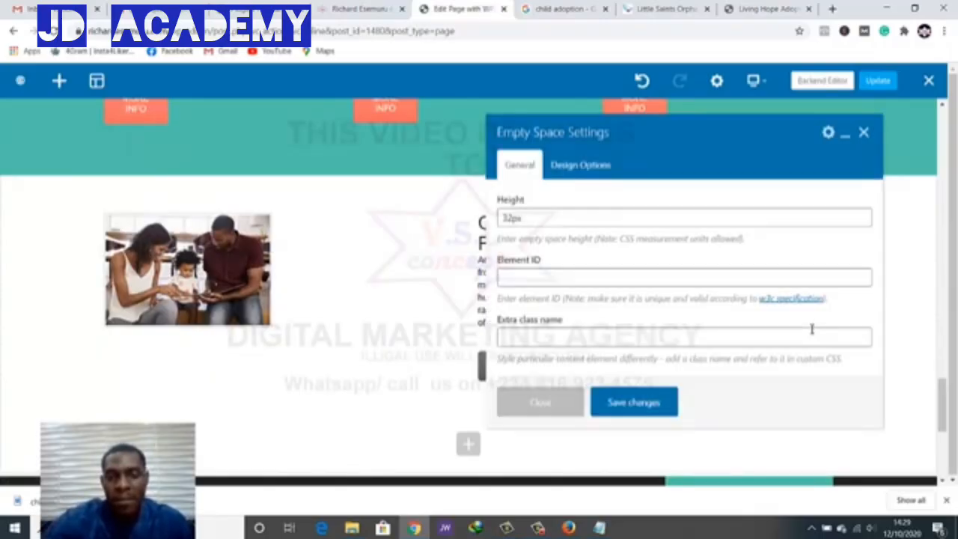
pyautogui.click(685, 277)
pyautogui.click(634, 402)
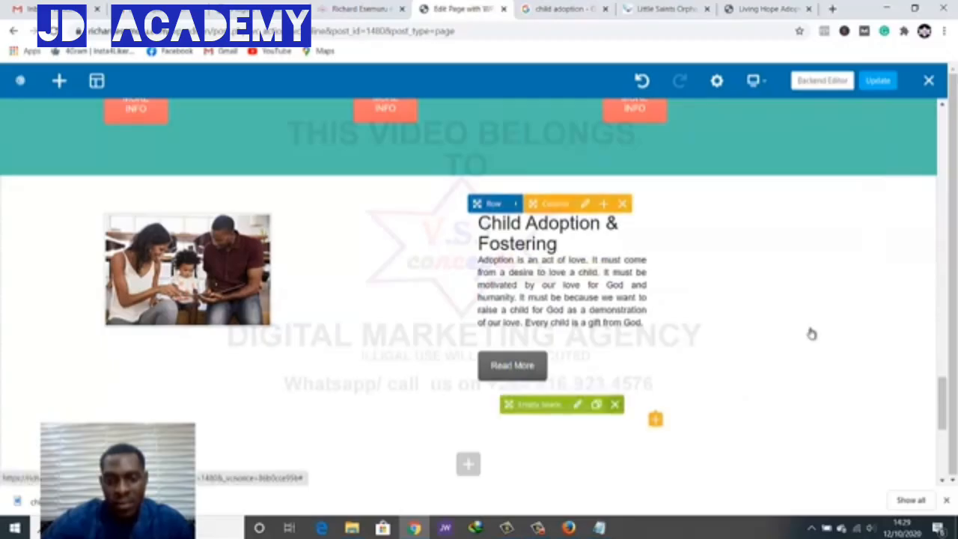
pyautogui.moveTo(536, 404); pyautogui.dragTo(542, 226)
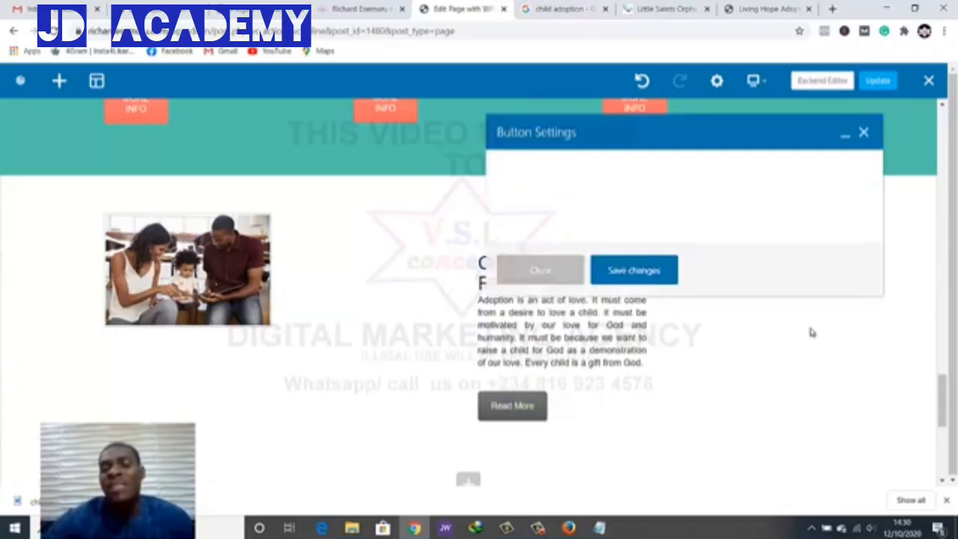
# Centre the Read More button and make it a full-width button
pyautogui.scroll(-6, 812, 332)
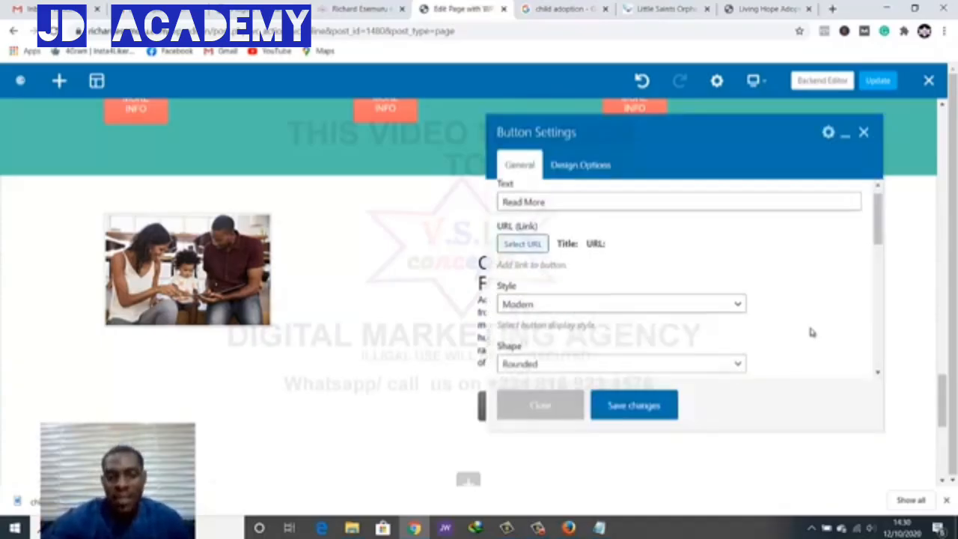
pyautogui.scroll(1, 813, 333)
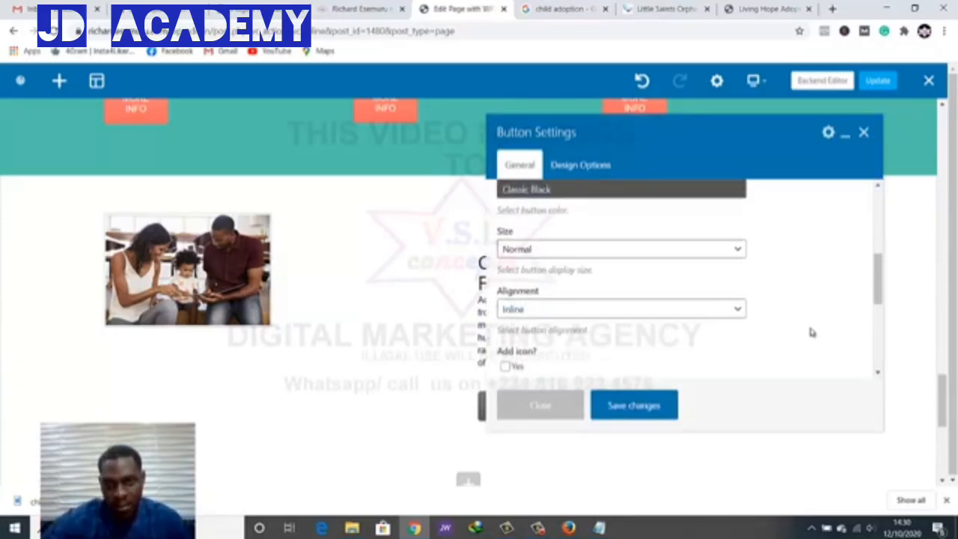
pyautogui.click(622, 309)
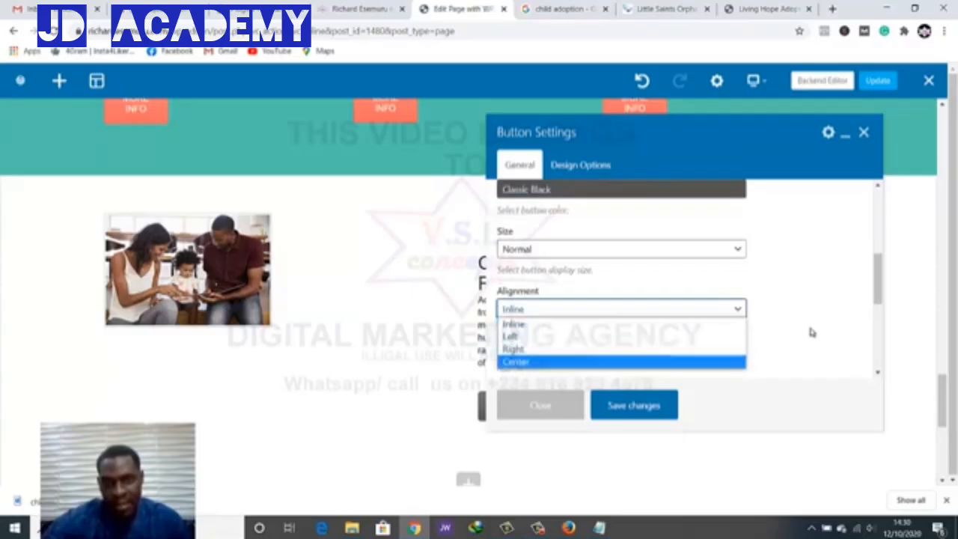
pyautogui.click(622, 362)
pyautogui.scroll(-1, 813, 333)
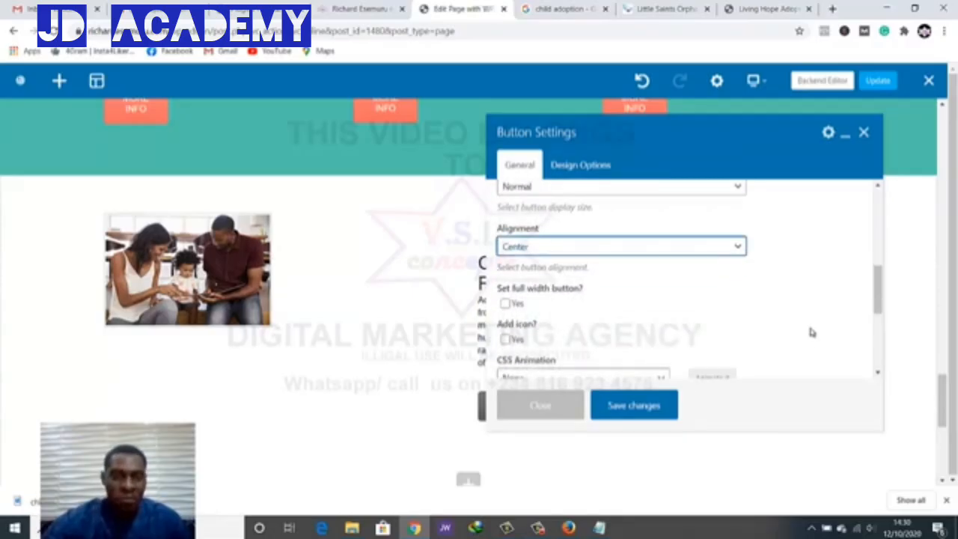
pyautogui.click(506, 304)
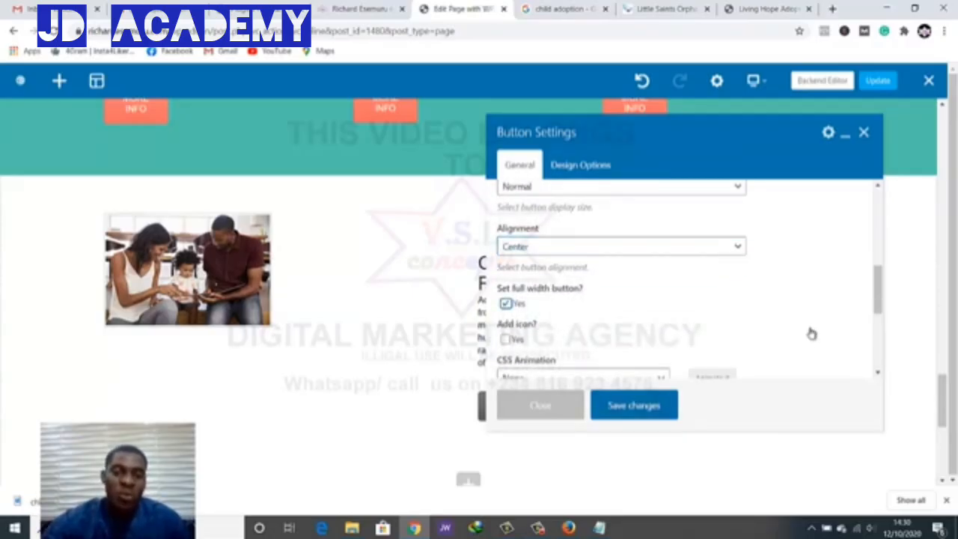
# Add a » double-chevron icon, found by searching 'more', and save the button
pyautogui.click(506, 339)
pyautogui.scroll(-2, 813, 333)
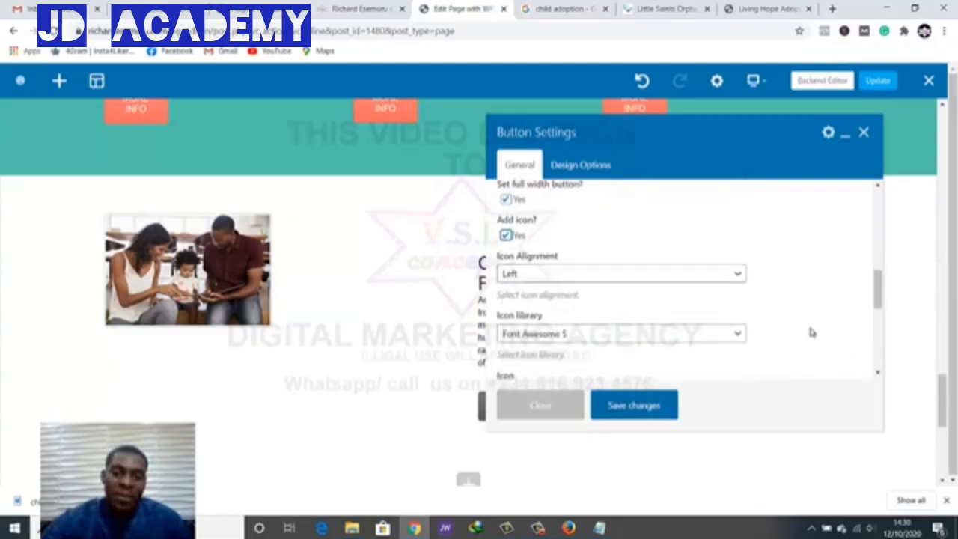
pyautogui.scroll(-3, 813, 332)
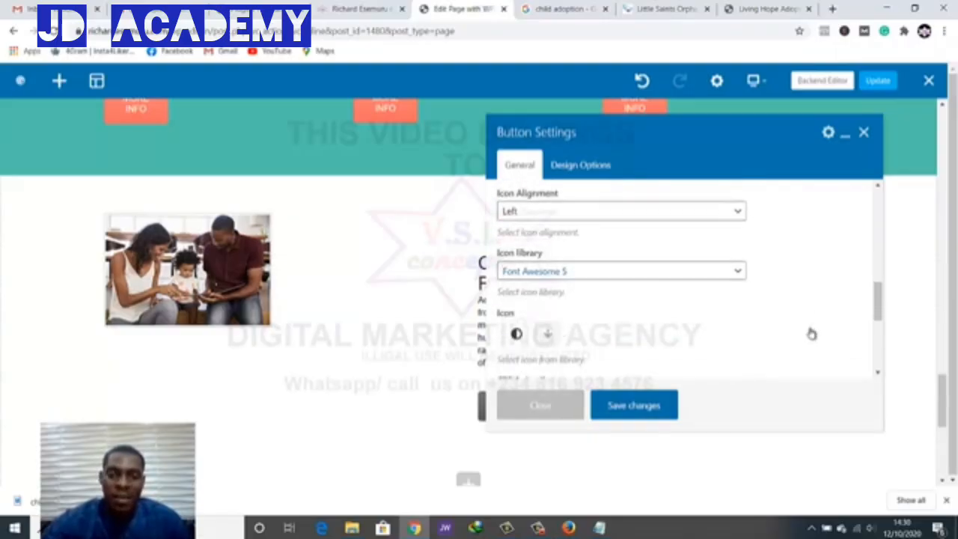
pyautogui.scroll(3, 812, 332)
pyautogui.scroll(-2, 812, 333)
pyautogui.scroll(2, 812, 332)
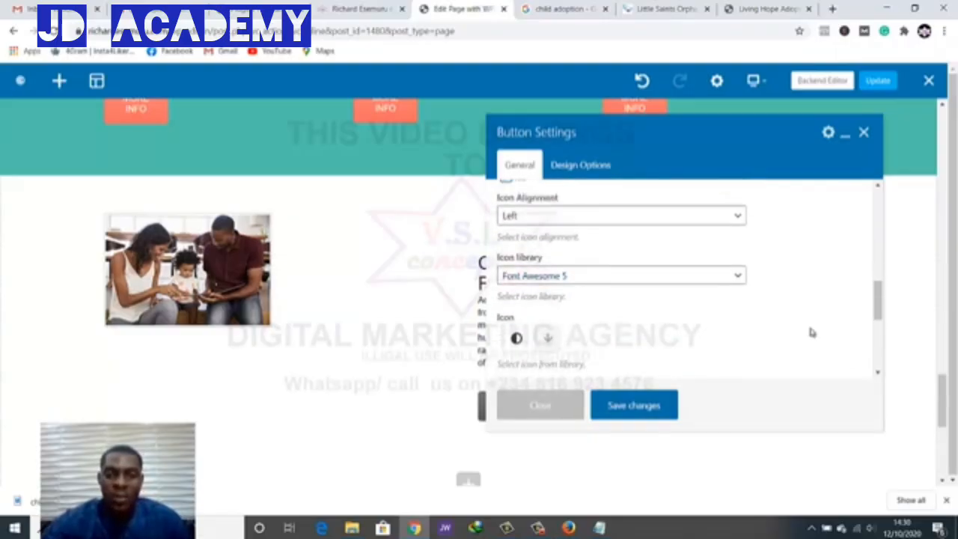
pyautogui.scroll(-2, 813, 333)
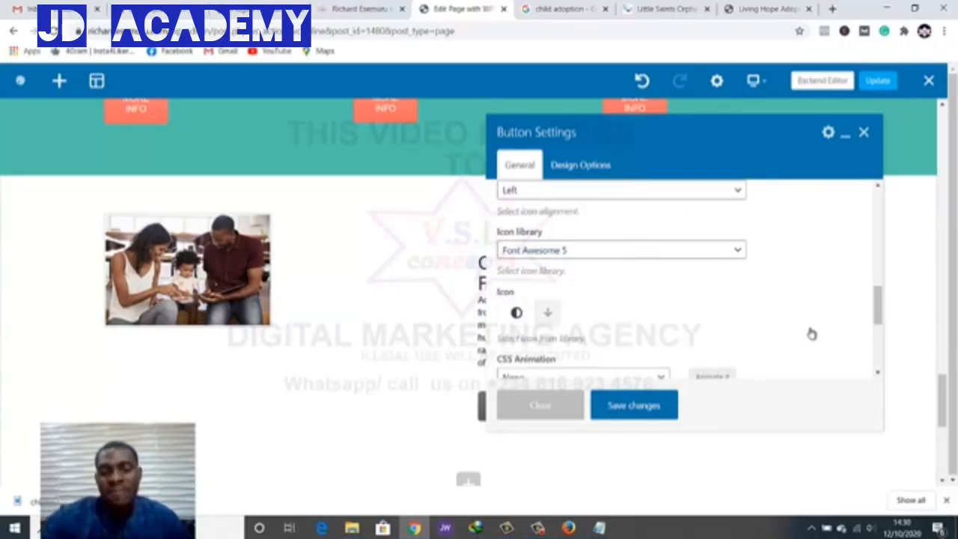
pyautogui.scroll(-5, 812, 333)
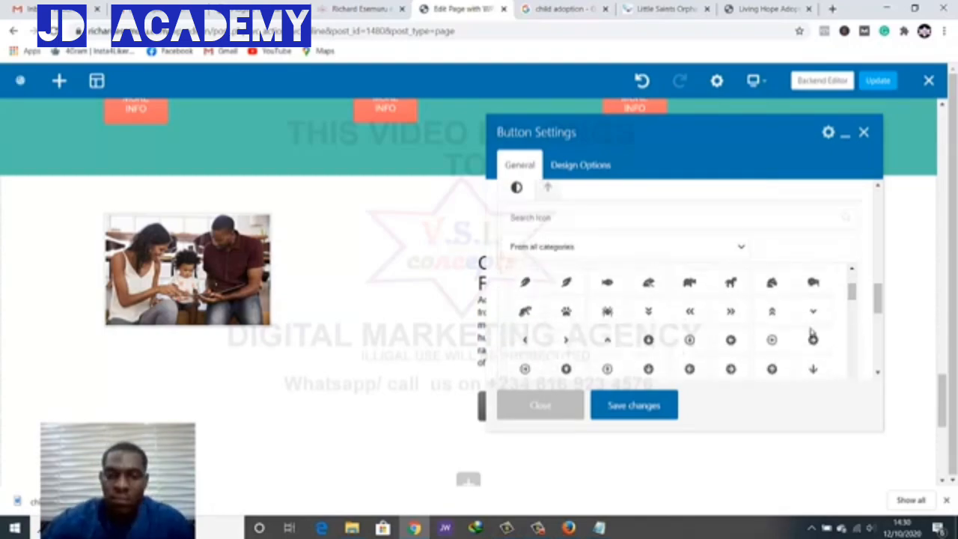
pyautogui.scroll(2, 813, 332)
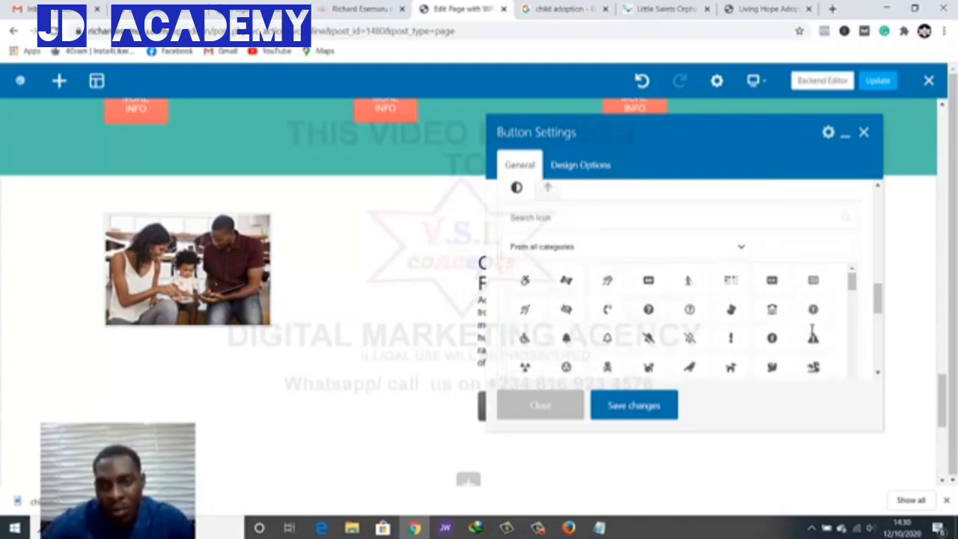
pyautogui.write('more')
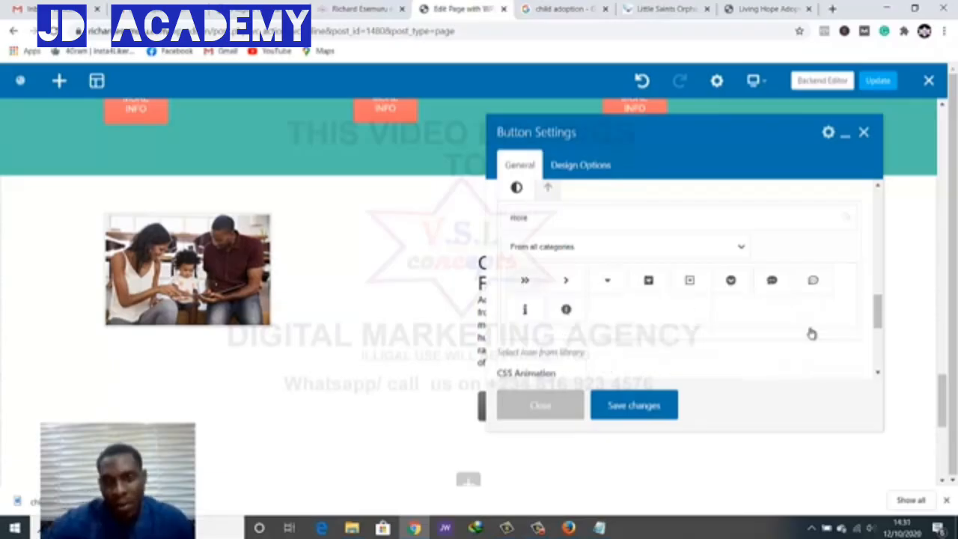
pyautogui.scroll(-2, 812, 333)
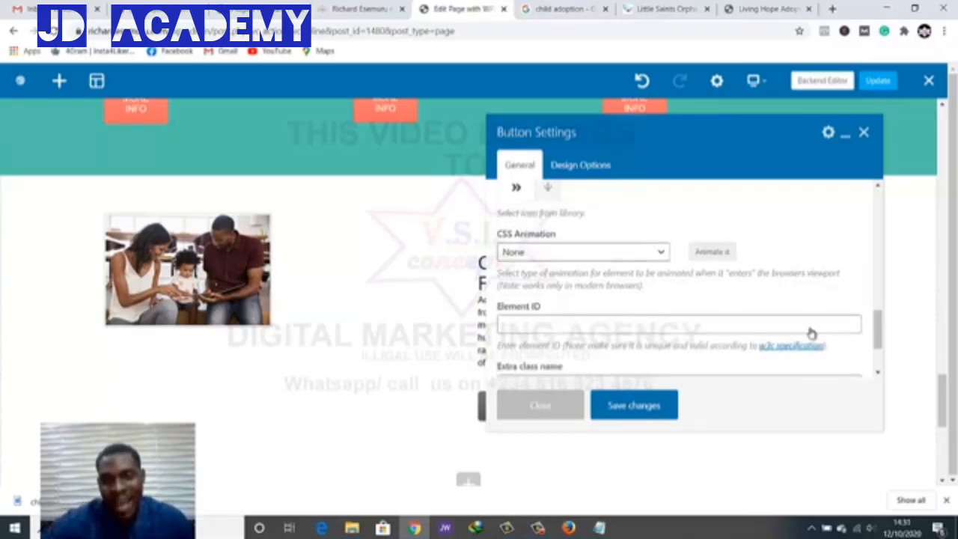
pyautogui.press('Return')
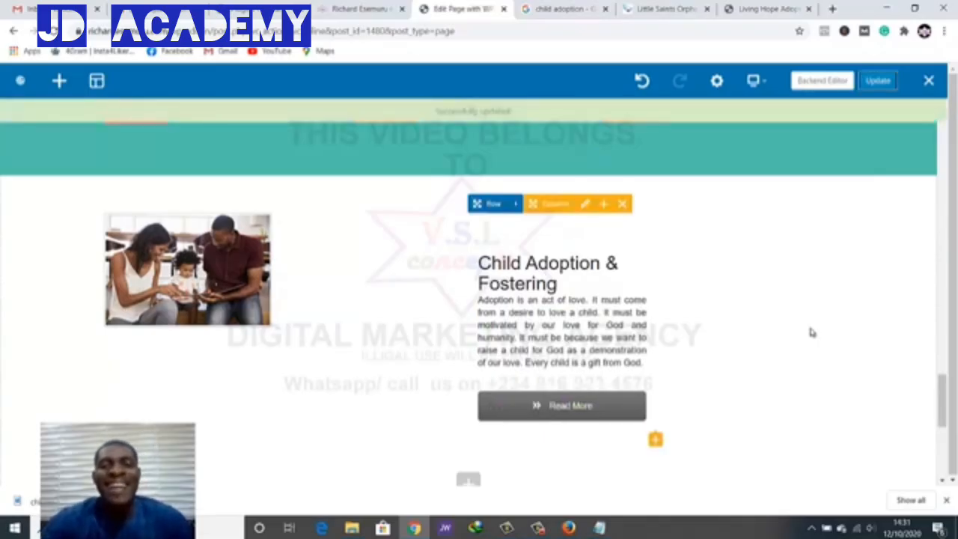
pyautogui.hotkey('ctrl', 'shift', 'Tab')
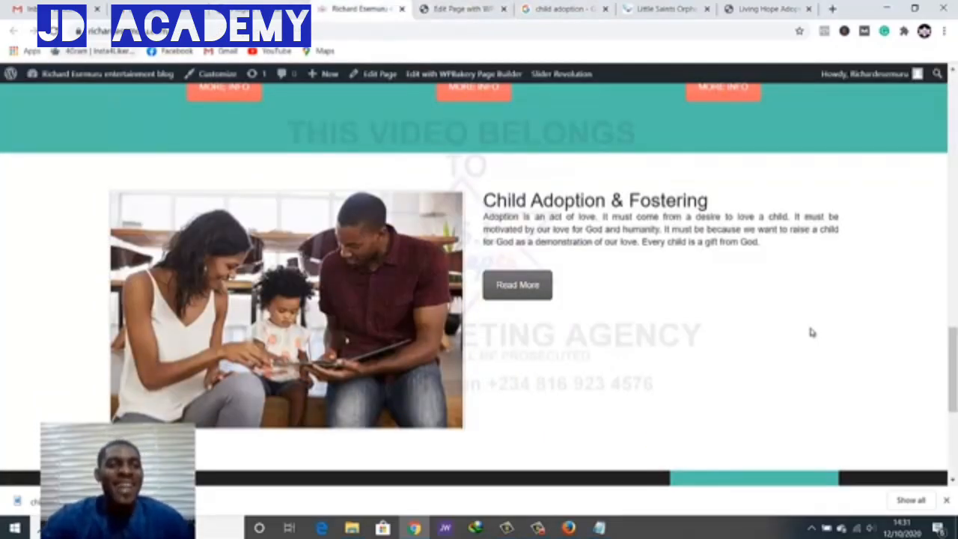
pyautogui.press('F5')
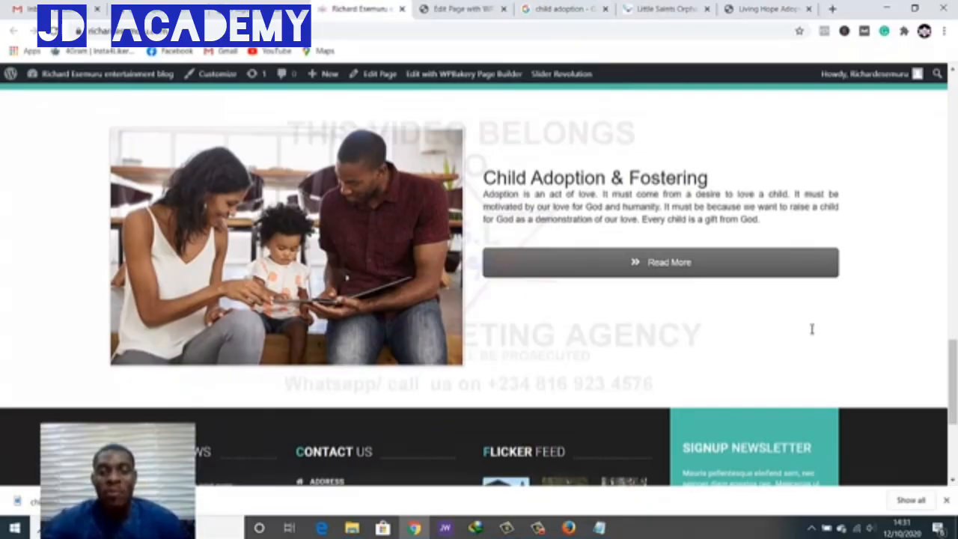
pyautogui.click(566, 9)
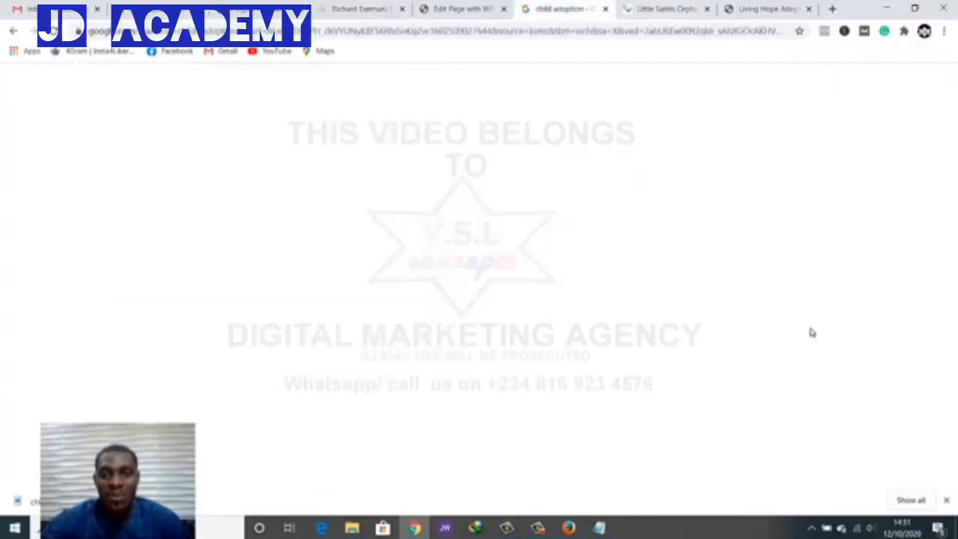
pyautogui.click(663, 9)
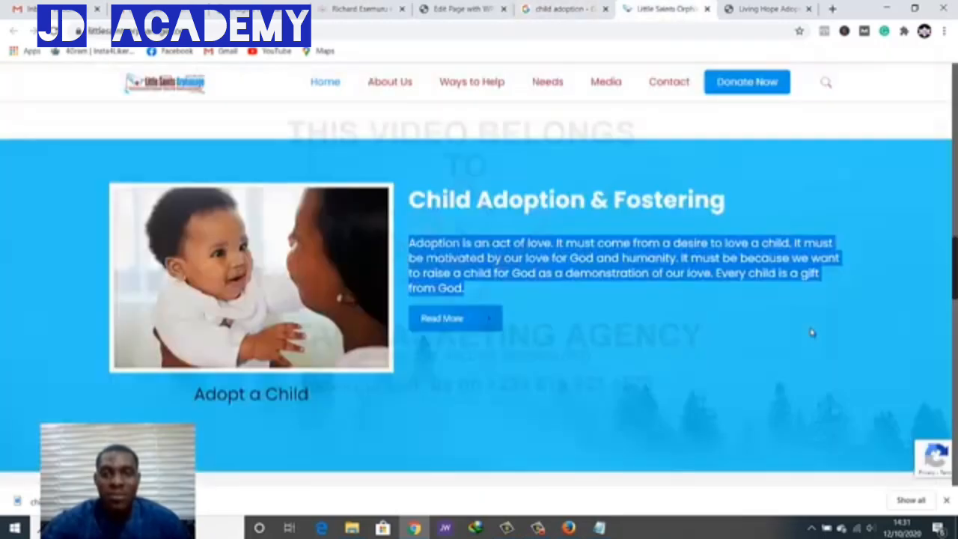
pyautogui.click(813, 330)
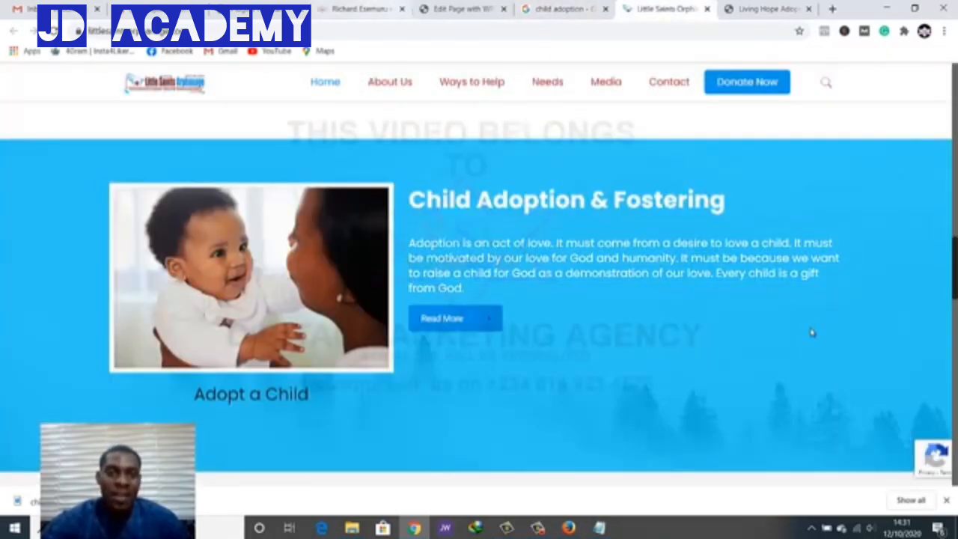
pyautogui.click(361, 9)
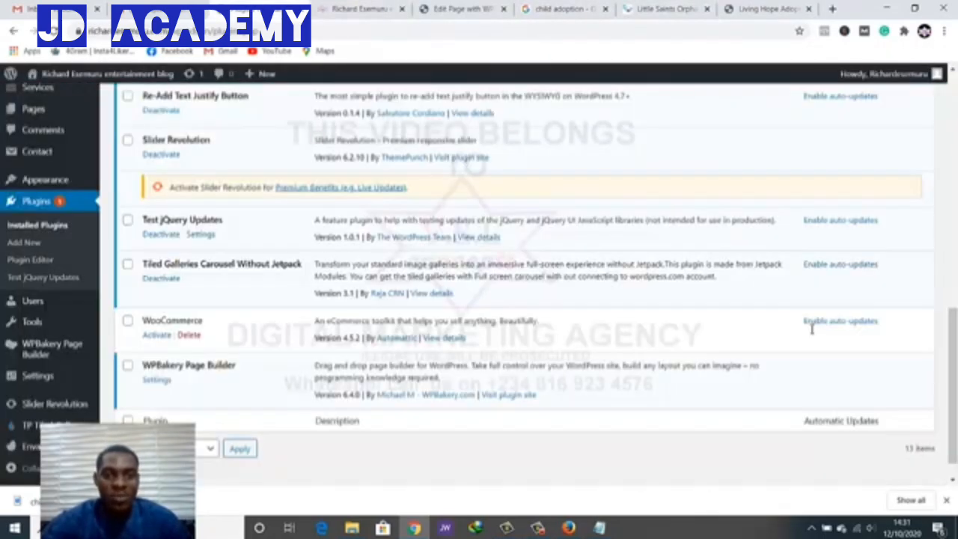
pyautogui.hotkey('ctrl', 'Tab')
pyautogui.scroll(1, 812, 332)
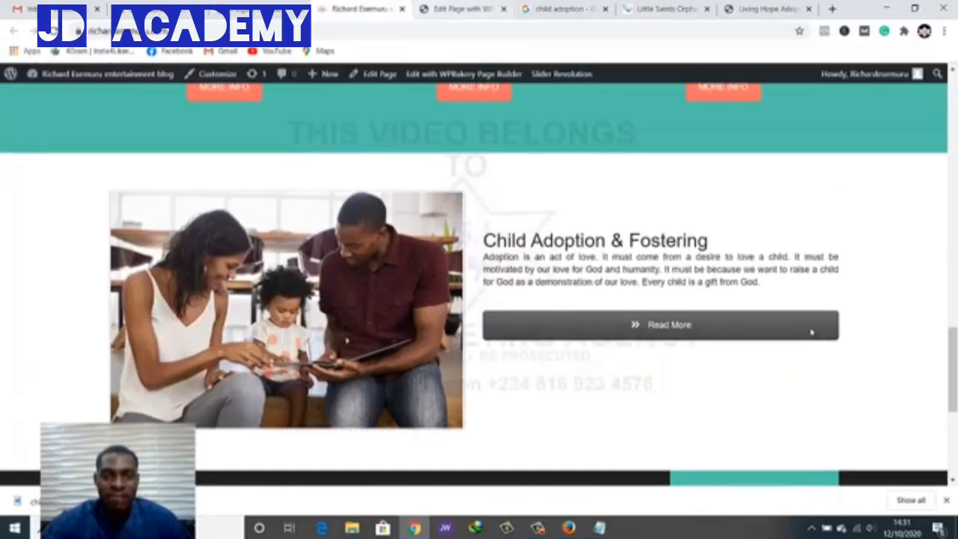
pyautogui.hotkey('ctrl', 'Tab')
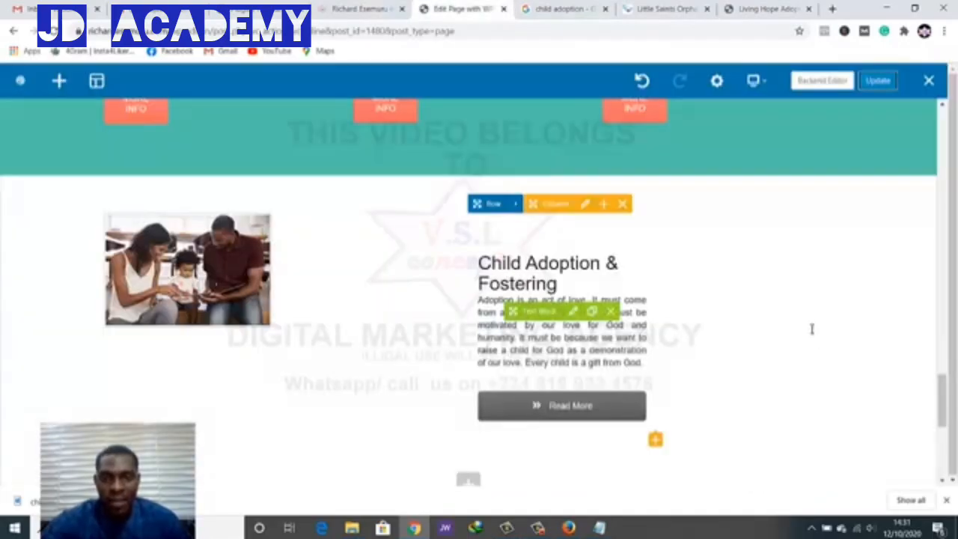
# Centre the 'Child Adoption & Fostering' heading, add one blank line below it, and save
pyautogui.click(574, 311)
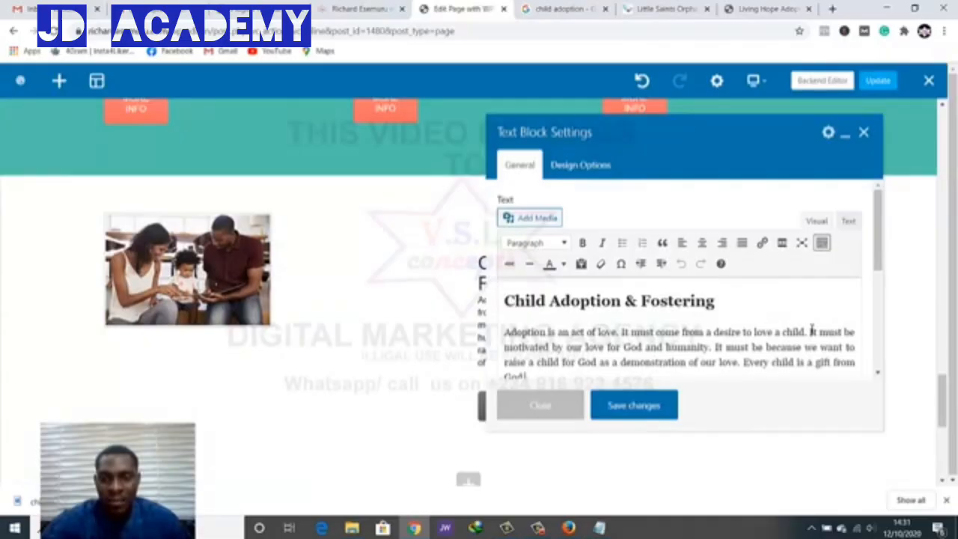
pyautogui.click(717, 301)
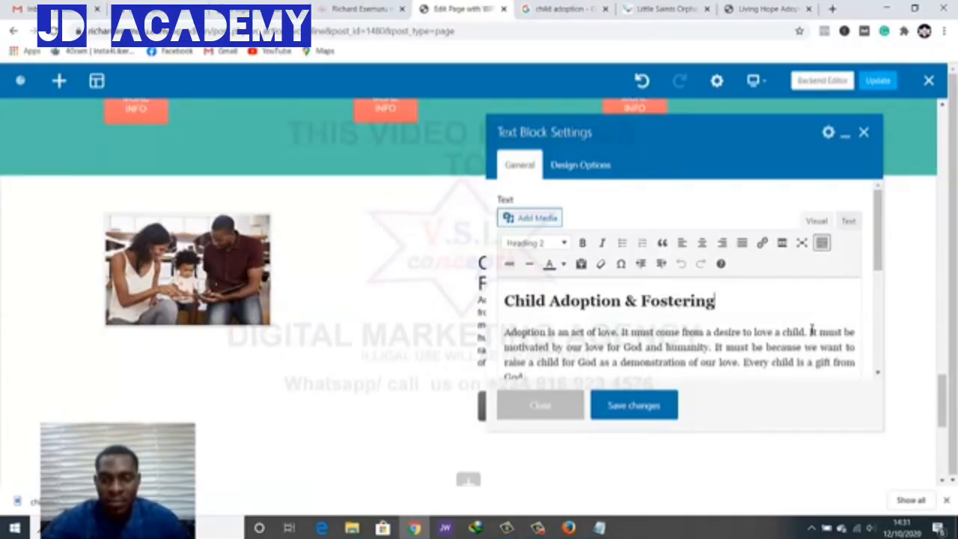
pyautogui.moveTo(716, 301); pyautogui.dragTo(503, 301)
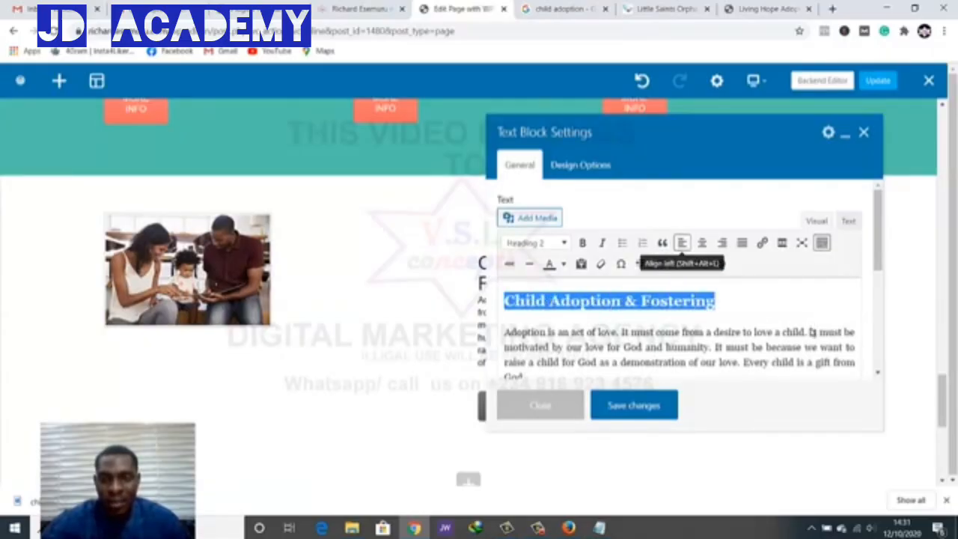
pyautogui.hotkey('shift', 'alt', 'c')
pyautogui.press('Right')
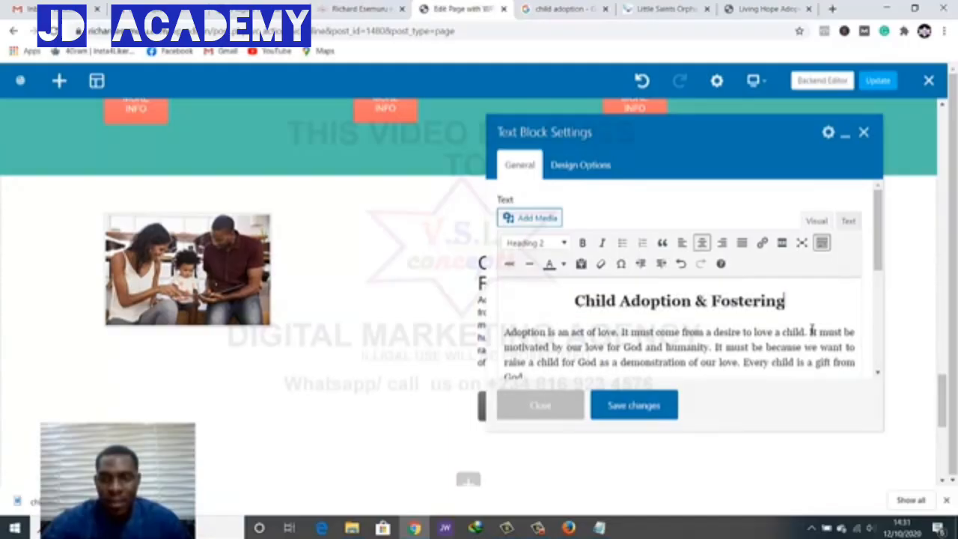
pyautogui.press('Return')
pyautogui.press('Return')
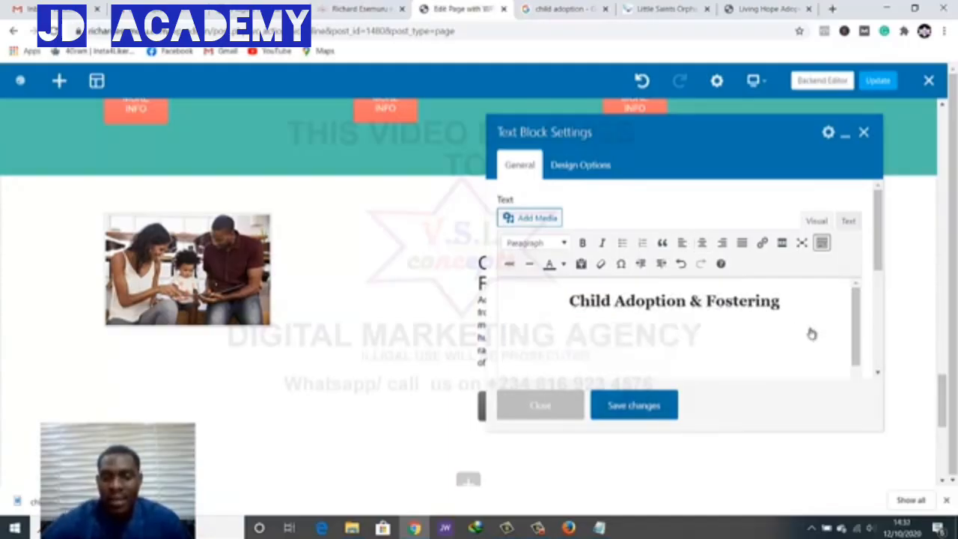
pyautogui.press('BackSpace')
pyautogui.click(634, 405)
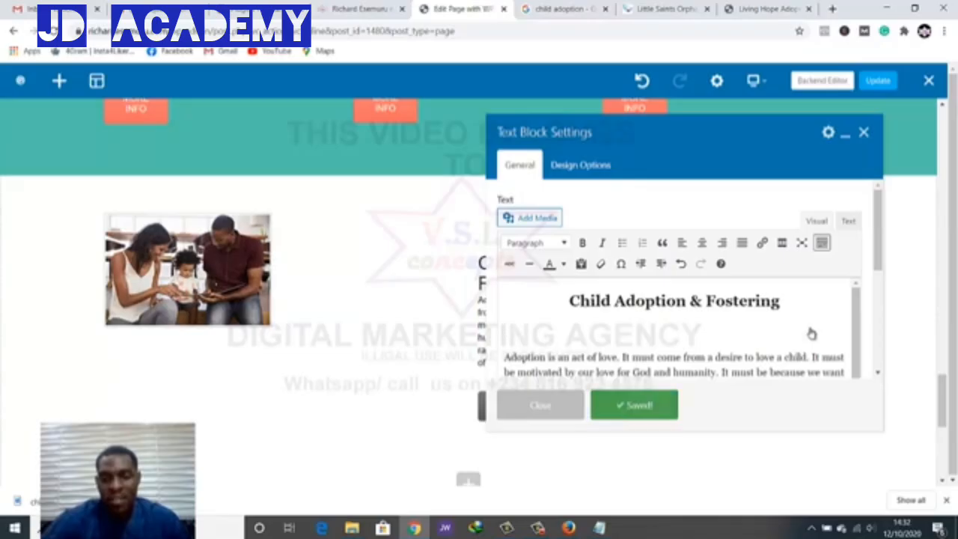
pyautogui.click(541, 405)
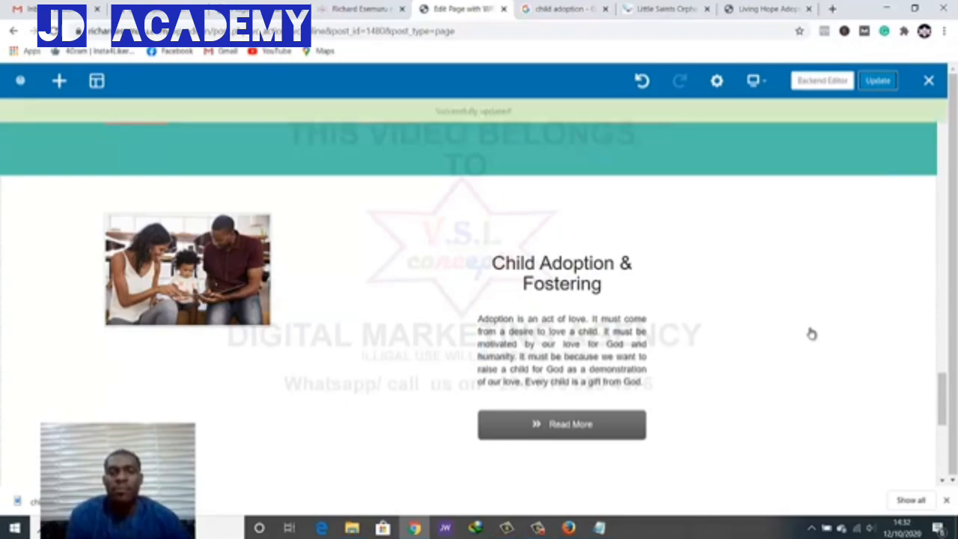
# Check the centred heading on the live page, then move to the Little Saints Orphanage site
pyautogui.hotkey('ctrl', 'shift', 'Tab')
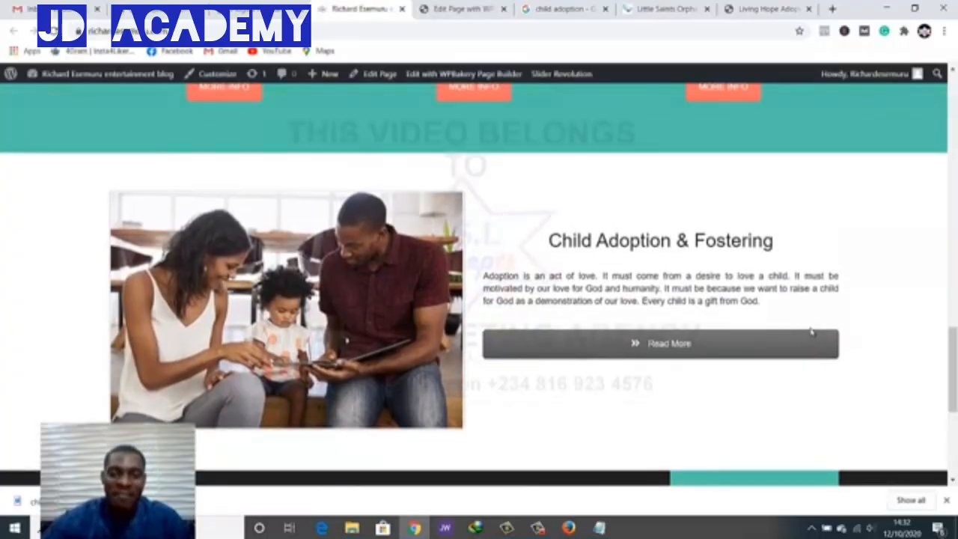
pyautogui.scroll(-1, 813, 331)
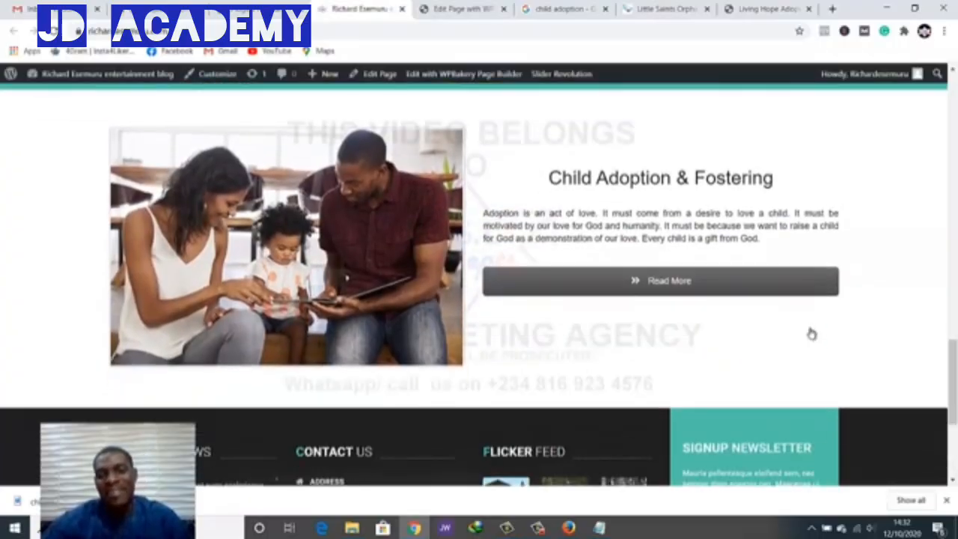
pyautogui.scroll(3, 813, 334)
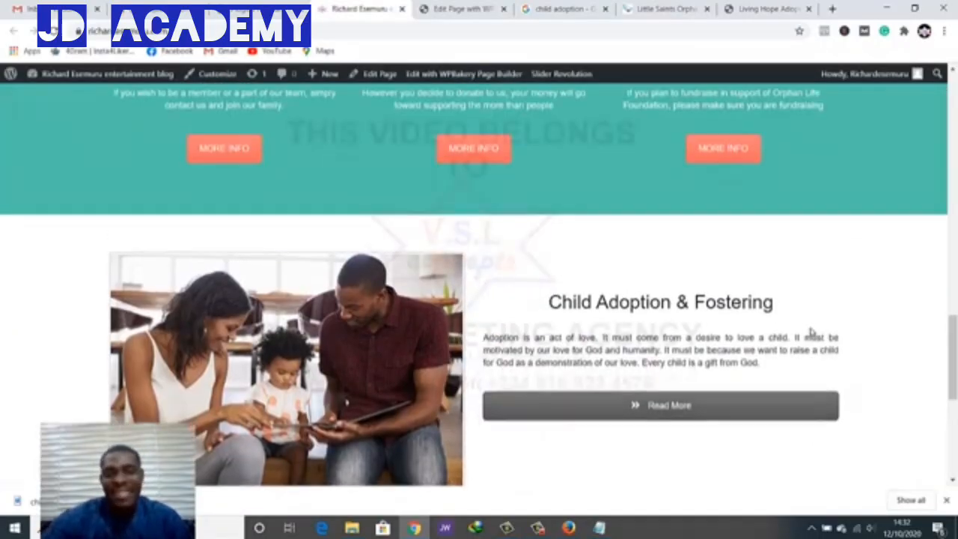
pyautogui.scroll(2, 811, 329)
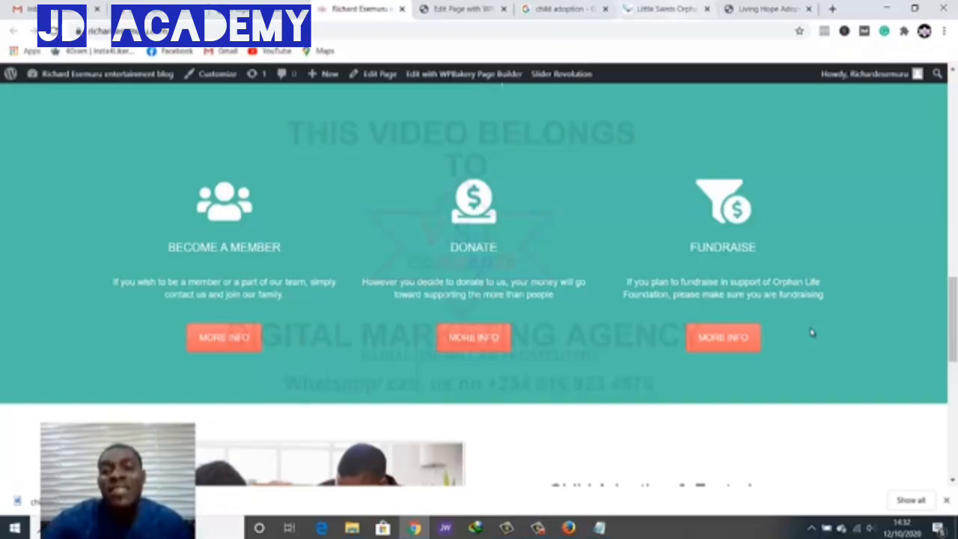
pyautogui.hotkey('ctrl', 'Tab')
pyautogui.hotkey('ctrl', 'Tab')
pyautogui.hotkey('ctrl', 'Tab')
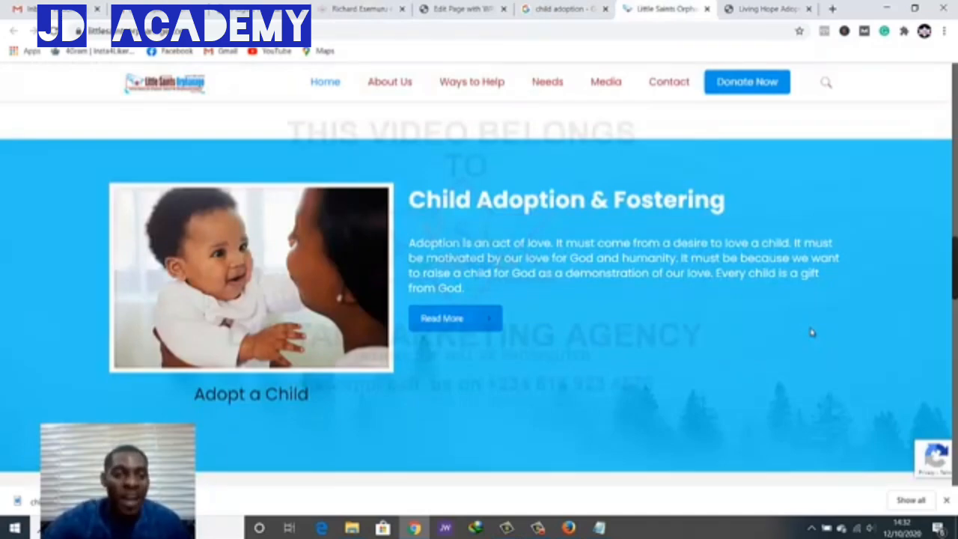
# Browse the Little Saints adoption section and the child adoption image search results
pyautogui.scroll(-1, 813, 332)
pyautogui.scroll(1, 812, 333)
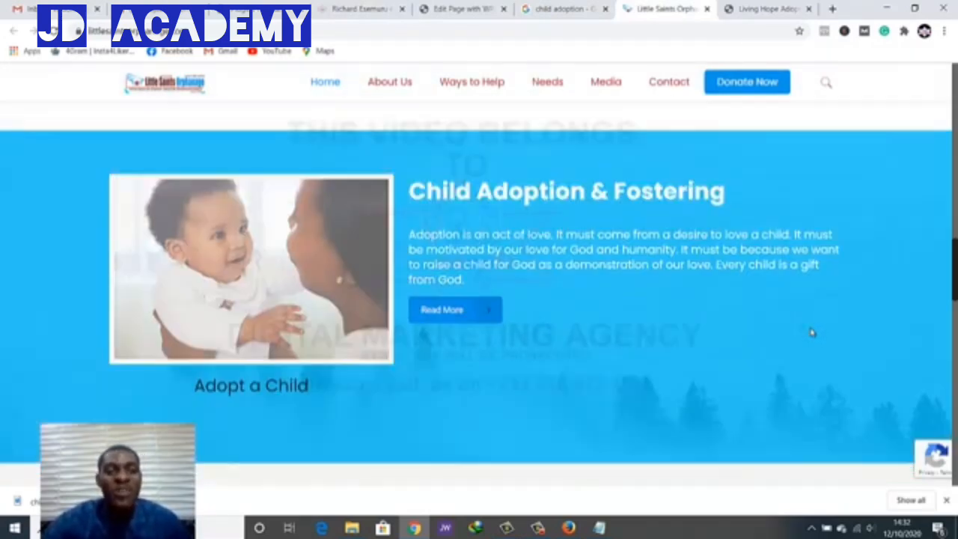
pyautogui.scroll(1, 813, 332)
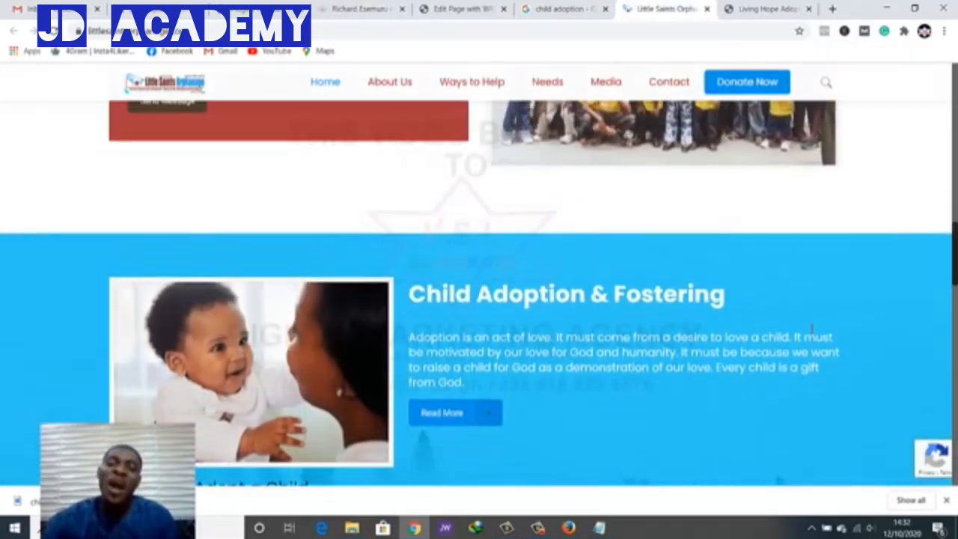
pyautogui.scroll(-2, 813, 332)
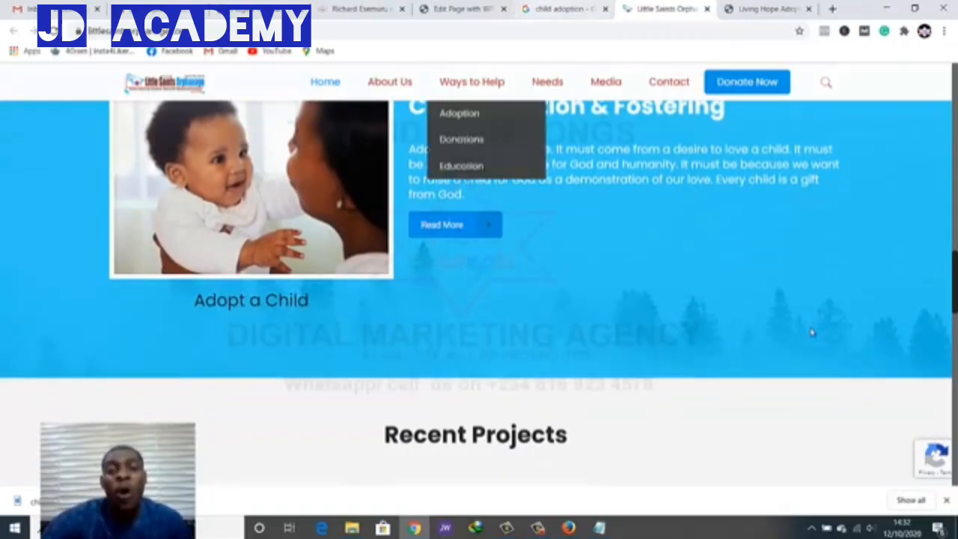
pyautogui.hotkey('ctrl', 'shift', 'Tab')
pyautogui.hotkey('ctrl', 'shift', 'Tab')
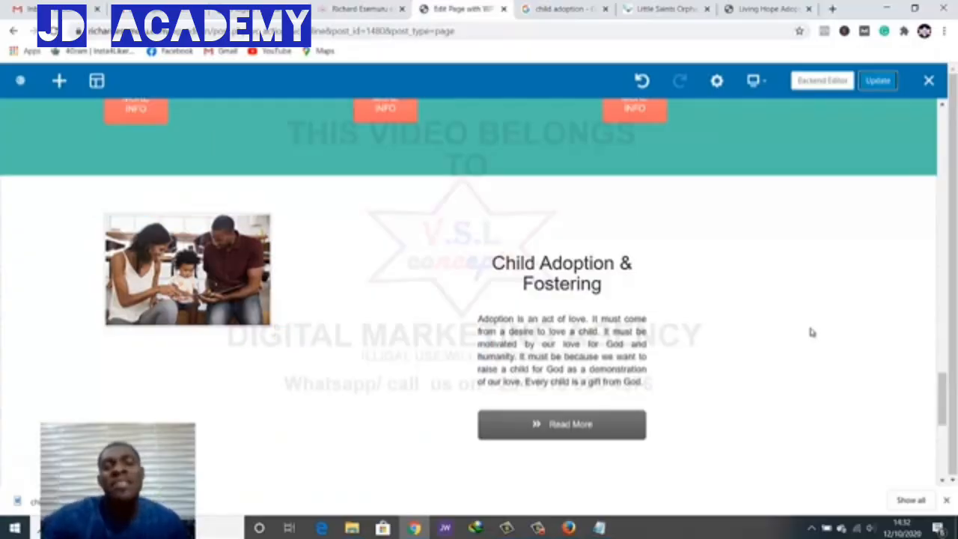
pyautogui.scroll(-4, 812, 333)
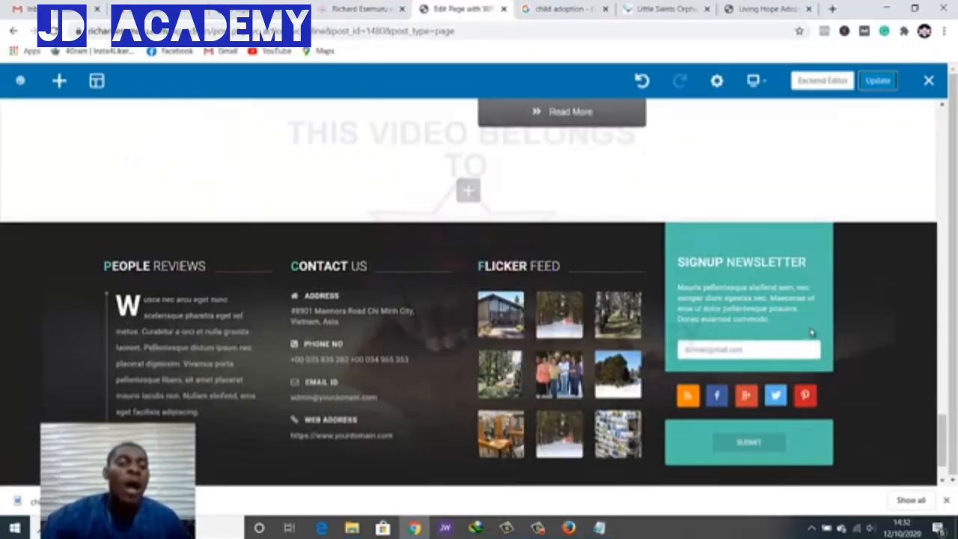
pyautogui.scroll(5, 812, 332)
pyautogui.scroll(3, 812, 332)
pyautogui.scroll(-7, 812, 332)
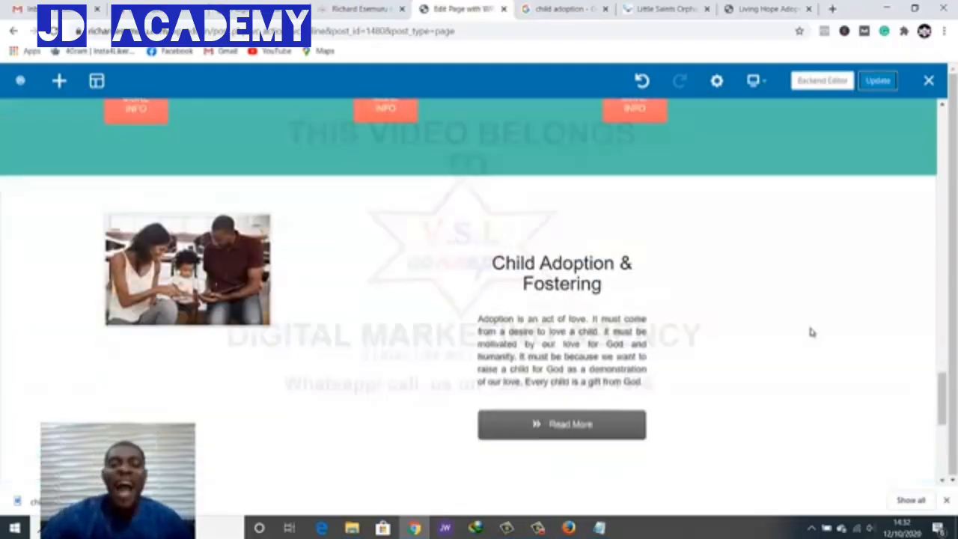
pyautogui.scroll(1, 813, 333)
pyautogui.scroll(5, 812, 332)
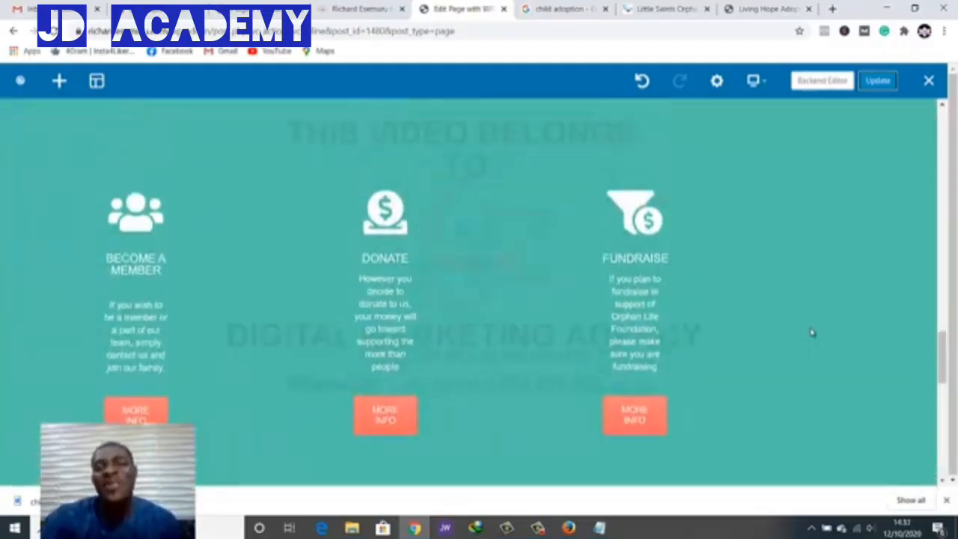
pyautogui.scroll(-3, 812, 333)
pyautogui.scroll(1, 813, 332)
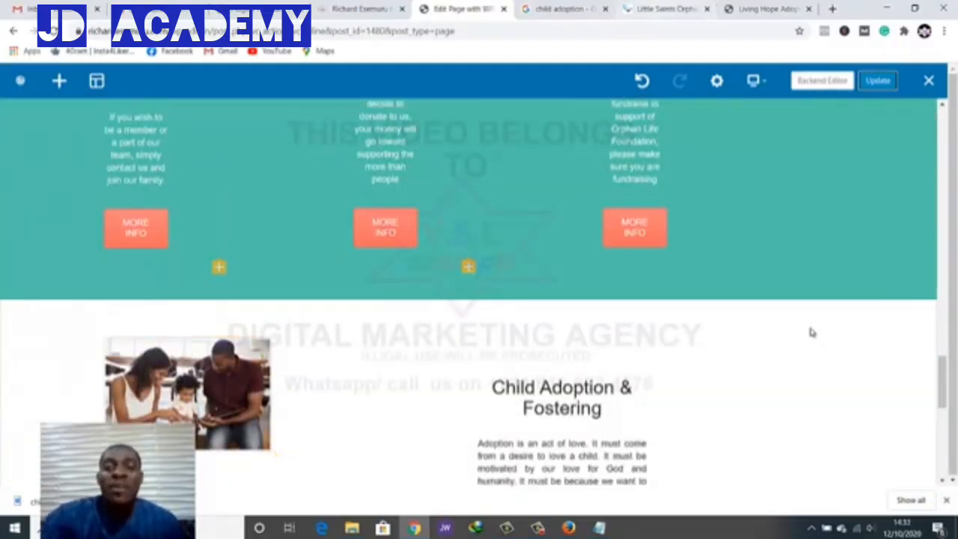
# Recheck the reference page, then return to the editor and scroll to the footer
pyautogui.hotkey('ctrl', 'Tab')
pyautogui.hotkey('ctrl', 'Tab')
pyautogui.scroll(-2, 813, 333)
pyautogui.scroll(-3, 813, 333)
pyautogui.scroll(4, 813, 332)
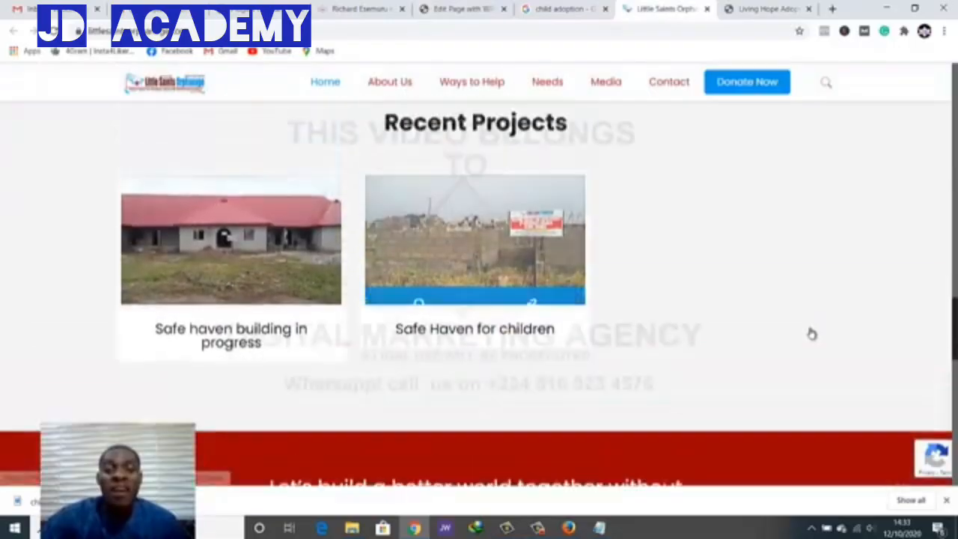
pyautogui.scroll(-2, 813, 333)
pyautogui.scroll(-1, 813, 332)
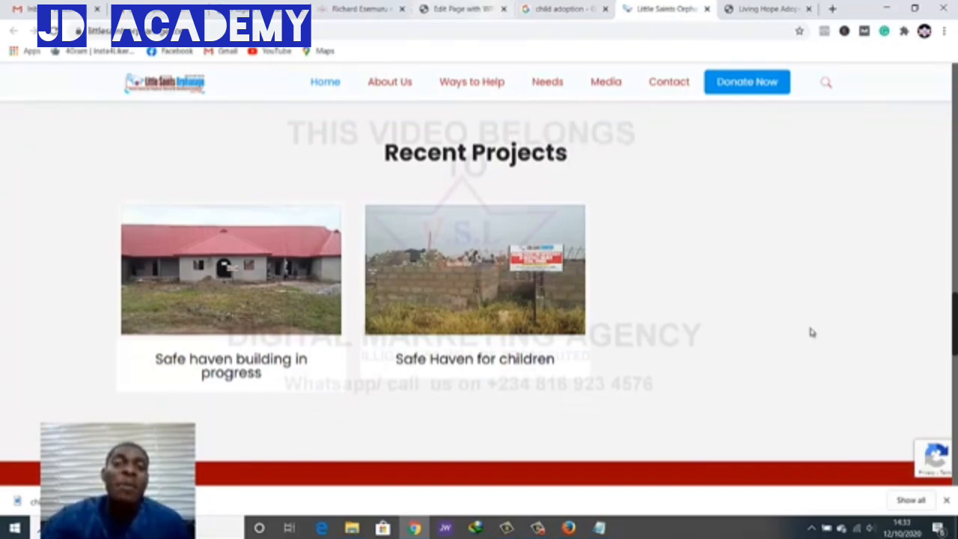
pyautogui.hotkey('ctrl', 'shift', 'Tab')
pyautogui.hotkey('ctrl', 'shift', 'Tab')
pyautogui.scroll(-5, 813, 332)
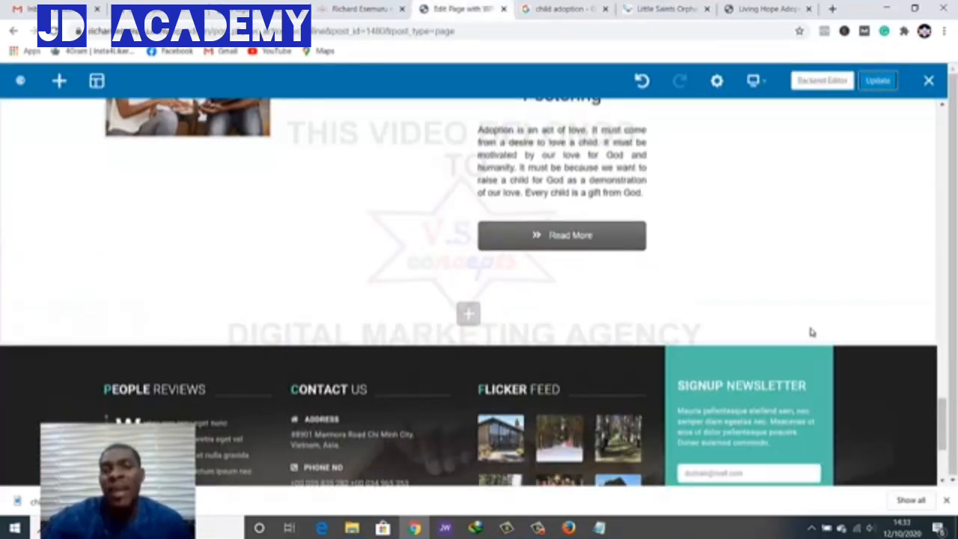
pyautogui.scroll(3, 812, 333)
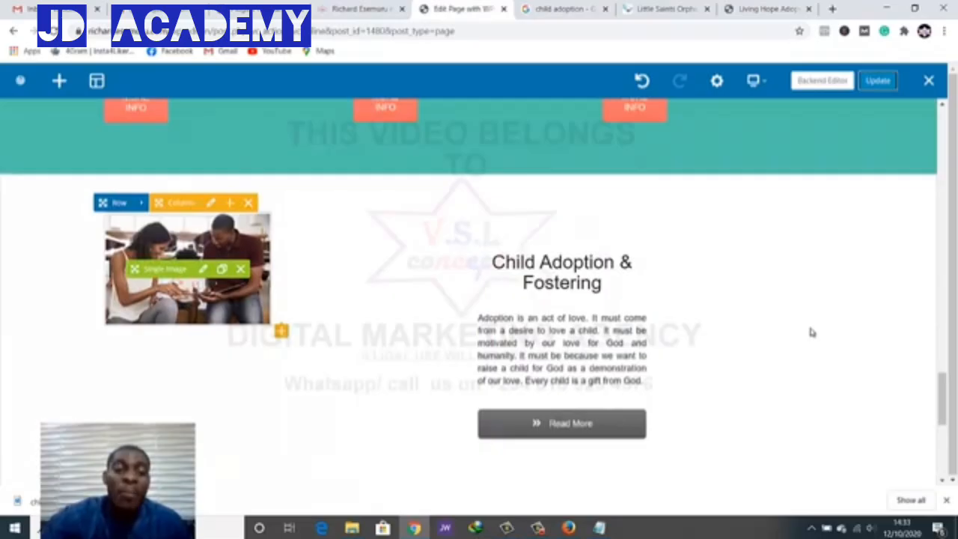
pyautogui.scroll(-3, 812, 332)
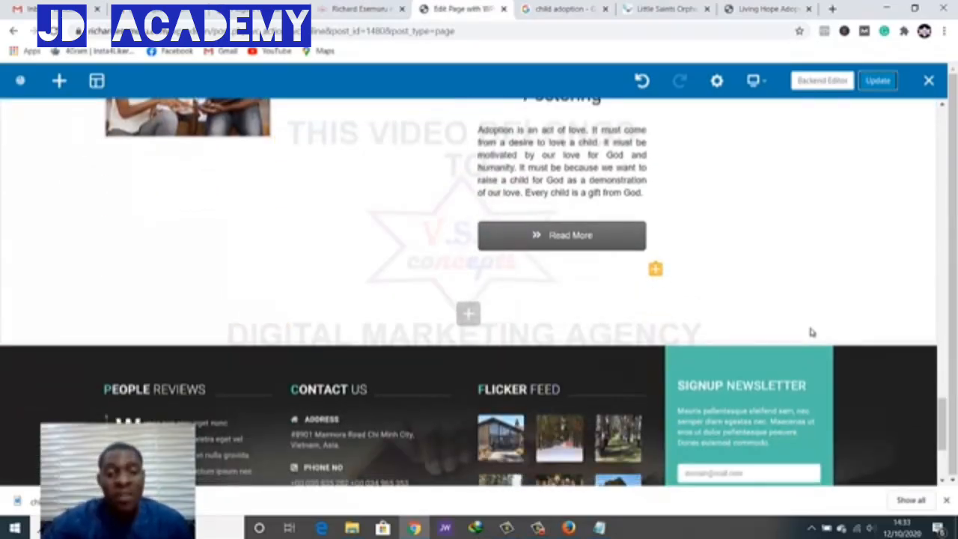
pyautogui.click(468, 314)
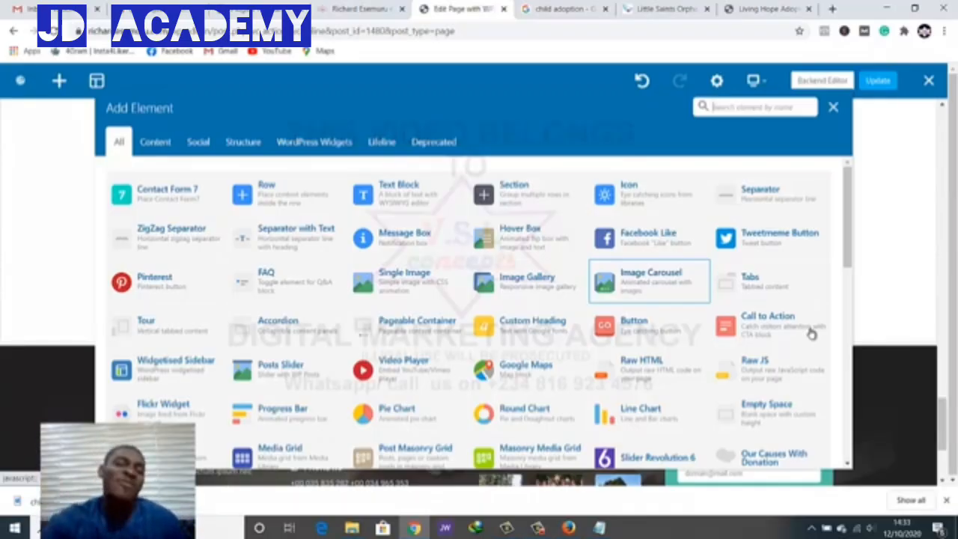
pyautogui.scroll(-5, 812, 334)
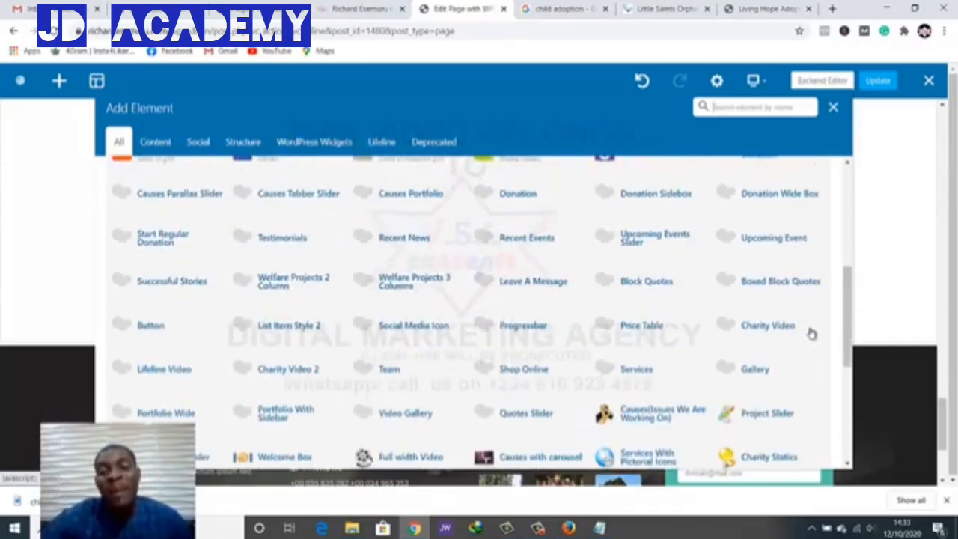
pyautogui.scroll(-5, 812, 333)
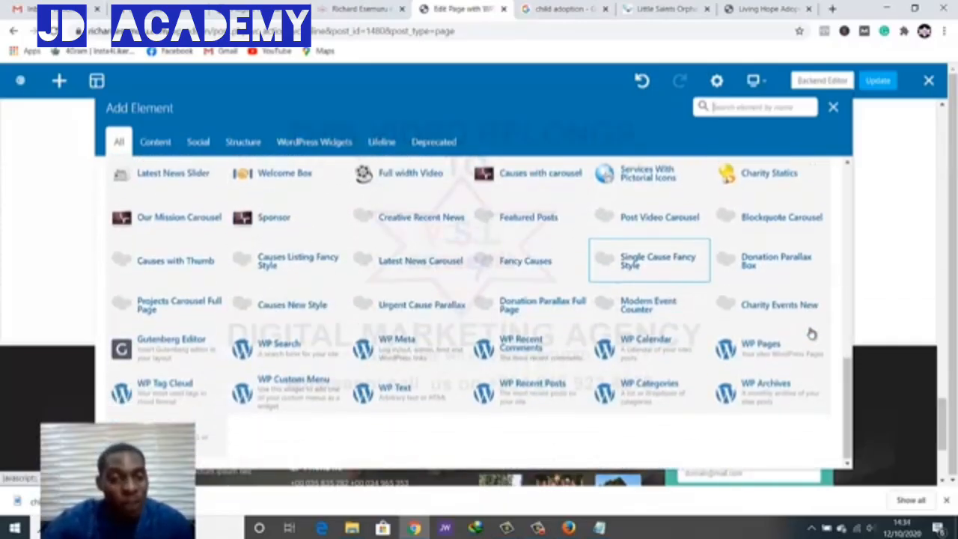
pyautogui.scroll(3, 812, 334)
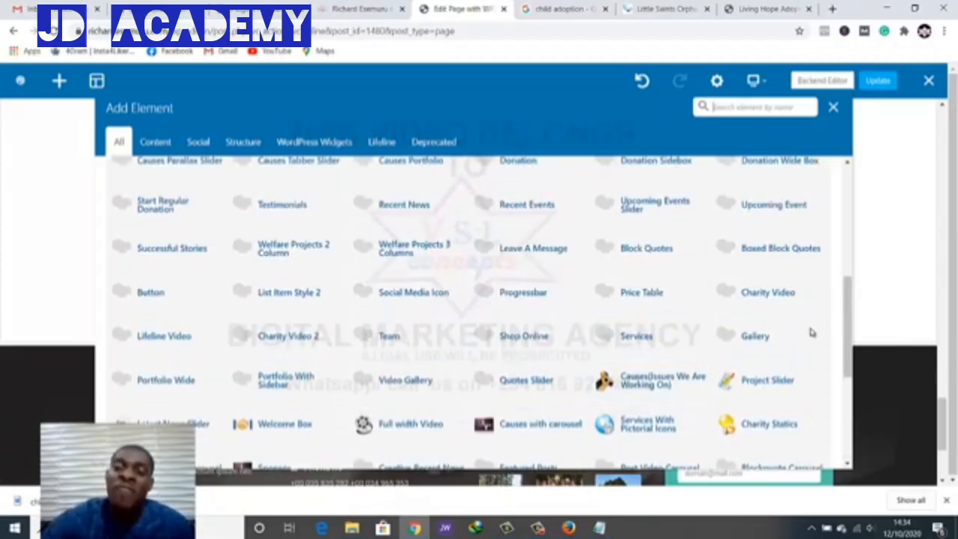
pyautogui.press('Escape')
# Close the child adoption image search tab
pyautogui.scroll(-2, 812, 332)
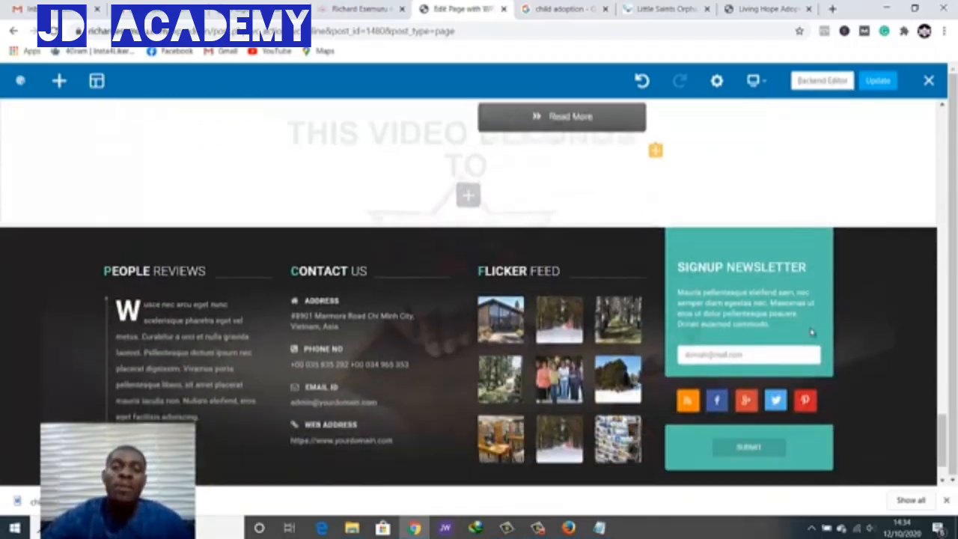
pyautogui.scroll(4, 812, 333)
pyautogui.scroll(-4, 813, 332)
pyautogui.scroll(1, 813, 333)
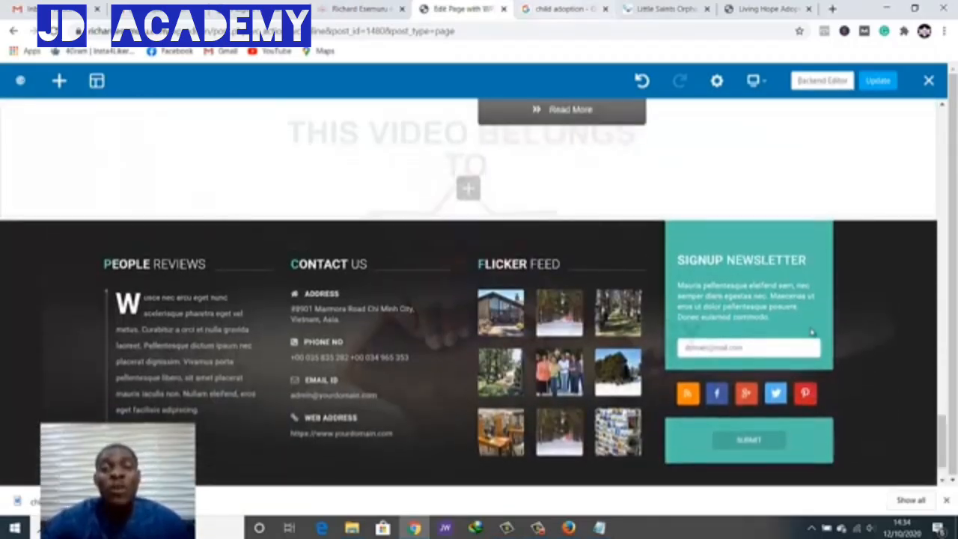
pyautogui.hotkey('ctrl', 'Tab')
pyautogui.scroll(2, 813, 336)
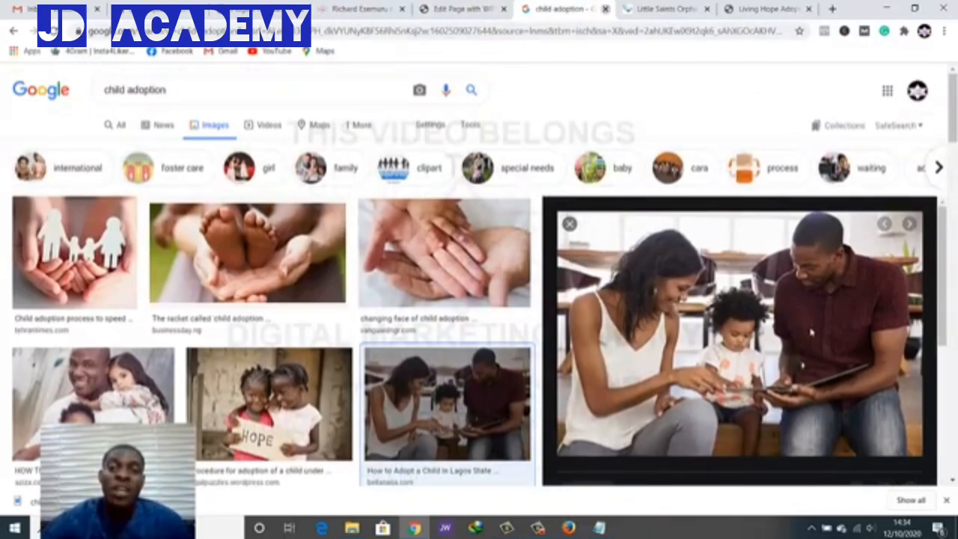
pyautogui.hotkey('ctrl', 'w')
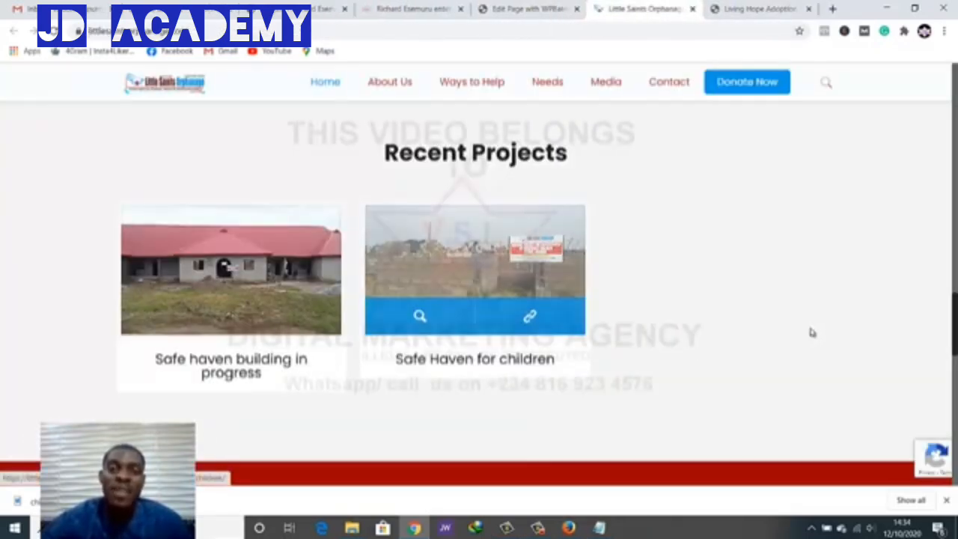
pyautogui.scroll(4, 812, 333)
# Review the adoption section and footer on the live page, comparing with the editor
pyautogui.hotkey('ctrl', 'shift', 'Tab')
pyautogui.hotkey('ctrl', 'shift', 'Tab')
pyautogui.scroll(12, 812, 332)
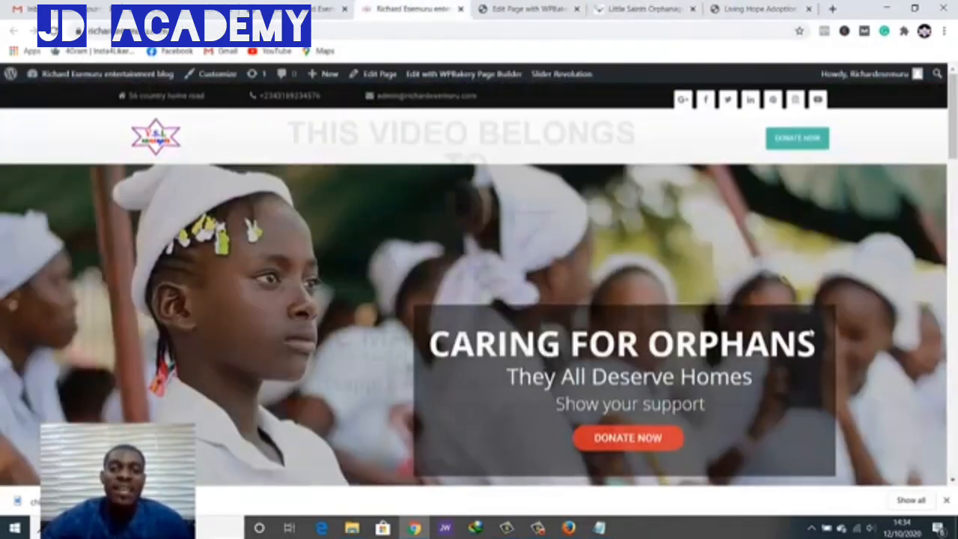
pyautogui.scroll(-1, 812, 332)
pyautogui.scroll(-20, 812, 333)
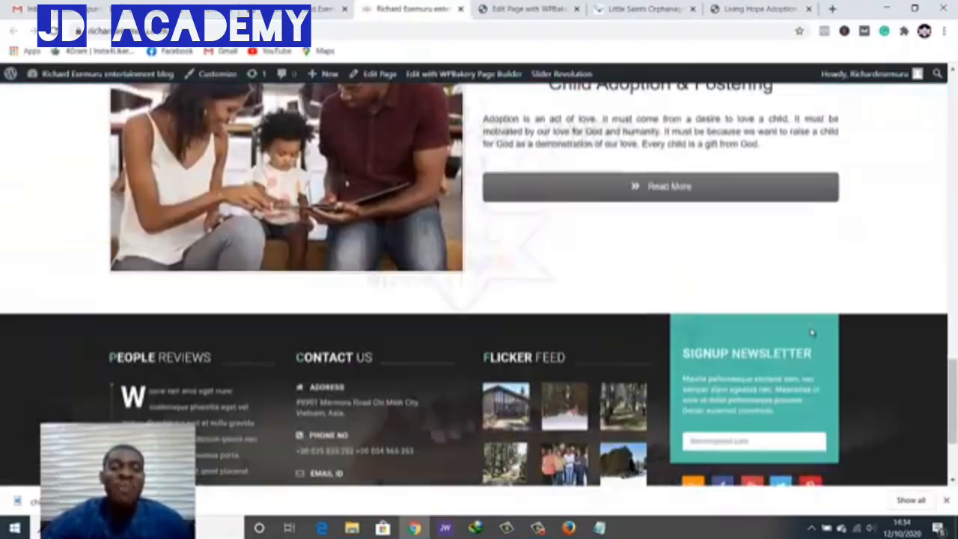
pyautogui.scroll(1, 812, 332)
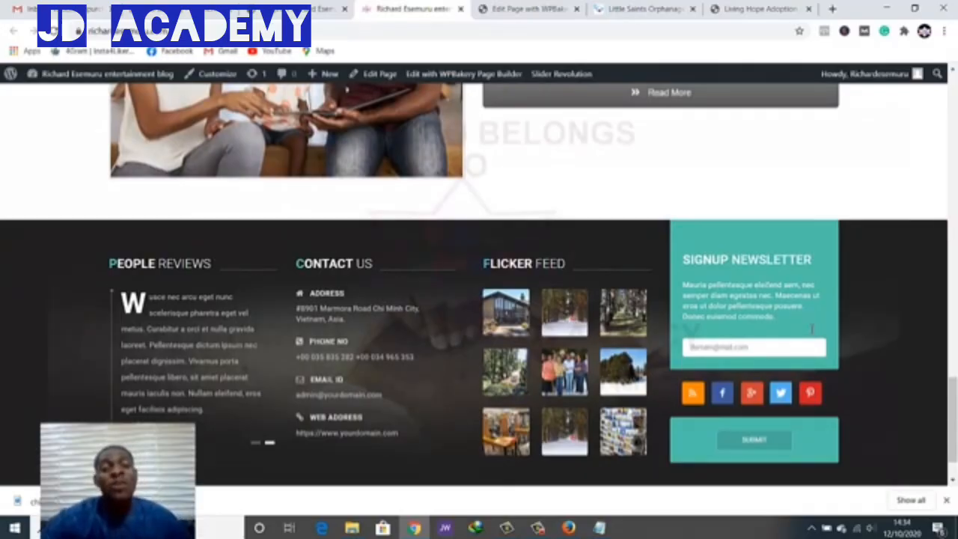
pyautogui.scroll(3, 812, 330)
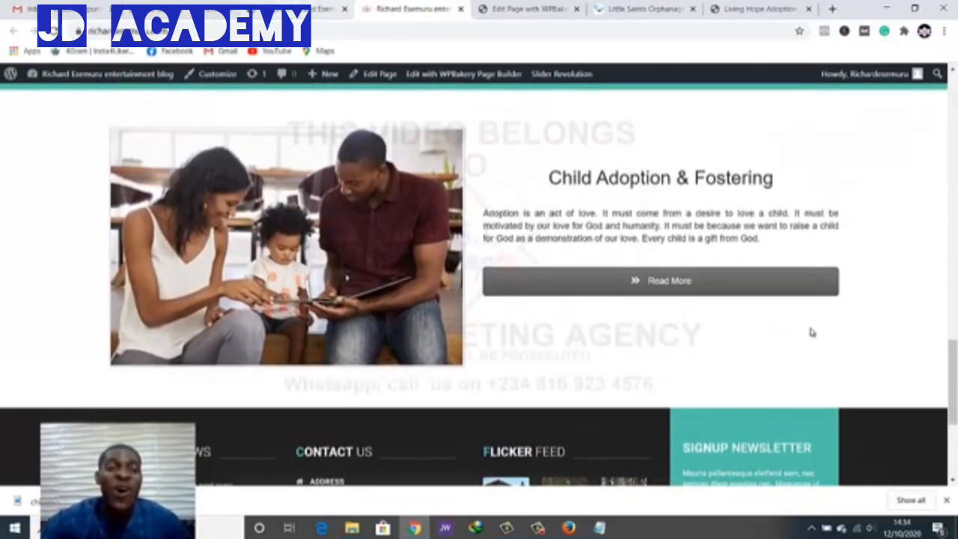
pyautogui.hotkey('ctrl', 'shift', 'Tab')
pyautogui.hotkey('ctrl', 'Tab')
pyautogui.hotkey('ctrl', 'Tab')
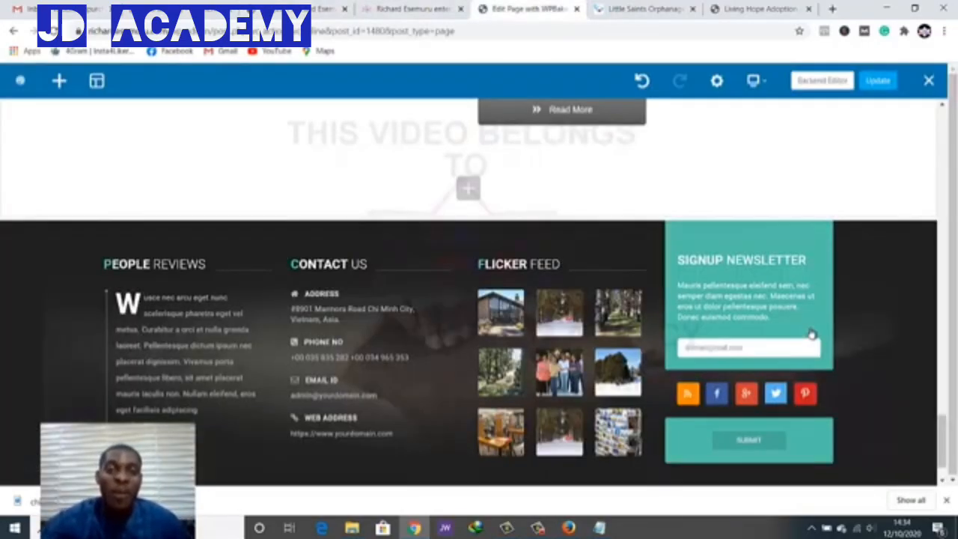
pyautogui.scroll(4, 812, 333)
pyautogui.scroll(-2, 812, 330)
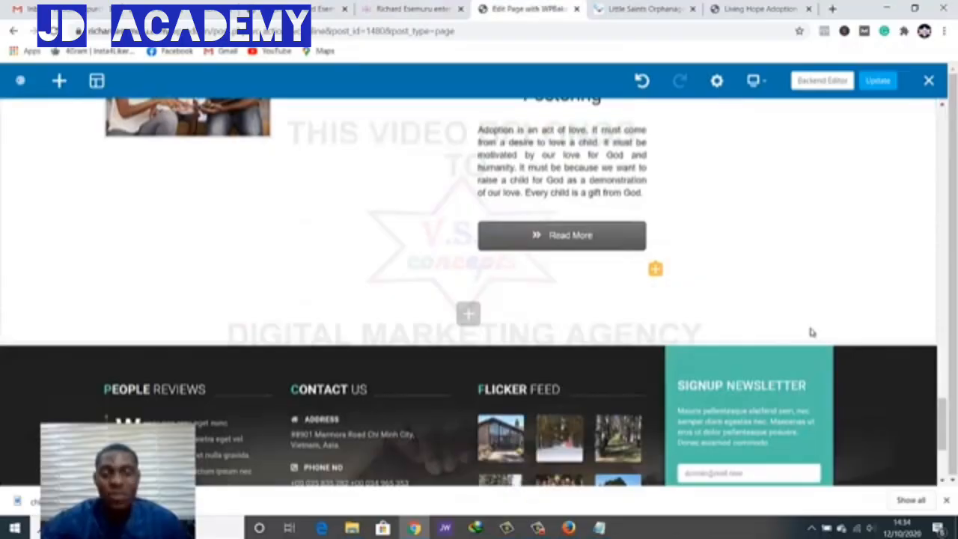
pyautogui.scroll(6, 812, 332)
pyautogui.scroll(-1, 812, 333)
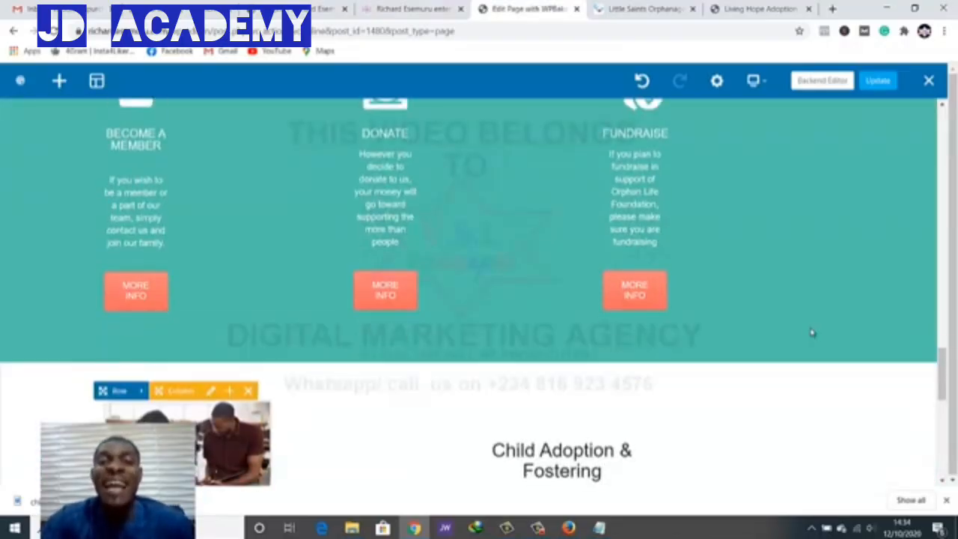
pyautogui.hotkey('ctrl', 'shift', 'Tab')
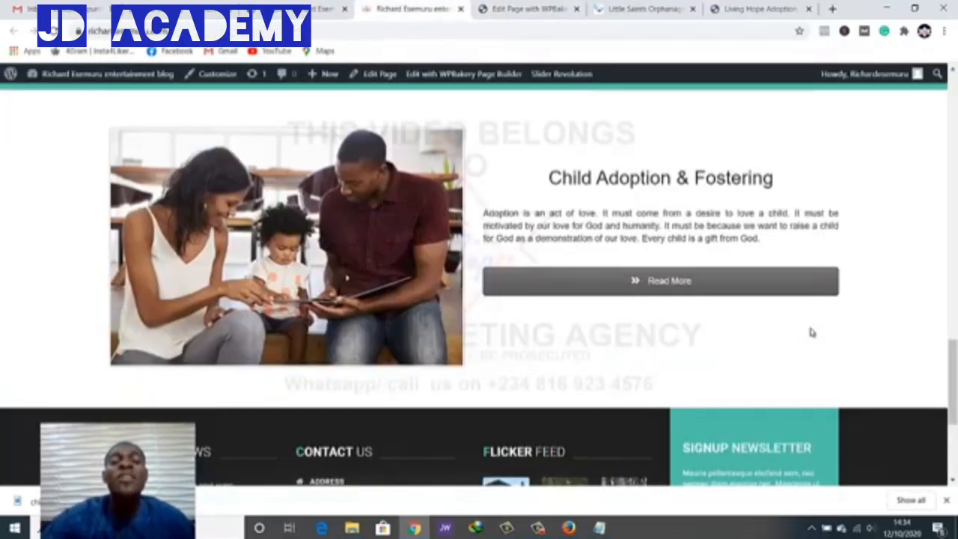
pyautogui.scroll(-3, 813, 333)
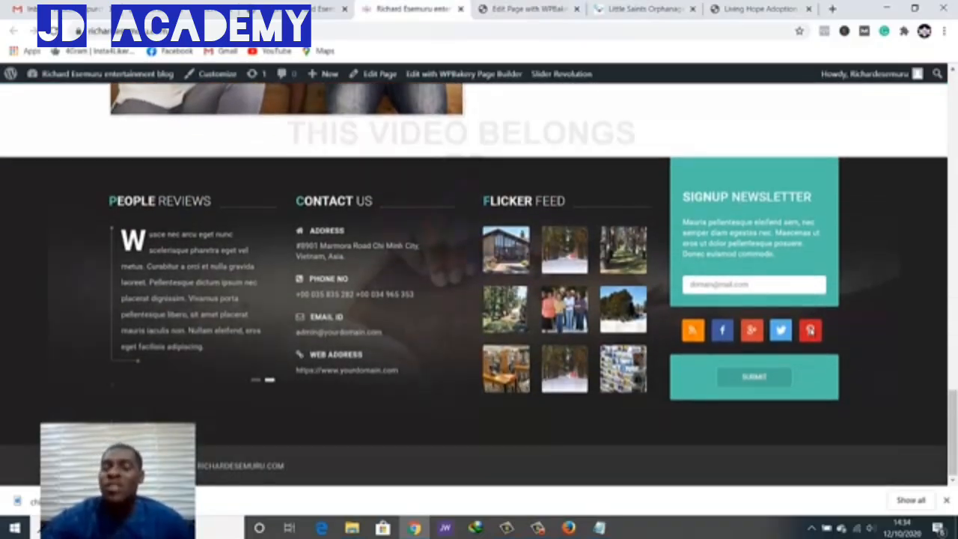
# Go to Appearance > Widgets and compare the widget areas with the live site's footer
pyautogui.hotkey('ctrl', 'shift', 'Tab')
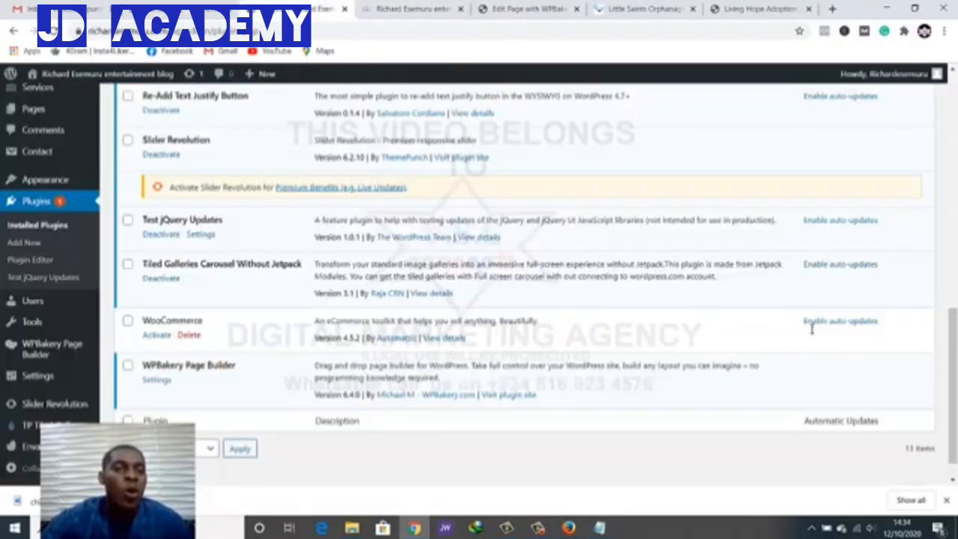
pyautogui.scroll(-1, 812, 334)
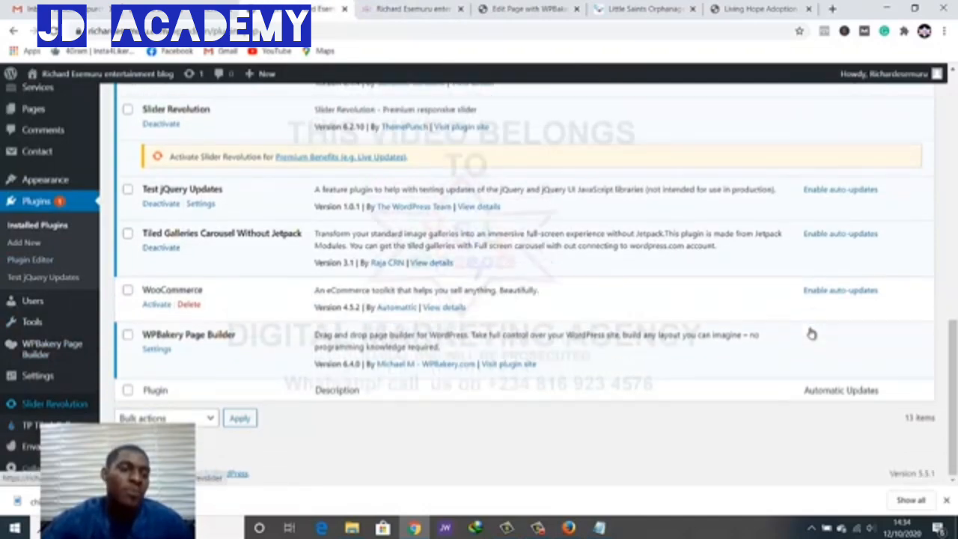
pyautogui.moveTo(45, 179)
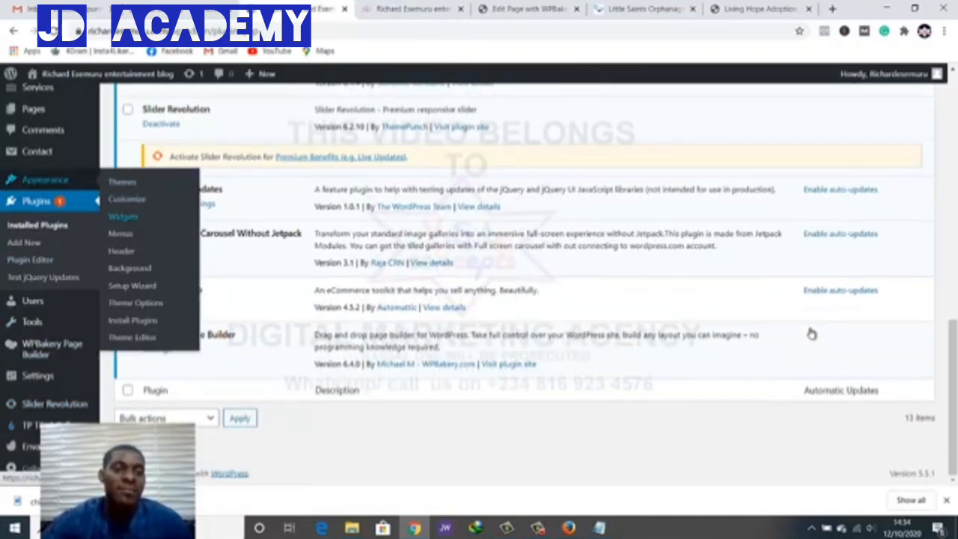
pyautogui.click(123, 217)
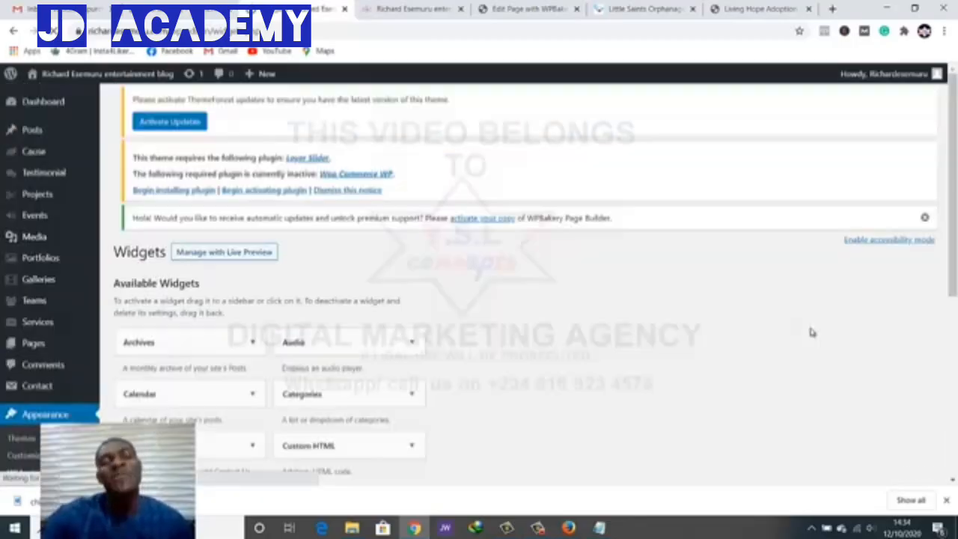
pyautogui.scroll(-5, 812, 334)
pyautogui.scroll(4, 812, 334)
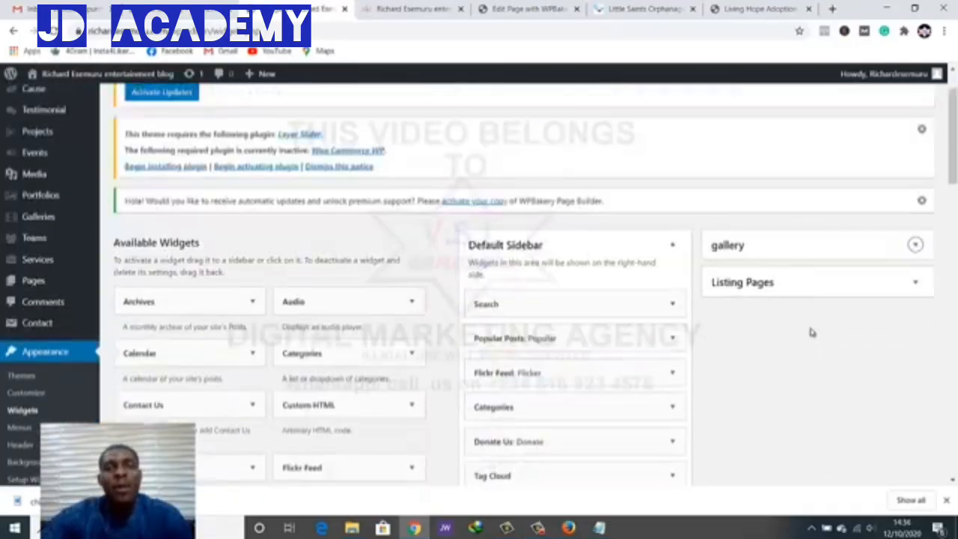
pyautogui.scroll(-3, 812, 332)
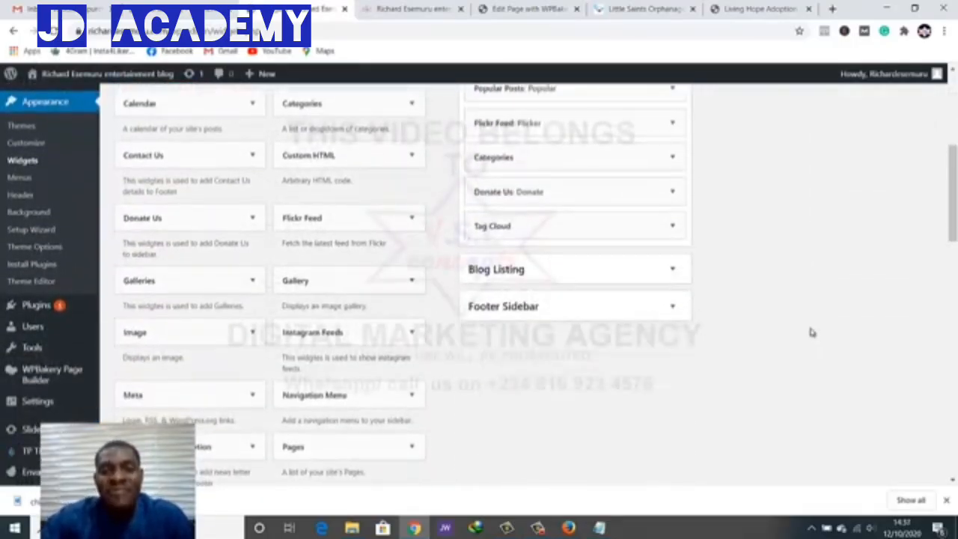
pyautogui.scroll(1, 813, 333)
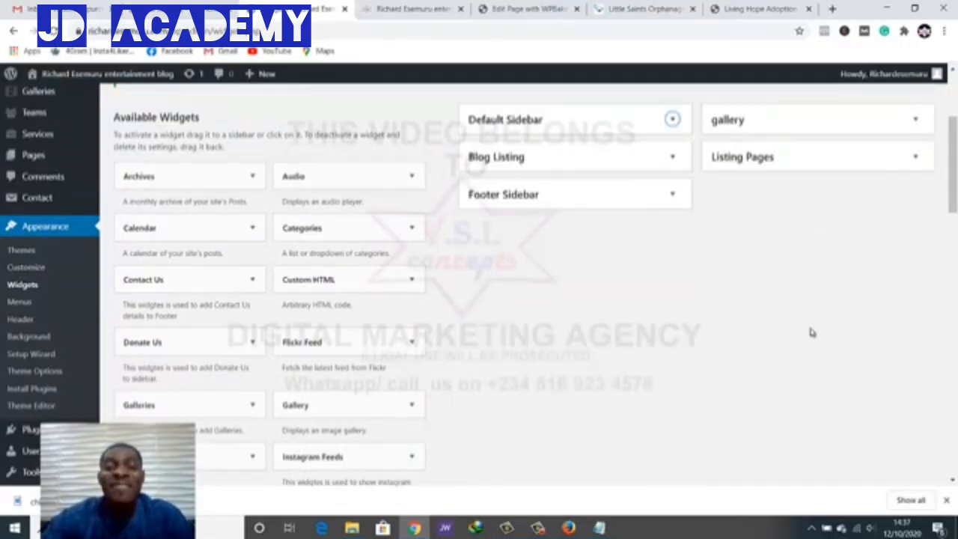
pyautogui.click(421, 8)
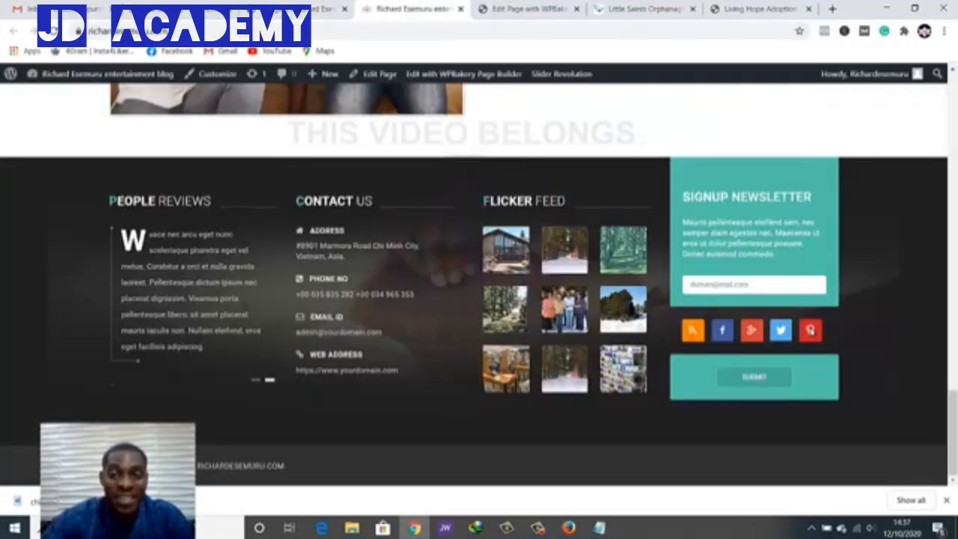
pyautogui.click(320, 9)
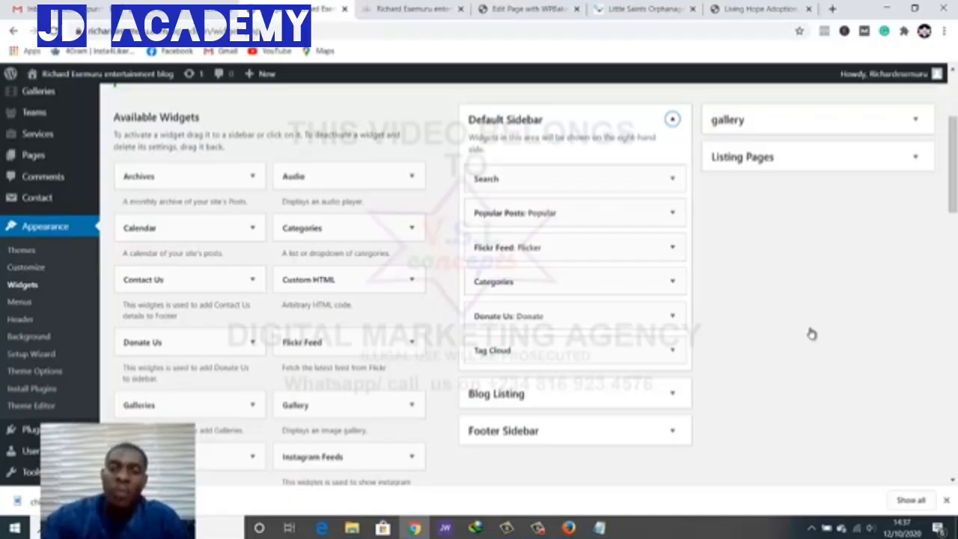
# Collapse the Default Sidebar and expand the Footer Sidebar to list its widgets
pyautogui.press('Return')
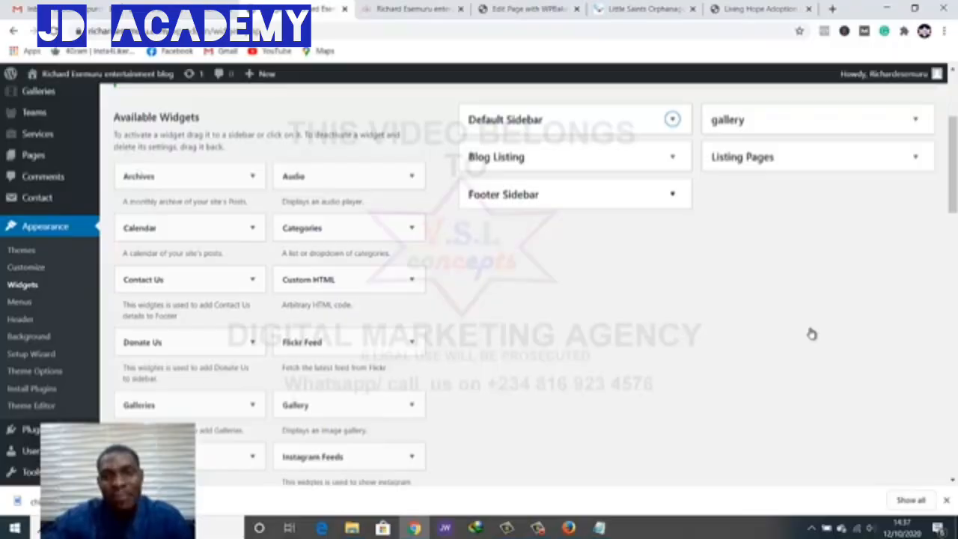
pyautogui.press('Tab')
pyautogui.press('Tab')
pyautogui.press('Return')
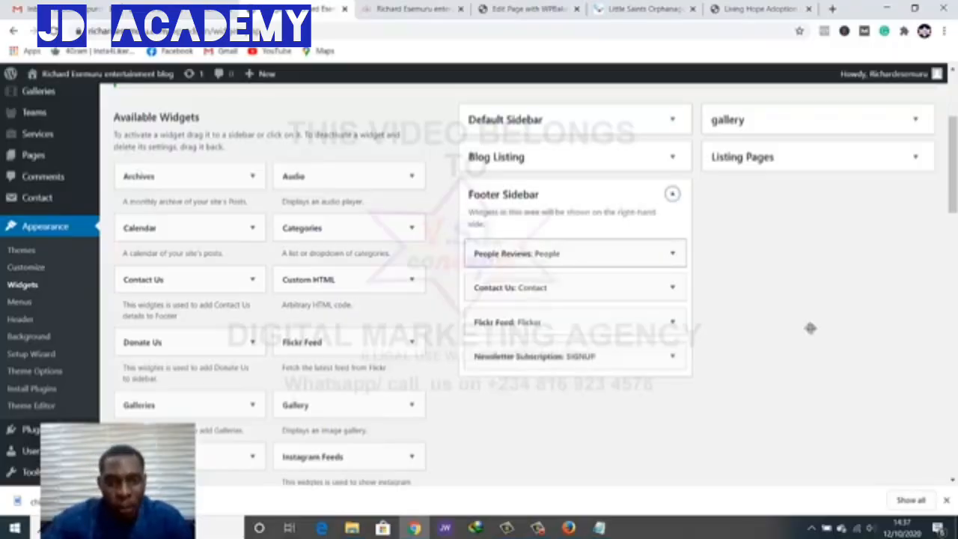
pyautogui.press('Tab')
pyautogui.press('Tab')
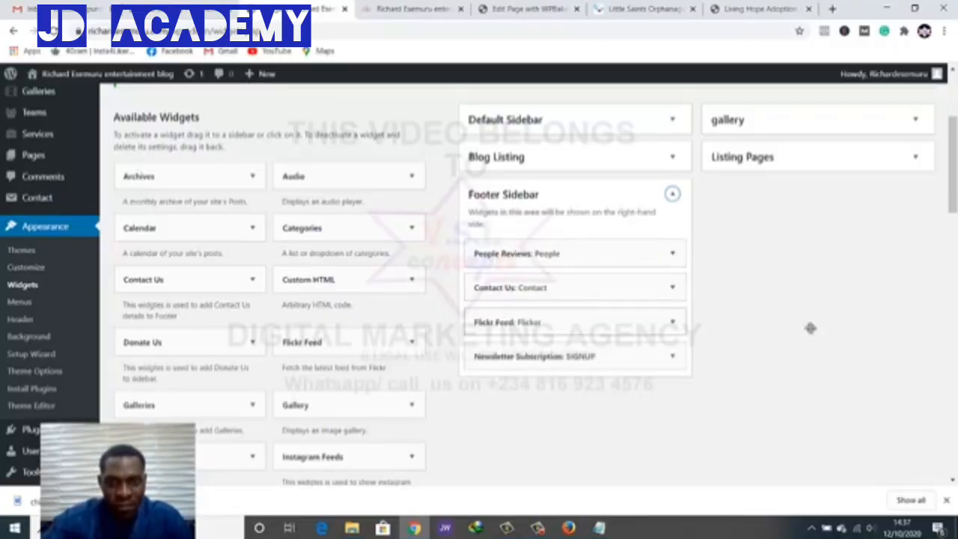
pyautogui.press('Tab')
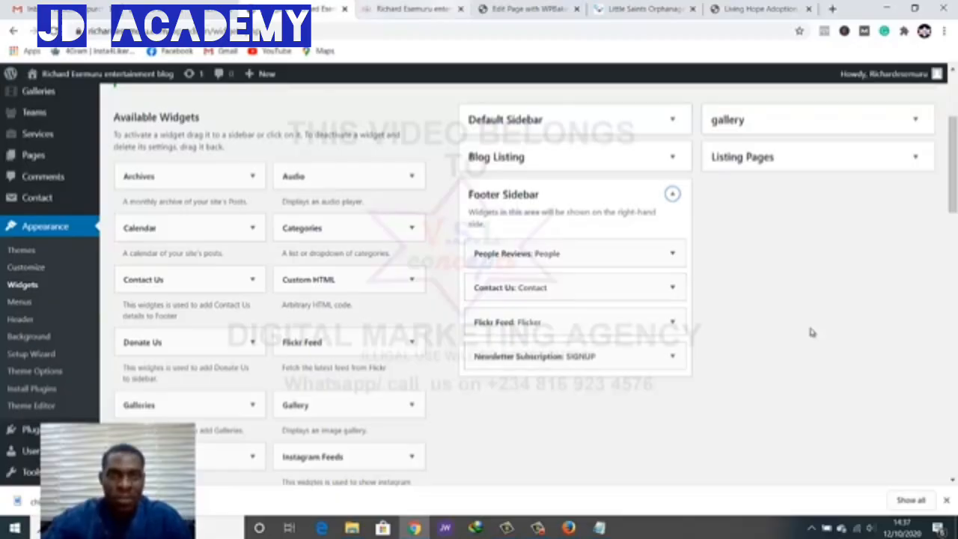
# Recheck the live footer, then expand the People Reviews widget showing title People, subtitle Reviews
pyautogui.hotkey('ctrl', 'Tab')
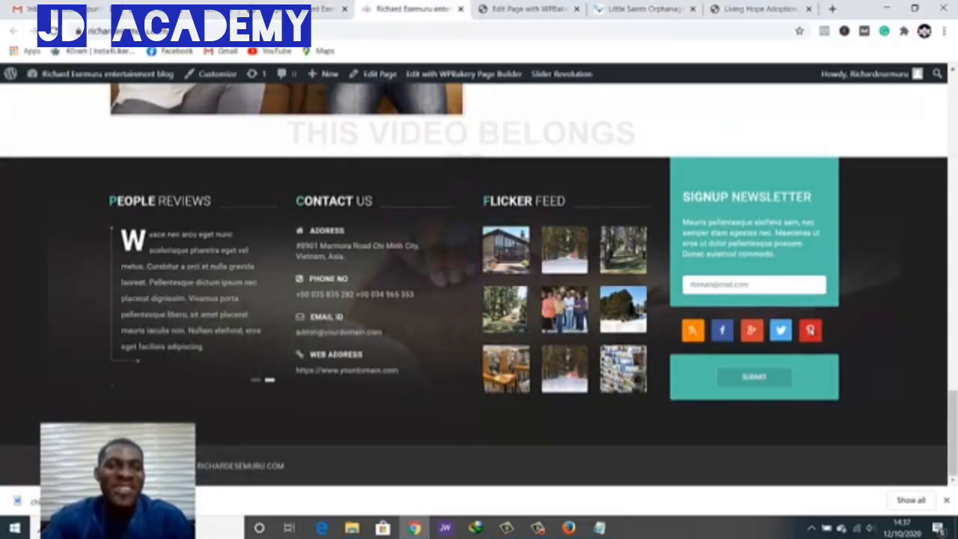
pyautogui.hotkey('ctrl', 'shift', 'Tab')
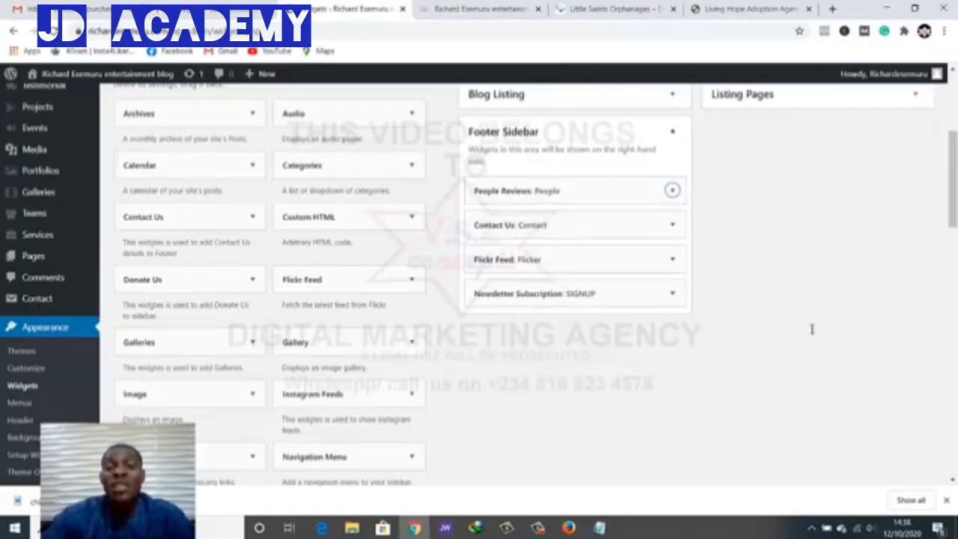
pyautogui.hotkey('ctrl', 'Tab')
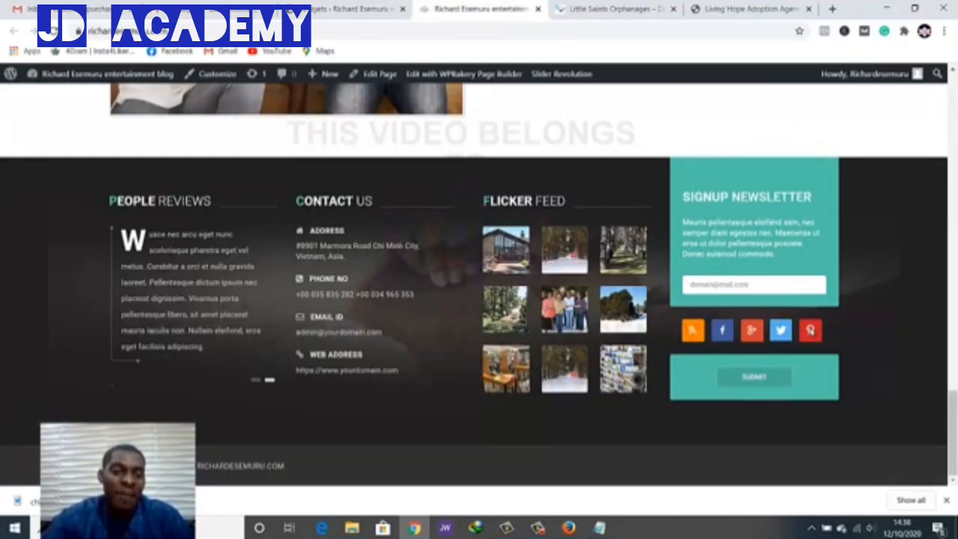
pyautogui.hotkey('ctrl', 'shift', 'Tab')
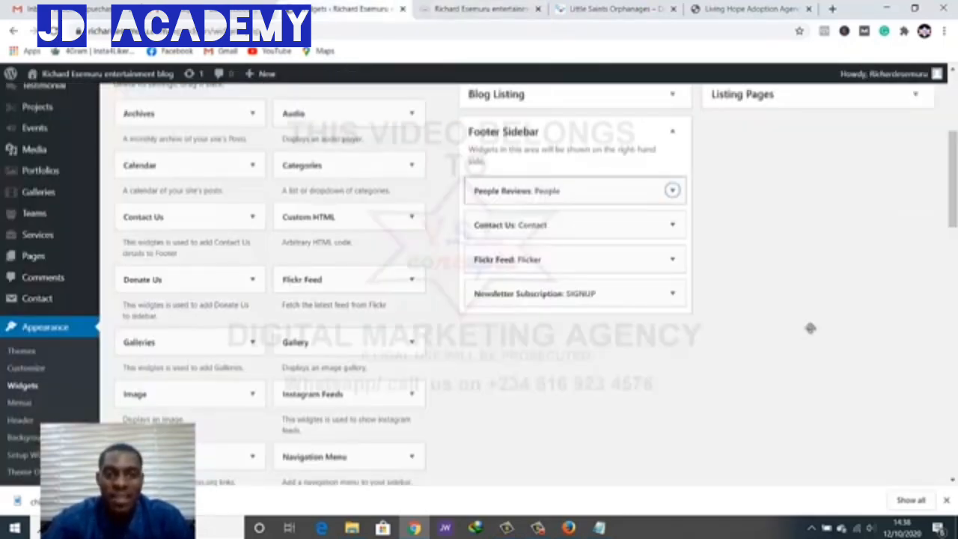
pyautogui.press('Return')
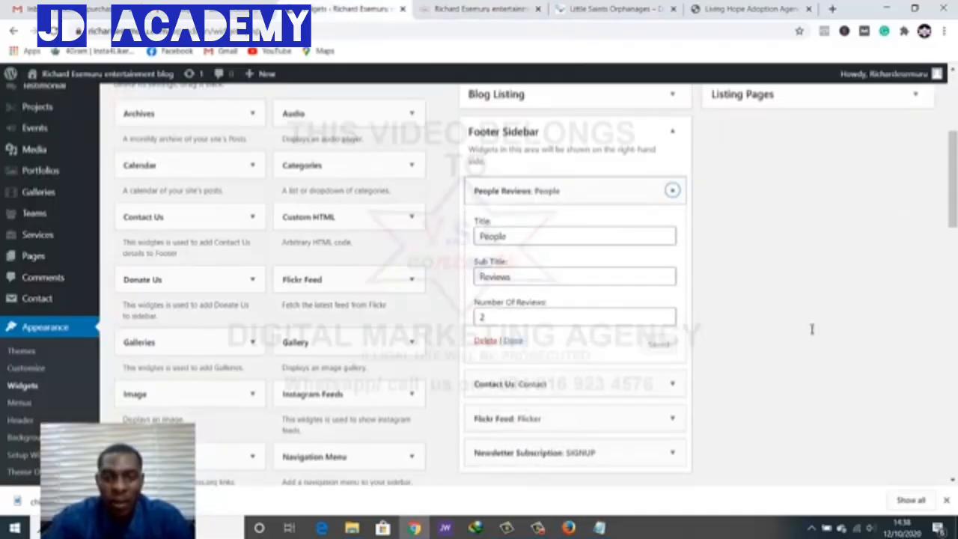
# Delete the People Reviews widget from the Footer Sidebar and view the live site's footer
pyautogui.click(485, 341)
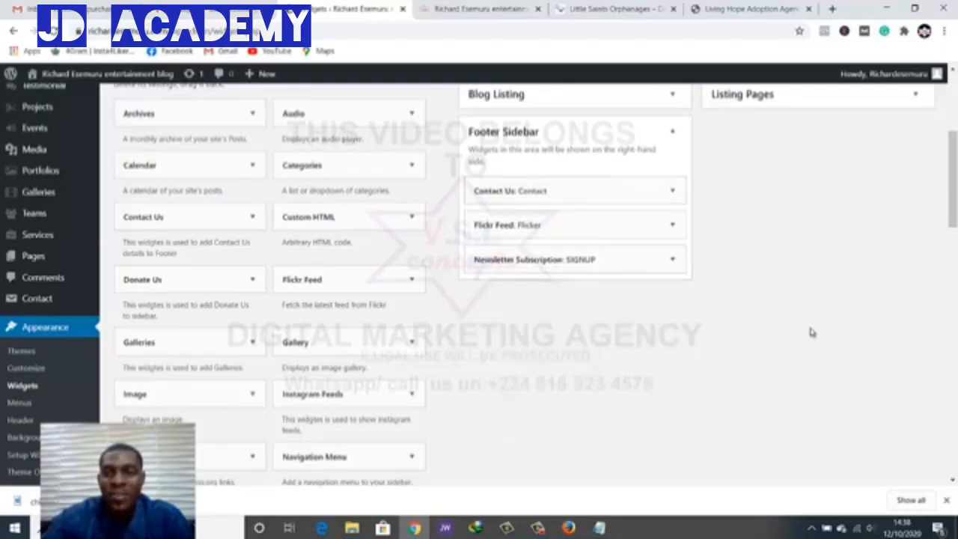
pyautogui.scroll(1, 813, 331)
pyautogui.hotkey('ctrl', 'Tab')
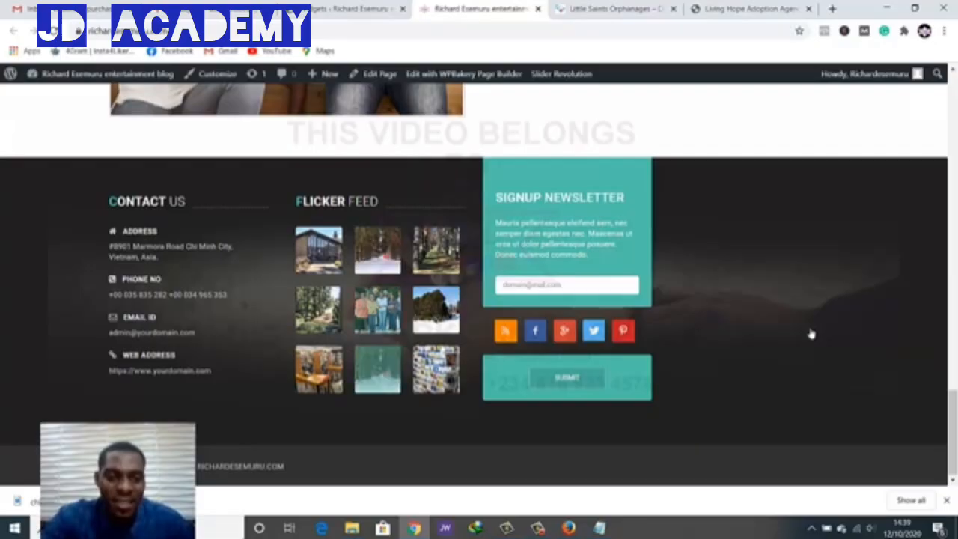
pyautogui.hotkey('ctrl', 'shift', 'Tab')
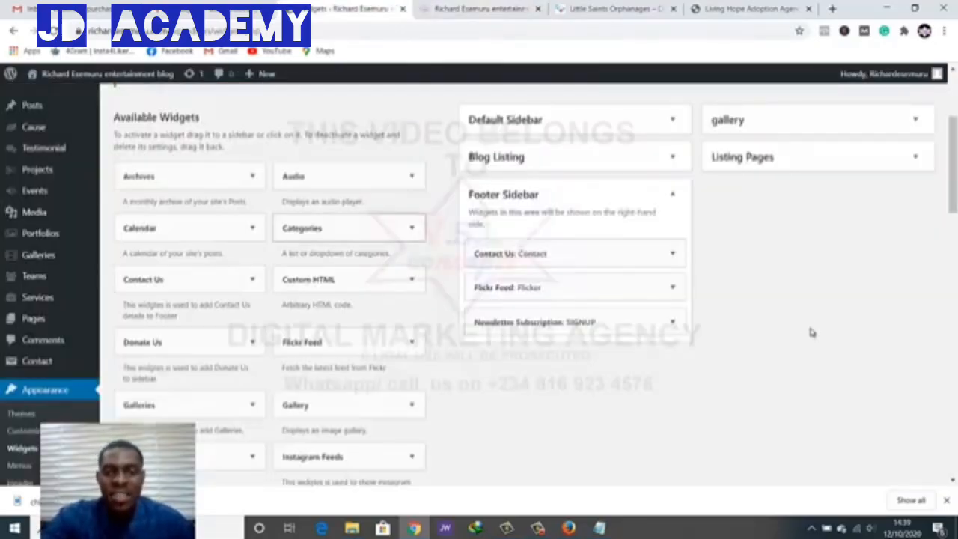
pyautogui.scroll(1, 813, 331)
pyautogui.scroll(-2, 812, 332)
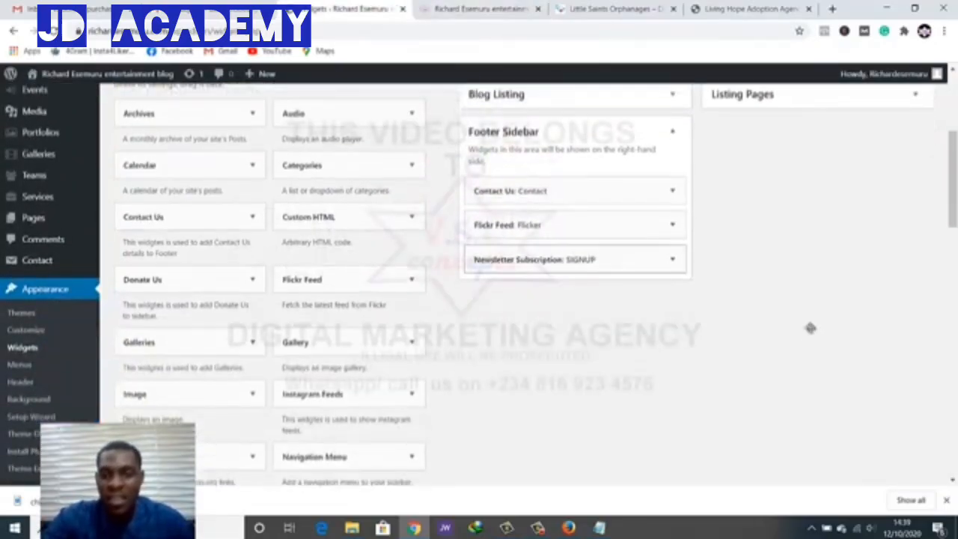
pyautogui.click(672, 225)
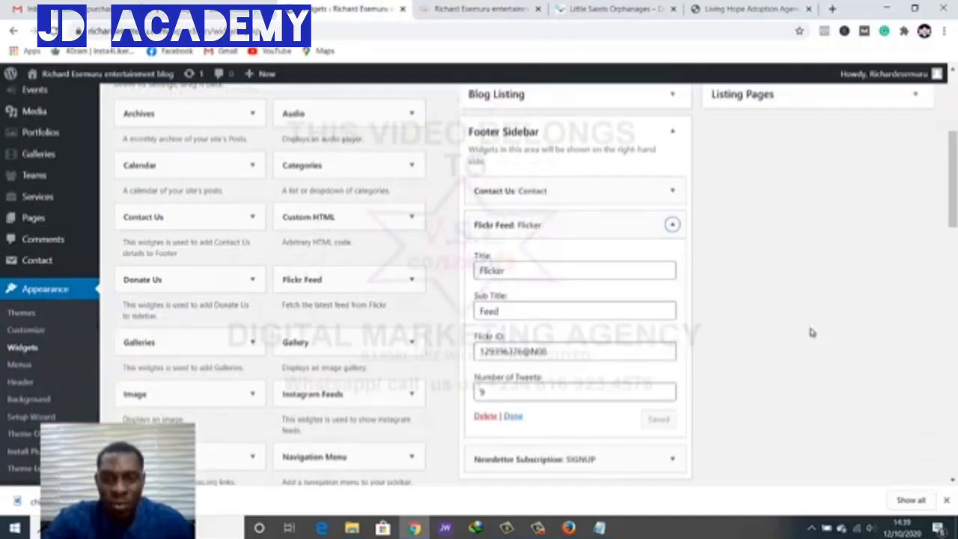
pyautogui.click(485, 416)
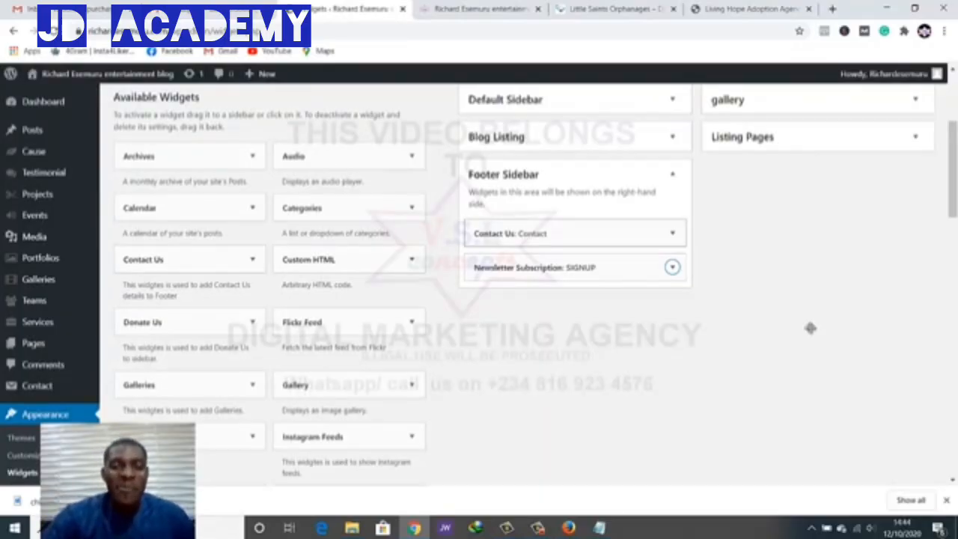
pyautogui.scroll(-6, 811, 328)
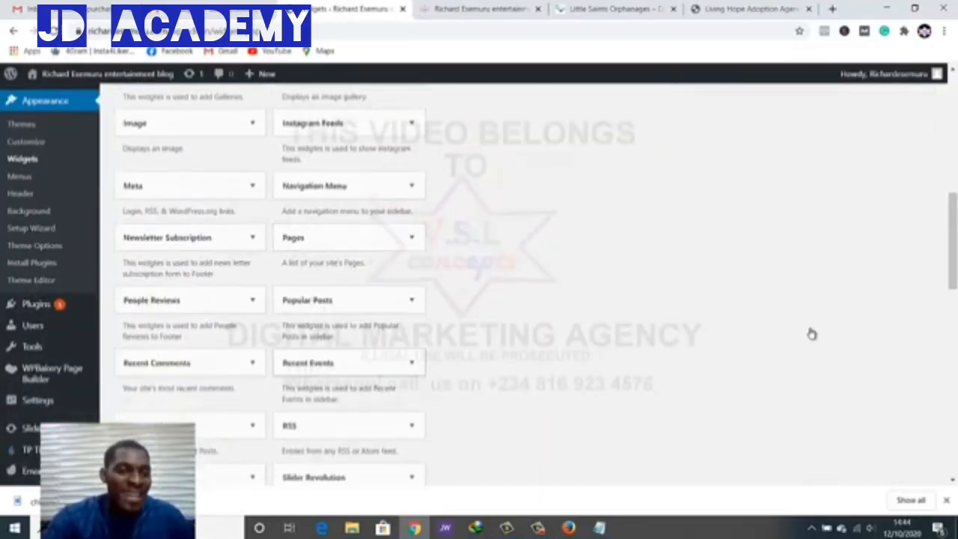
pyautogui.scroll(-4, 812, 332)
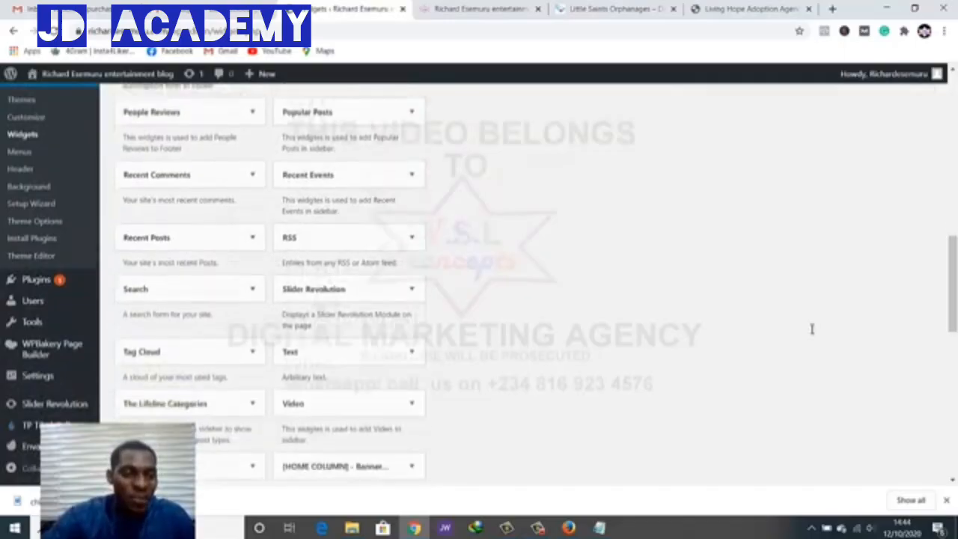
pyautogui.scroll(-3, 813, 331)
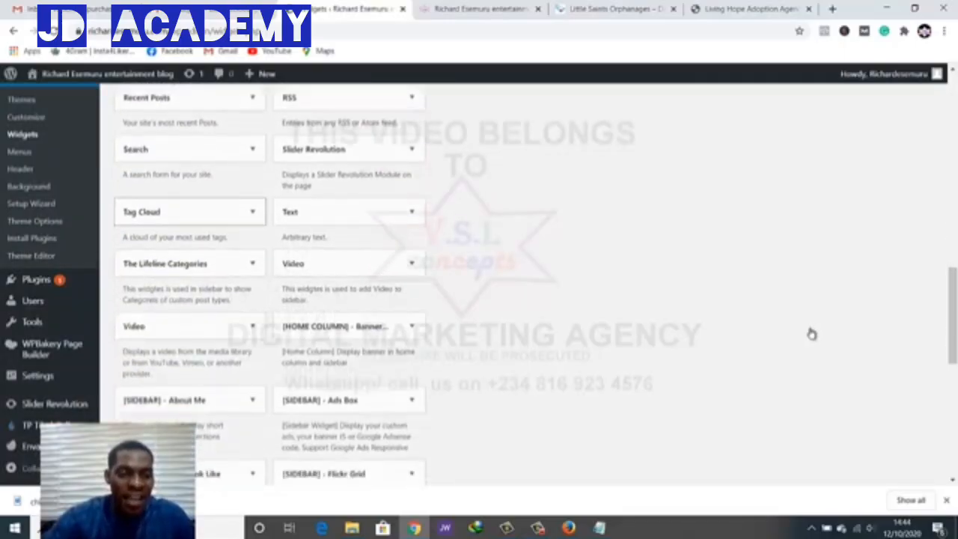
pyautogui.scroll(-3, 812, 334)
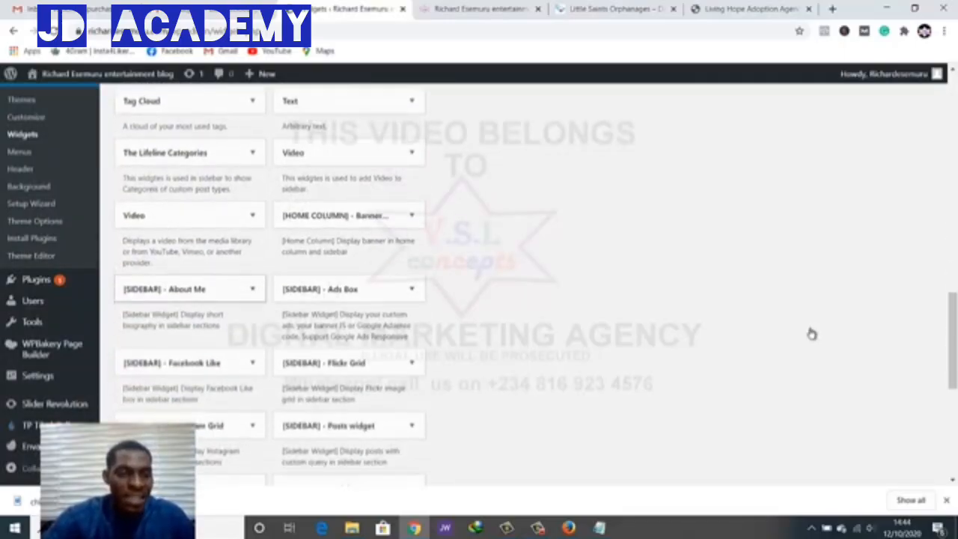
pyautogui.scroll(2, 812, 334)
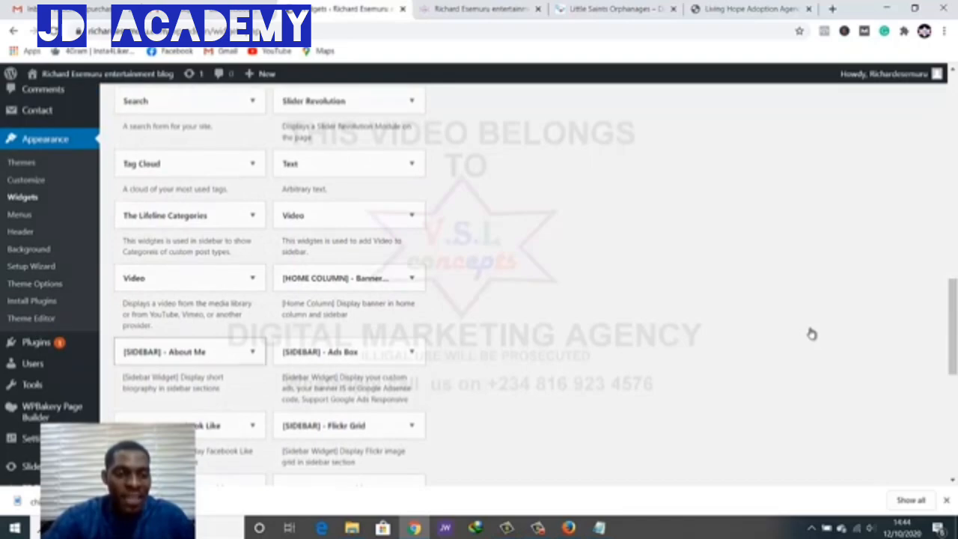
# Drag the [SIDEBAR] - About Me widget into the Footer Sidebar above Contact Us
pyautogui.moveTo(190, 352); pyautogui.dragTo(573, 269)
pyautogui.scroll(10, 811, 328)
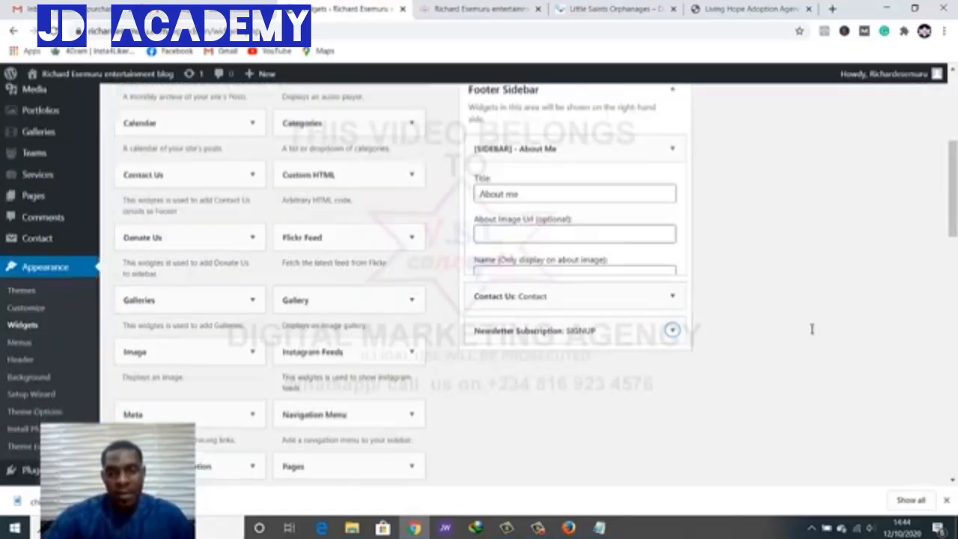
pyautogui.scroll(2, 811, 329)
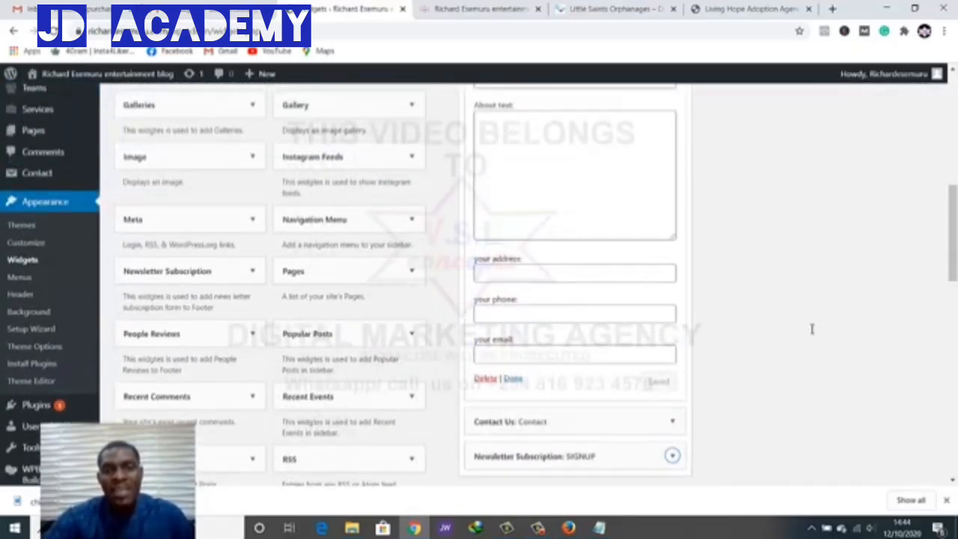
pyautogui.scroll(1, 811, 329)
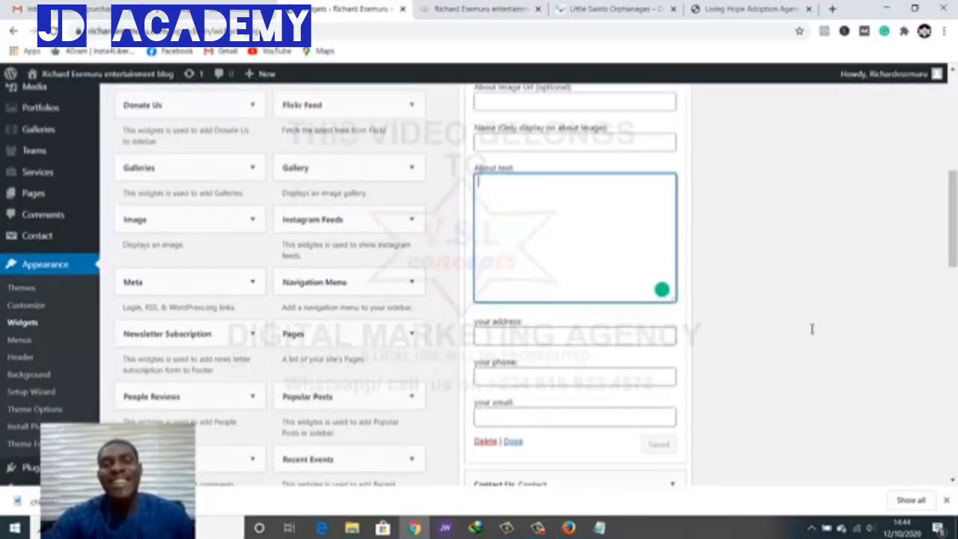
# Copy the Who We Are paragraph from the Little Saints Orphanage site
pyautogui.hotkey('ctrl', 'Tab')
pyautogui.hotkey('ctrl', 'Tab')
pyautogui.scroll(-3, 812, 331)
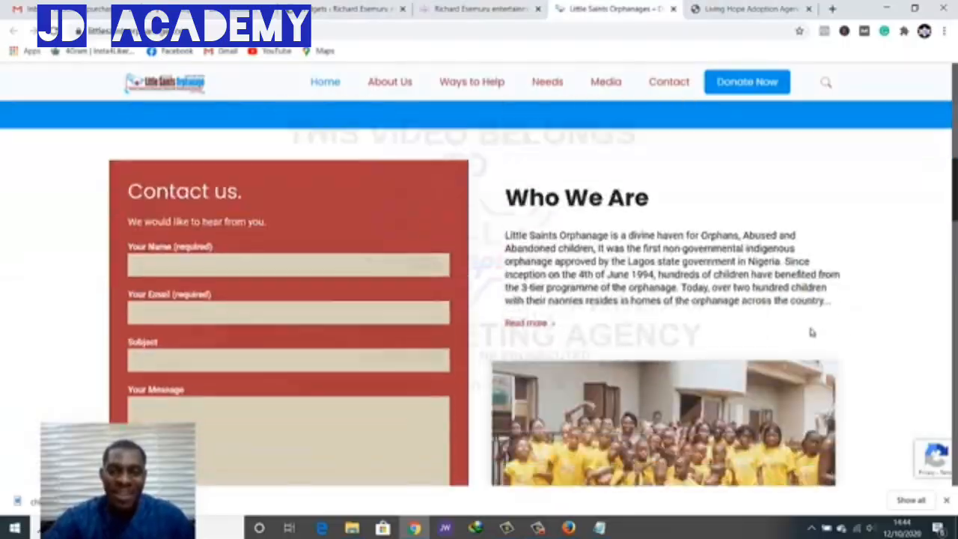
pyautogui.scroll(1, 812, 330)
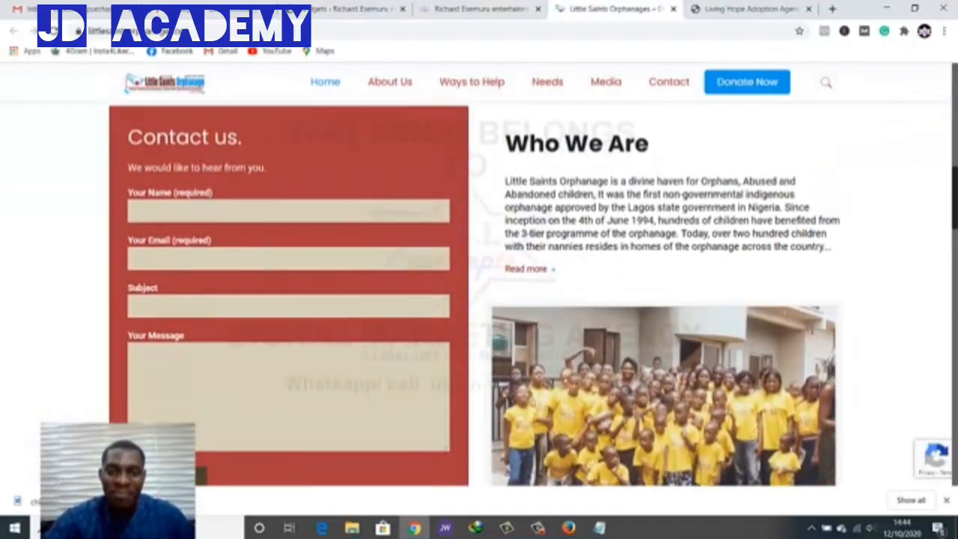
pyautogui.moveTo(506, 182); pyautogui.dragTo(833, 248)
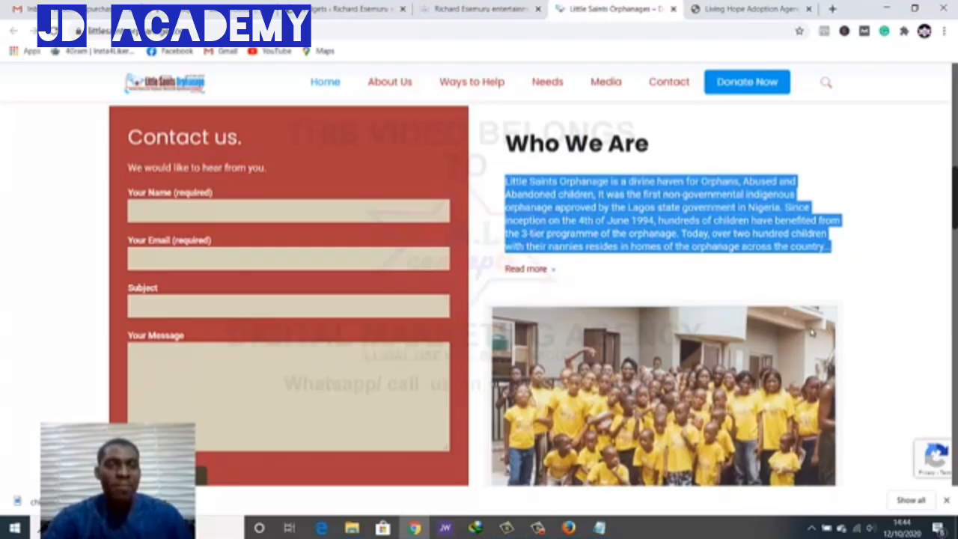
pyautogui.hotkey('ctrl', 'shift', 'Tab')
pyautogui.hotkey('ctrl', 'shift', 'Tab')
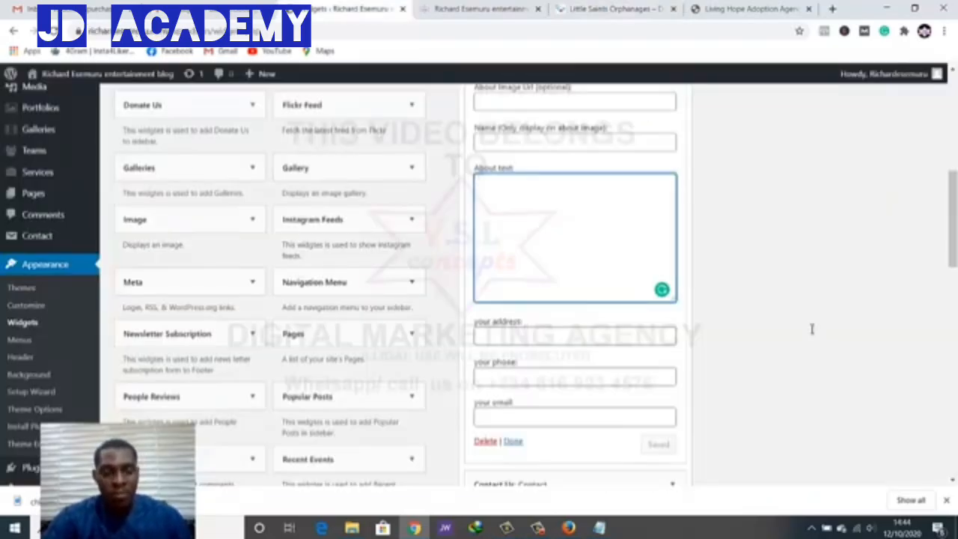
# Paste the orphanage paragraph into the About Me widget's About text
pyautogui.write('Little Saints Orphanage is a divine haven for Orphans, Abused and Abandoned children. It was the first non-governmental indigenous orphanage approved by the Lagos state government in Nigeria. Since inception on the 4th of June 1994, hundreds of children have benefited from the 3-tier programme of the orphanage. Today, over two hundred children with their nannies resides in homes of the orphanage across the country...')
pyautogui.scroll(2, 812, 330)
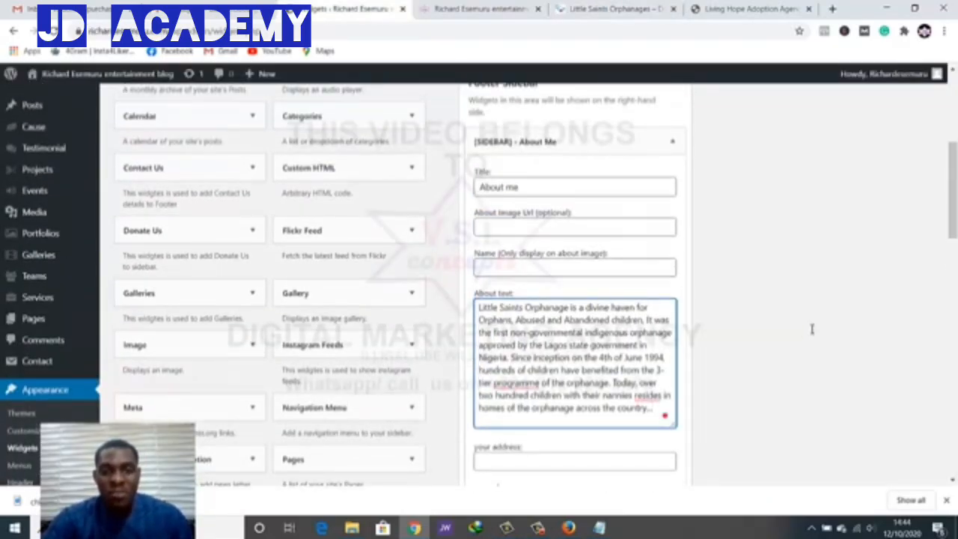
pyautogui.doubleClick(513, 187)
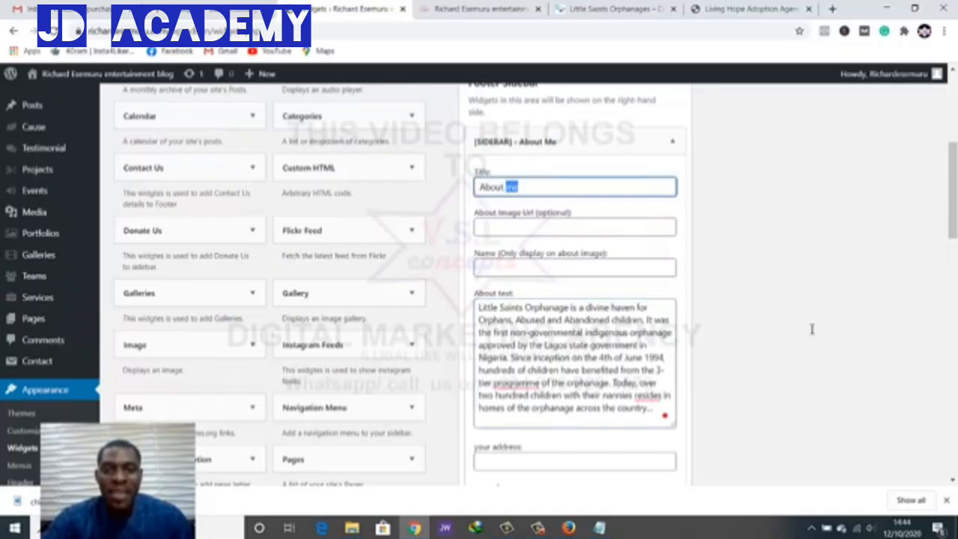
pyautogui.hotkey('ctrl', 'shift', 'Left')
pyautogui.press('Right')
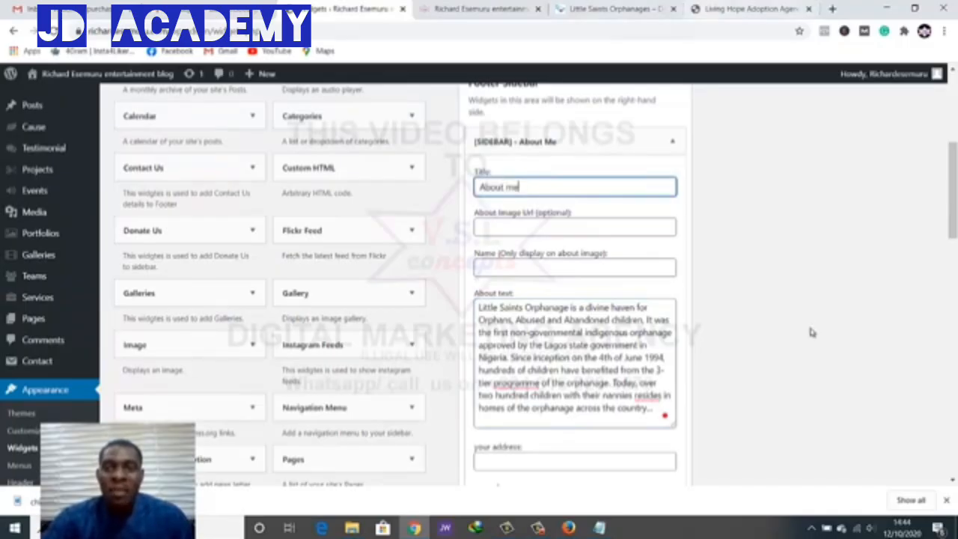
pyautogui.click(610, 9)
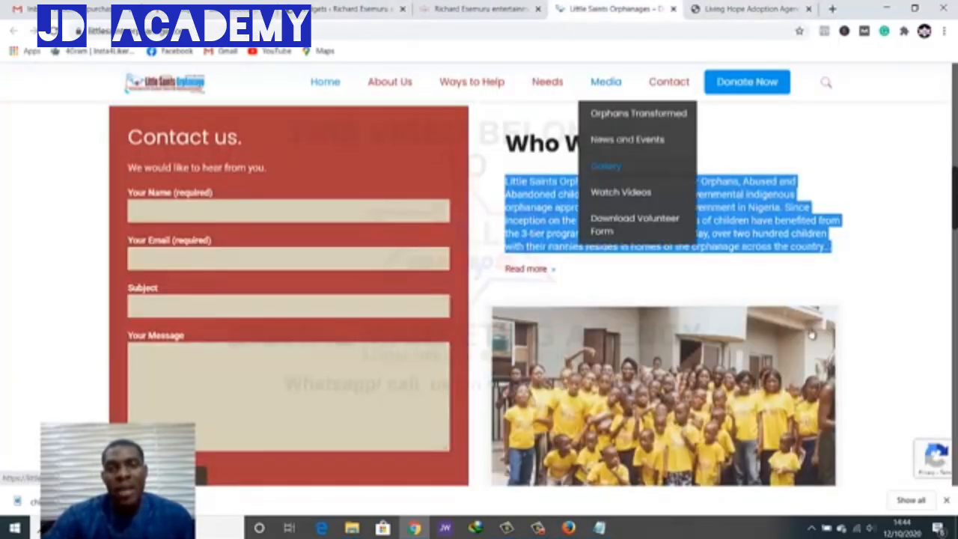
# Retitle the widget 'Who We Are' and save it
pyautogui.tripleClick(616, 146)
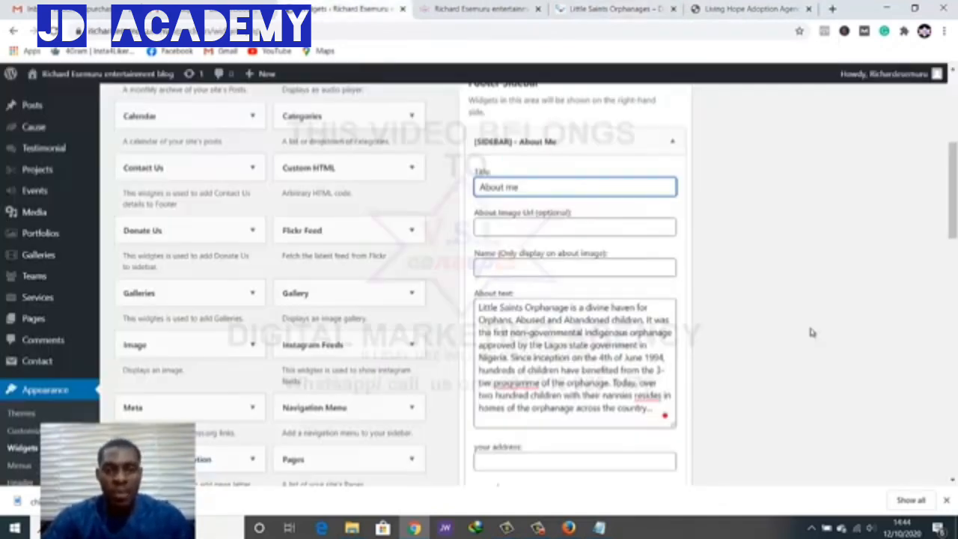
pyautogui.hotkey('ctrl', 'shift', 'Left')
pyautogui.hotkey('ctrl', 'shift', 'Left')
pyautogui.write('Who We Are')
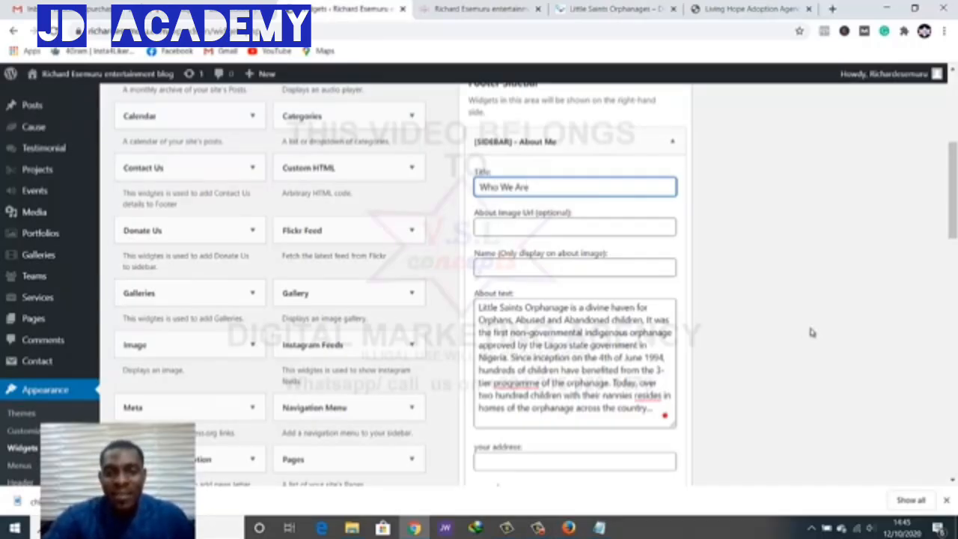
pyautogui.scroll(-3, 813, 330)
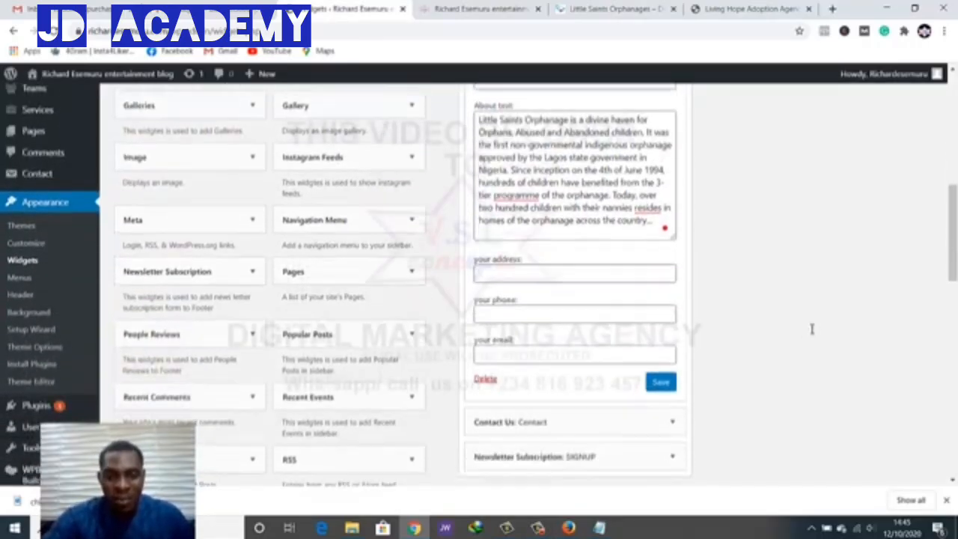
pyautogui.press('Tab')
pyautogui.press('Tab')
pyautogui.press('Tab')
pyautogui.press('Tab')
pyautogui.click(813, 332)
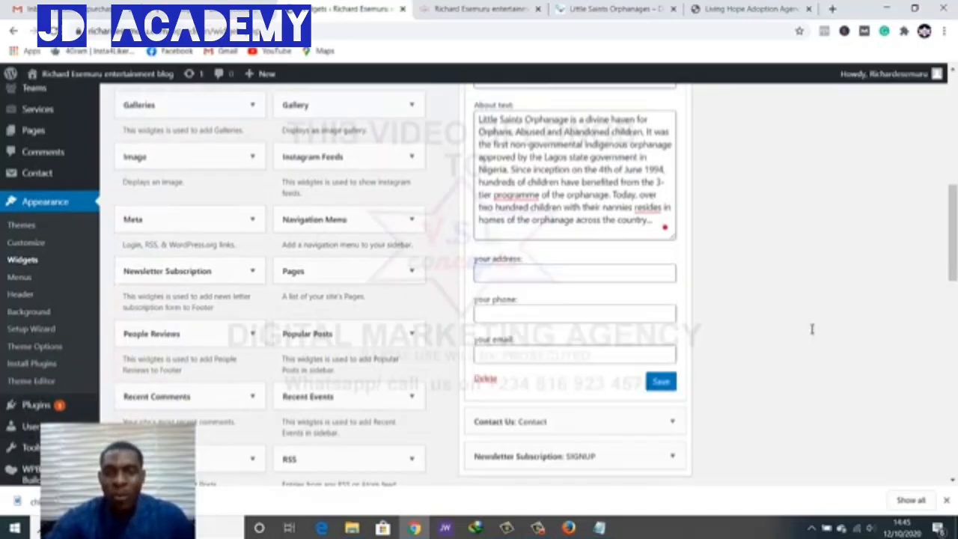
pyautogui.click(662, 382)
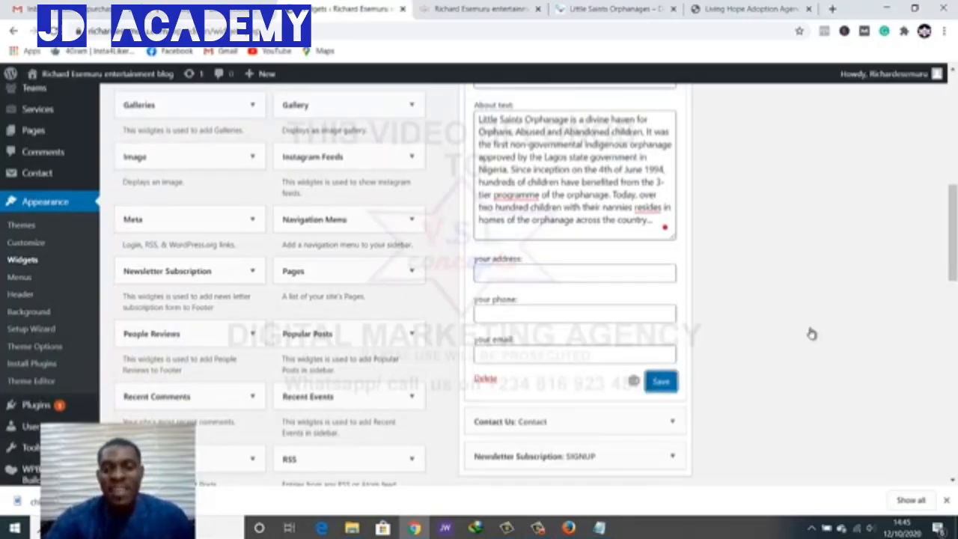
pyautogui.click(483, 9)
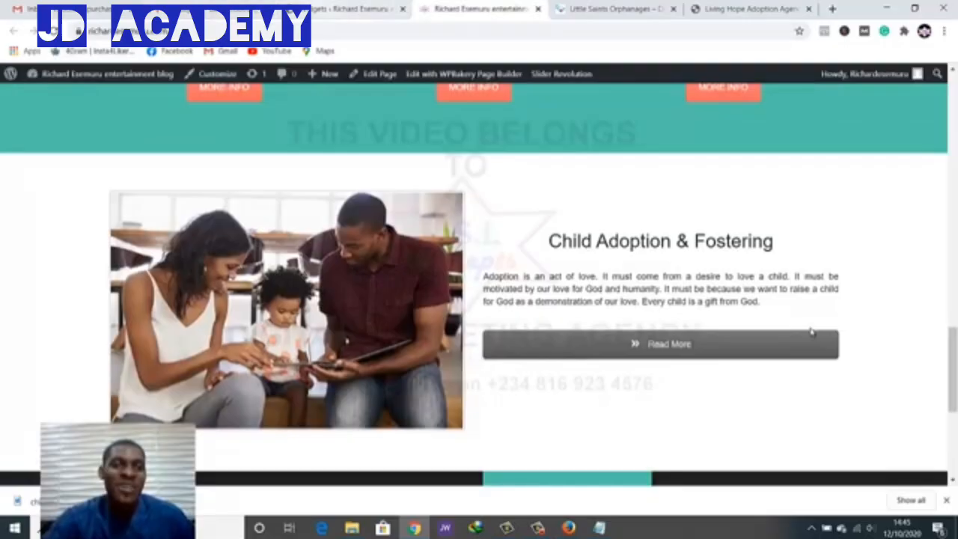
# Reload the live site with F5 and scroll to the footer's new Who We Are column
pyautogui.click(344, 9)
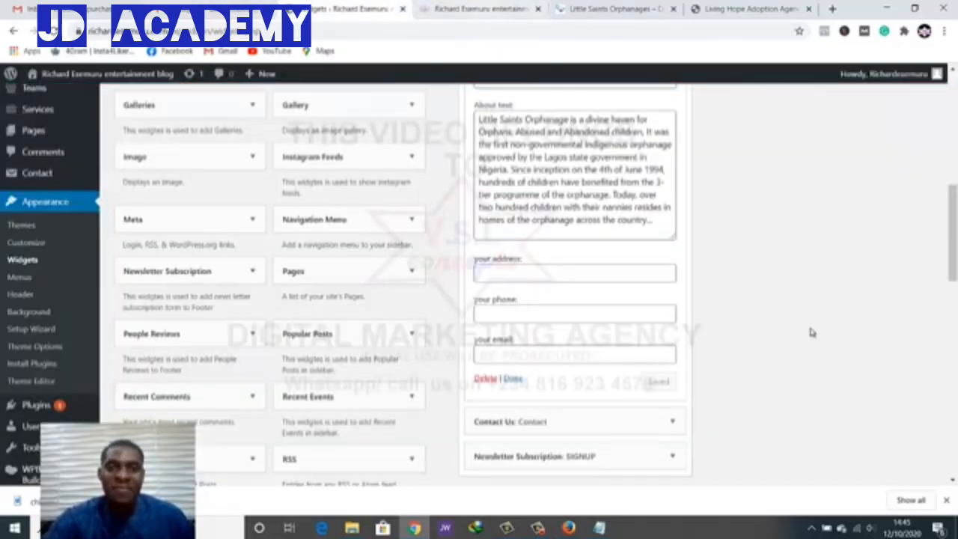
pyautogui.click(483, 9)
pyautogui.press('F5')
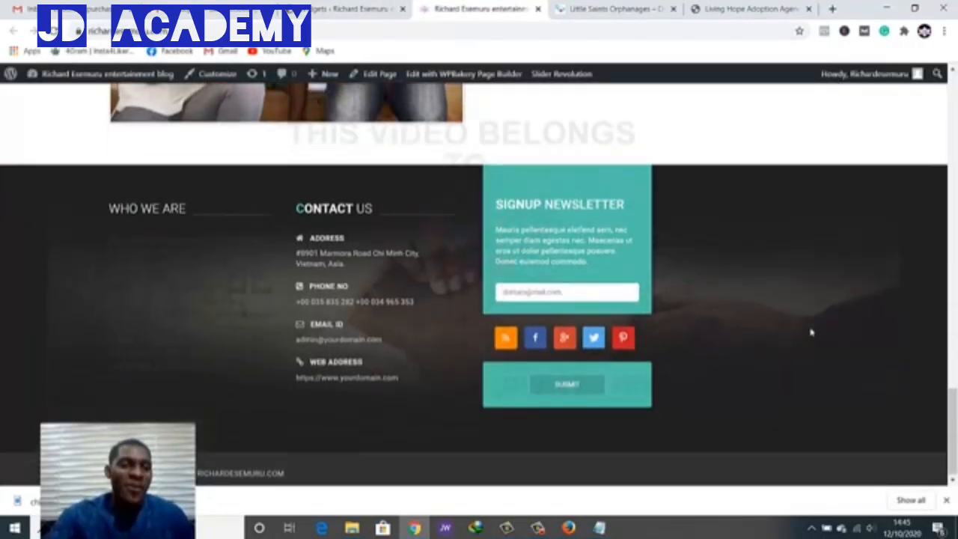
pyautogui.scroll(-3, 812, 333)
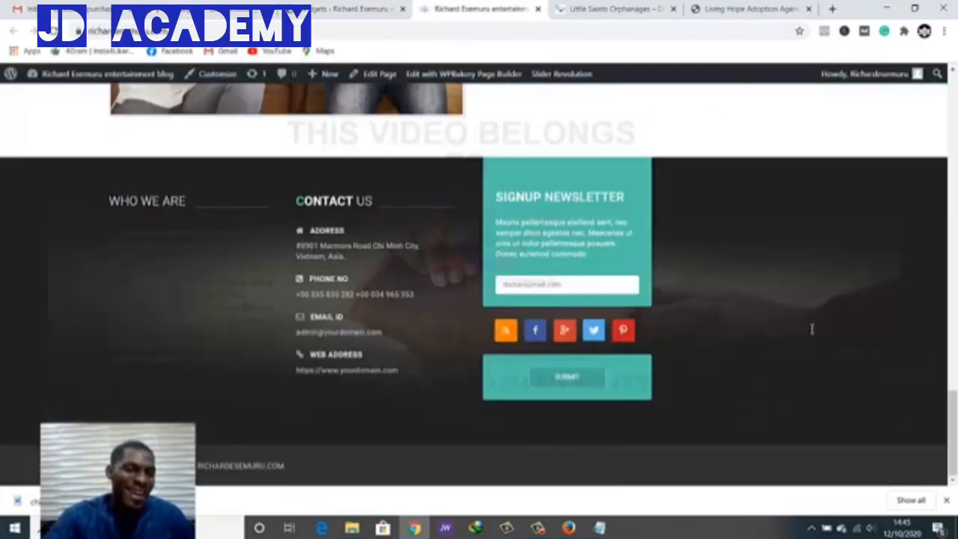
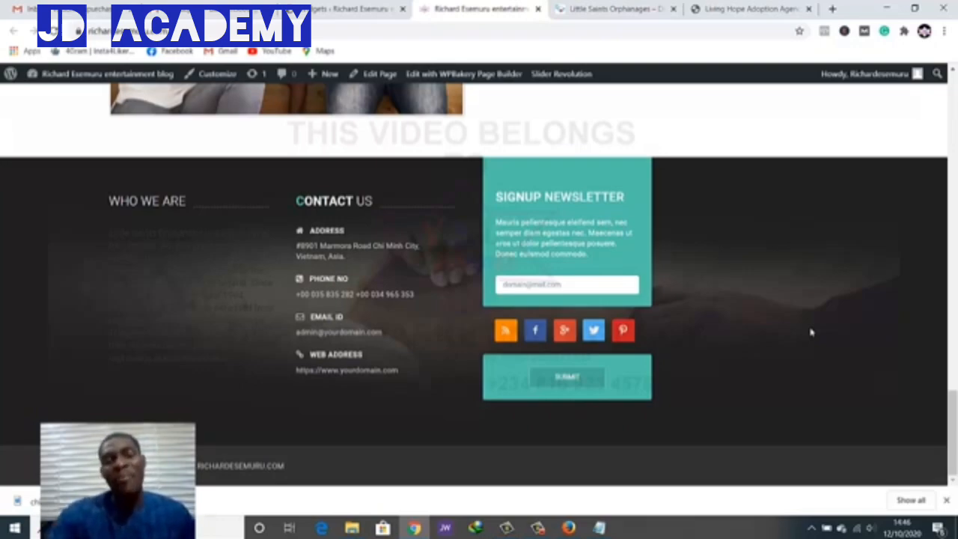
# Delete the Newsletter Subscription widget from the Footer Sidebar
pyautogui.click(343, 10)
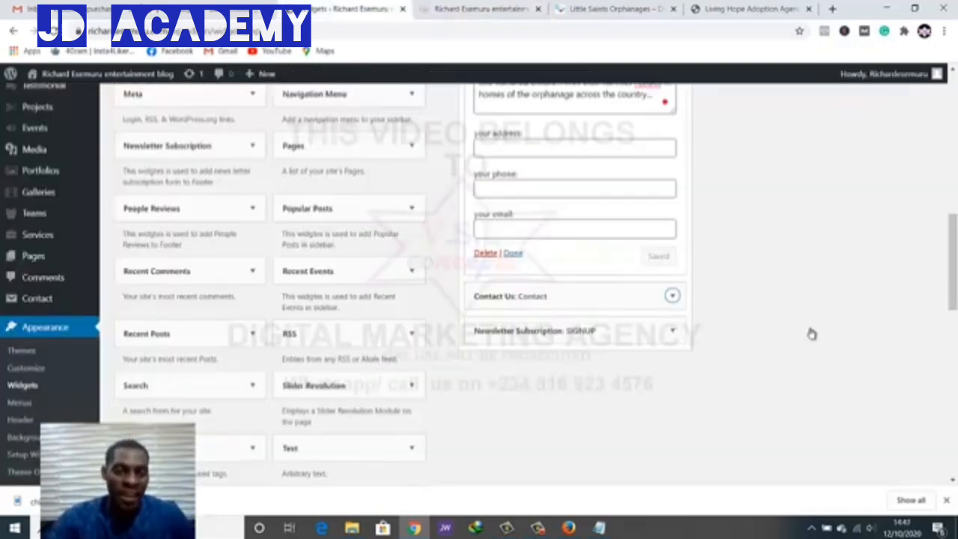
pyautogui.scroll(-1, 811, 328)
pyautogui.scroll(1, 811, 328)
pyautogui.press('Tab')
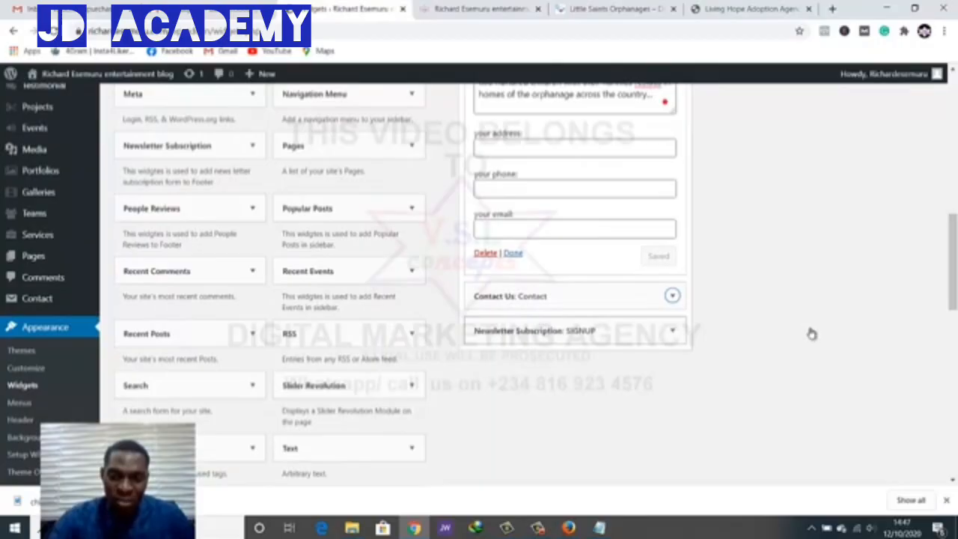
pyautogui.press('Return')
pyautogui.scroll(-6, 811, 328)
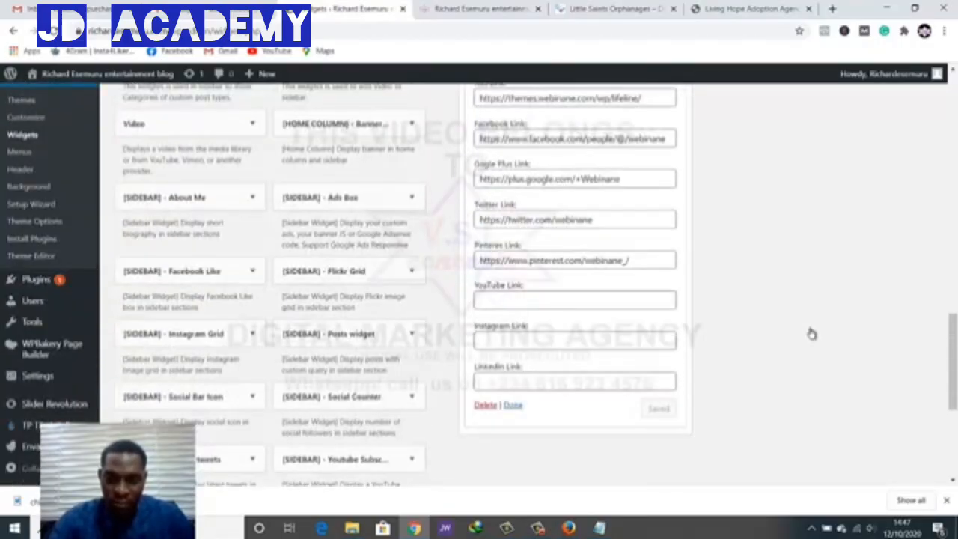
pyautogui.press('Tab')
pyautogui.press('Return')
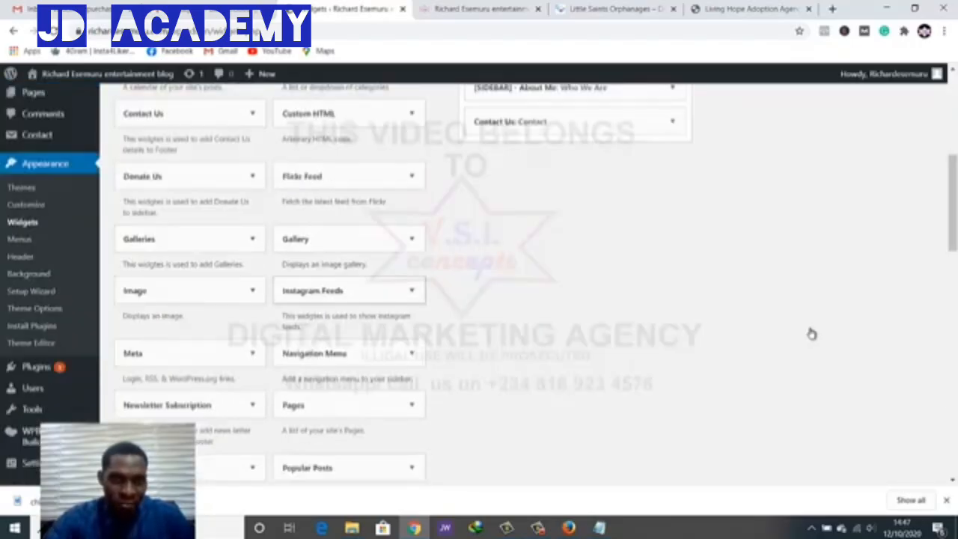
# Add an Instagram Feeds widget titled 'Recent Instagram Posts' with the Instagram user ID, and save it
pyautogui.moveTo(333, 290)
pyautogui.mouseDown()
pyautogui.moveTo(564, 122)
pyautogui.moveTo(563, 158)
pyautogui.mouseUp()
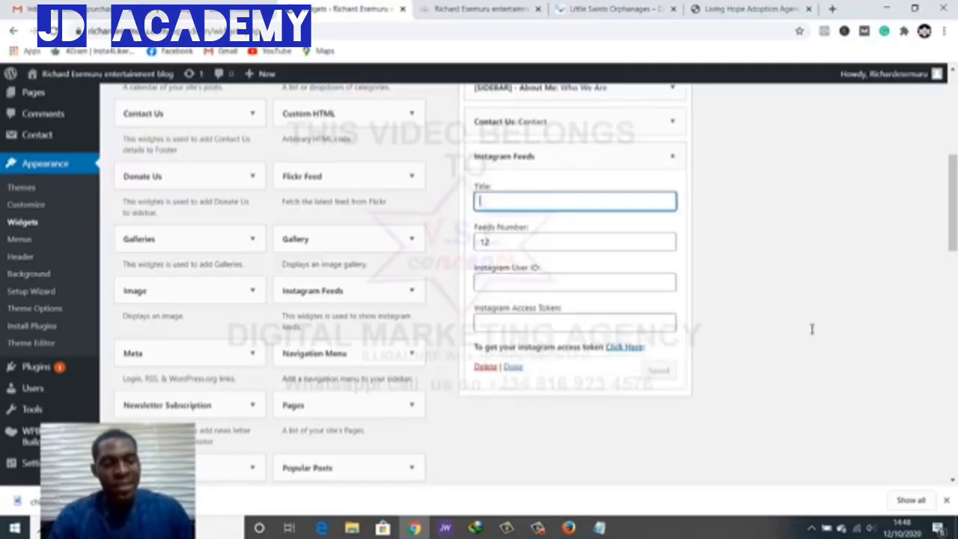
pyautogui.write('Recen')
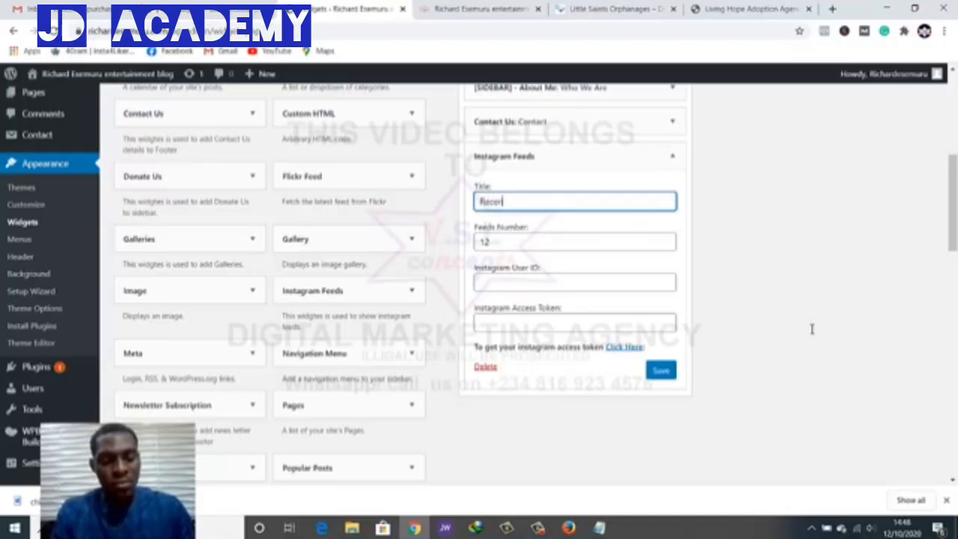
pyautogui.write('t Instag')
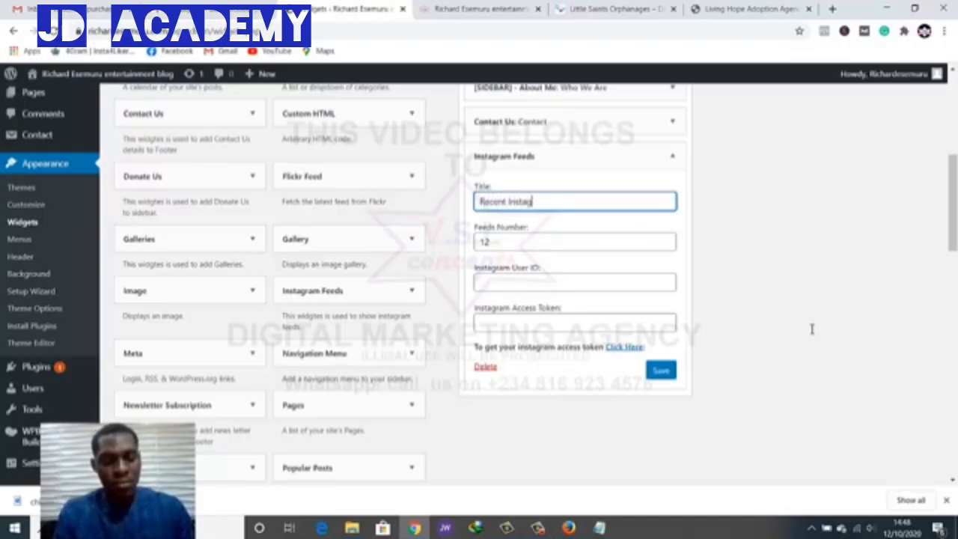
pyautogui.write('ram Post')
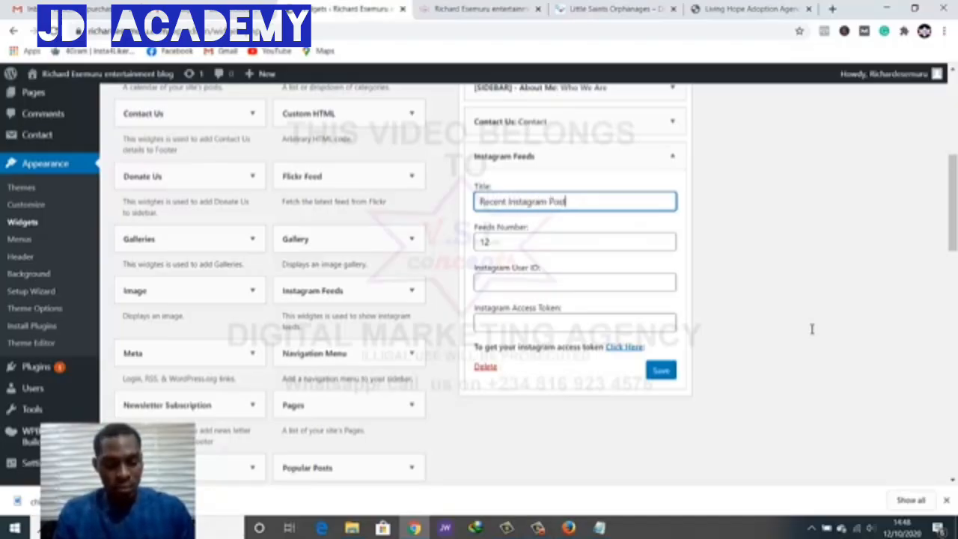
pyautogui.write('s')
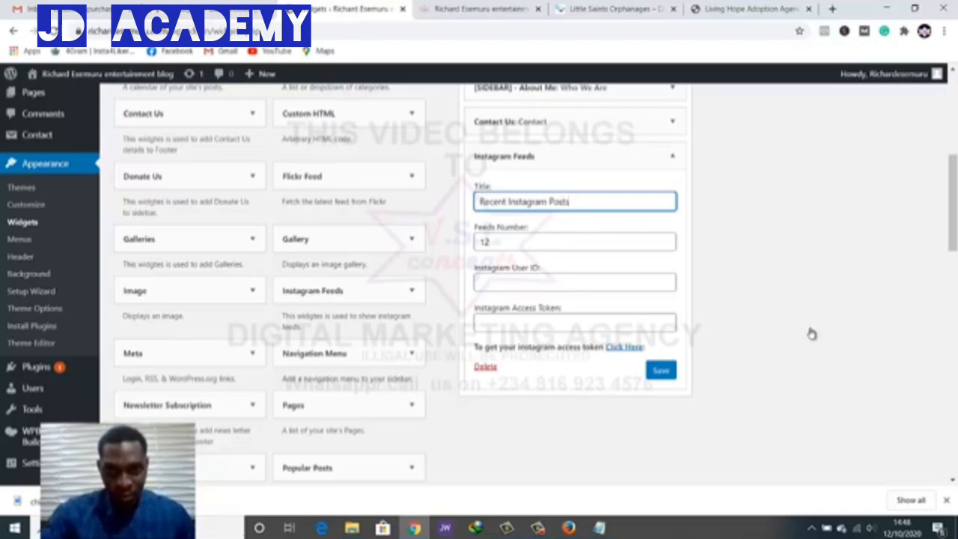
pyautogui.press('Tab')
pyautogui.press('Tab')
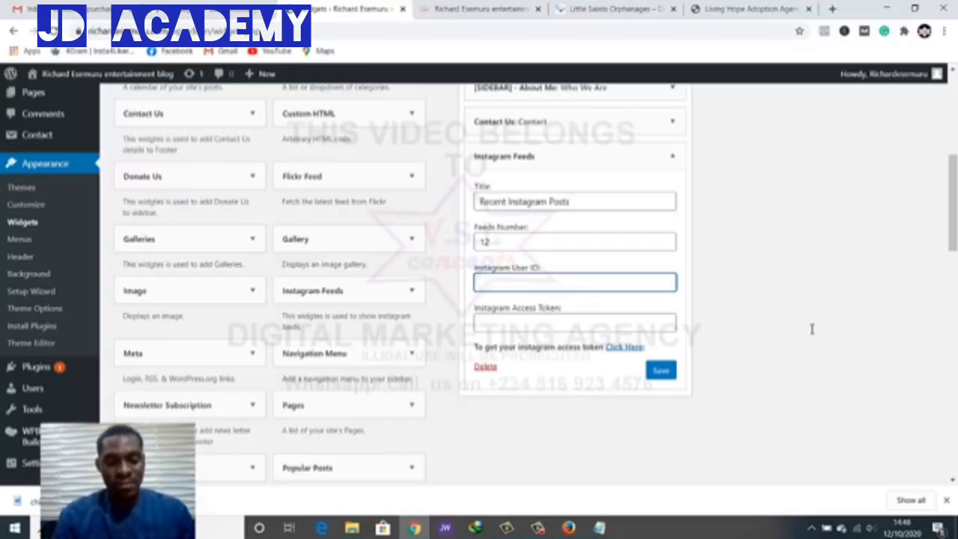
pyautogui.write('Vs')
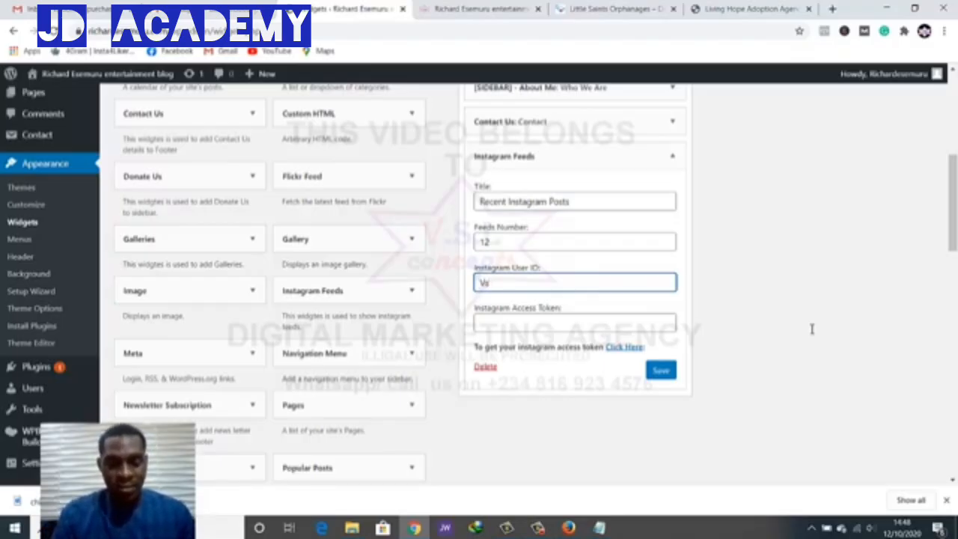
pyautogui.write('lconcepts')
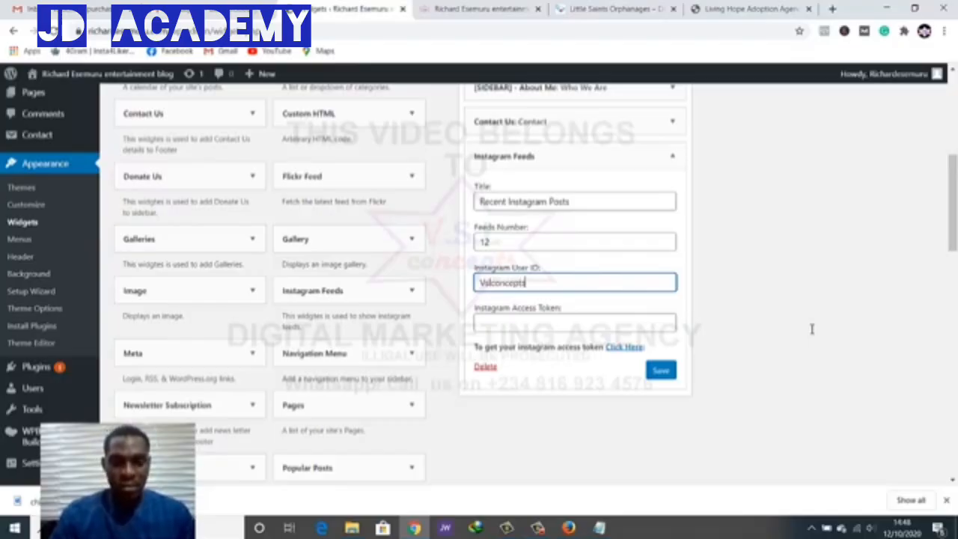
pyautogui.press('Tab')
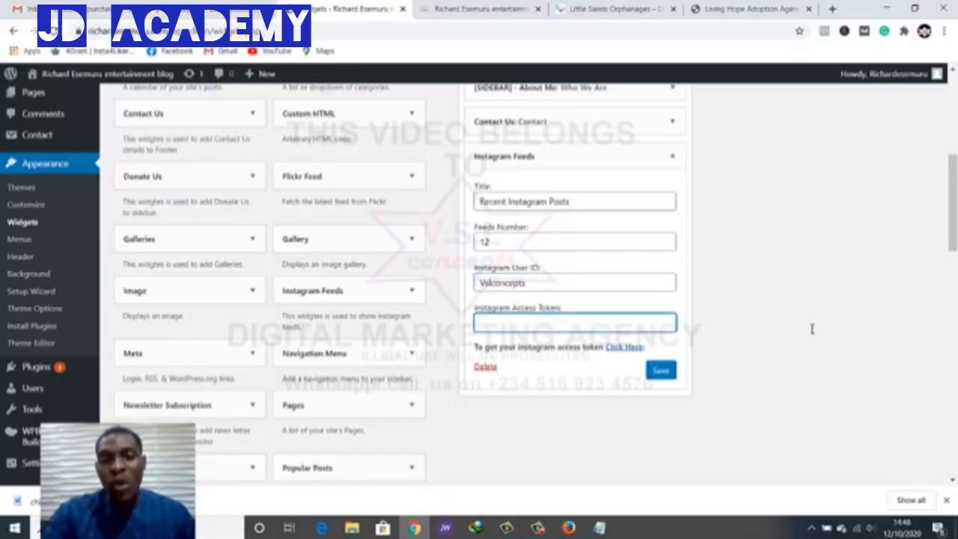
pyautogui.press('Return')
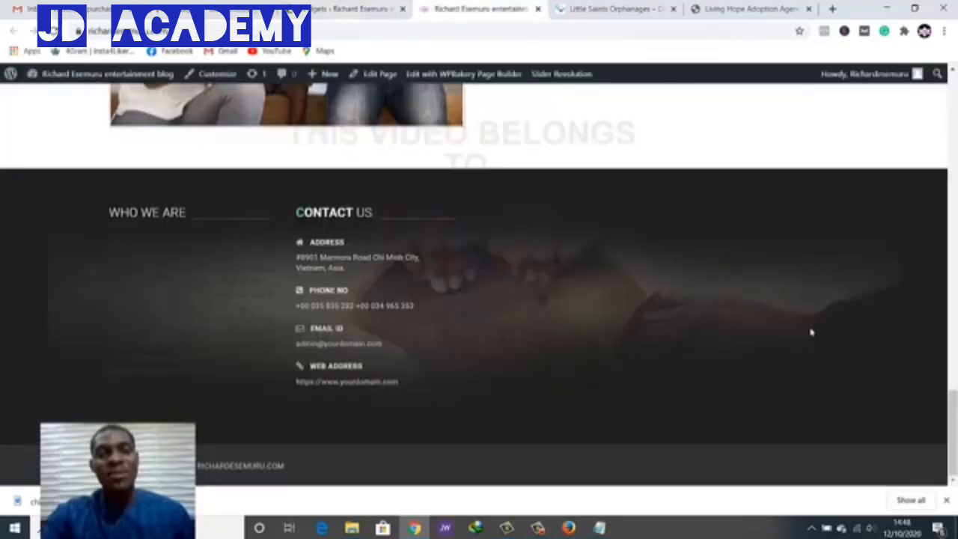
# Reload the live site and check the footer's new Recent Instagram Posts column
pyautogui.hotkey('ctrl', 'Tab')
pyautogui.press('F5')
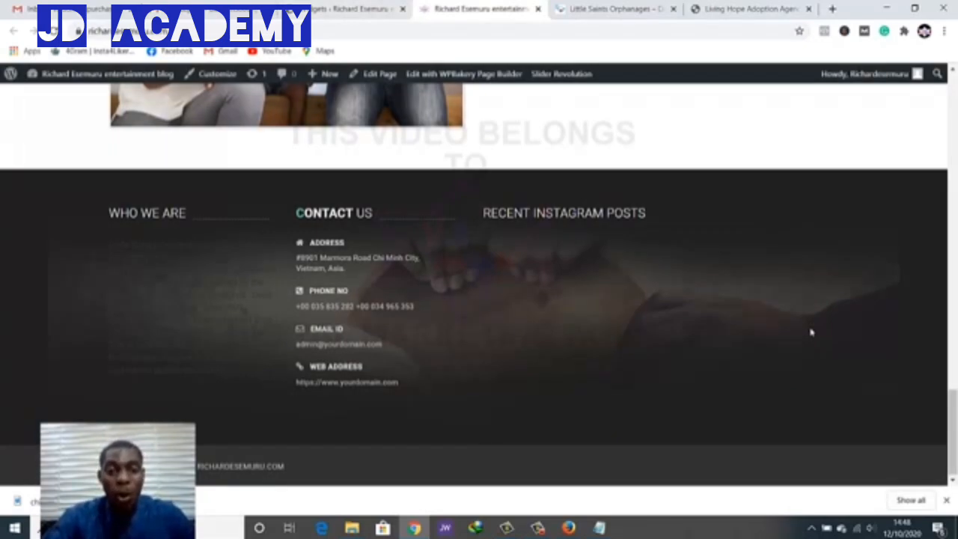
pyautogui.doubleClick(812, 332)
pyautogui.click(812, 331)
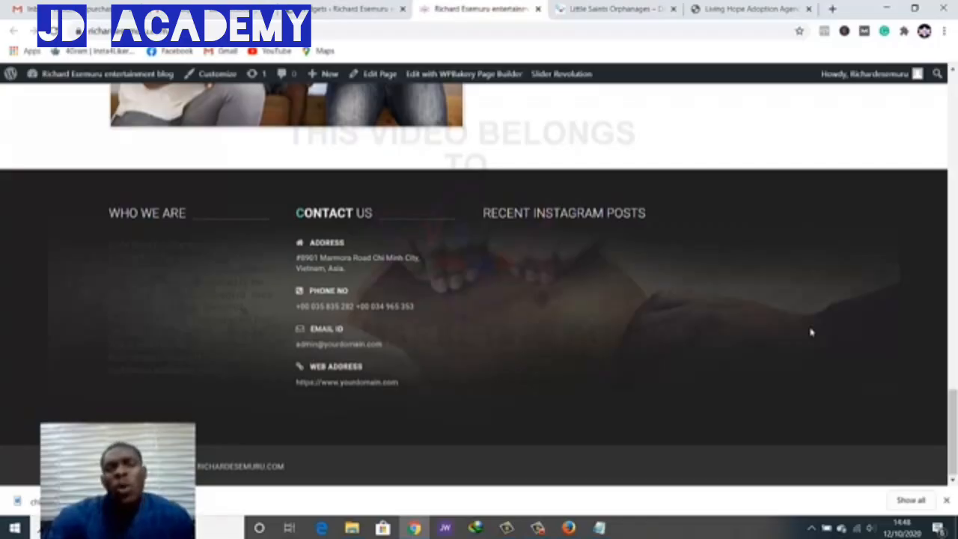
# Back in the Widgets admin, scroll down through the Available Widgets list
pyautogui.hotkey('ctrl', 'shift', 'Tab')
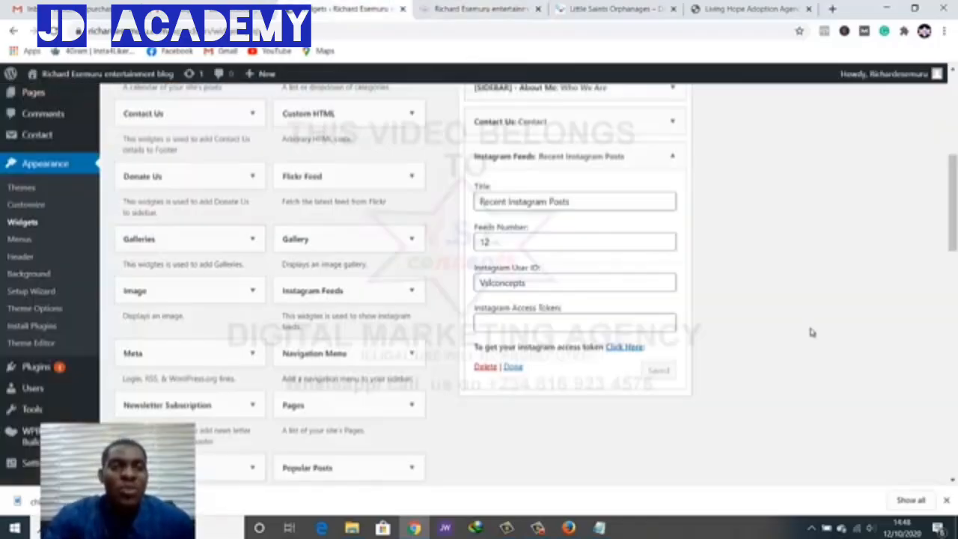
pyautogui.scroll(-1, 812, 332)
pyautogui.scroll(-1, 813, 333)
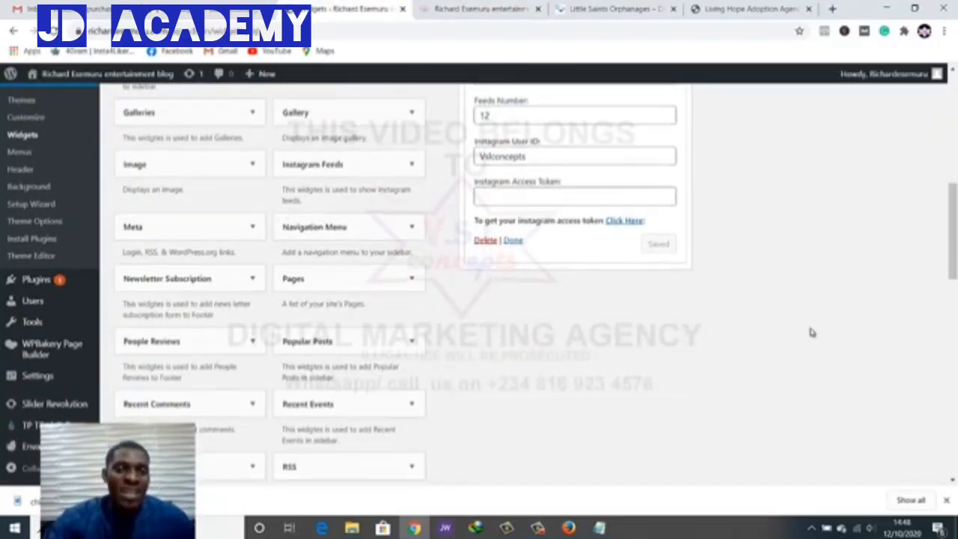
pyautogui.scroll(-1, 812, 333)
pyautogui.scroll(-1, 813, 333)
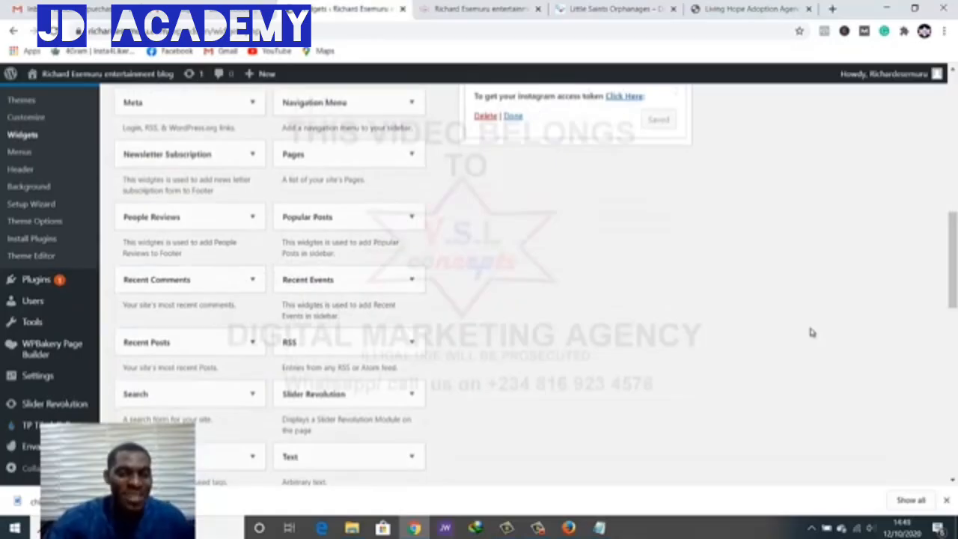
pyautogui.scroll(-1, 813, 333)
pyautogui.scroll(-1, 813, 332)
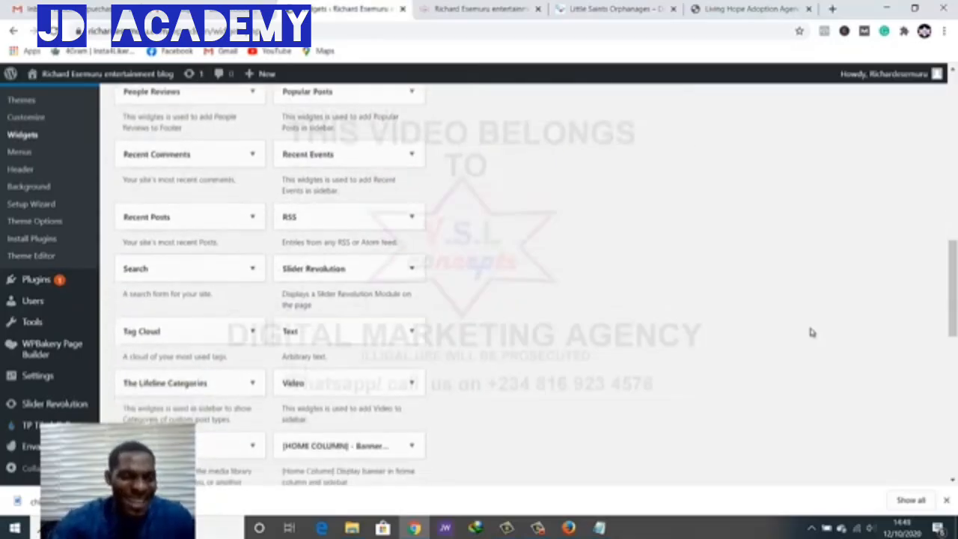
pyautogui.scroll(-2, 812, 333)
pyautogui.scroll(-2, 812, 333)
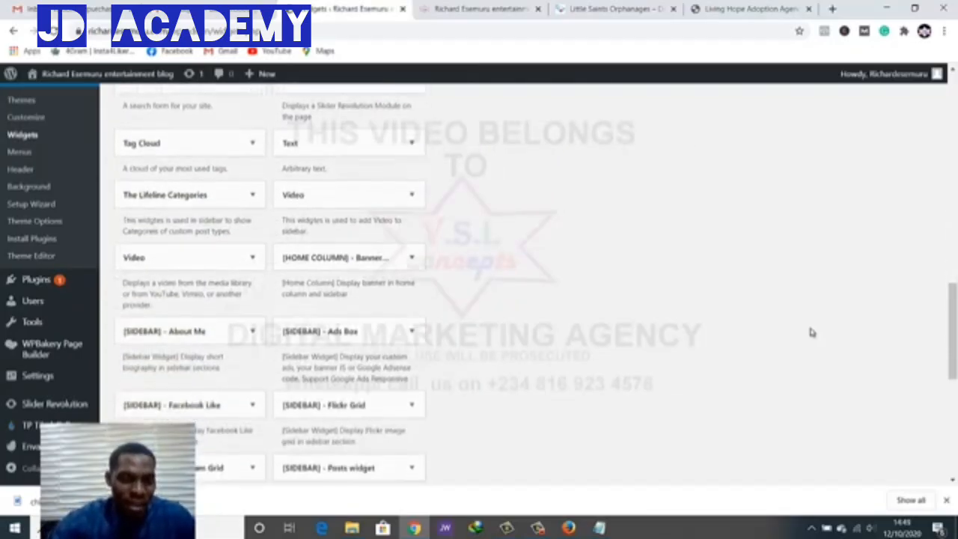
pyautogui.scroll(-1, 812, 333)
pyautogui.scroll(-2, 812, 332)
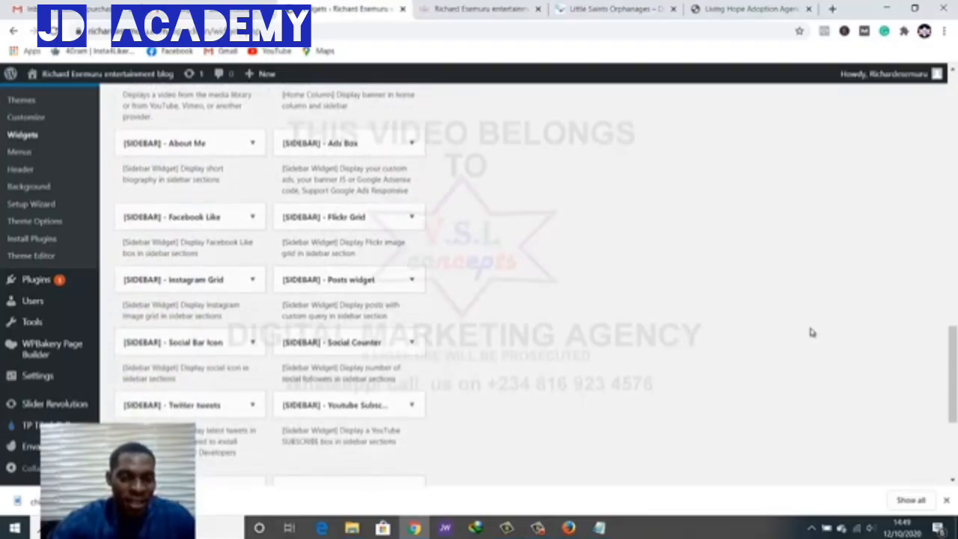
pyautogui.scroll(-1, 813, 332)
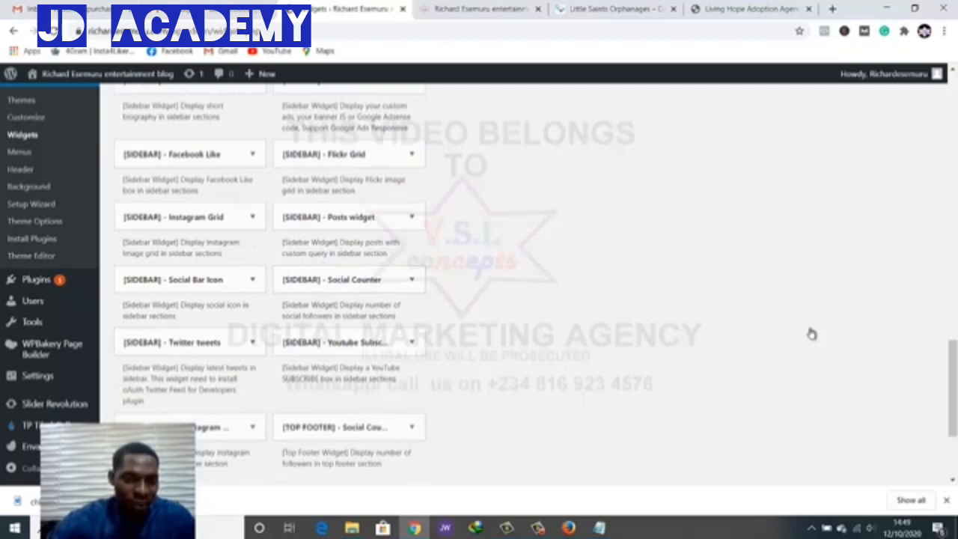
pyautogui.scroll(-2, 813, 334)
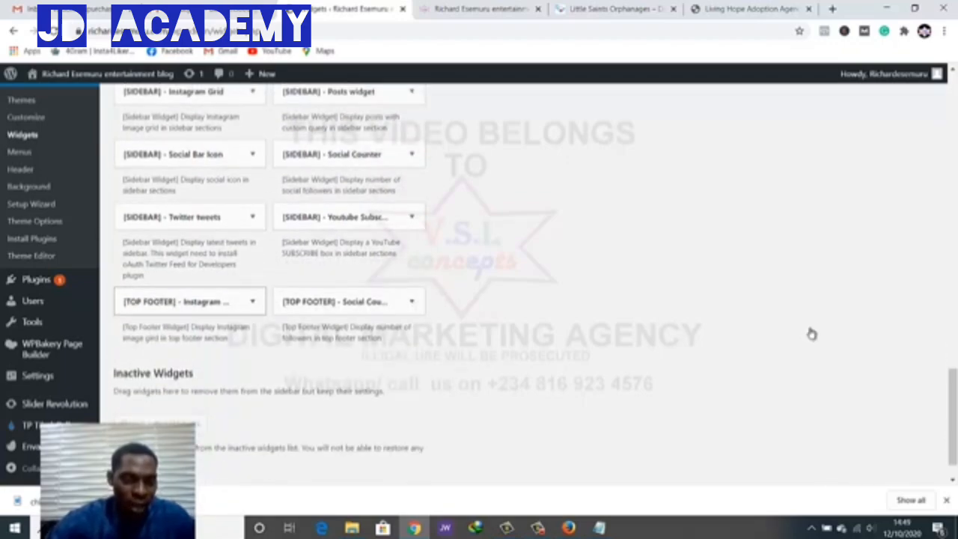
# Check the Top Footer Instagram widget's sidebar choices without adding it, then scroll back to the Footer Sidebar
pyautogui.click(253, 302)
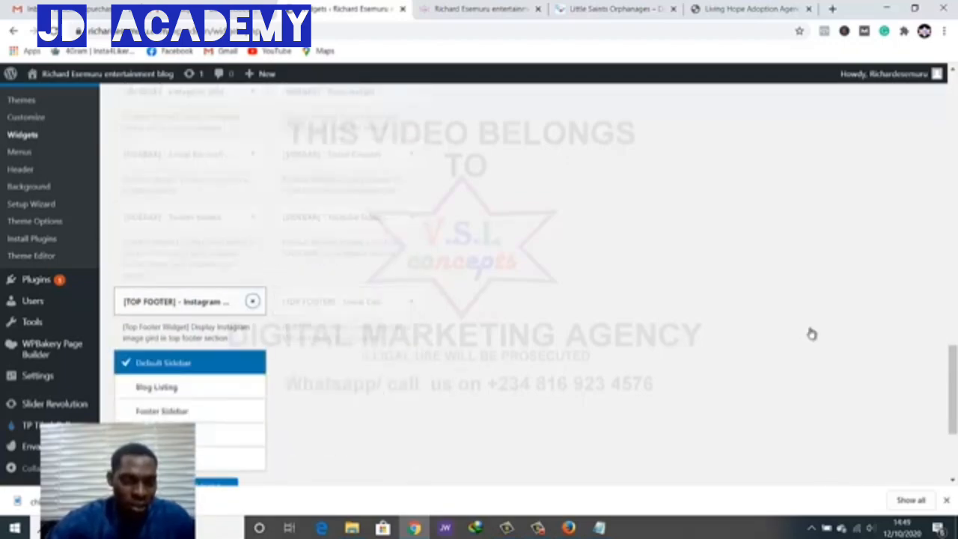
pyautogui.click(253, 302)
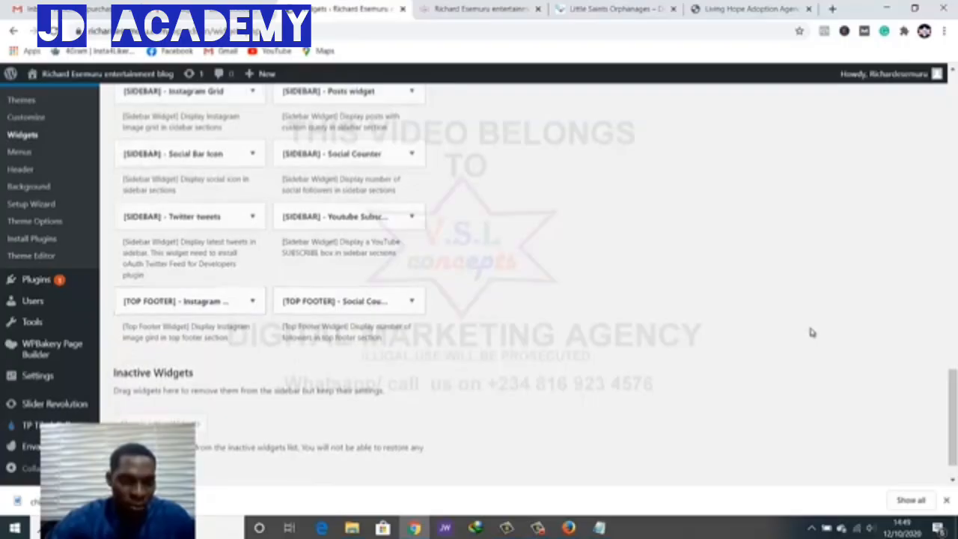
pyautogui.scroll(-1, 813, 334)
pyautogui.scroll(7, 812, 333)
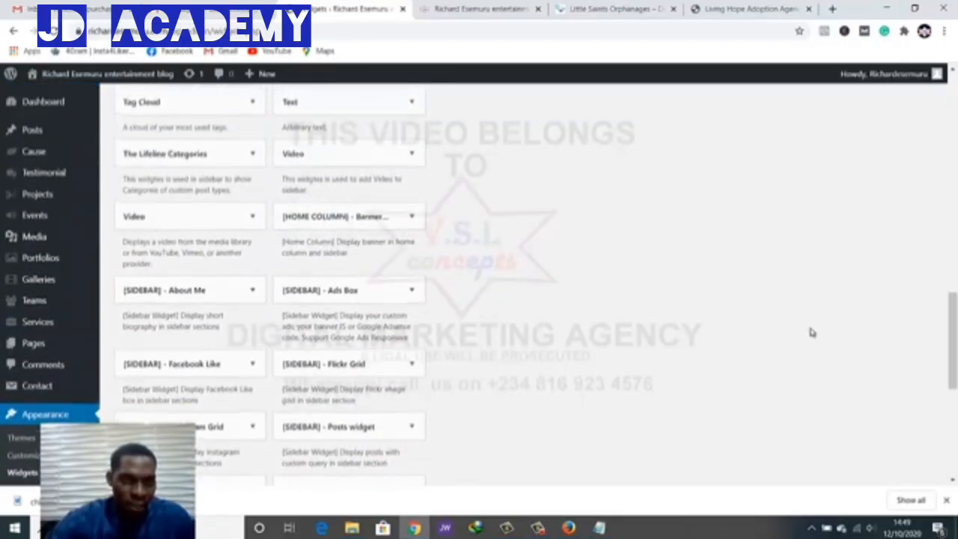
pyautogui.scroll(3, 813, 333)
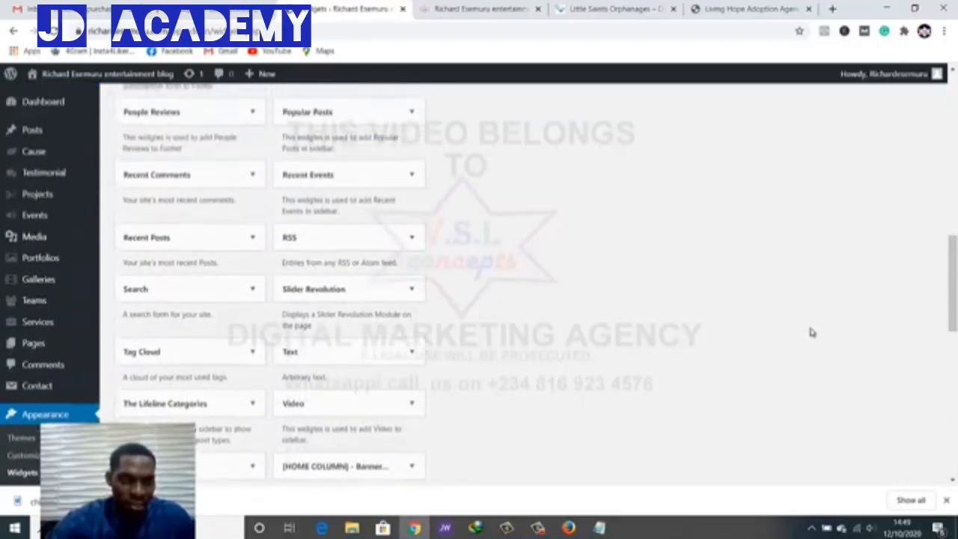
pyautogui.scroll(1, 812, 332)
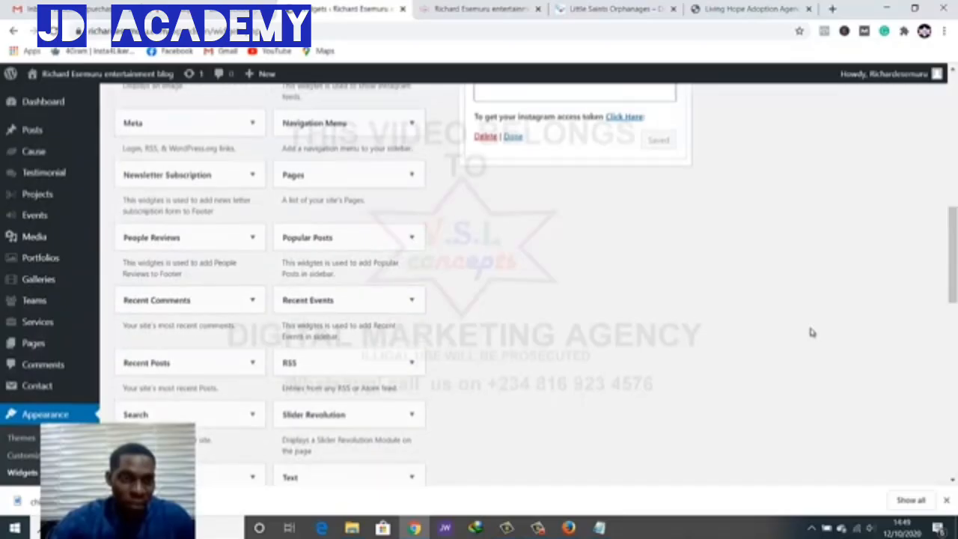
pyautogui.scroll(2, 812, 332)
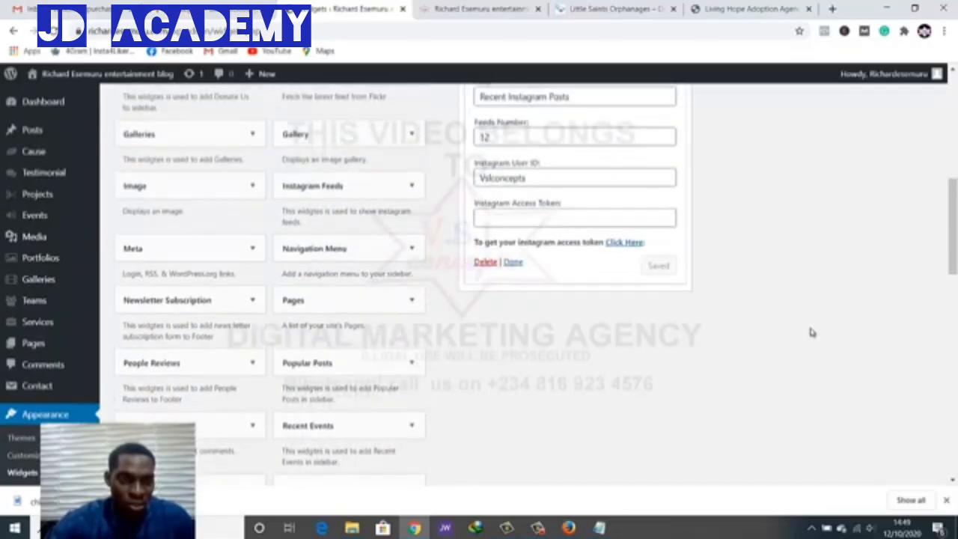
pyautogui.scroll(1, 813, 331)
pyautogui.scroll(3, 812, 328)
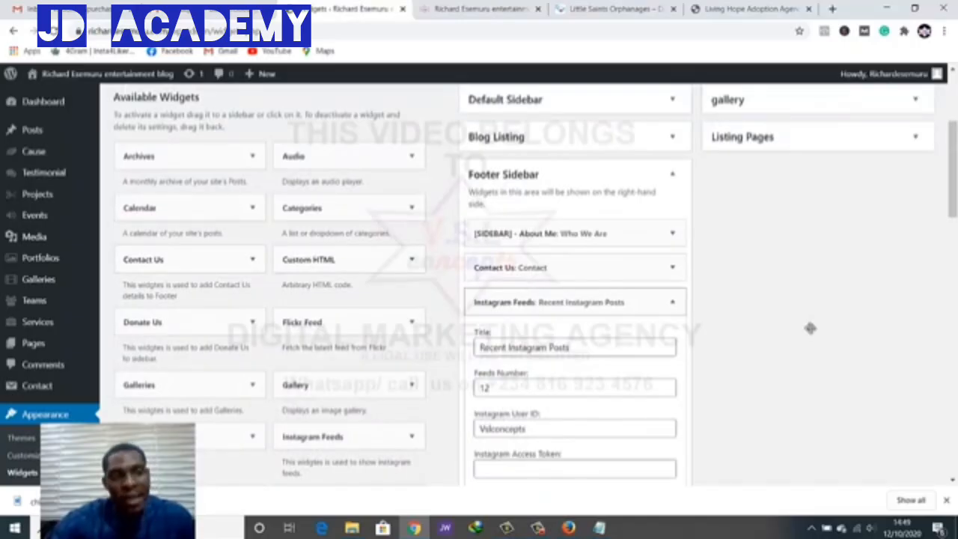
pyautogui.scroll(1, 811, 328)
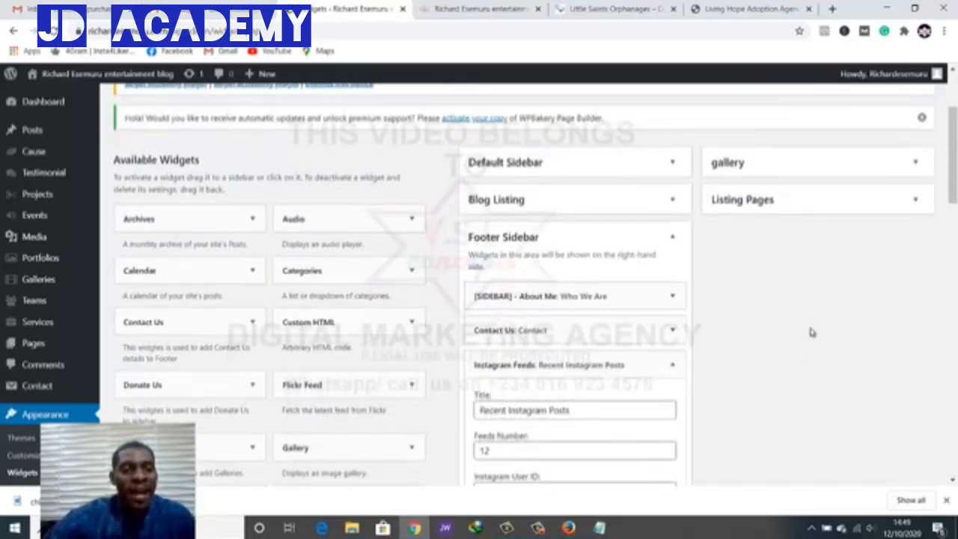
pyautogui.scroll(-2, 813, 332)
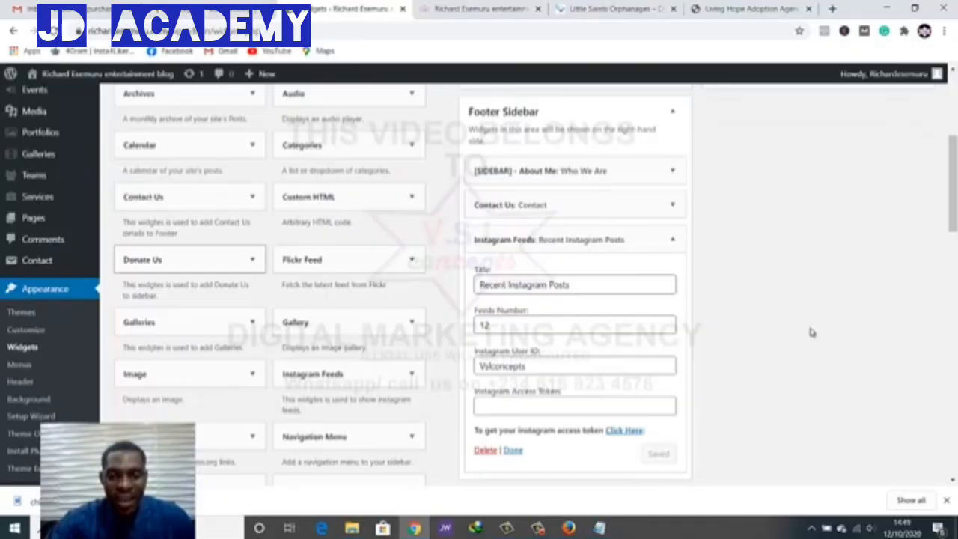
pyautogui.scroll(-4, 811, 331)
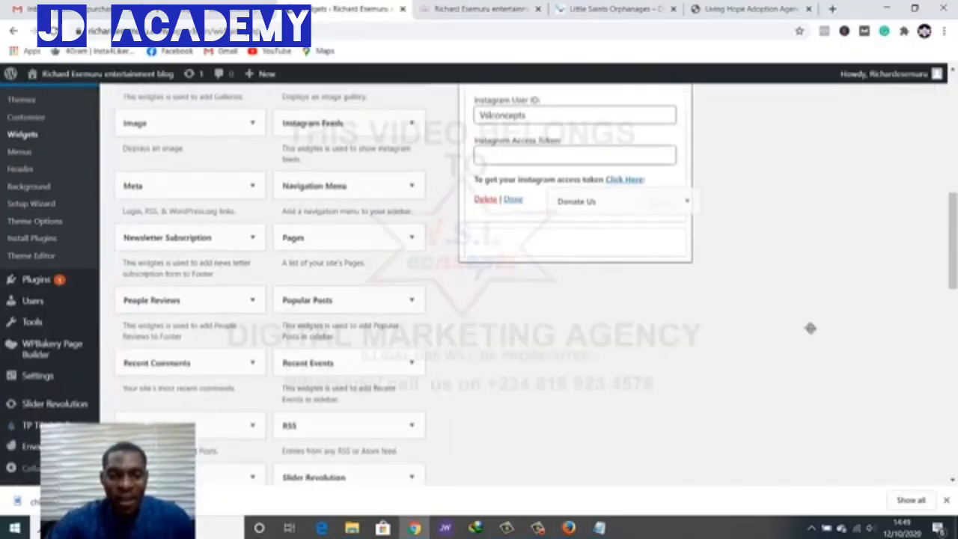
# Add a Donate Us widget with the contact number, $ currency and $6999 collected, and save it
pyautogui.moveTo(623, 202); pyautogui.dragTo(593, 228)
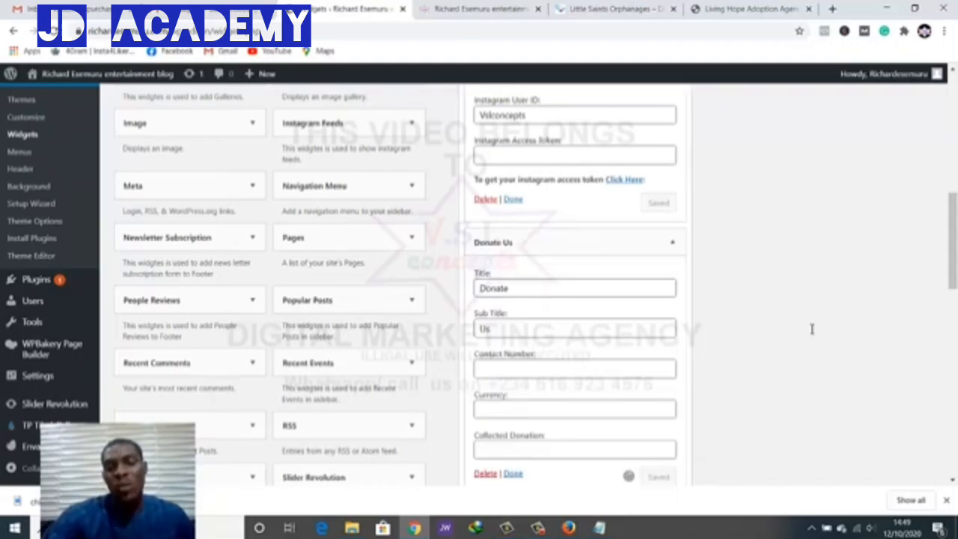
pyautogui.scroll(-1, 812, 330)
pyautogui.click(575, 307)
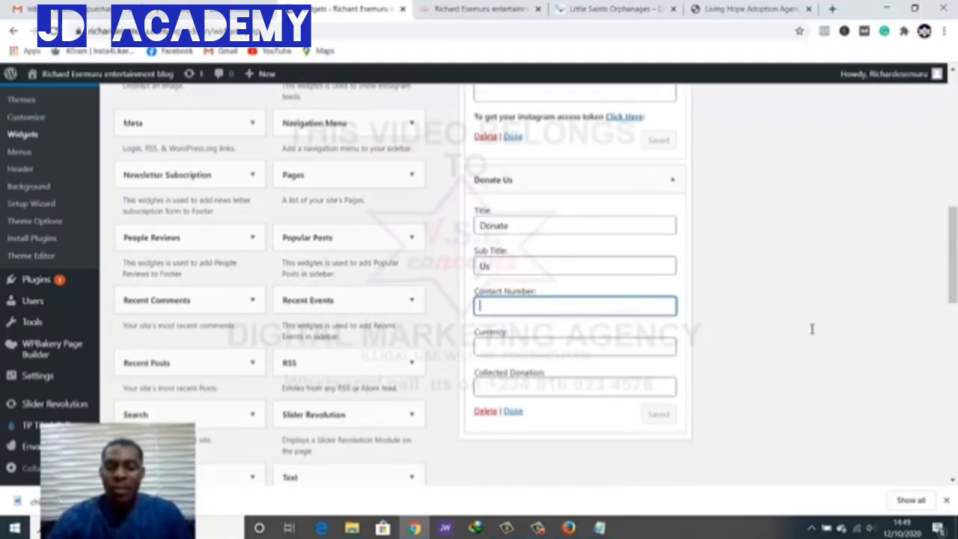
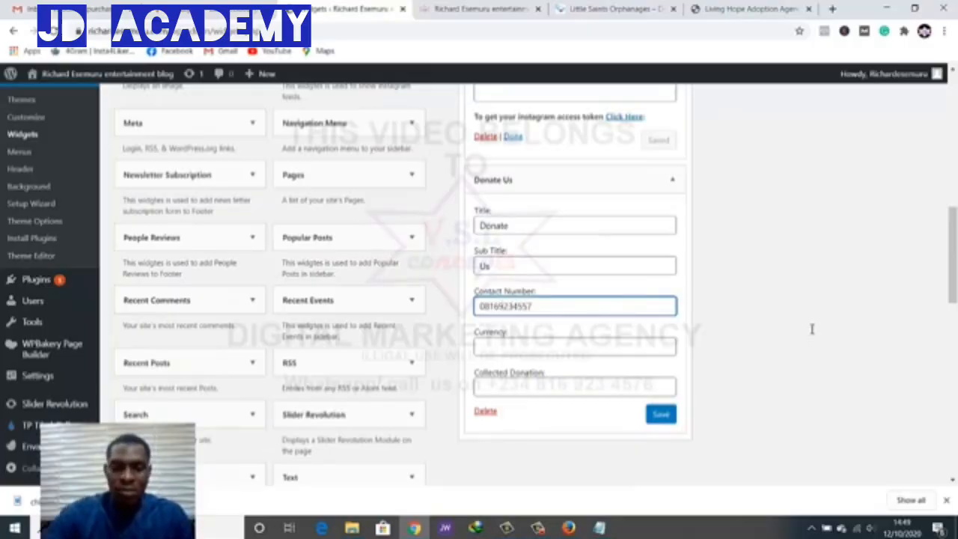
pyautogui.press('Tab')
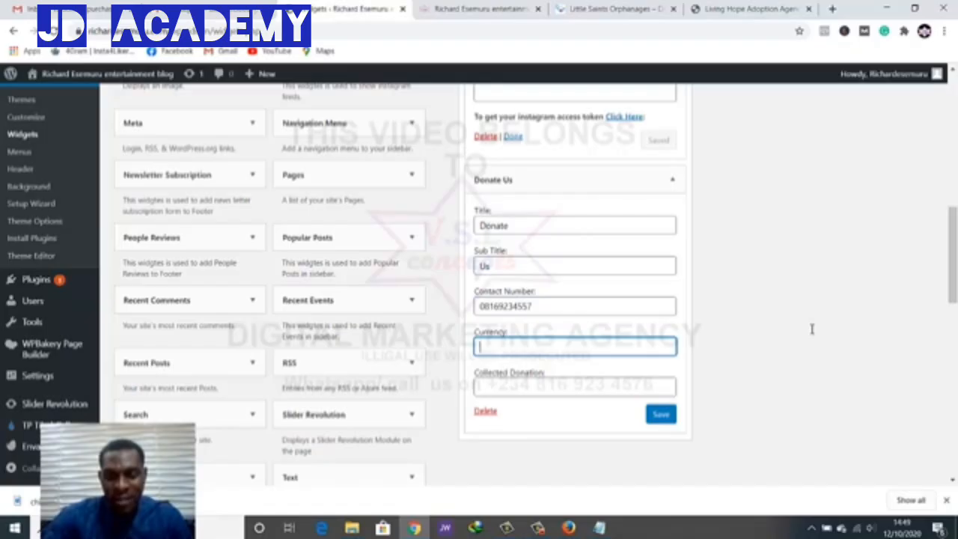
pyautogui.write('$')
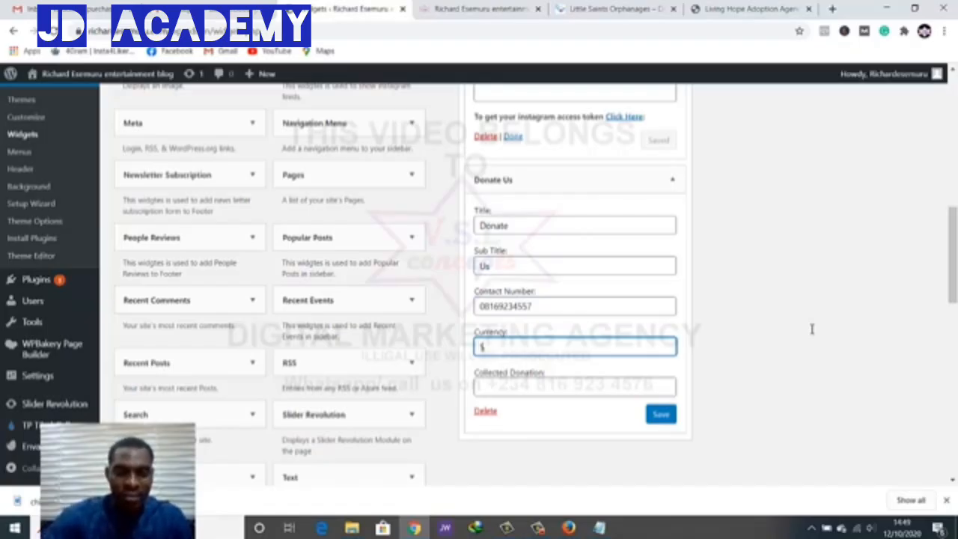
pyautogui.press('Tab')
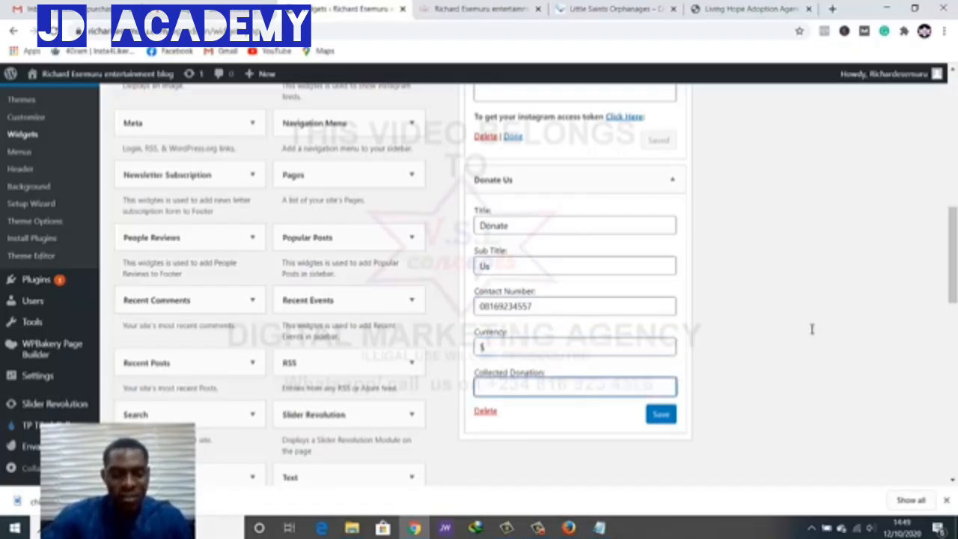
pyautogui.write('$699')
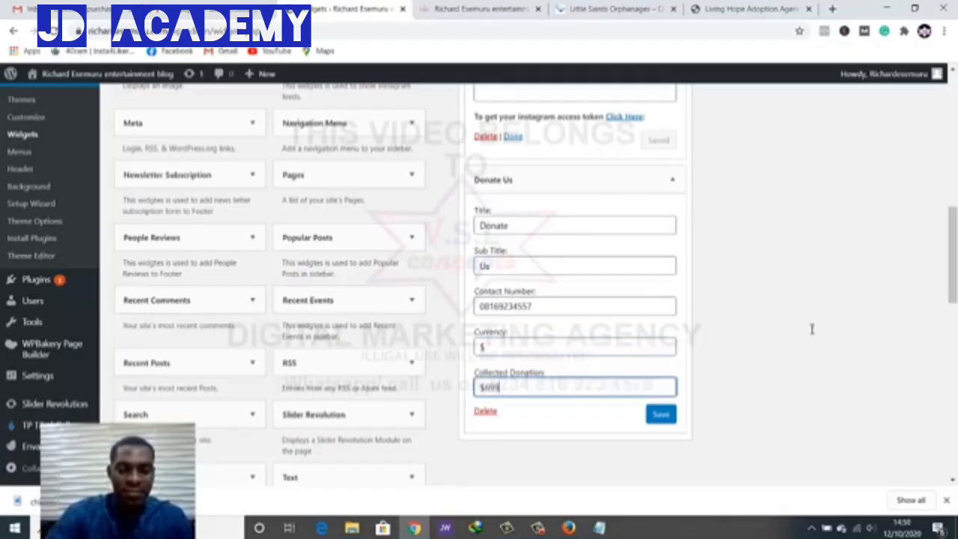
pyautogui.write('9')
pyautogui.press('Return')
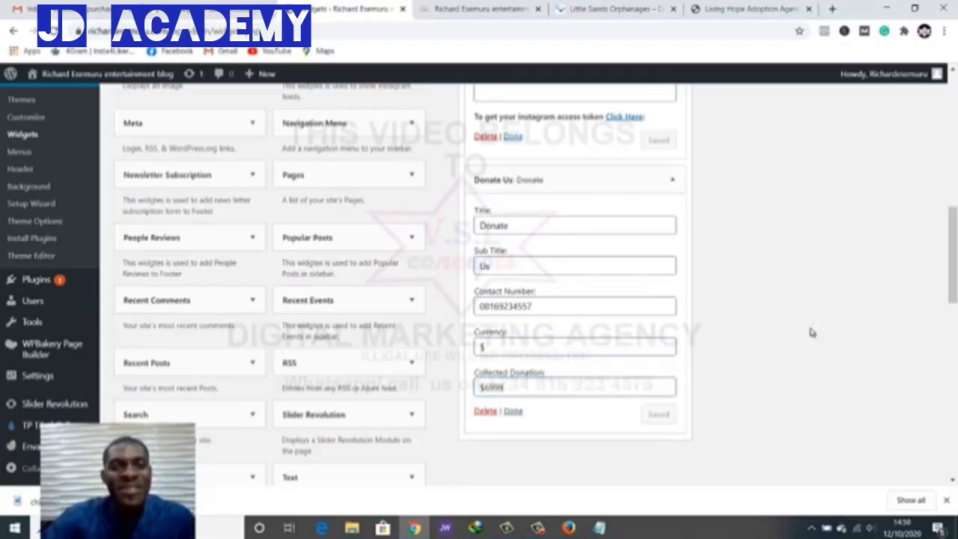
pyautogui.hotkey('ctrl', 'Tab')
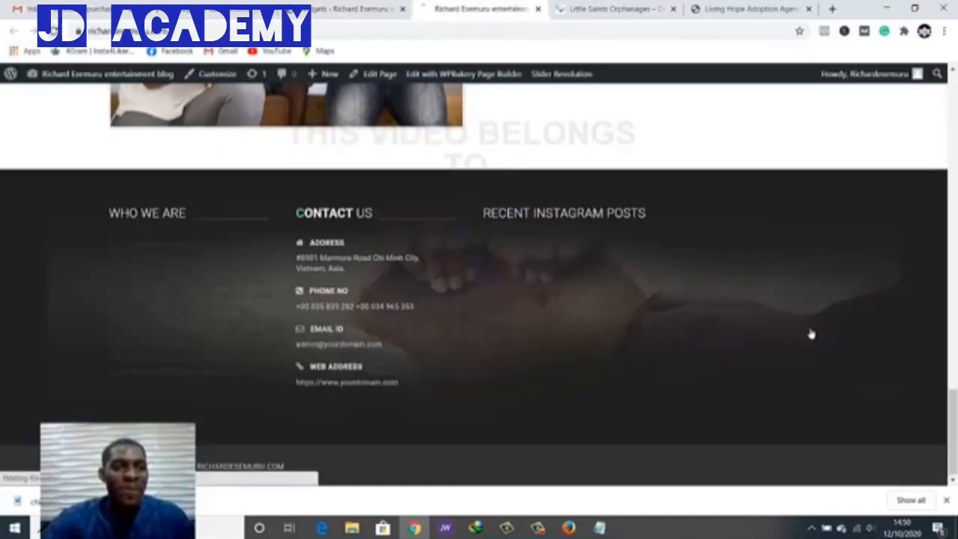
# Reload the live site to check the footer's Donate Us box, then return to the Widgets admin
pyautogui.press('F5')
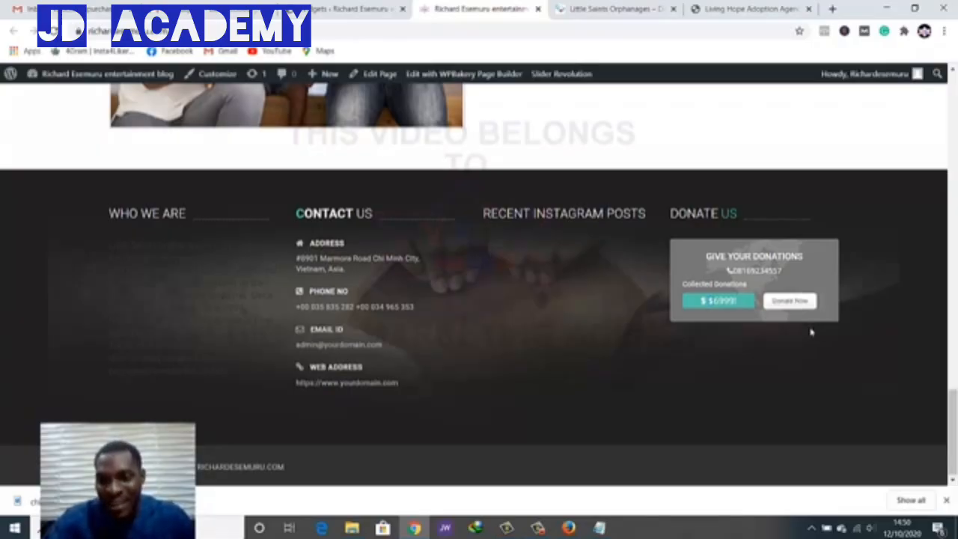
pyautogui.hotkey('ctrl', 'shift', 'Tab')
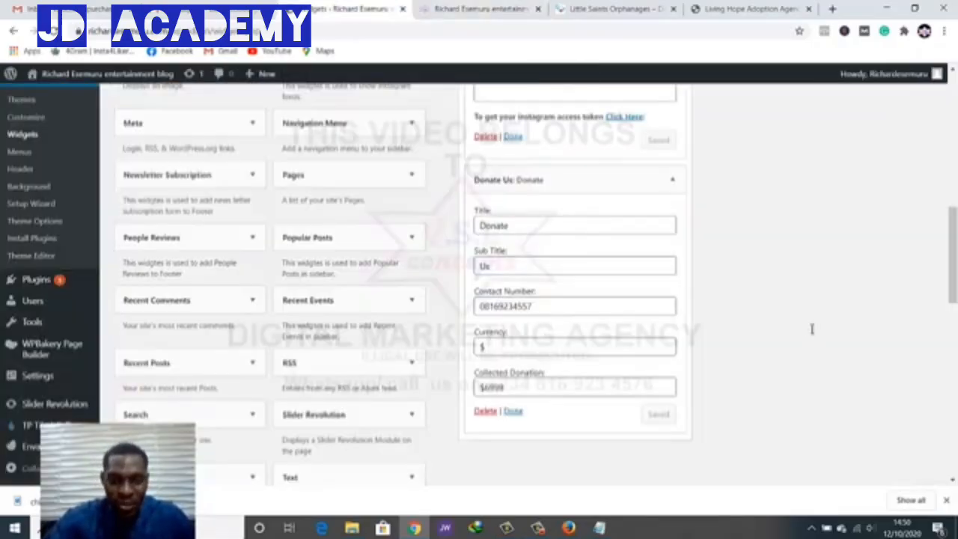
# Change the collected donation to 6999 without the extra $ and save the widget
pyautogui.click(485, 387)
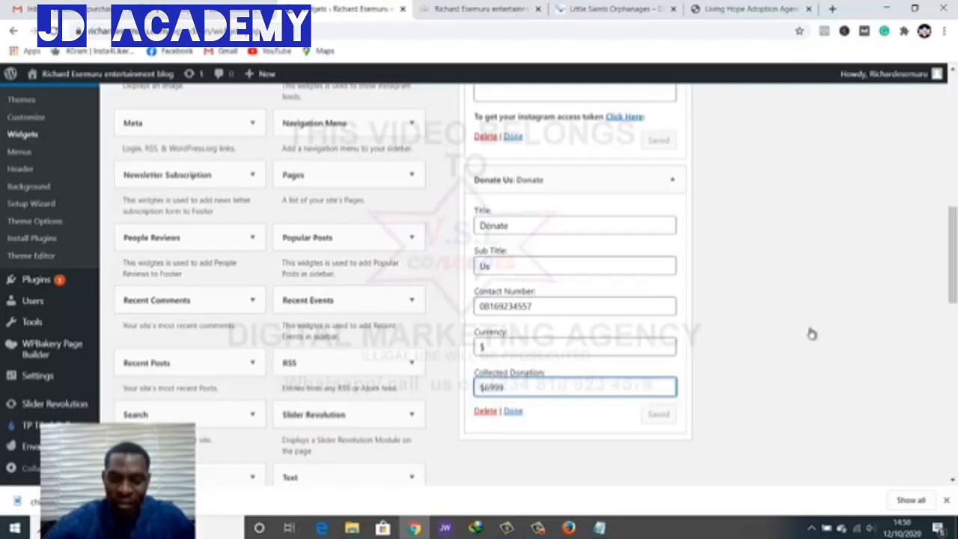
pyautogui.press('BackSpace')
pyautogui.write('6')
pyautogui.press('Return')
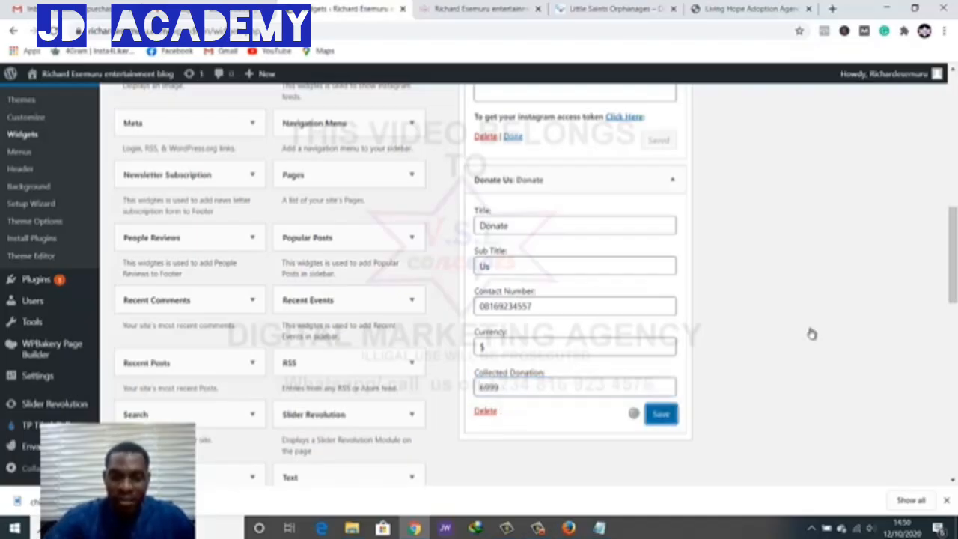
pyautogui.hotkey('ctrl', 'Tab')
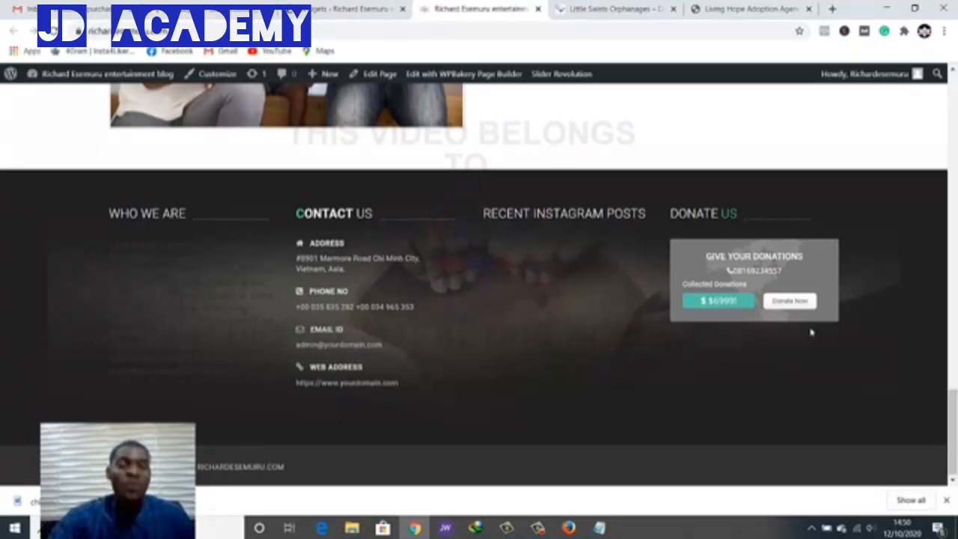
# Scroll the live footer and highlight the Contact Us details to review them
pyautogui.scroll(2, 812, 332)
pyautogui.scroll(-2, 811, 332)
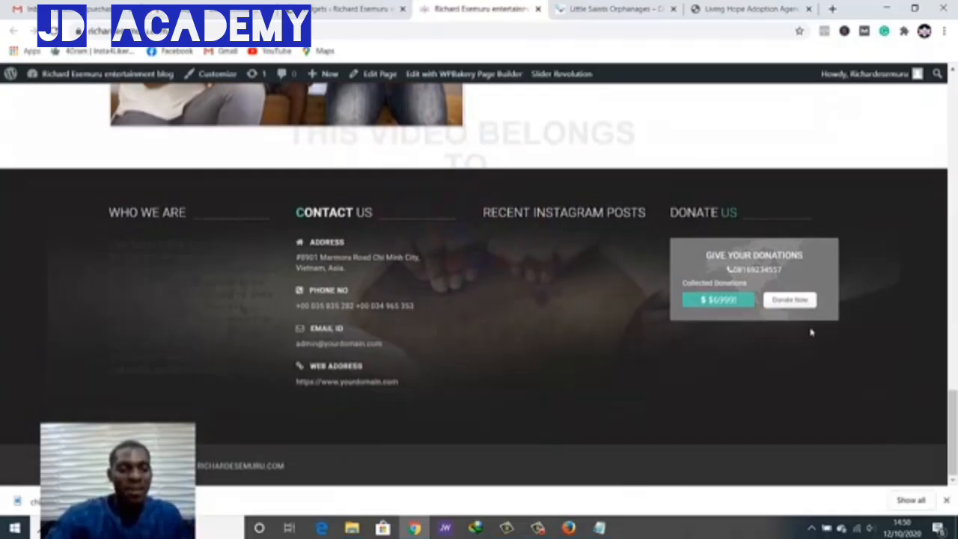
pyautogui.scroll(1, 812, 333)
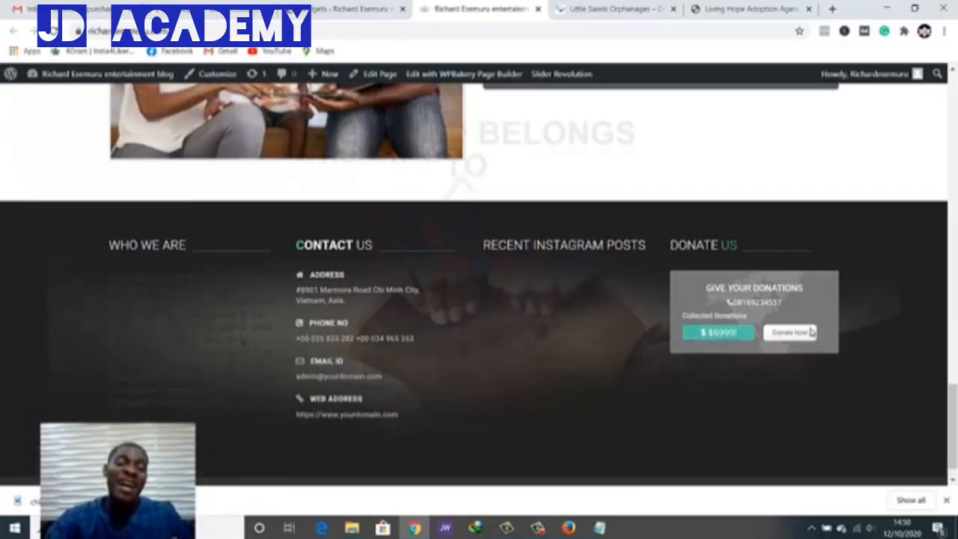
pyautogui.scroll(-1, 811, 333)
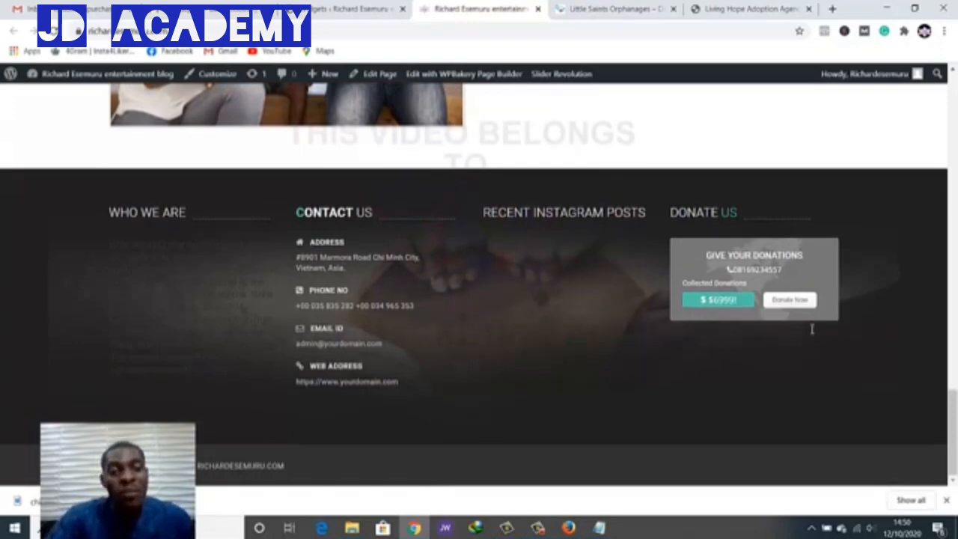
pyautogui.moveTo(297, 257)
pyautogui.mouseDown()
pyautogui.moveTo(310, 244)
pyautogui.moveTo(376, 343)
pyautogui.moveTo(387, 382)
pyautogui.mouseUp()
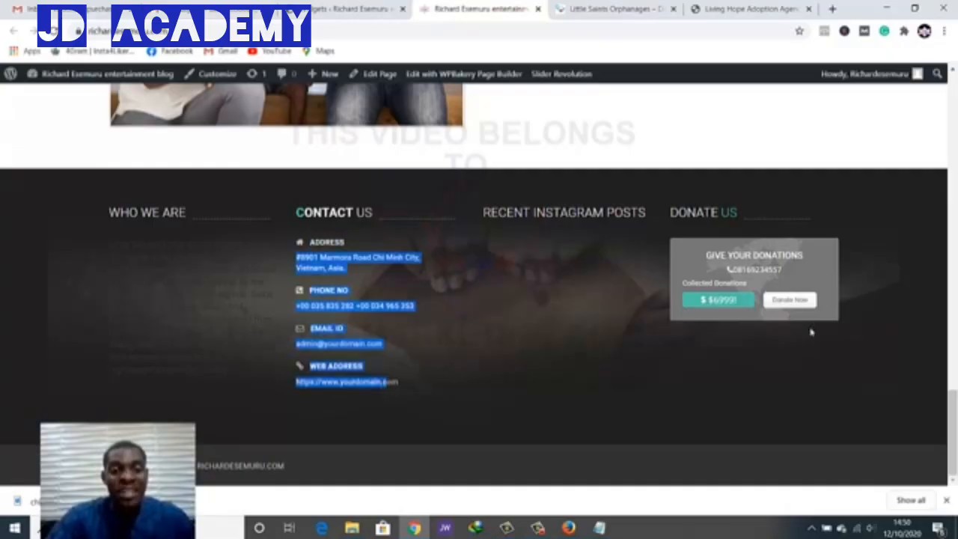
pyautogui.click(419, 374)
# Collapse the Donate Us and Instagram Feeds widgets in the Footer Sidebar
pyautogui.click(360, 9)
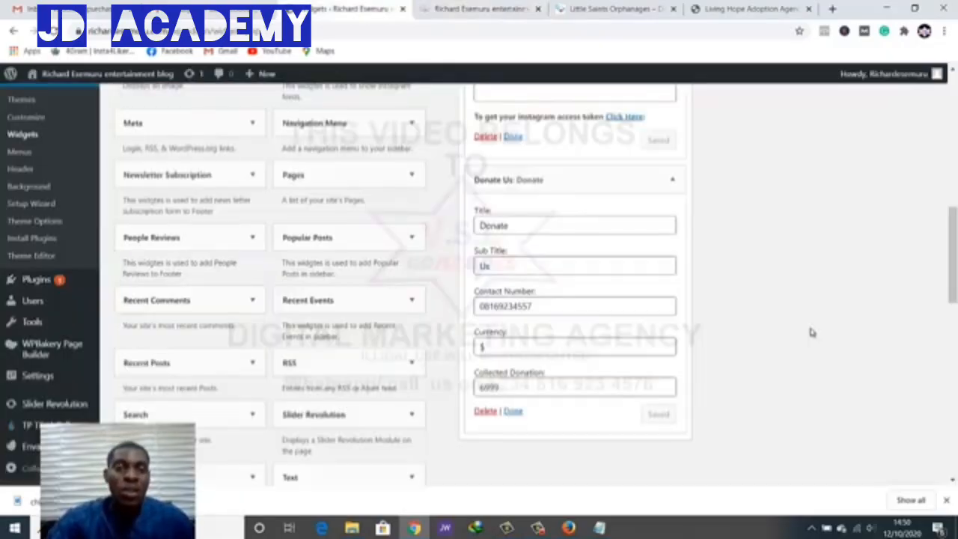
pyautogui.scroll(-1, 814, 327)
pyautogui.scroll(3, 812, 330)
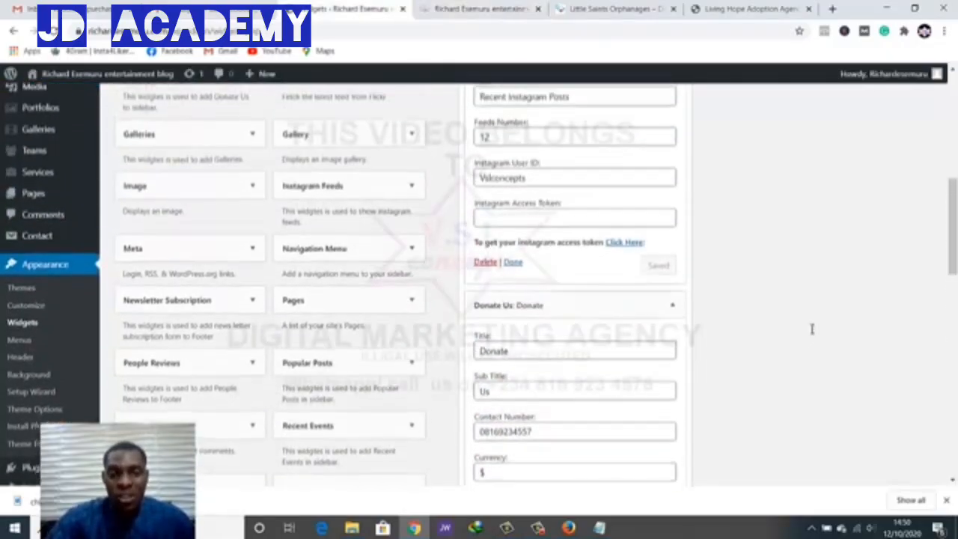
pyautogui.scroll(-3, 812, 329)
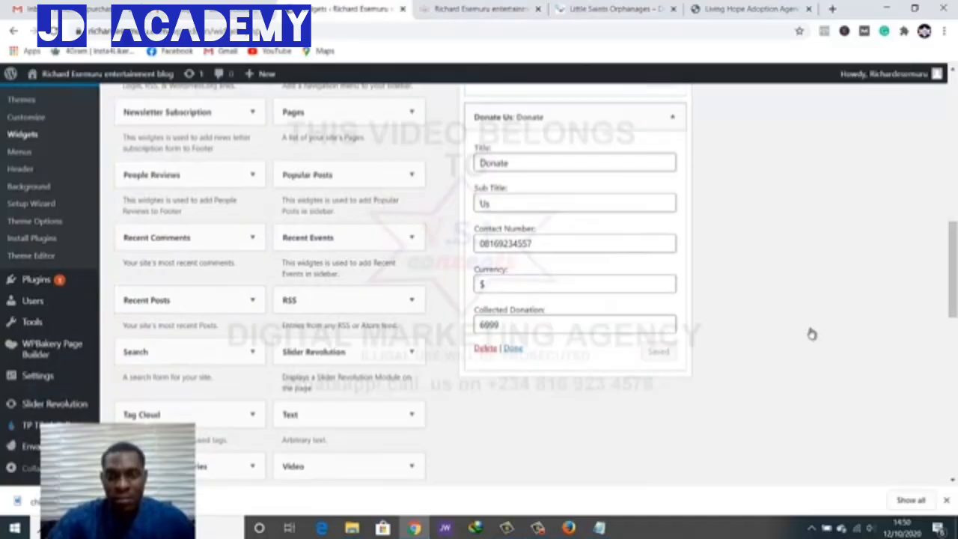
pyautogui.click(672, 116)
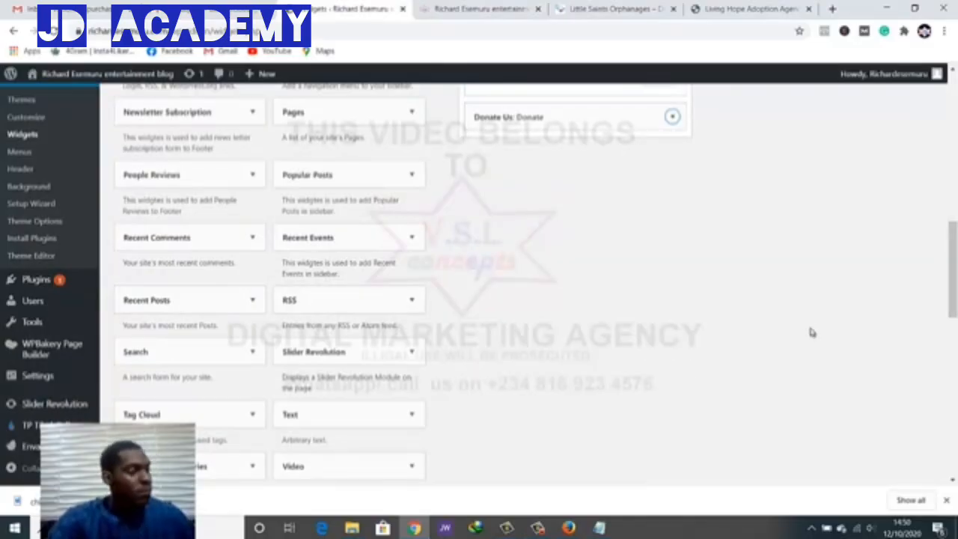
pyautogui.scroll(5, 812, 332)
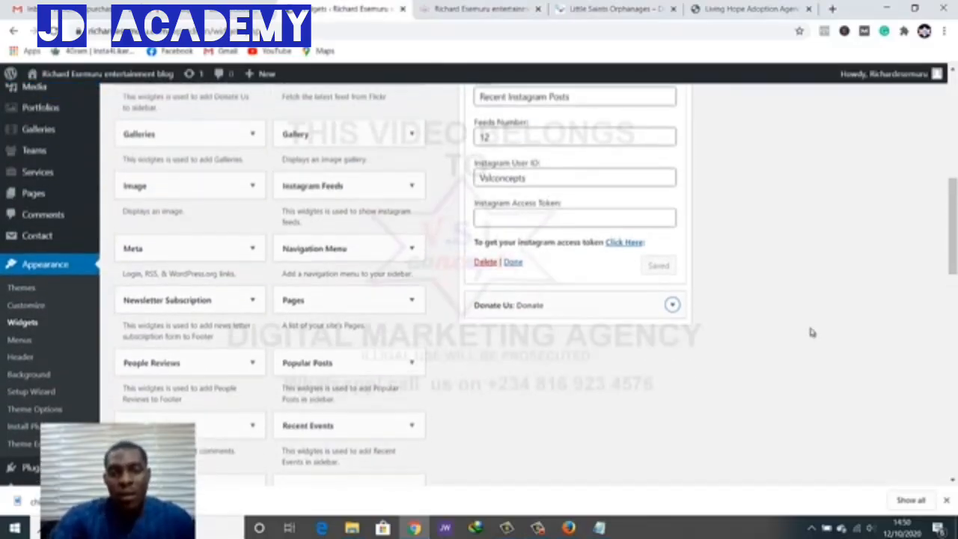
pyautogui.click(673, 177)
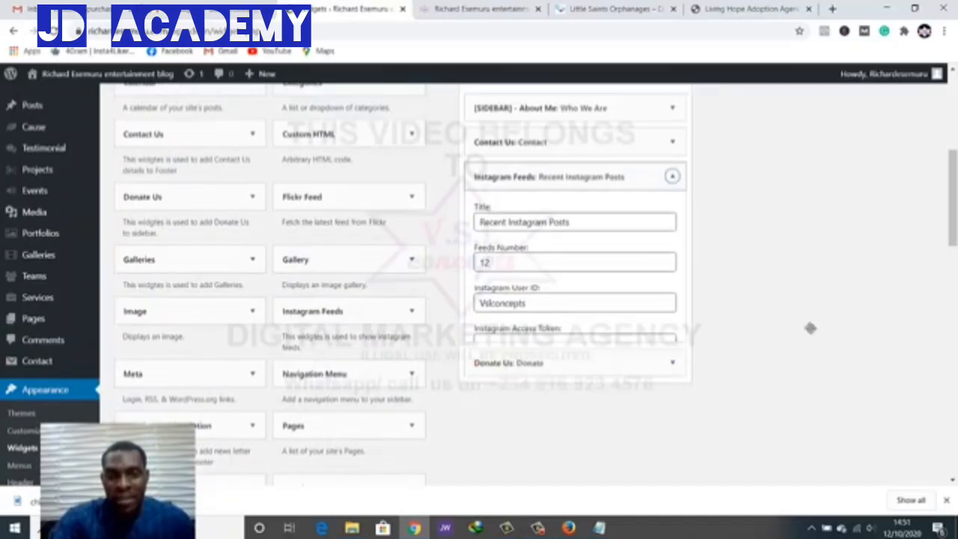
# Review the Contact Us widget's title, subtitle, address, phone, email and website fields, then collapse it
pyautogui.click(673, 143)
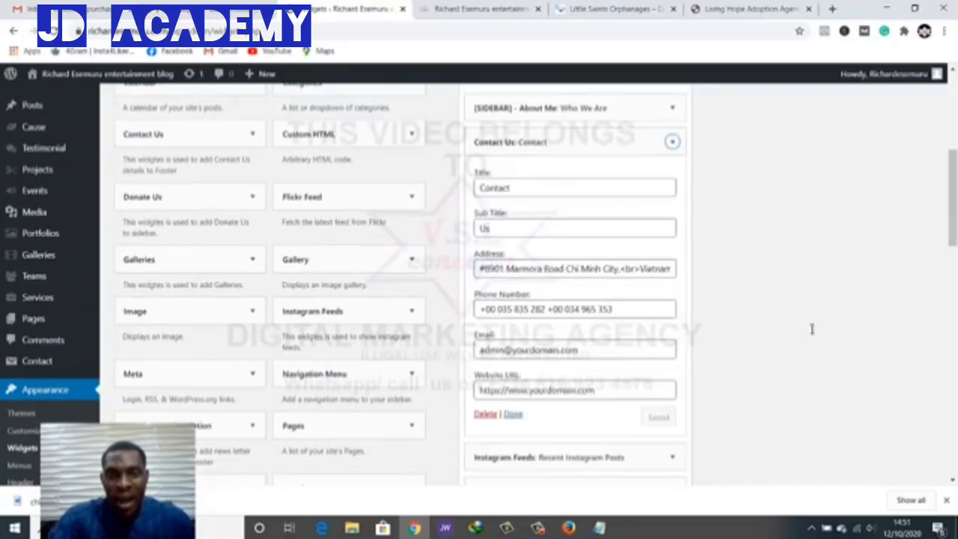
pyautogui.click(517, 188)
pyautogui.click(506, 228)
pyautogui.click(629, 269)
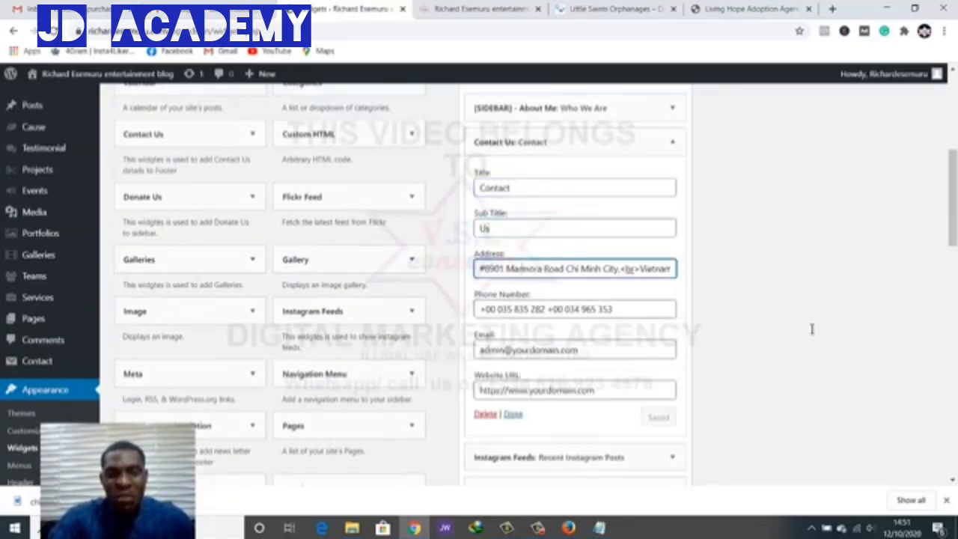
pyautogui.click(529, 309)
pyautogui.click(546, 350)
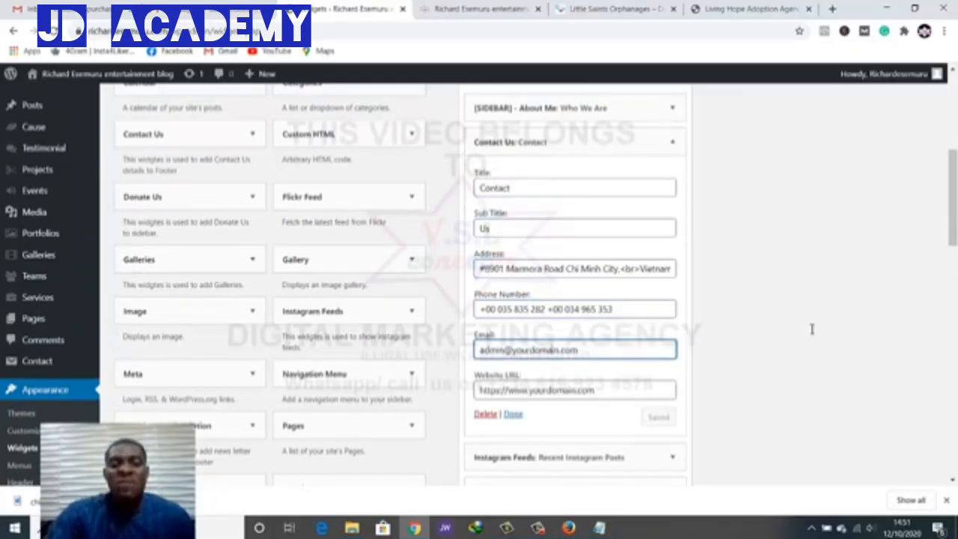
pyautogui.click(557, 390)
pyautogui.scroll(1, 812, 329)
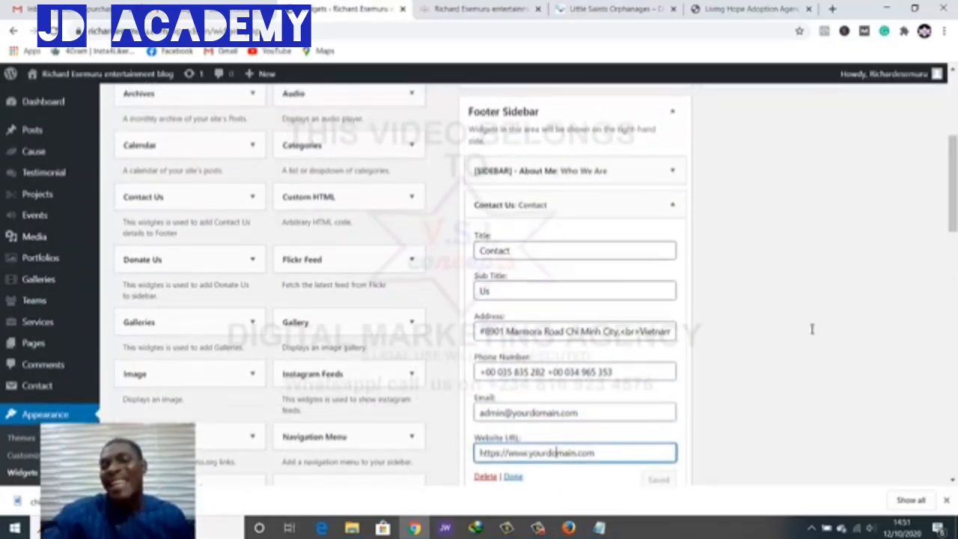
pyautogui.click(673, 204)
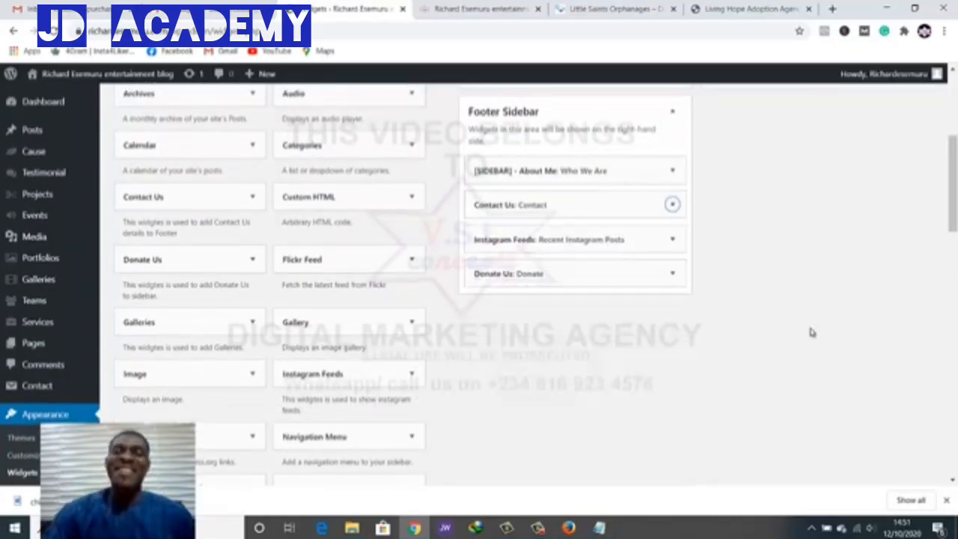
pyautogui.scroll(3, 811, 332)
pyautogui.scroll(-4, 812, 332)
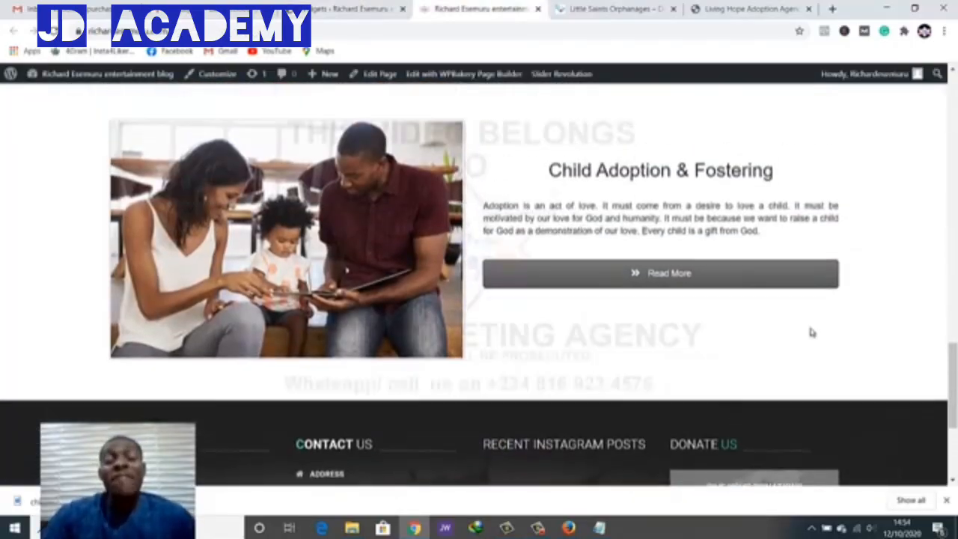
pyautogui.scroll(-3, 812, 332)
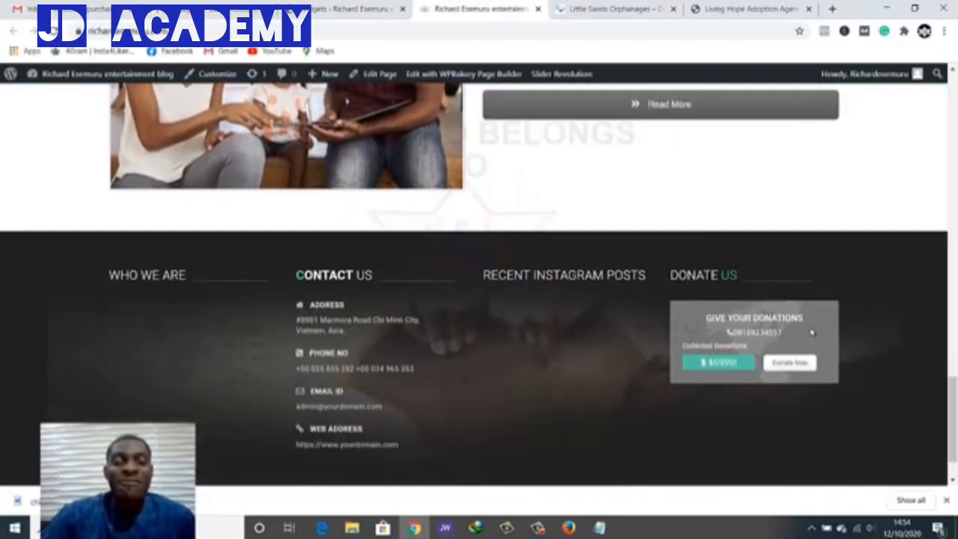
# Scroll the live homepage up to the hero, then return to the Widgets admin
pyautogui.scroll(5, 812, 333)
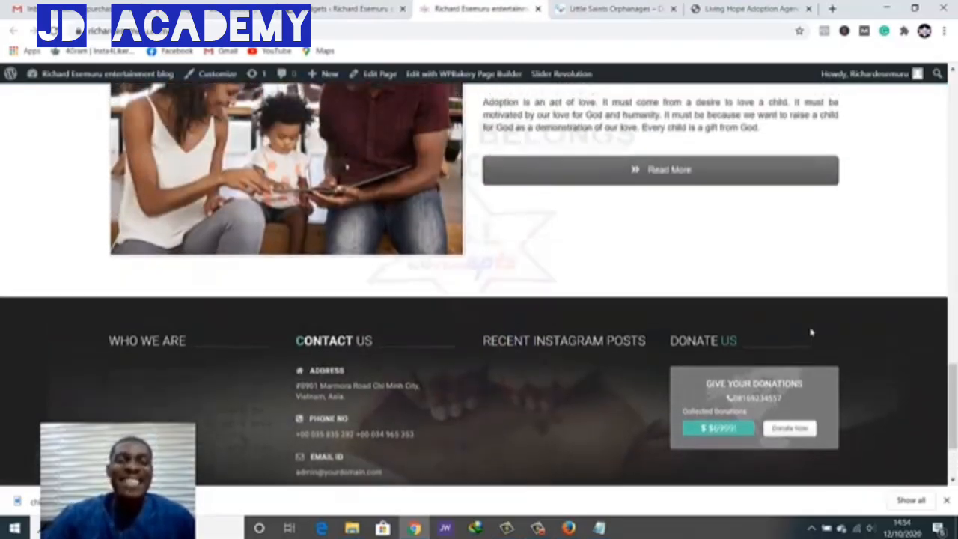
pyautogui.scroll(10, 813, 332)
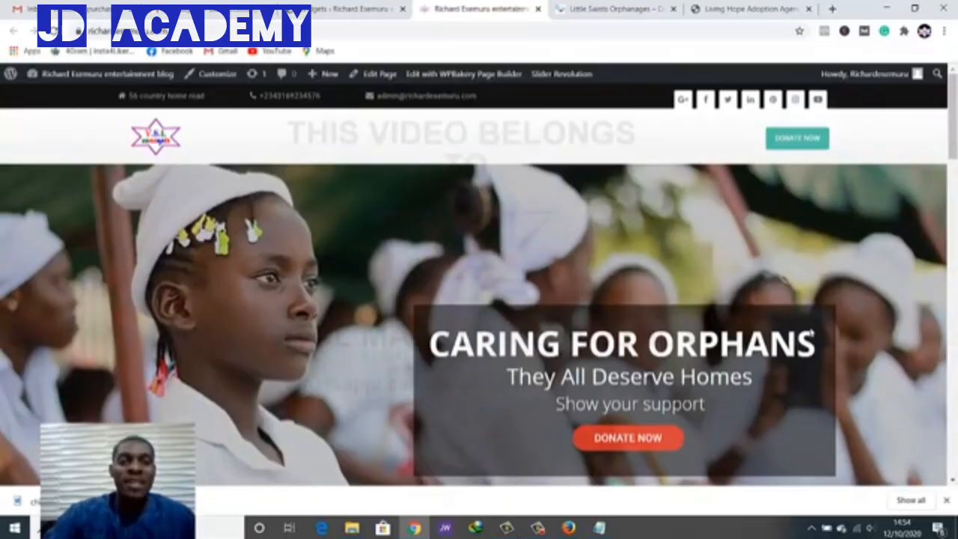
pyautogui.scroll(-1, 813, 332)
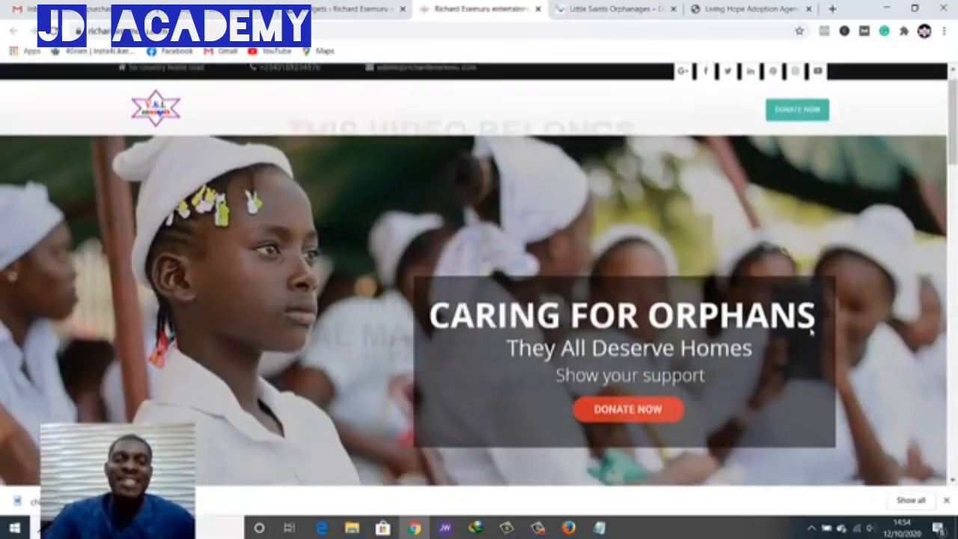
pyautogui.scroll(1, 812, 332)
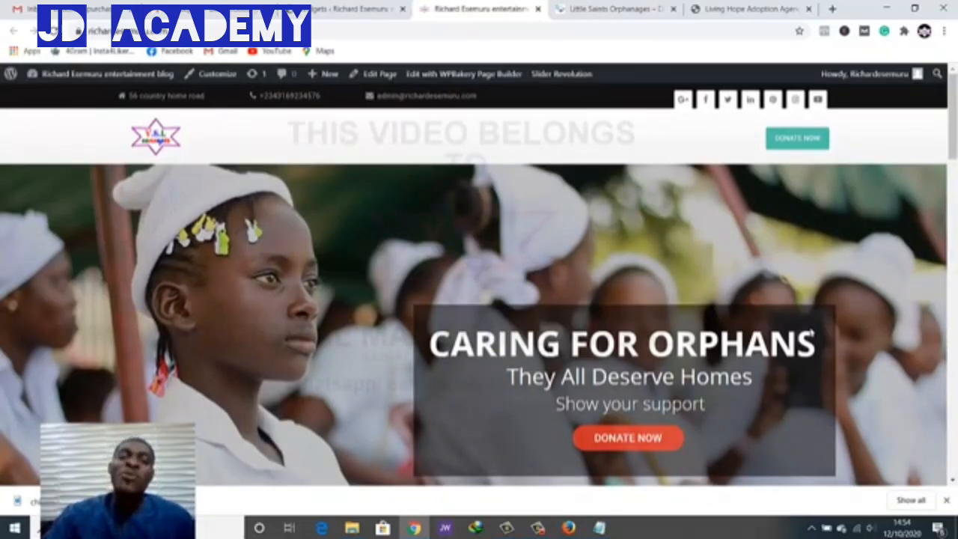
pyautogui.hotkey('ctrl', 'shift', 'Tab')
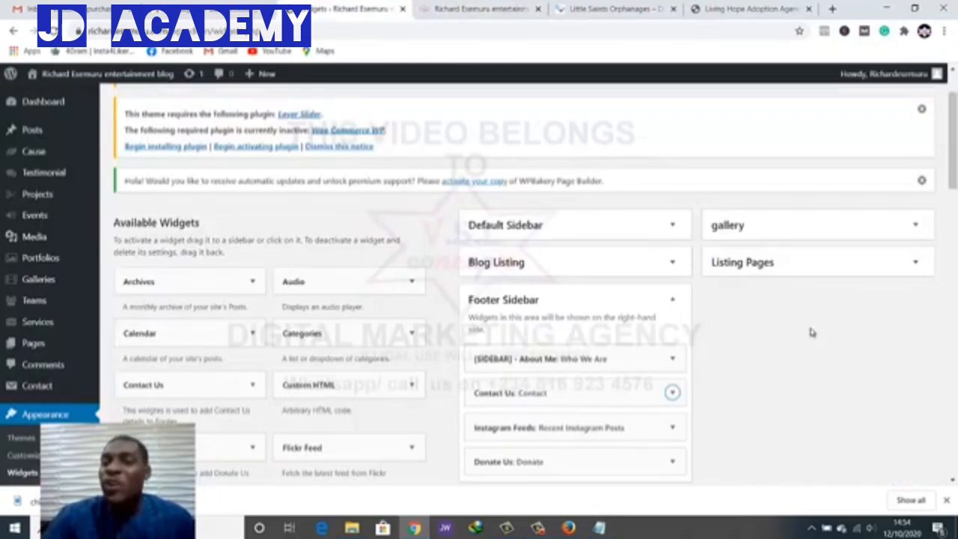
# On the Menus screen, check the menu list, keep 'home', and select the Menu Name field
pyautogui.scroll(-3, 812, 332)
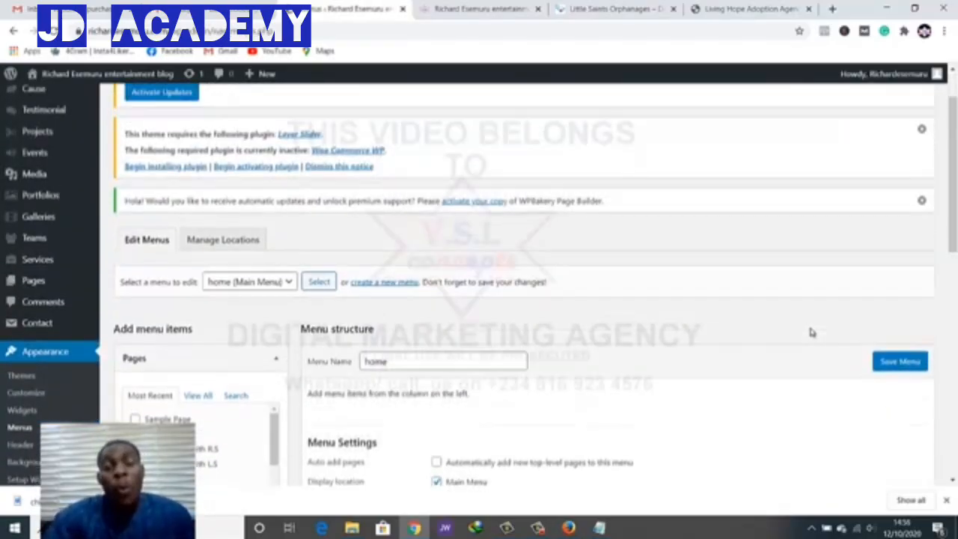
pyautogui.scroll(-3, 812, 332)
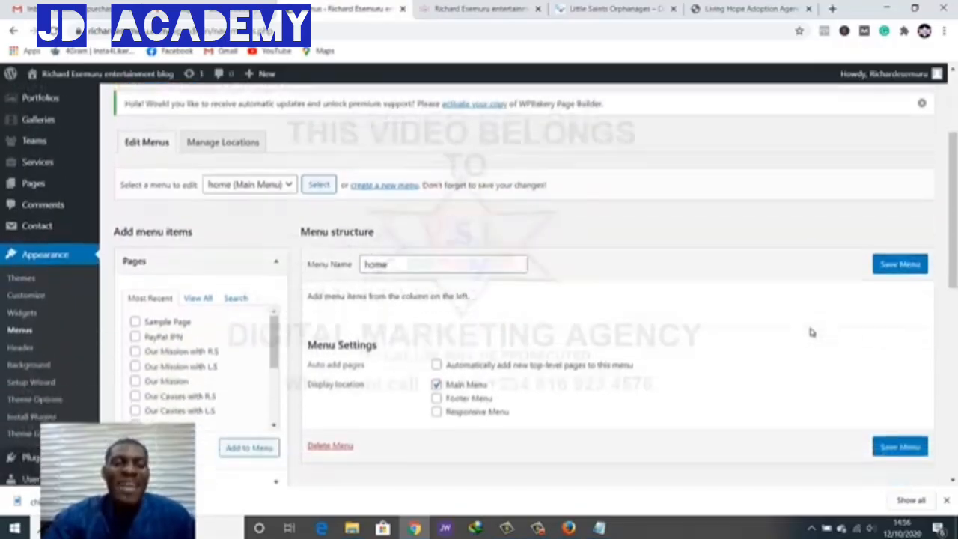
pyautogui.click(254, 157)
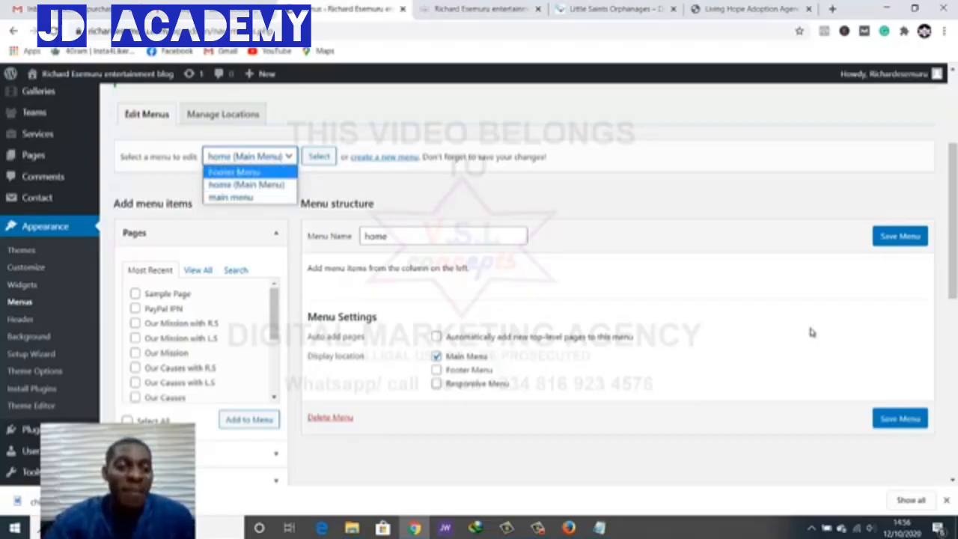
pyautogui.click(813, 333)
pyautogui.scroll(-5, 813, 333)
pyautogui.scroll(3, 813, 333)
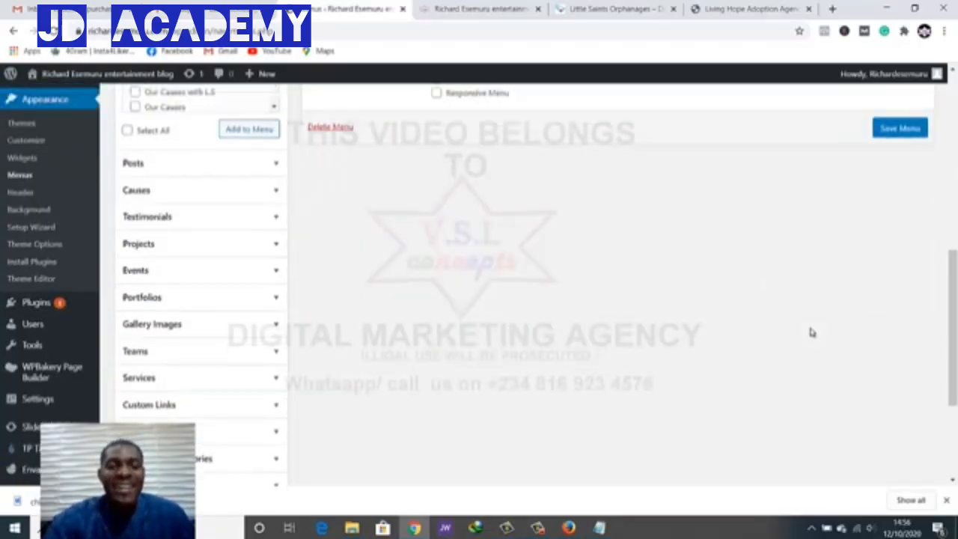
pyautogui.scroll(1, 812, 332)
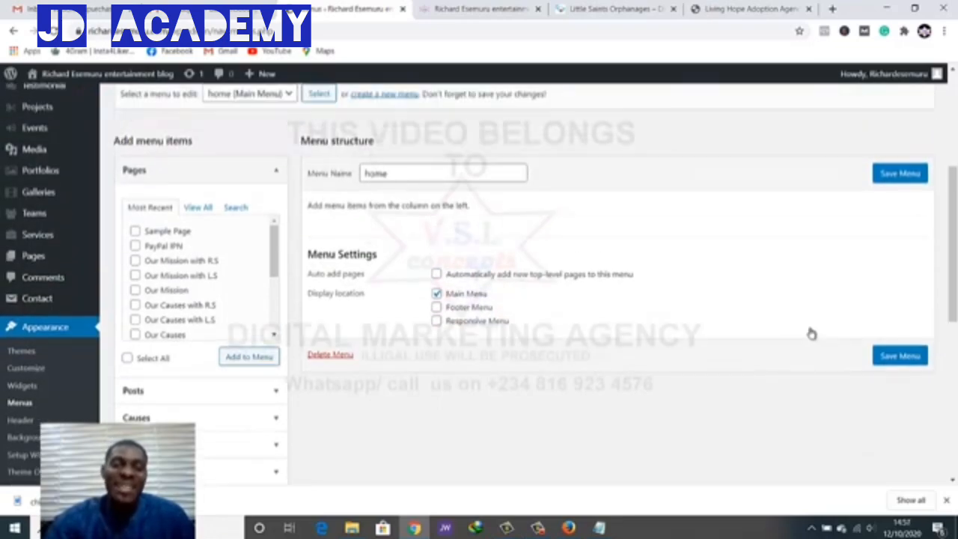
pyautogui.scroll(1, 813, 333)
pyautogui.scroll(1, 813, 333)
pyautogui.click(382, 236)
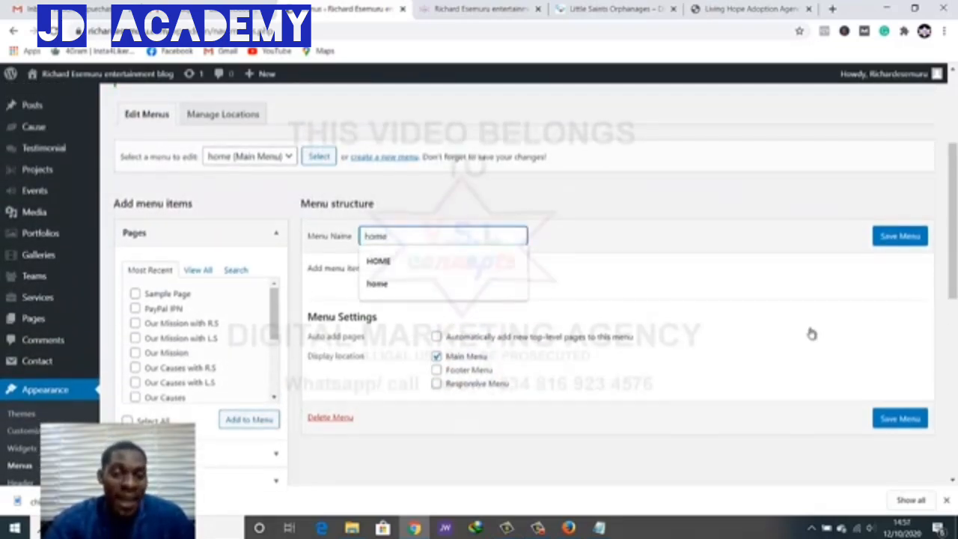
pyautogui.click(812, 333)
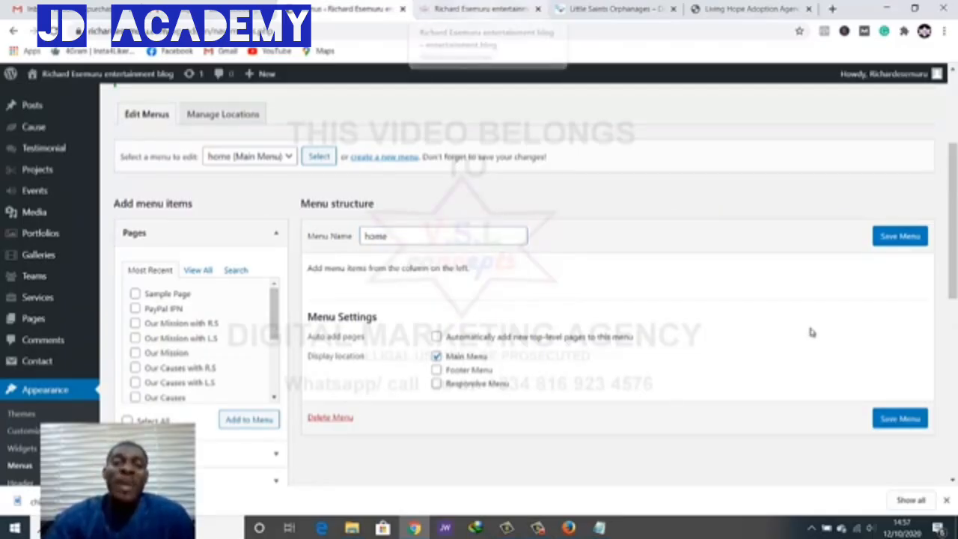
pyautogui.hotkey('ctrl', 'Tab')
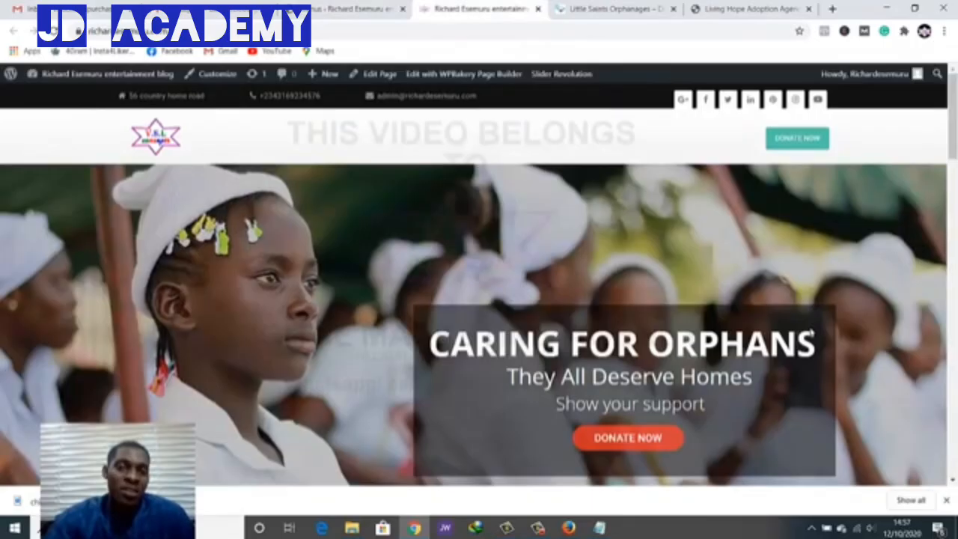
pyautogui.hotkey('ctrl', 'Tab')
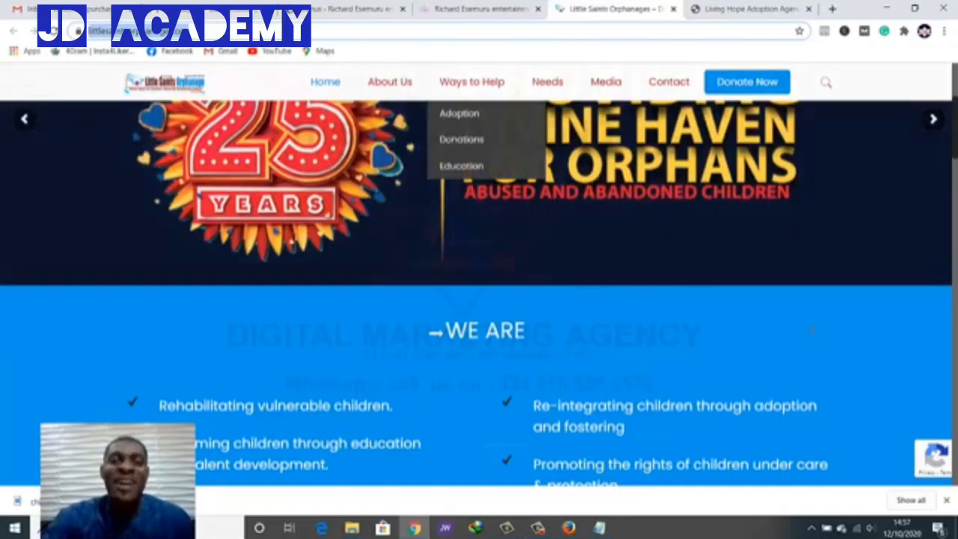
pyautogui.click(479, 9)
pyautogui.hotkey('ctrl', 'shift', 'Tab')
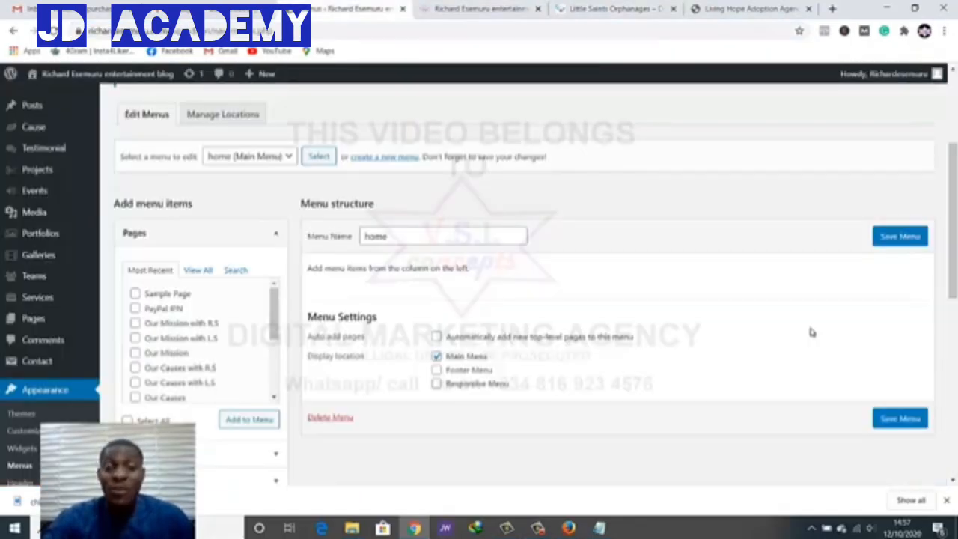
# Show all pages in the Pages box and check About Us and Contact Us
pyautogui.scroll(-1, 812, 332)
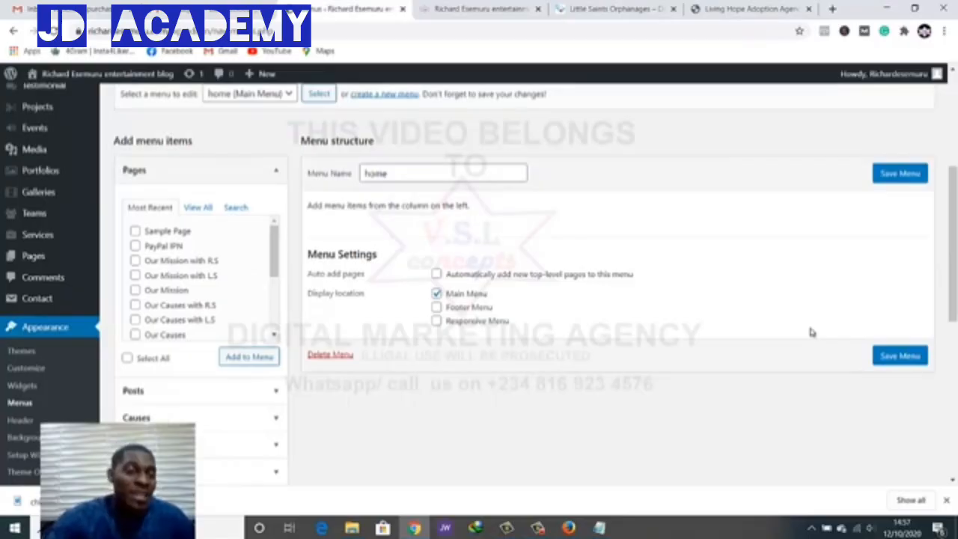
pyautogui.scroll(-2, 201, 277)
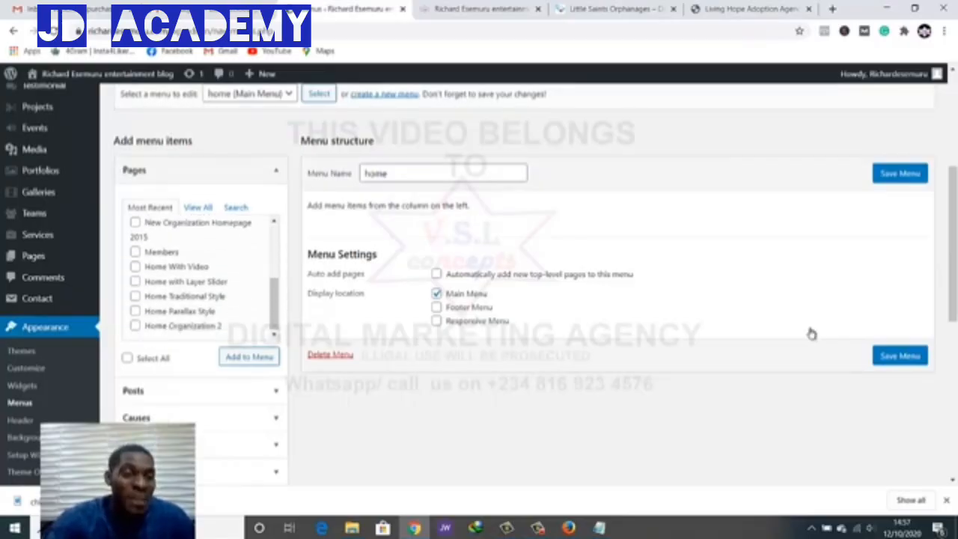
pyautogui.scroll(3, 201, 277)
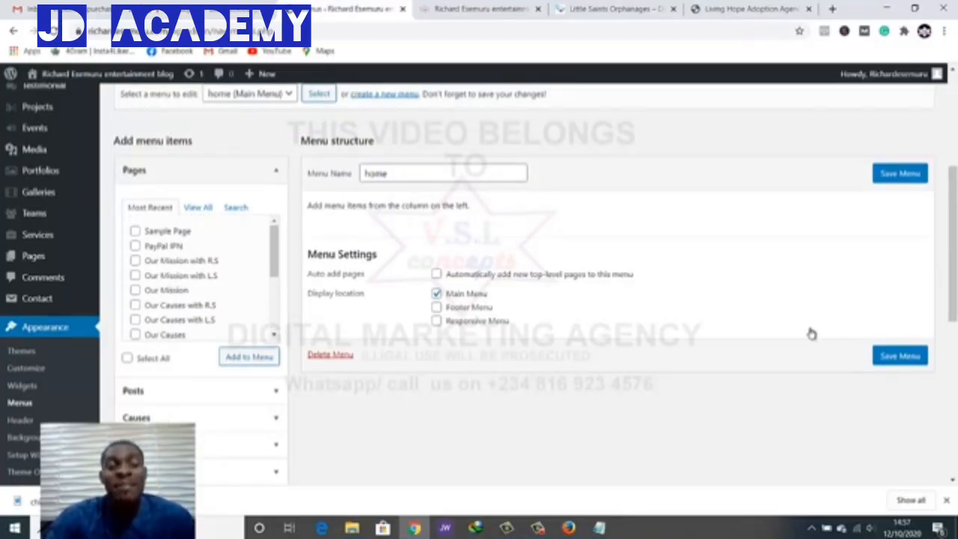
pyautogui.click(198, 207)
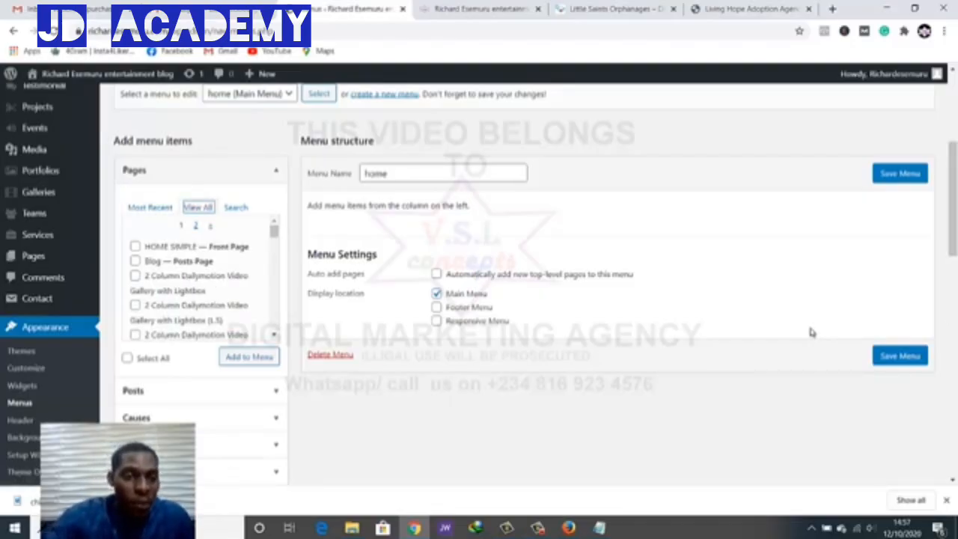
pyautogui.scroll(-5, 198, 277)
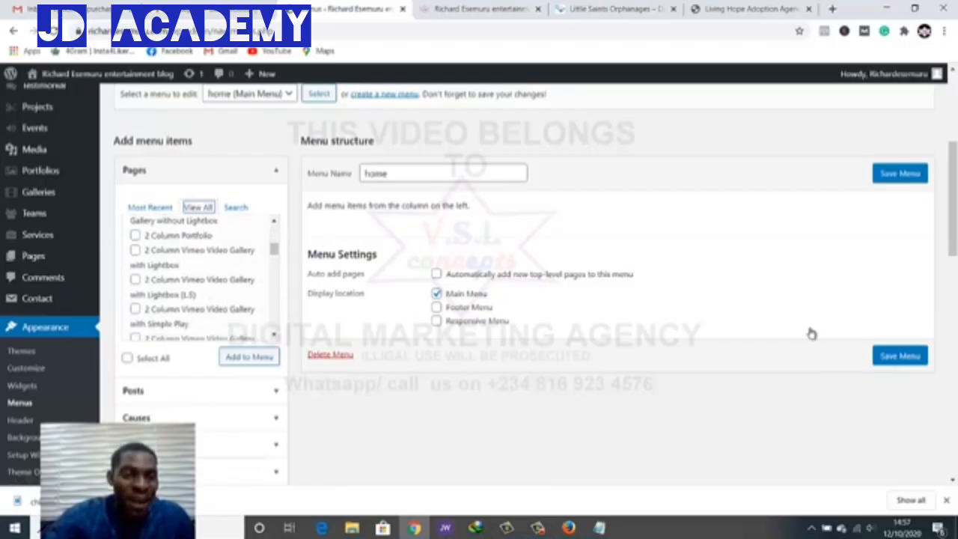
pyautogui.scroll(-6, 199, 278)
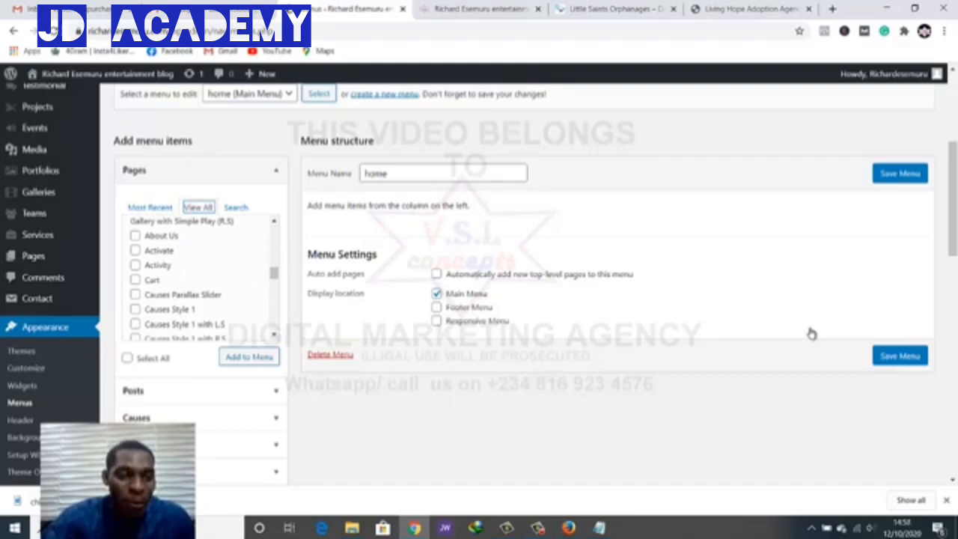
pyautogui.click(135, 236)
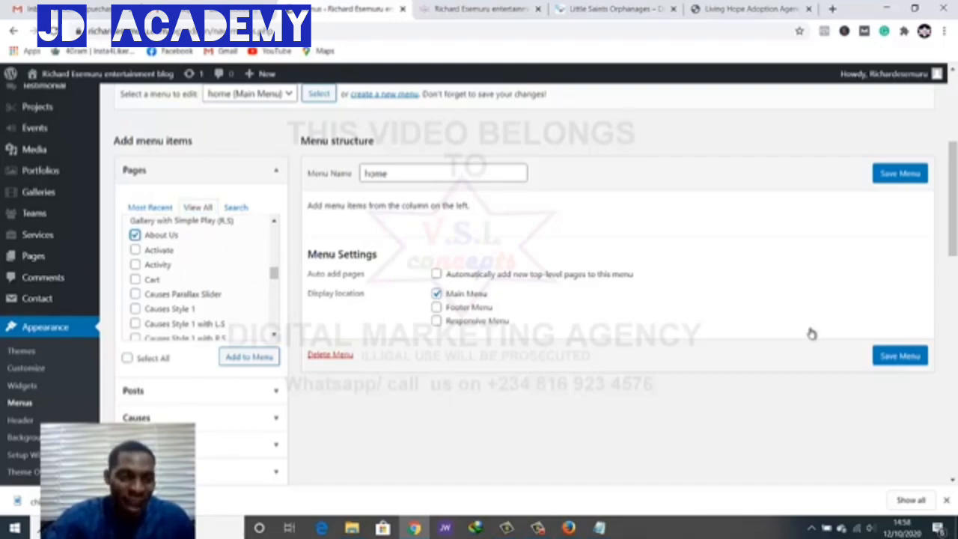
pyautogui.scroll(-5, 202, 277)
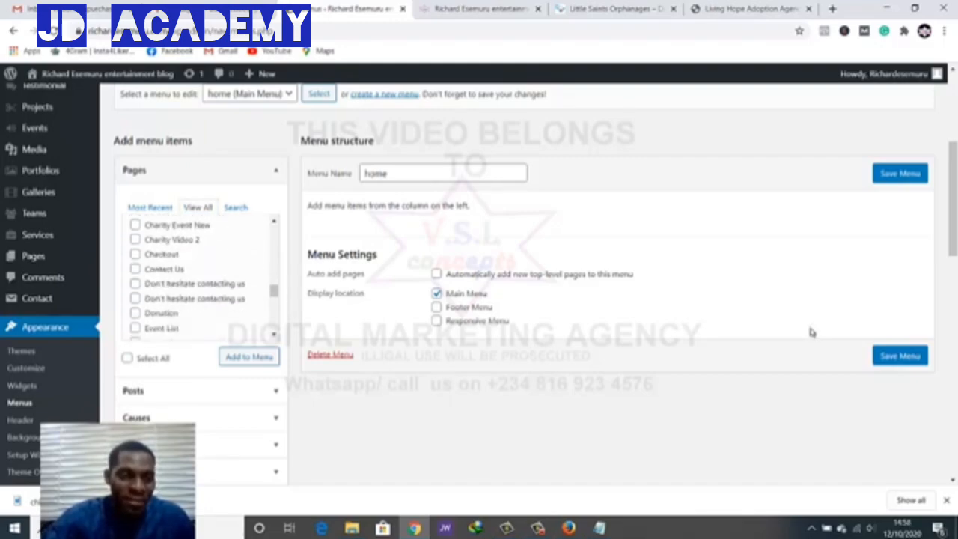
pyautogui.click(135, 269)
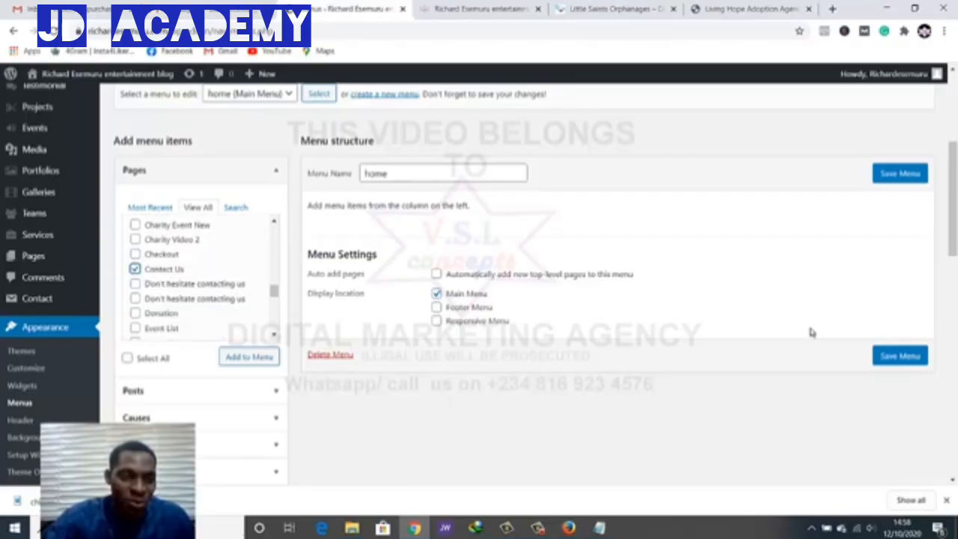
# Check Donation as well and add the three checked pages to the home menu
pyautogui.scroll(-2, 202, 277)
pyautogui.scroll(-1, 202, 277)
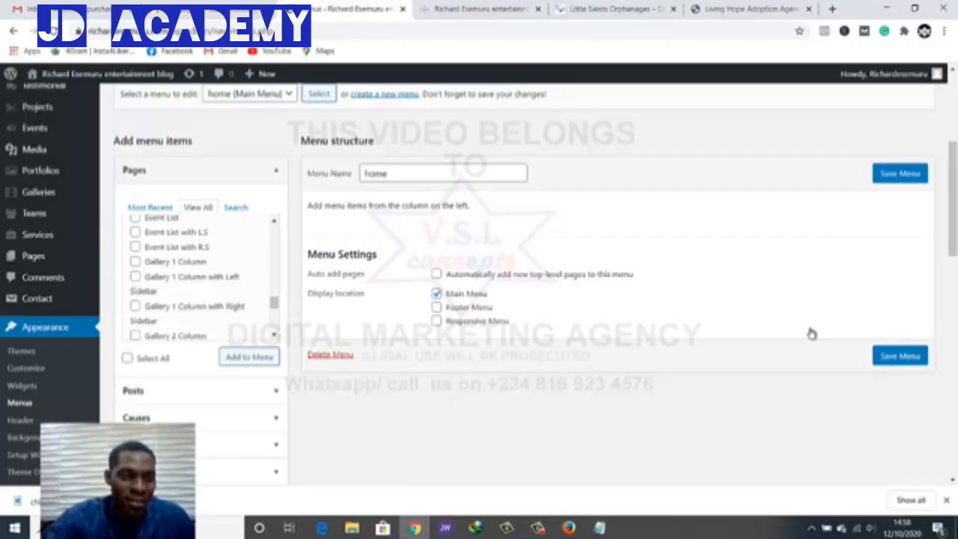
pyautogui.scroll(2, 202, 277)
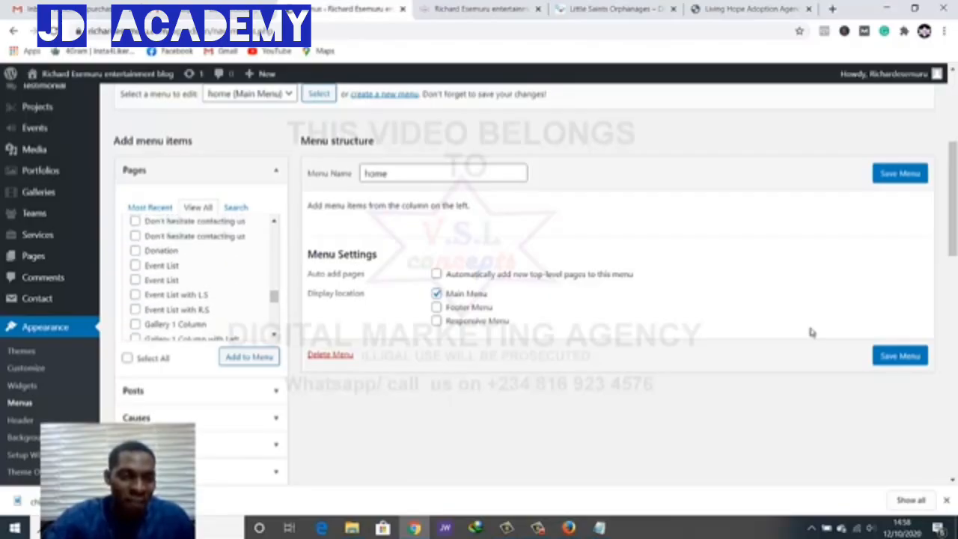
pyautogui.click(135, 251)
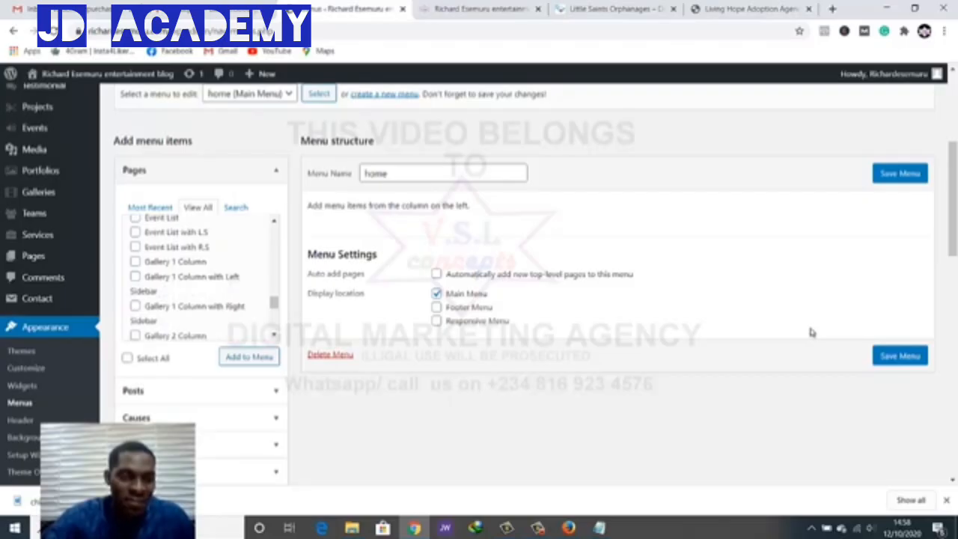
pyautogui.scroll(-1, 201, 278)
pyautogui.scroll(-4, 201, 279)
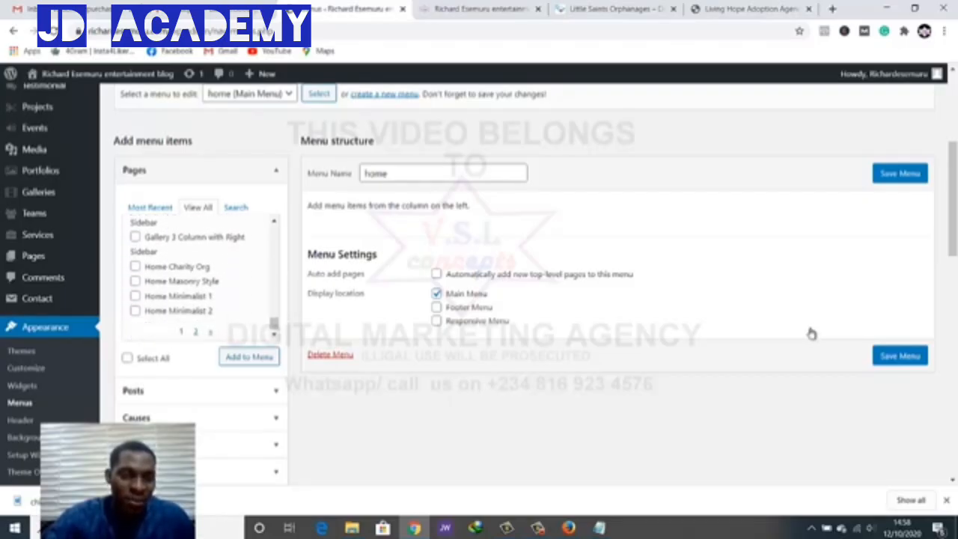
pyautogui.scroll(5, 200, 279)
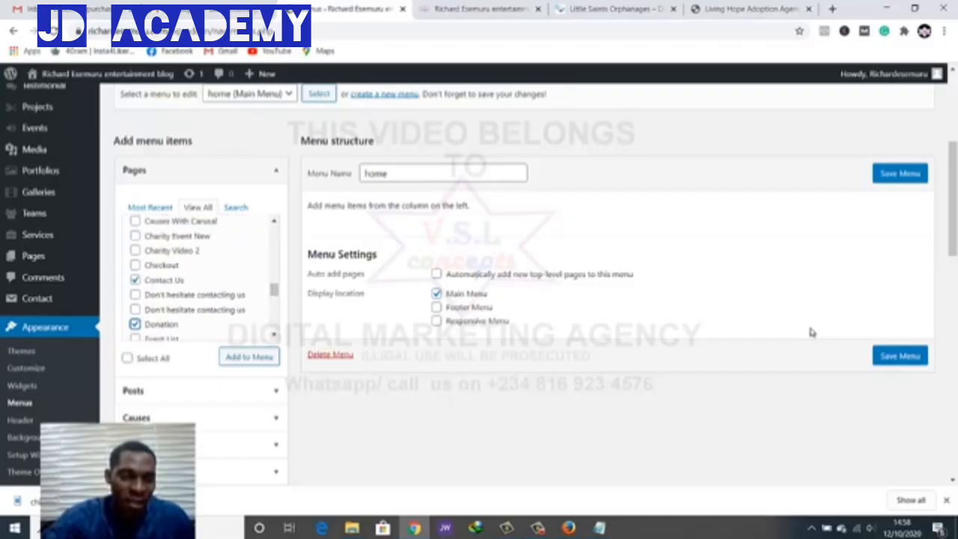
pyautogui.scroll(8, 200, 278)
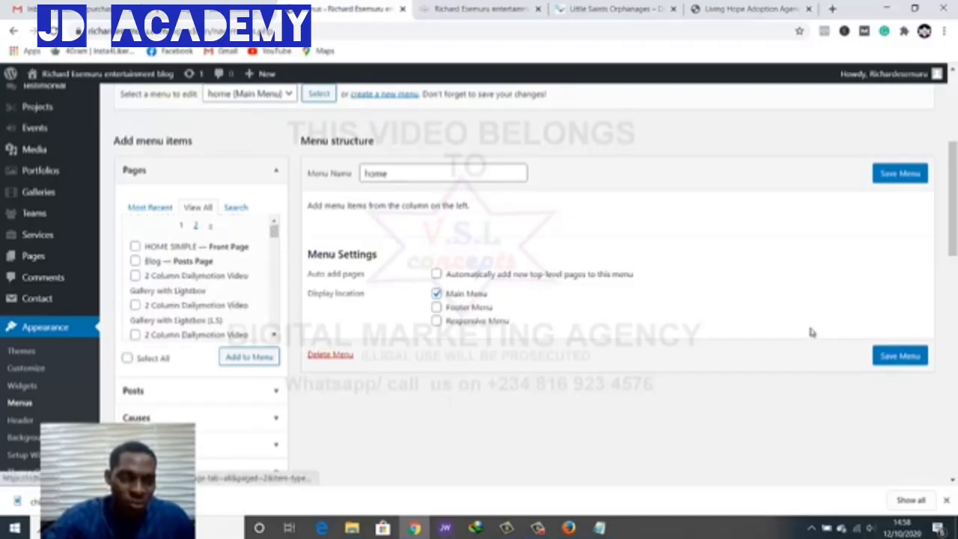
pyautogui.click(250, 357)
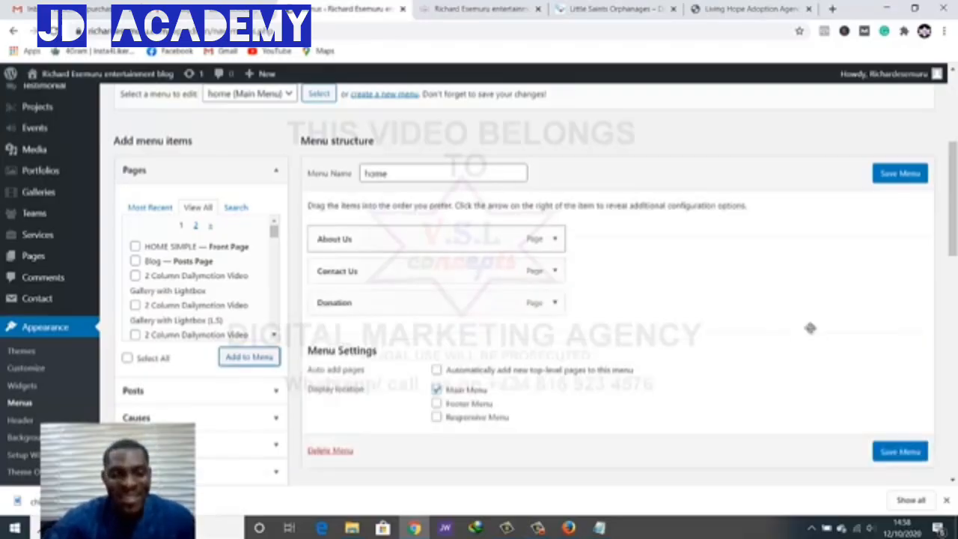
# Check HOME SIMPLE, Blog and Projects in the full pages list and add them to the menu
pyautogui.click(197, 225)
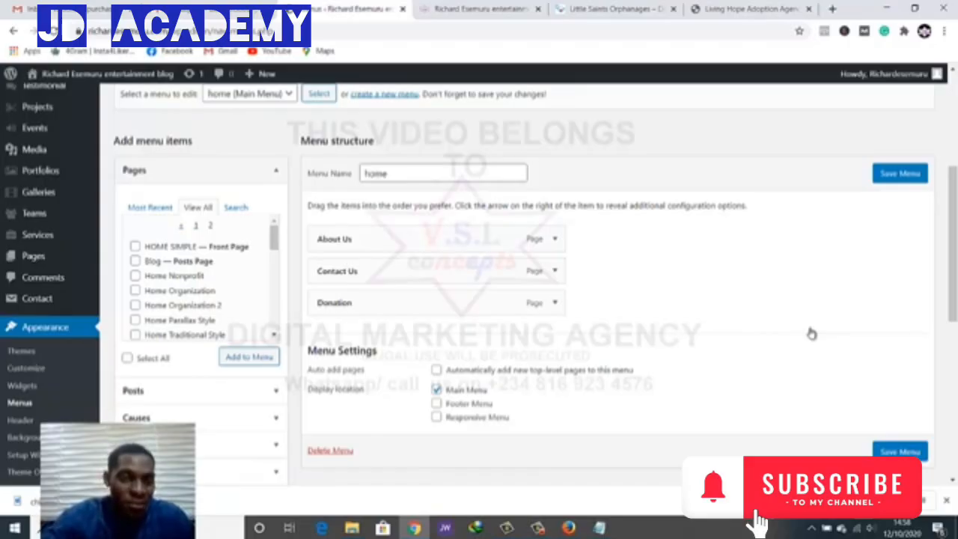
pyautogui.click(135, 247)
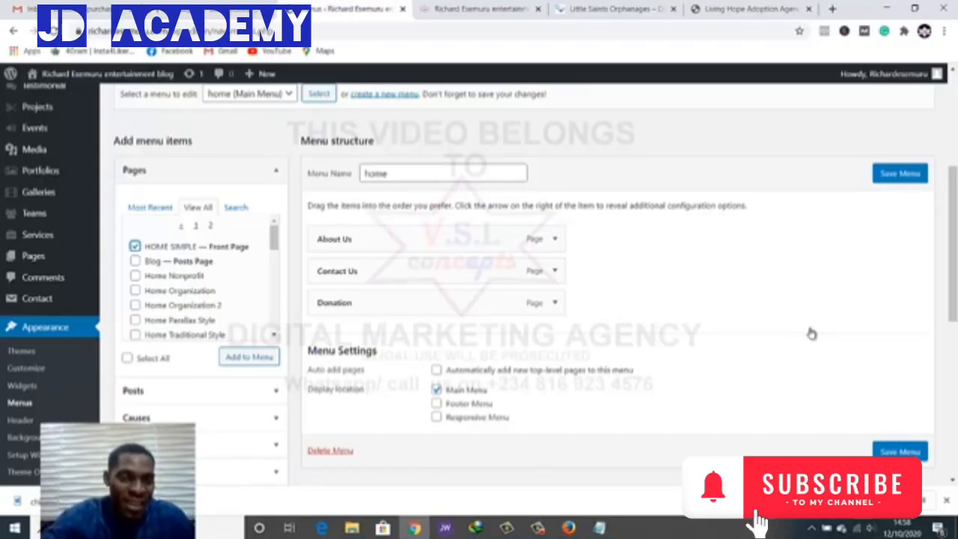
pyautogui.click(135, 260)
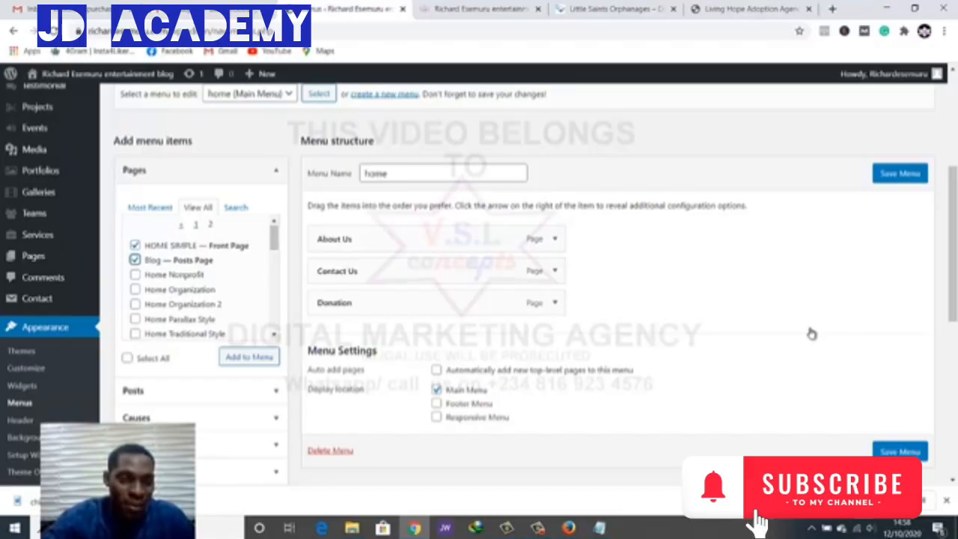
pyautogui.scroll(-1, 202, 277)
pyautogui.scroll(-1, 203, 277)
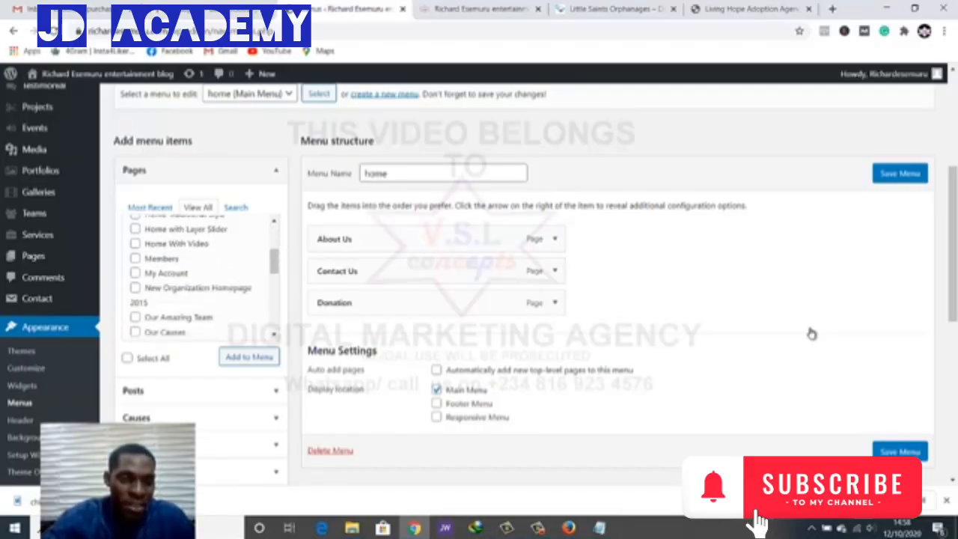
pyautogui.scroll(-1, 203, 277)
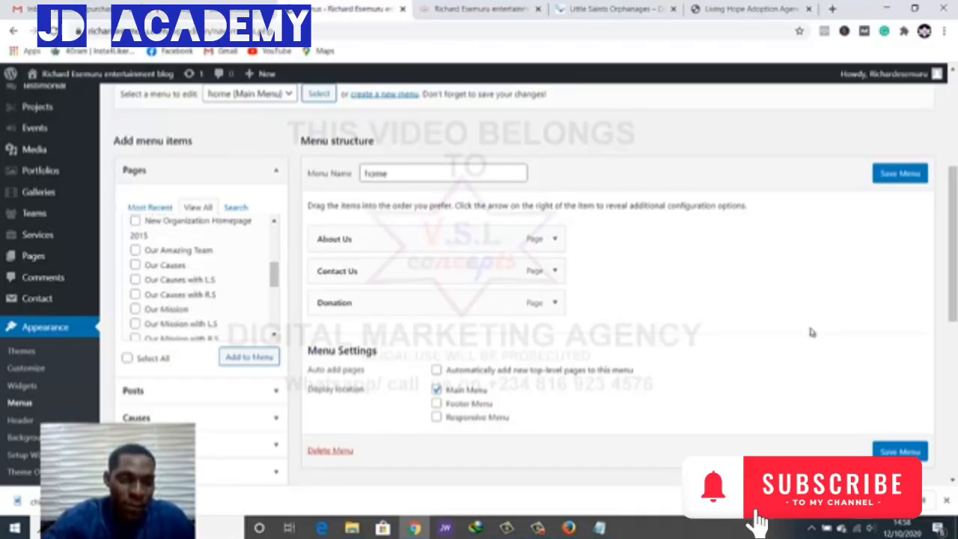
pyautogui.scroll(-1, 202, 277)
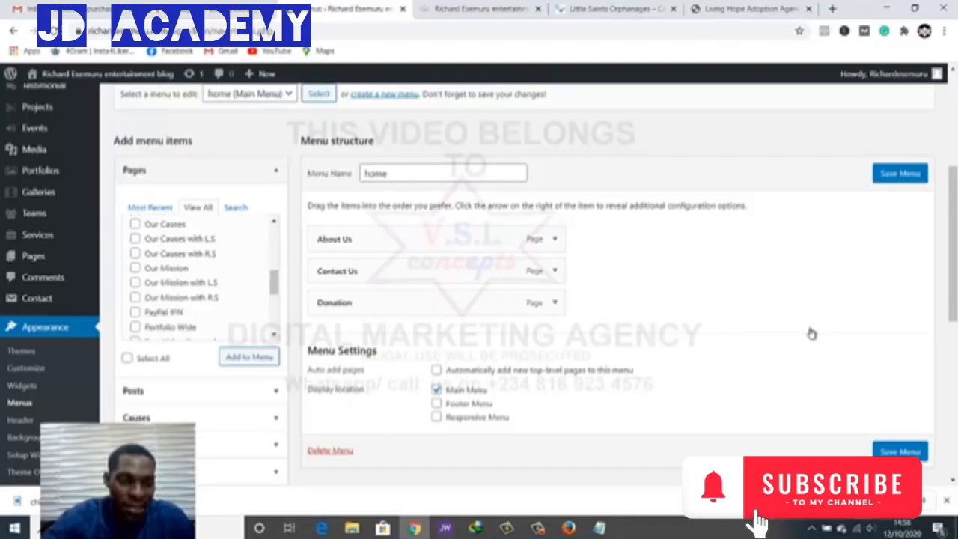
pyautogui.scroll(-1, 202, 277)
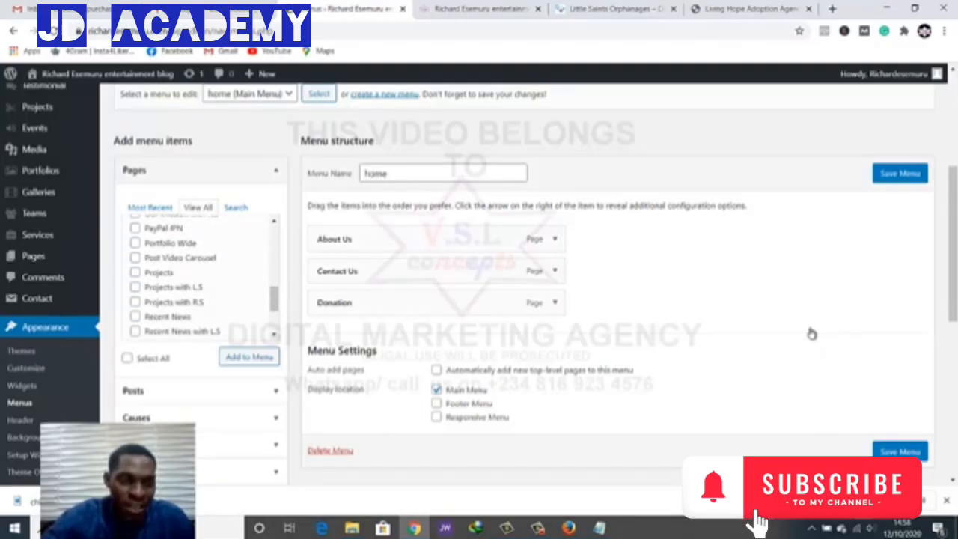
pyautogui.scroll(-1, 202, 277)
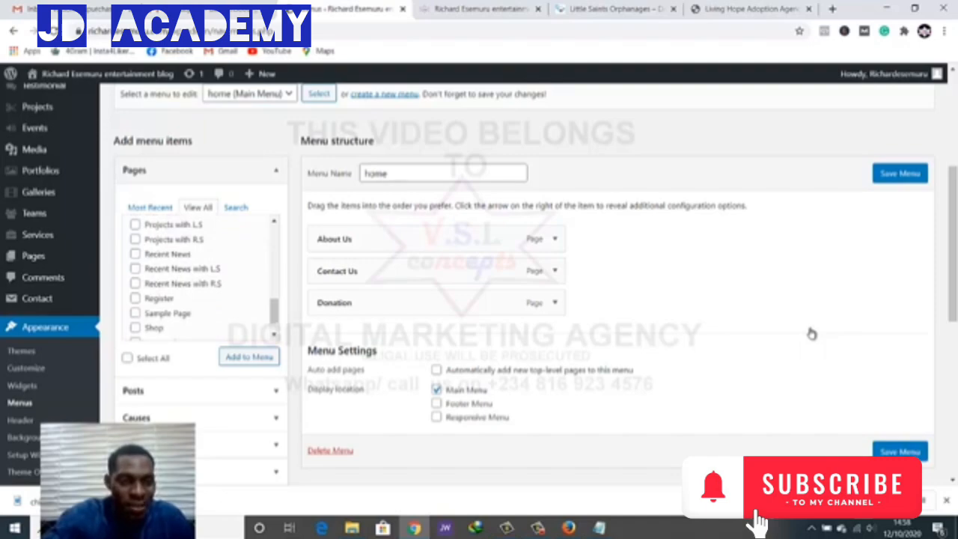
pyautogui.scroll(-1, 202, 277)
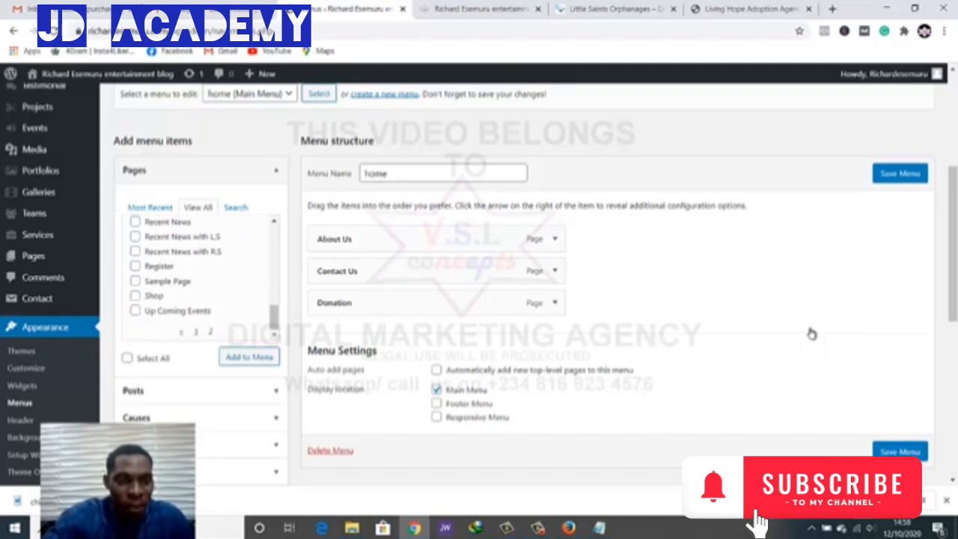
pyautogui.scroll(-1, 812, 334)
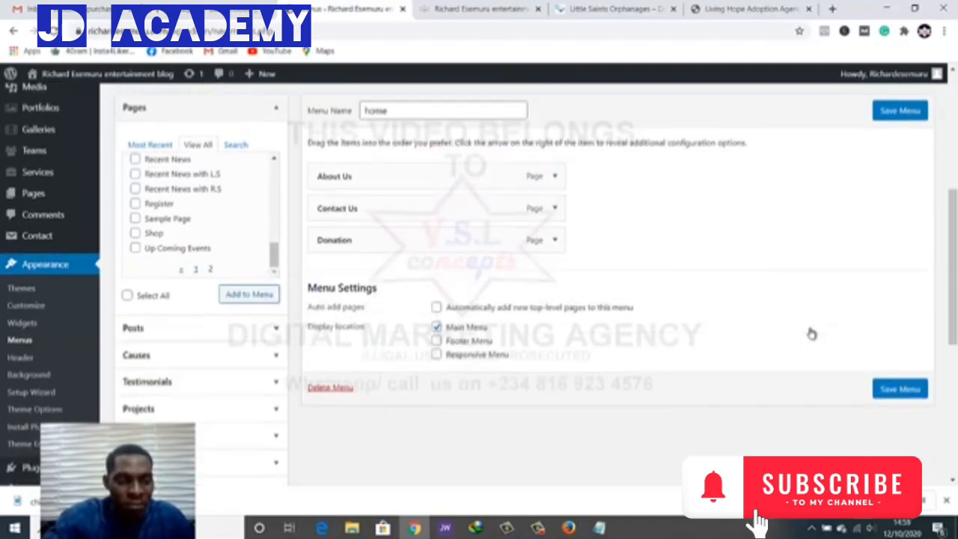
pyautogui.scroll(1, 811, 334)
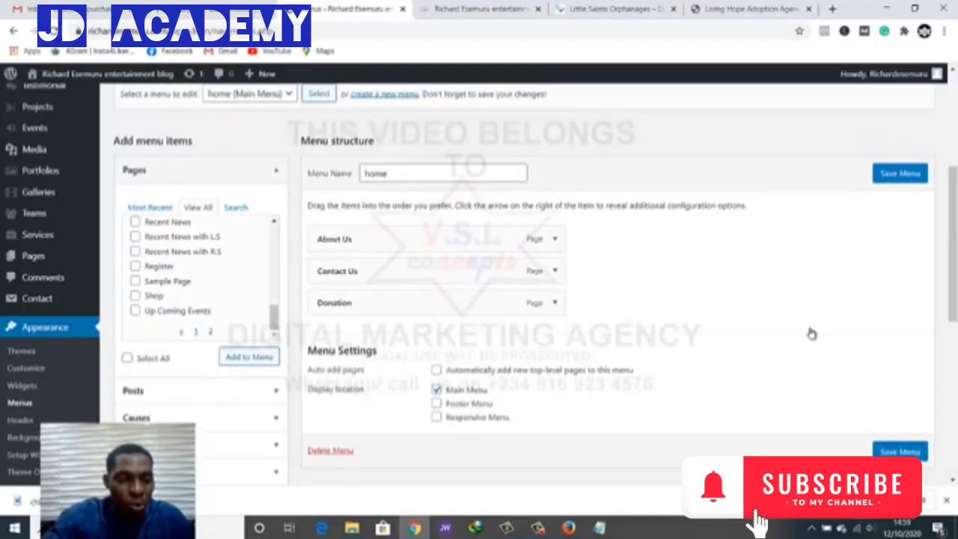
pyautogui.click(249, 357)
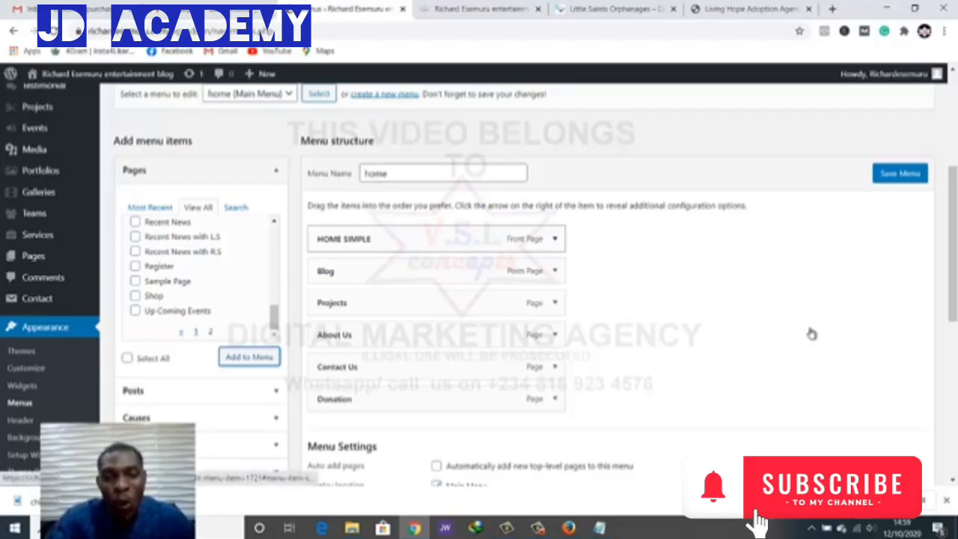
# Change the HOME SIMPLE item's navigation label to HOME
pyautogui.click(555, 239)
pyautogui.moveTo(346, 283); pyautogui.dragTo(378, 283)
pyautogui.press('BackSpace')
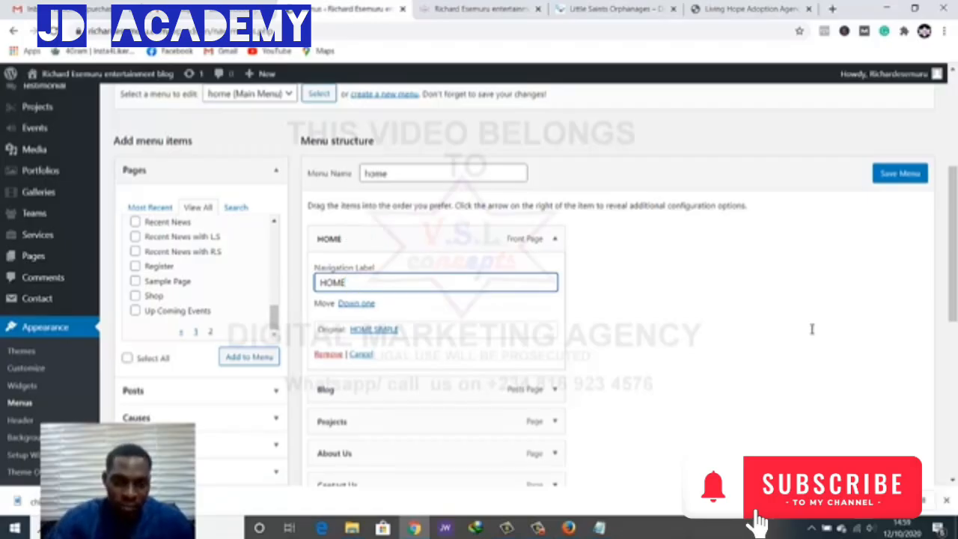
pyautogui.moveTo(345, 282); pyautogui.dragTo(318, 283)
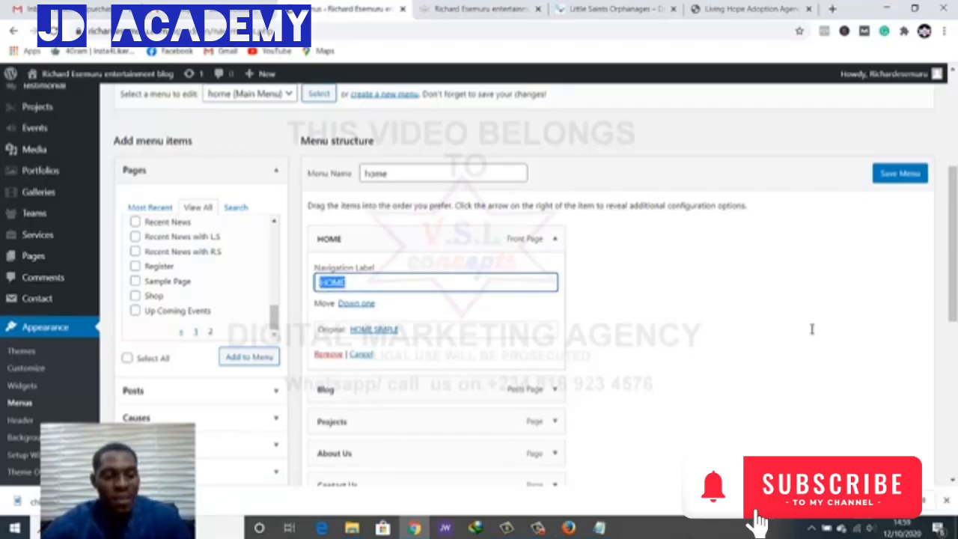
pyautogui.write('Home')
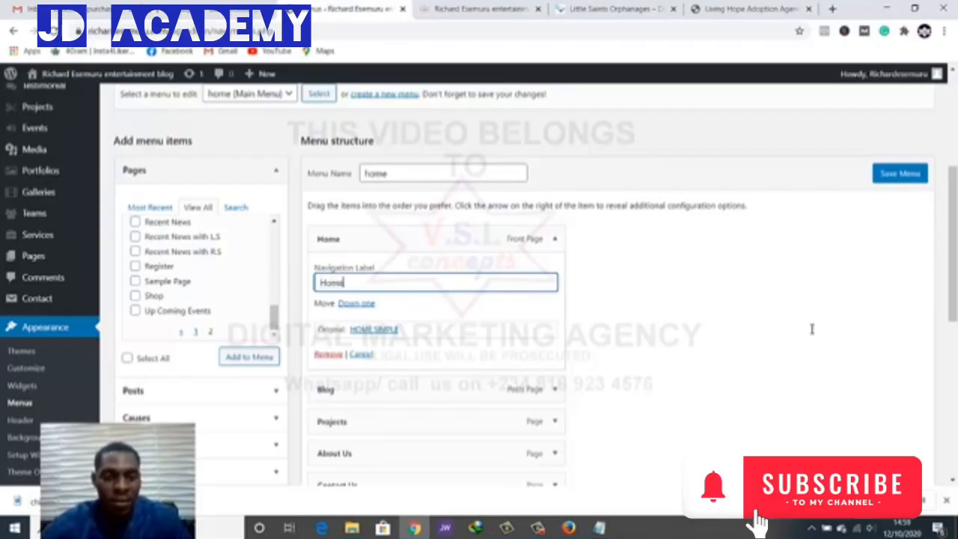
pyautogui.hotkey('ctrl', 'a')
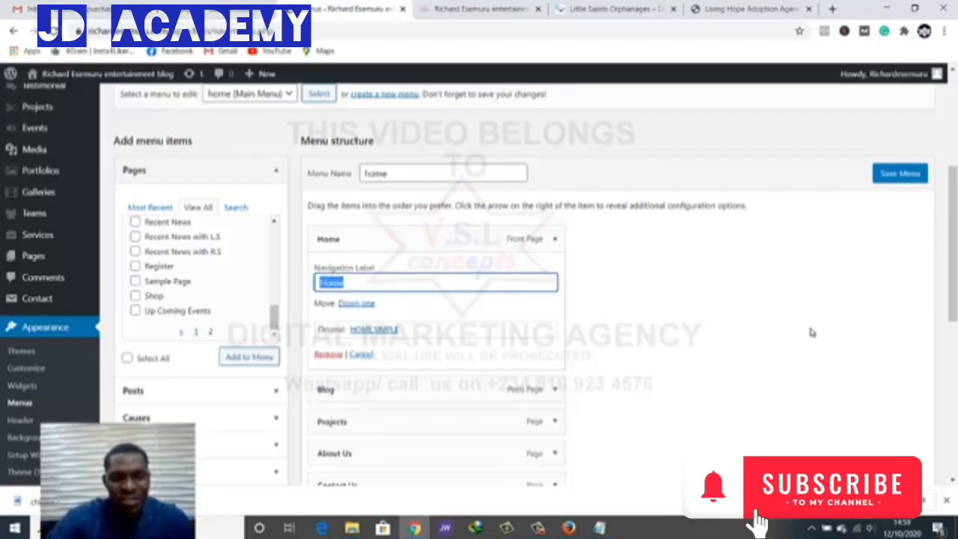
pyautogui.write('HOME')
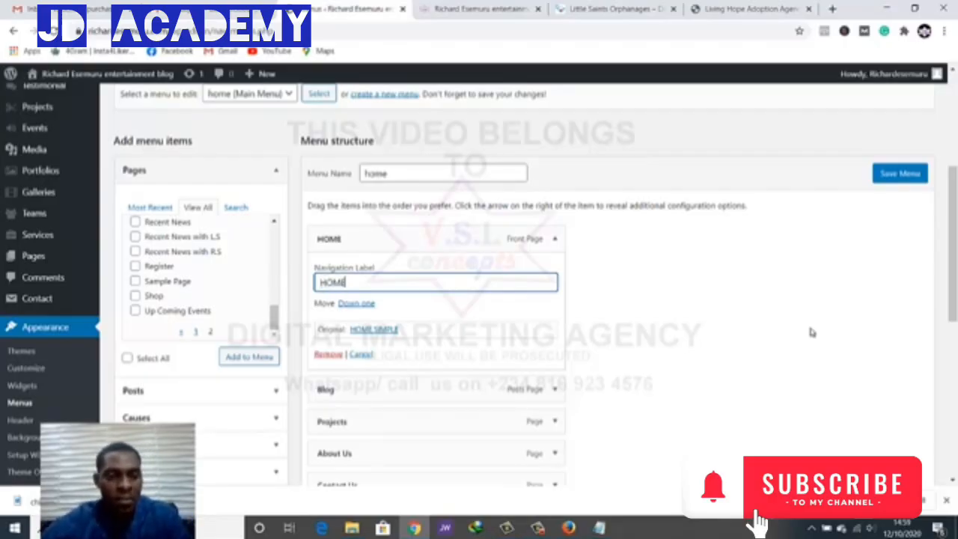
pyautogui.click(812, 330)
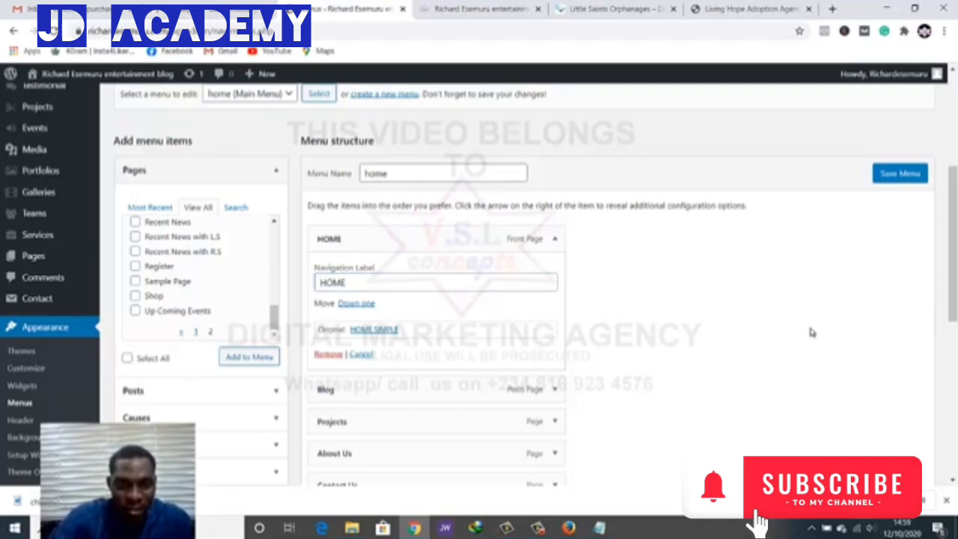
# Expand the Blog item's settings, then save the home menu
pyautogui.scroll(-1, 812, 330)
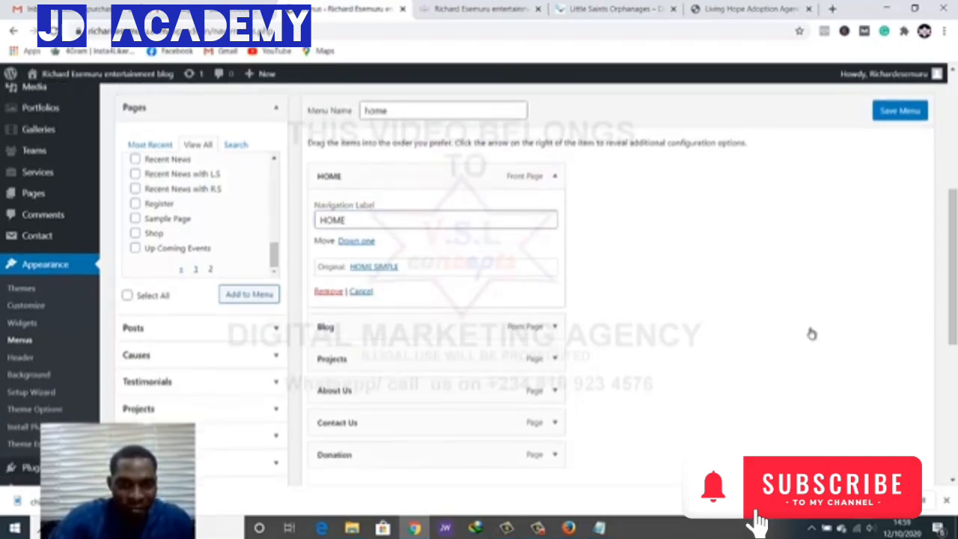
pyautogui.scroll(-1, 811, 333)
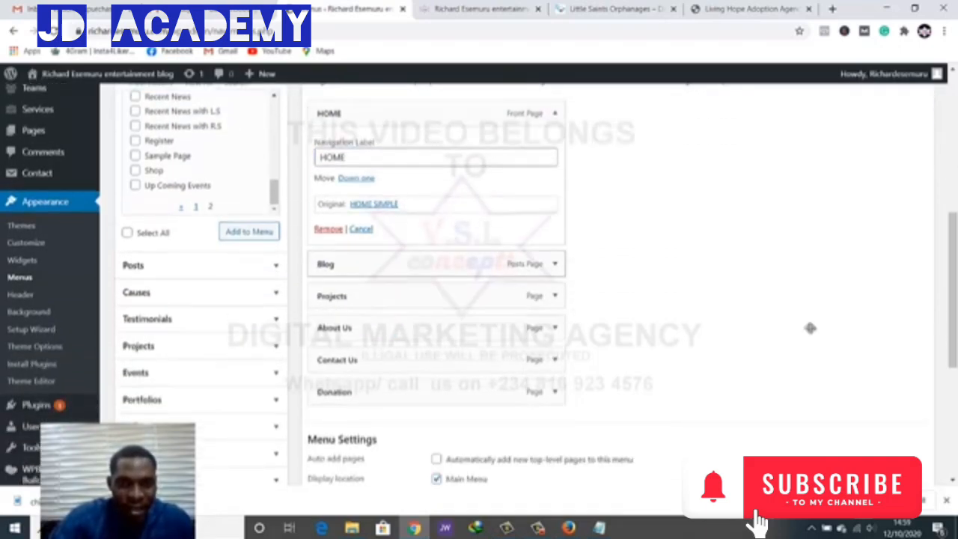
pyautogui.click(555, 263)
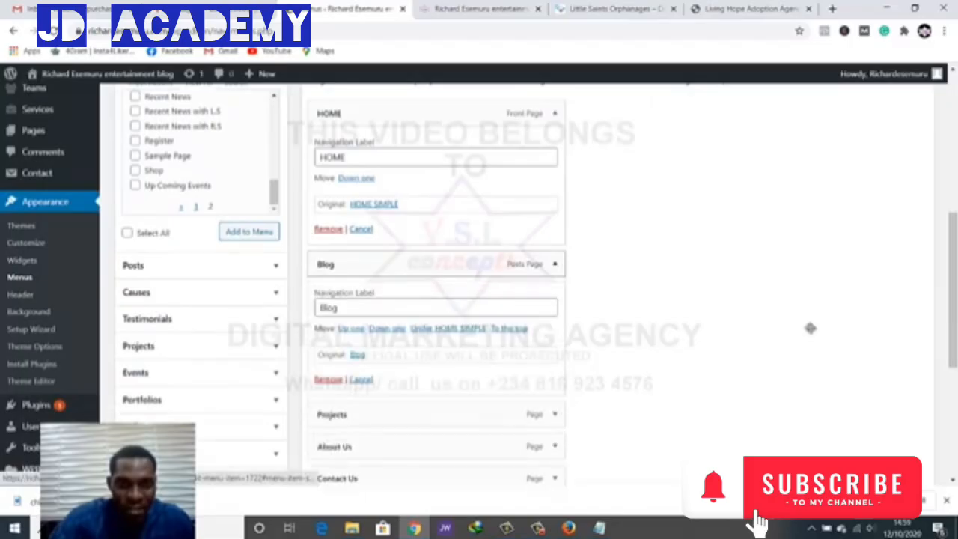
pyautogui.click(436, 308)
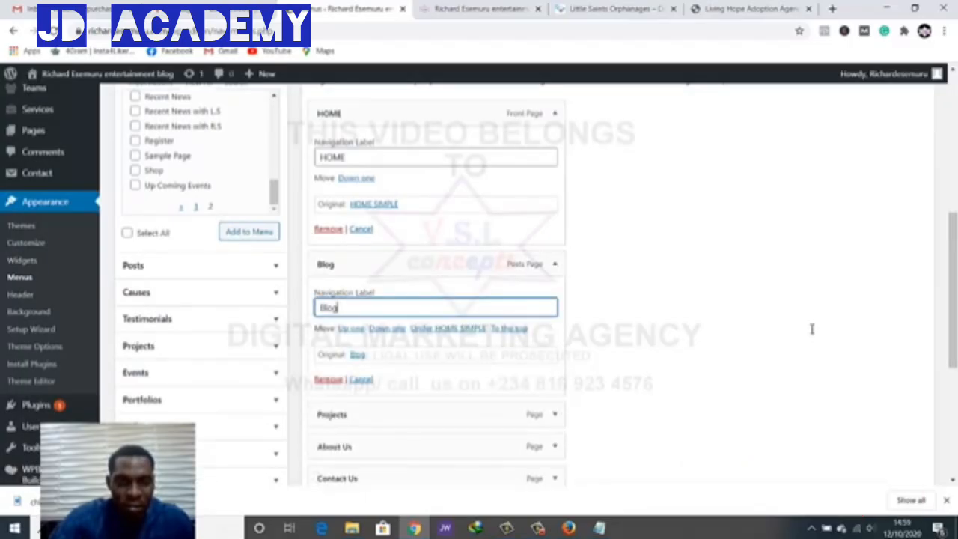
pyautogui.scroll(4, 811, 331)
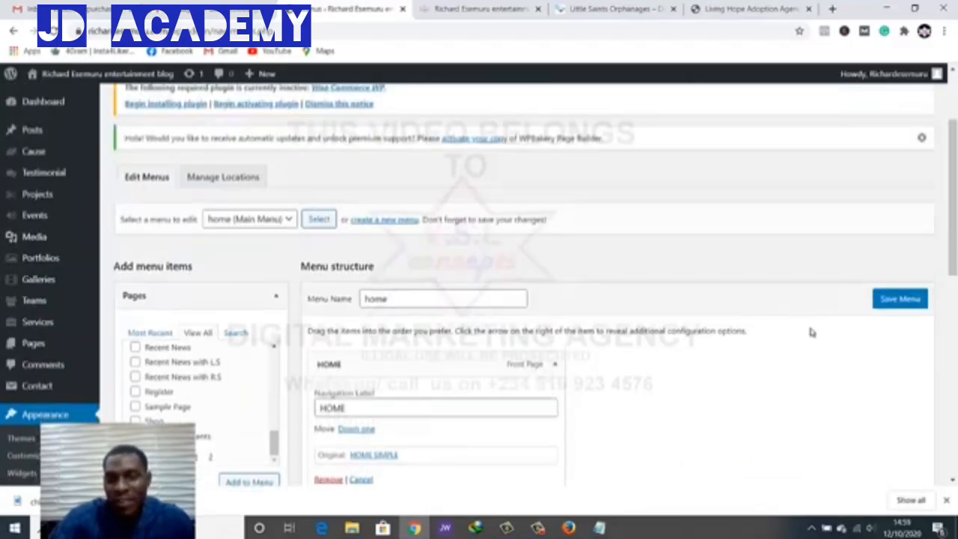
pyautogui.click(900, 299)
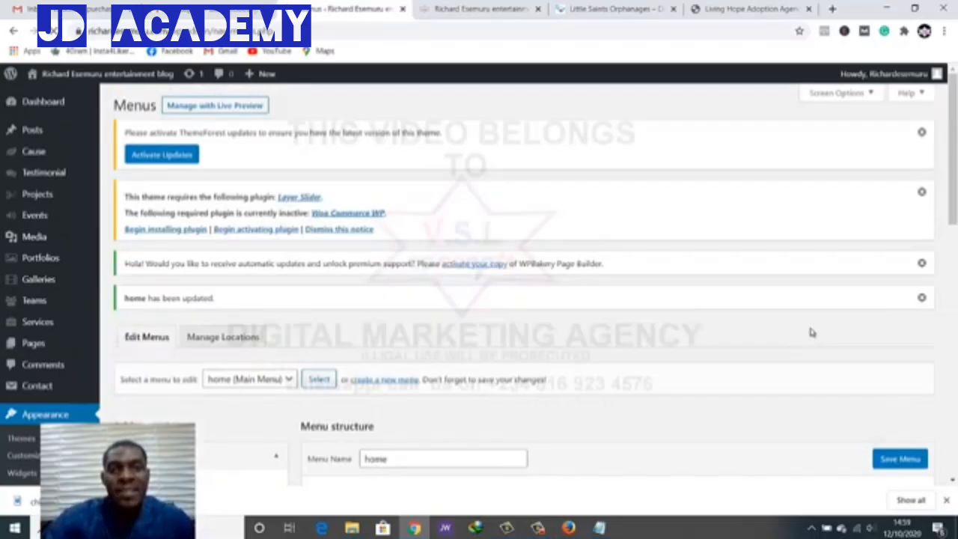
pyautogui.hotkey('ctrl', 'Tab')
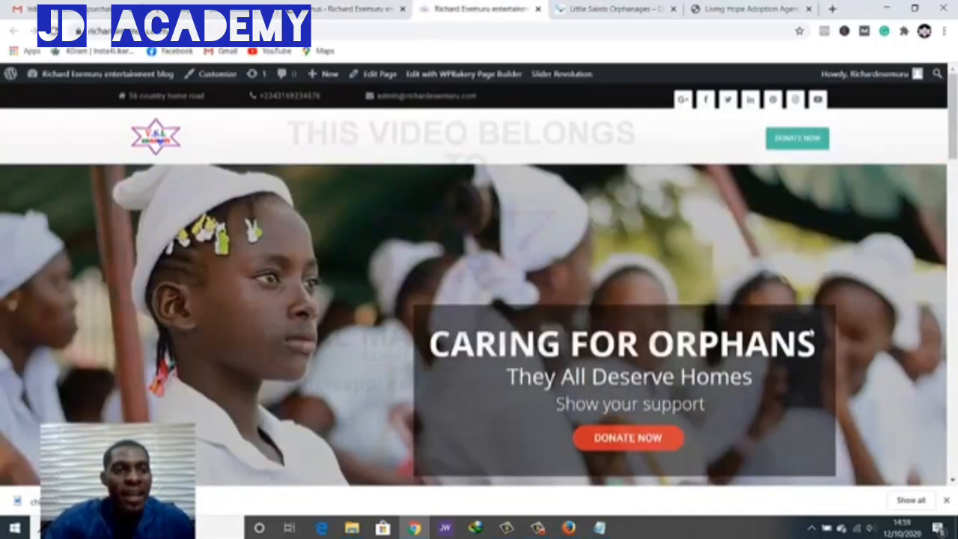
pyautogui.press('F5')
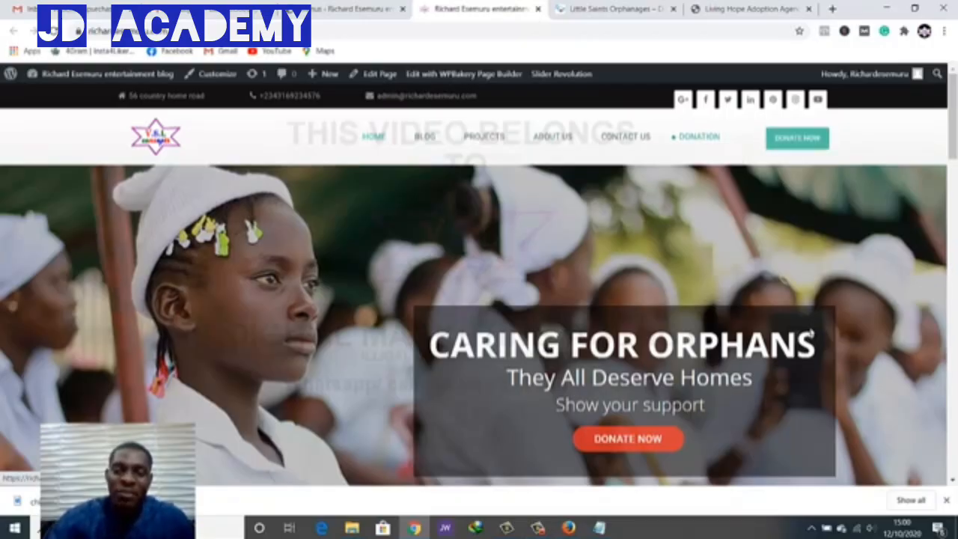
pyautogui.hotkey('ctrl', 'shift', 'Tab')
pyautogui.scroll(-7, 812, 332)
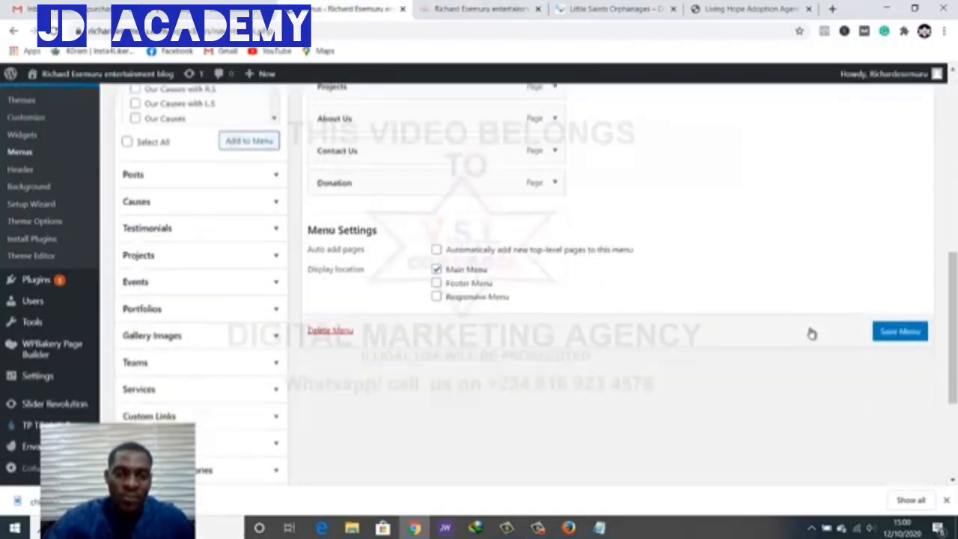
# Remove the Donation item from the home menu
pyautogui.scroll(1, 812, 334)
pyautogui.click(555, 246)
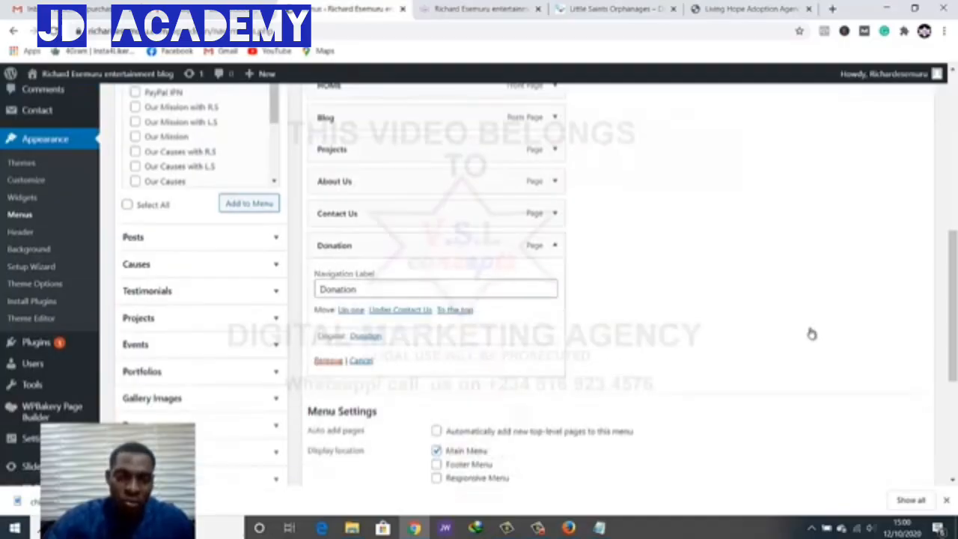
pyautogui.click(328, 360)
# Drag Projects above Blog in the menu structure and save the menu
pyautogui.scroll(1, 811, 332)
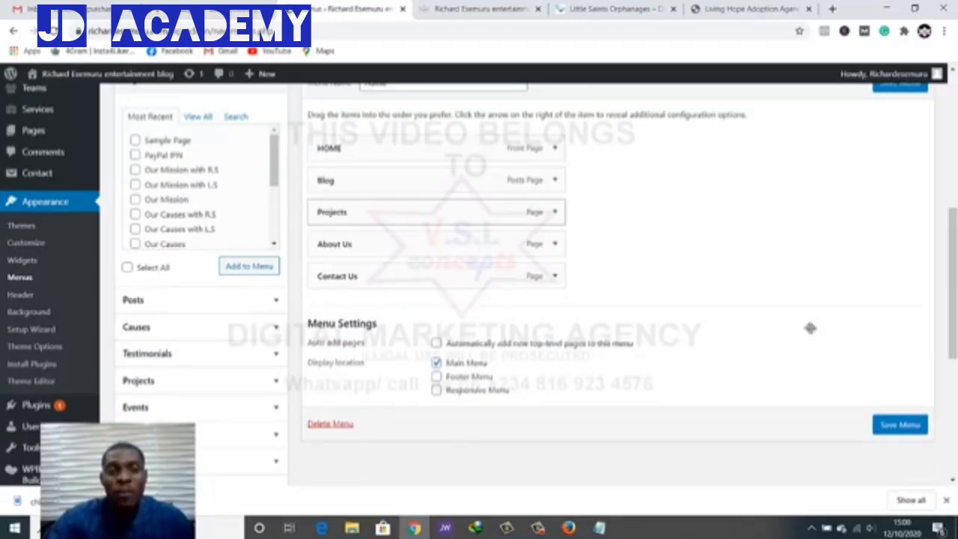
pyautogui.moveTo(389, 213); pyautogui.dragTo(390, 180)
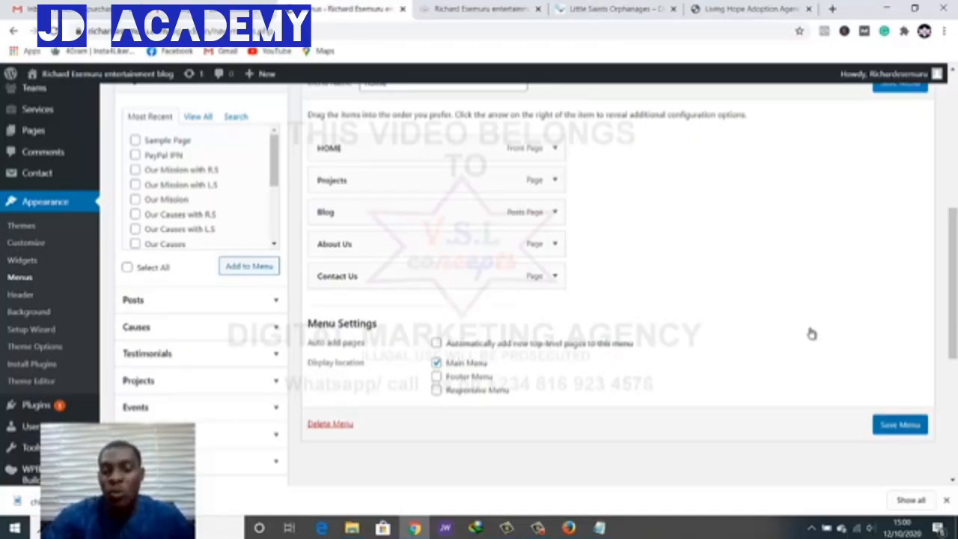
pyautogui.click(900, 425)
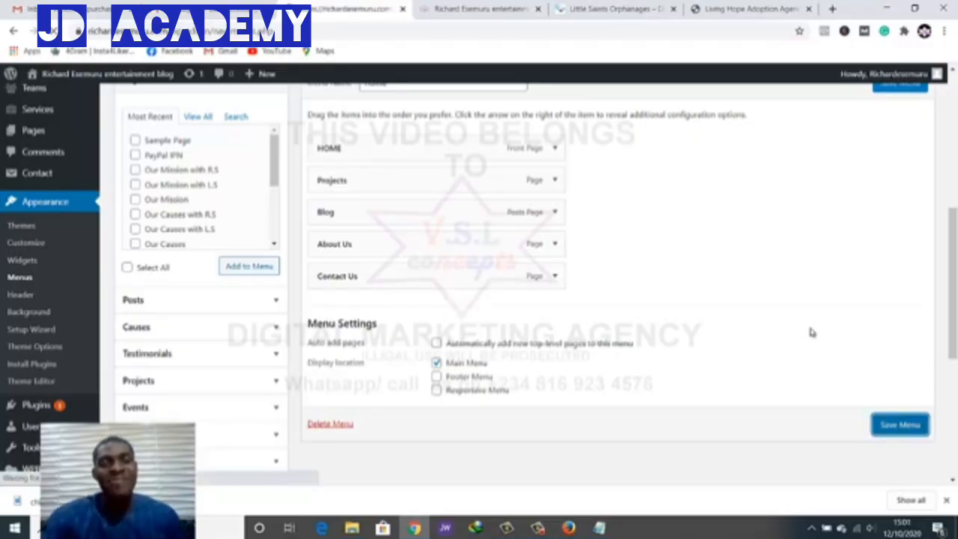
# Reload the live site tab to show HOME, PROJECTS, BLOG, ABOUT US, CONTACT US in the header
pyautogui.hotkey('ctrl', 'Tab')
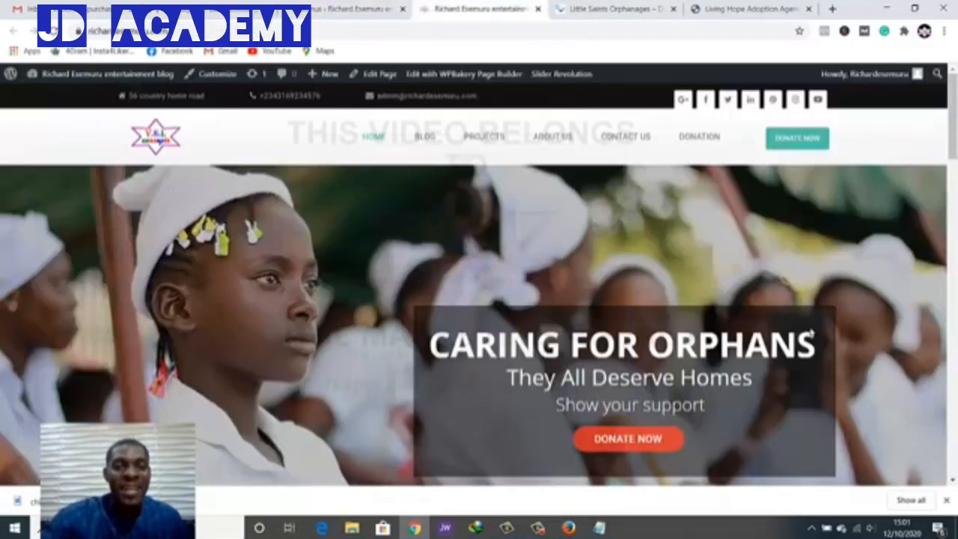
pyautogui.press('F5')
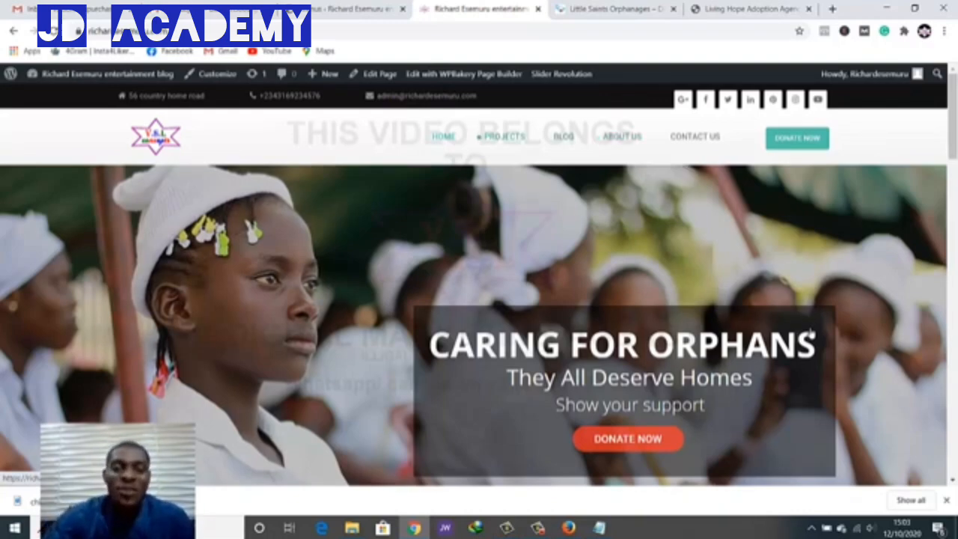
# Browse the live Projects page's project cards, then go back to the All Pages admin list
pyautogui.click(348, 9)
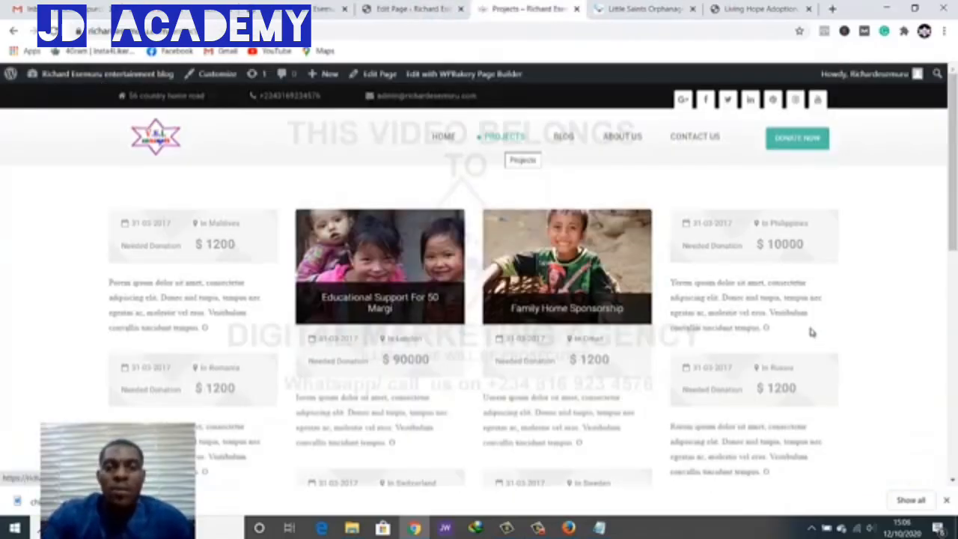
pyautogui.scroll(-3, 813, 333)
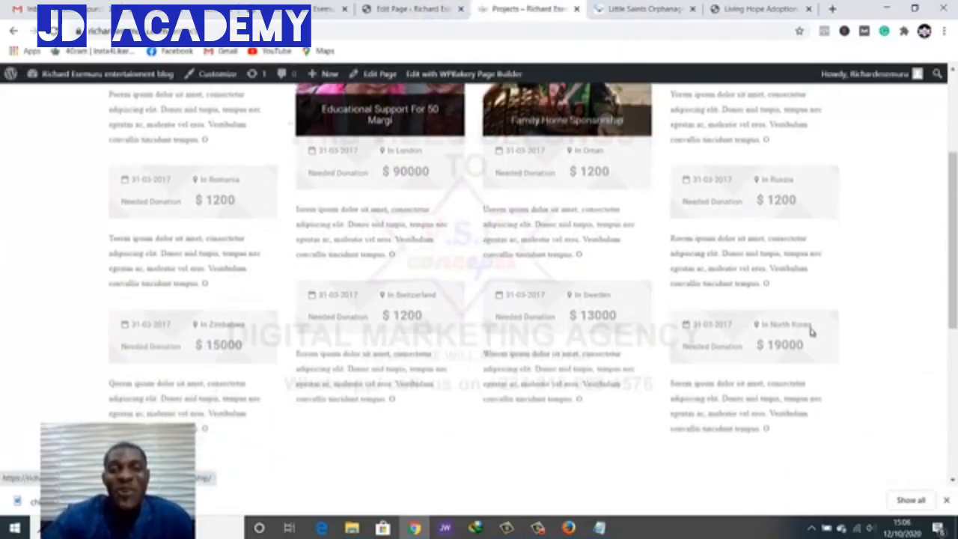
pyautogui.scroll(3, 813, 330)
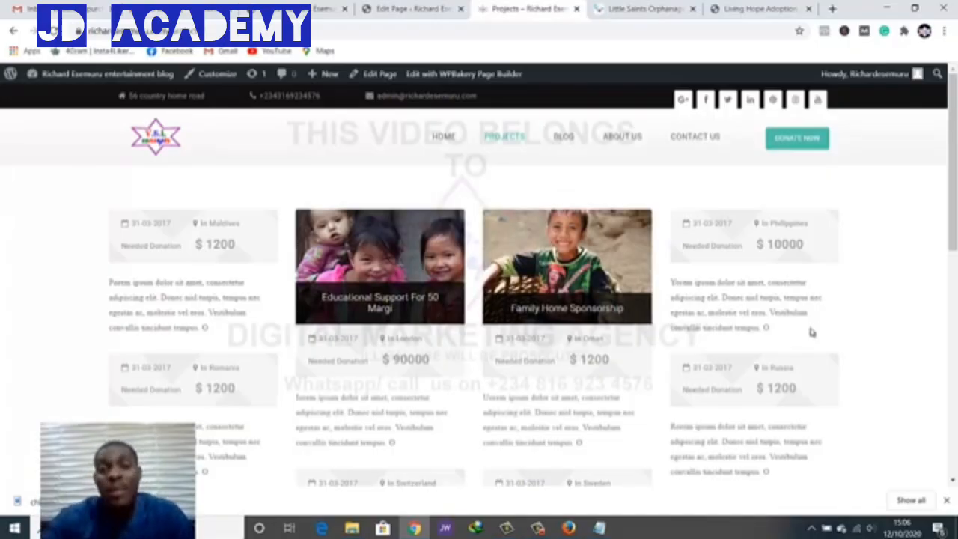
pyautogui.hotkey('ctrl', '3')
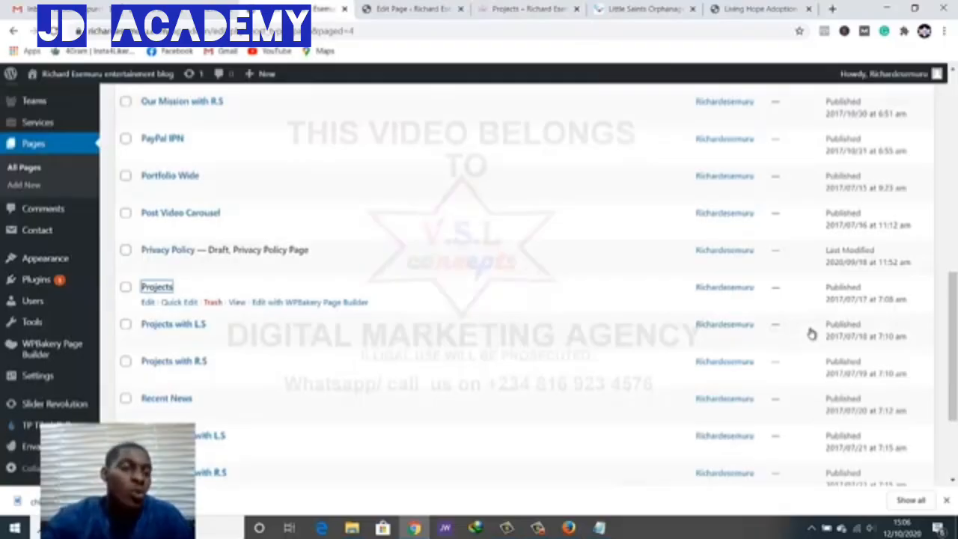
# Open the All Projects admin list and look through the projects
pyautogui.scroll(5, 811, 332)
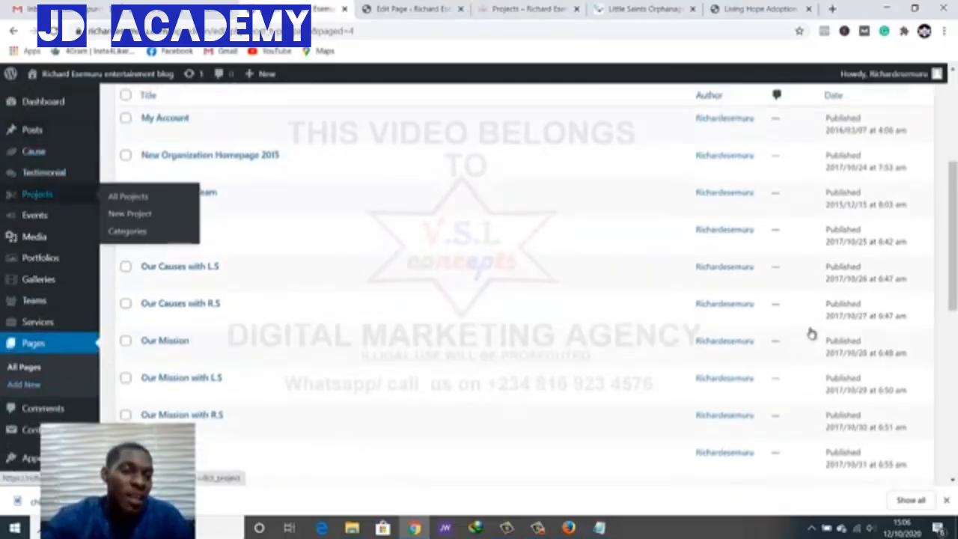
pyautogui.click(38, 195)
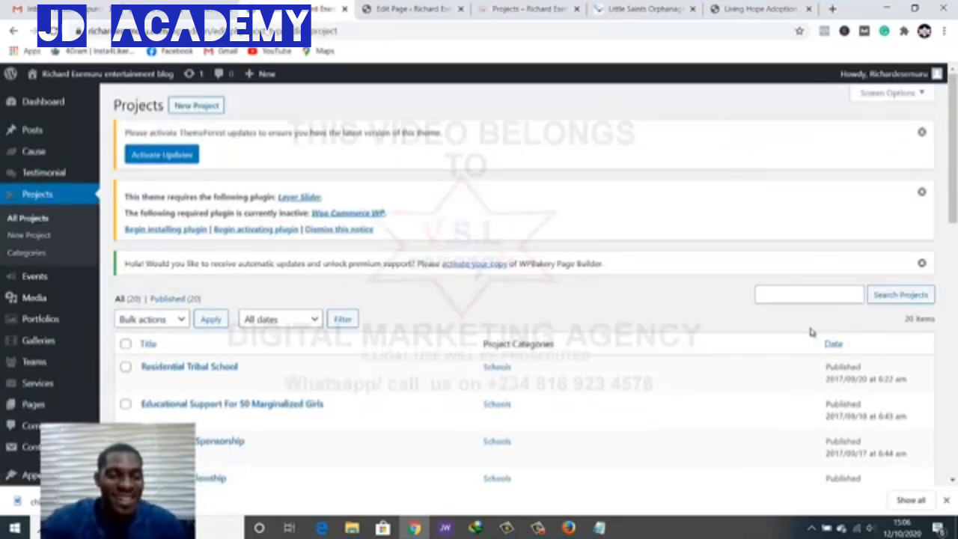
pyautogui.scroll(-2, 812, 332)
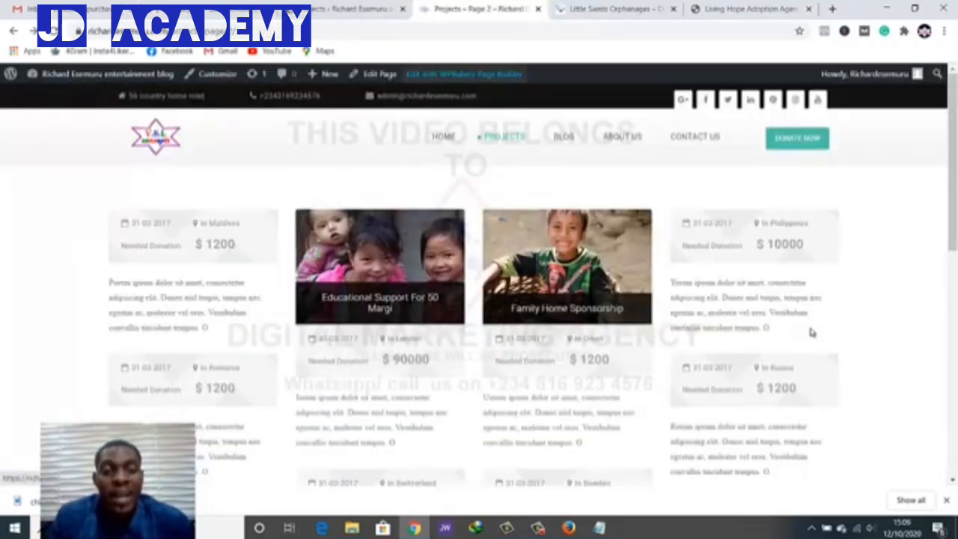
pyautogui.scroll(-2, 812, 331)
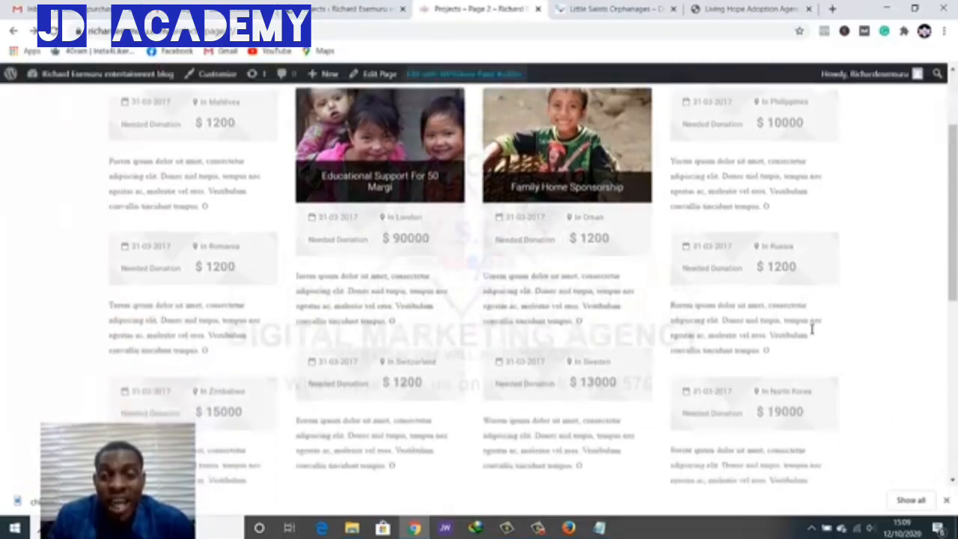
pyautogui.scroll(-2, 812, 331)
pyautogui.scroll(5, 809, 331)
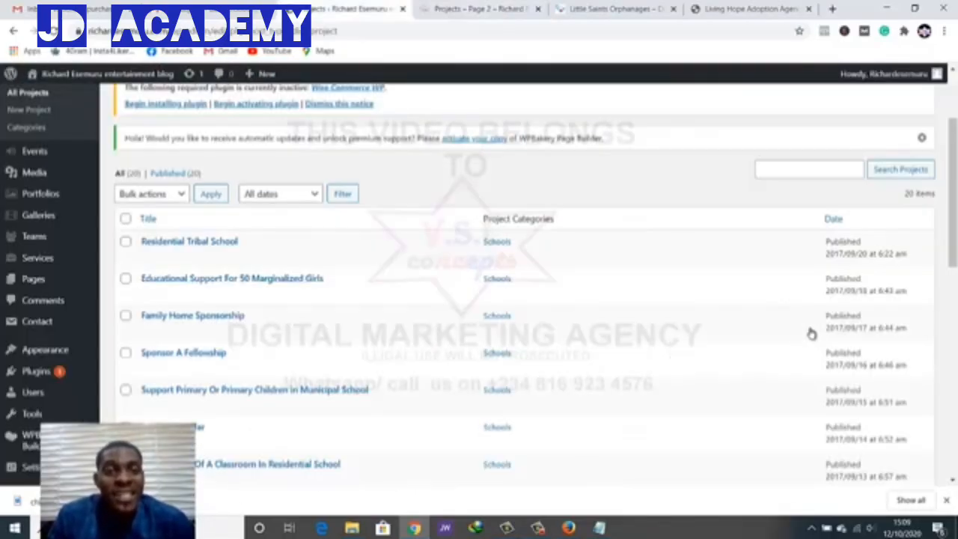
pyautogui.scroll(-7, 812, 332)
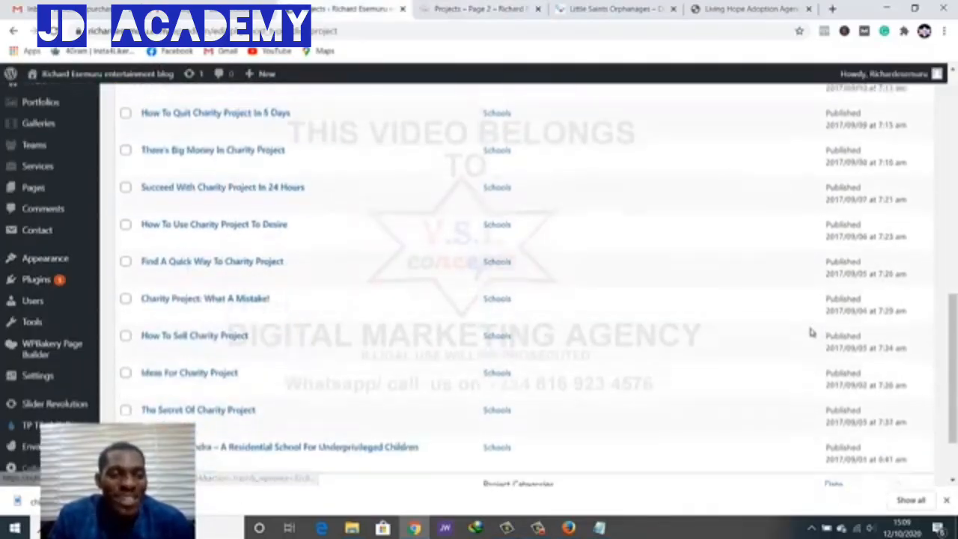
pyautogui.scroll(-1, 812, 331)
pyautogui.scroll(4, 813, 331)
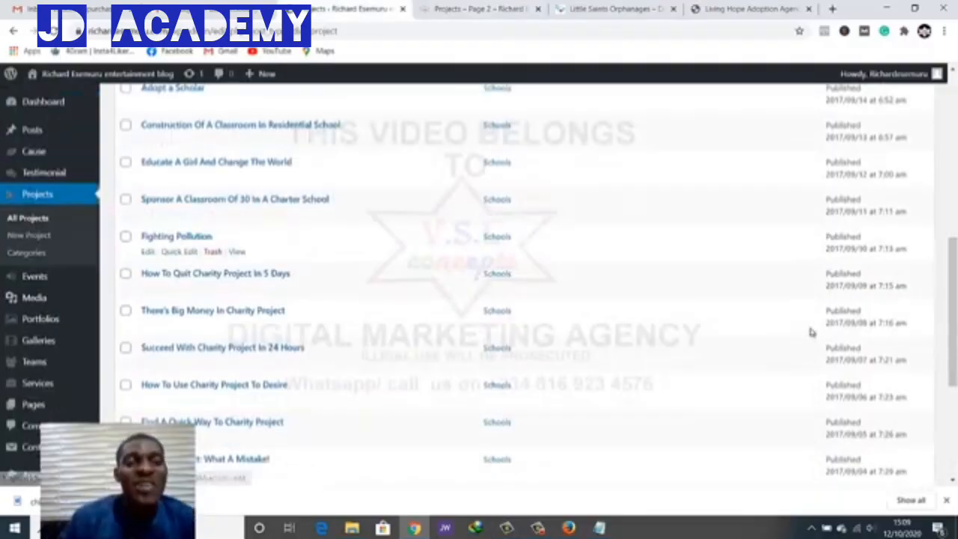
pyautogui.scroll(4, 812, 331)
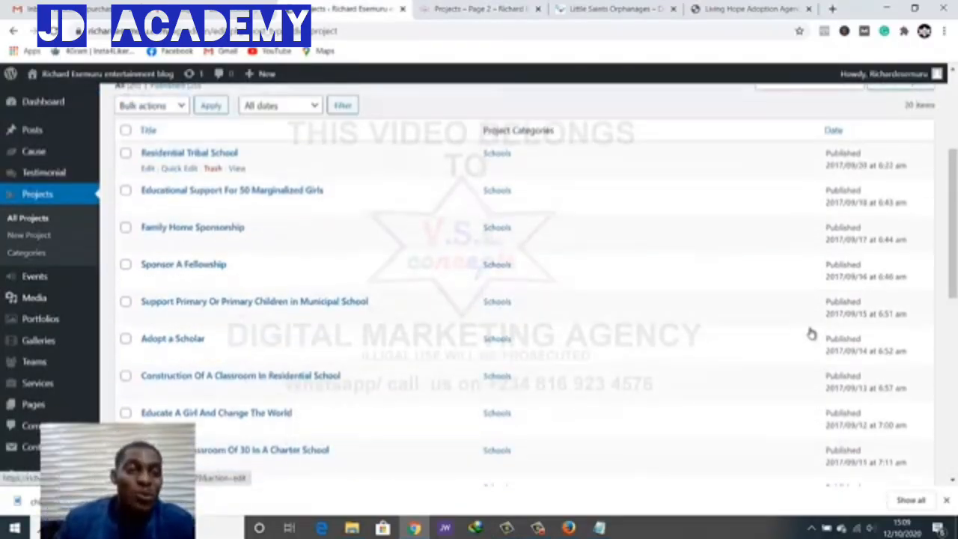
# Bulk-trash 18 projects, keeping the municipal school children and Educational Support For 50 Marginalized Girls projects
pyautogui.click(126, 131)
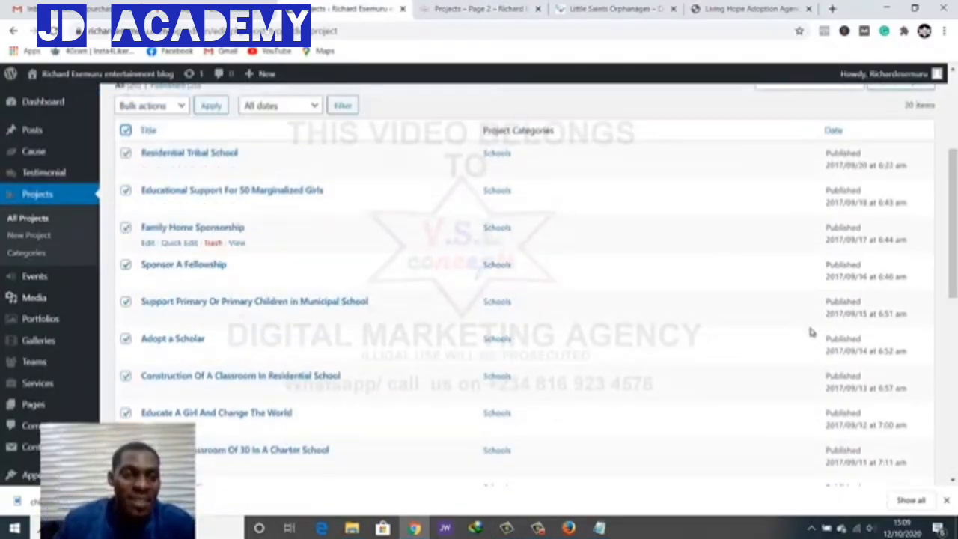
pyautogui.click(125, 301)
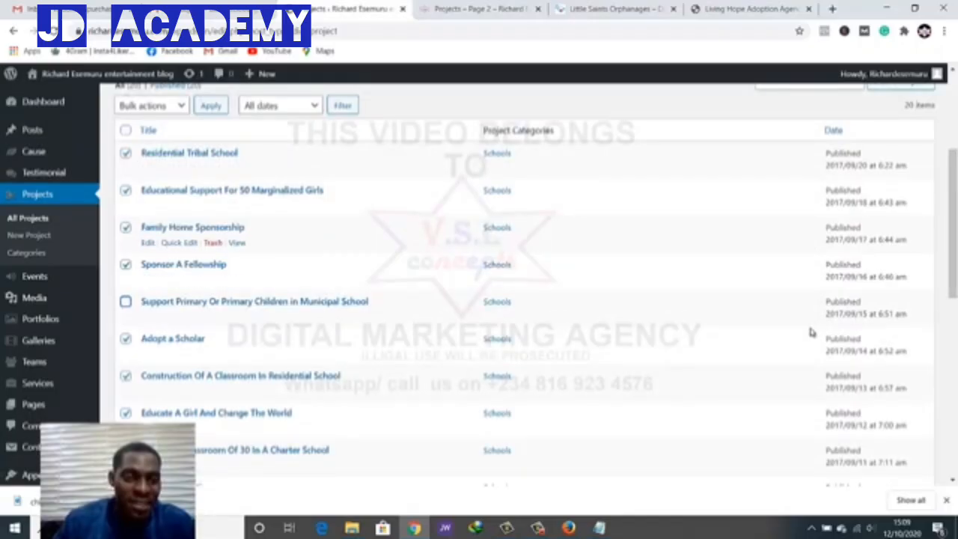
pyautogui.click(125, 190)
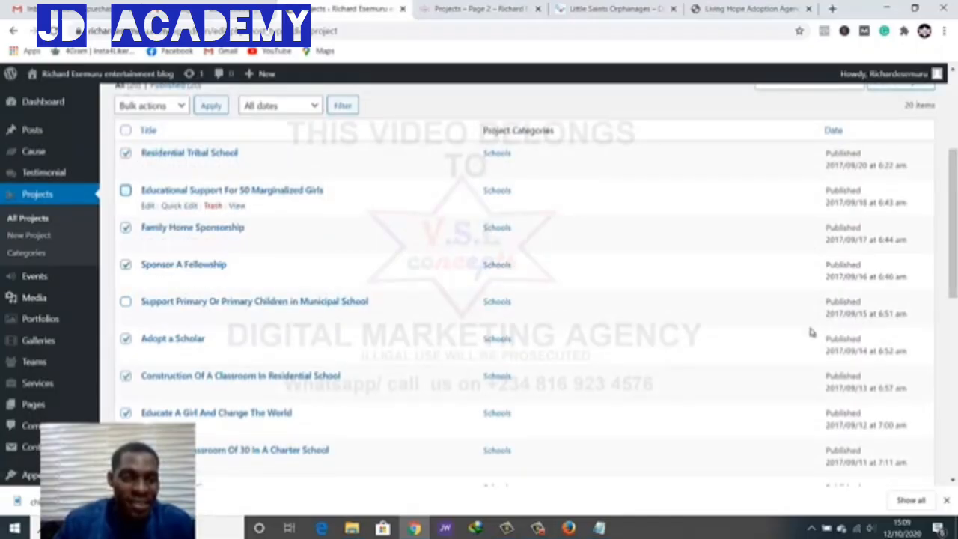
pyautogui.click(151, 105)
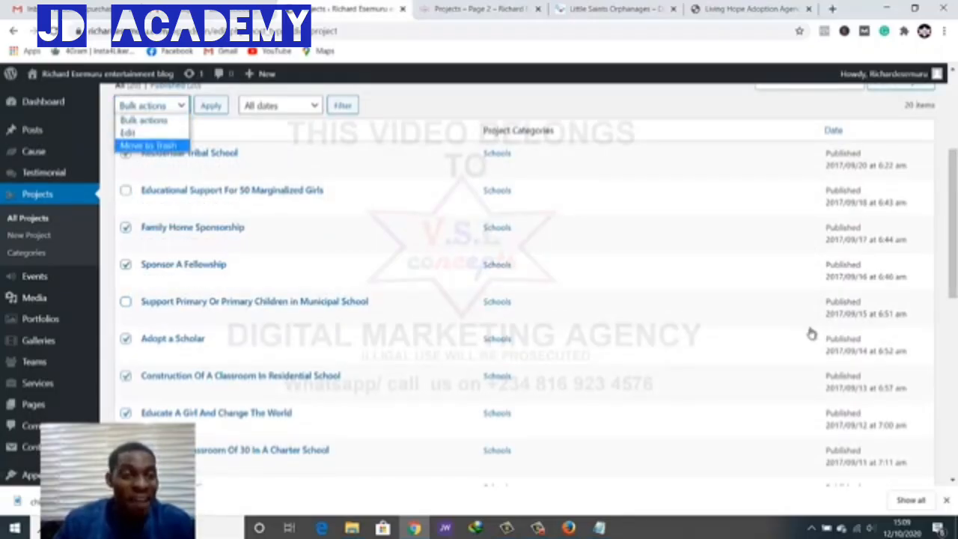
pyautogui.click(147, 145)
pyautogui.click(210, 105)
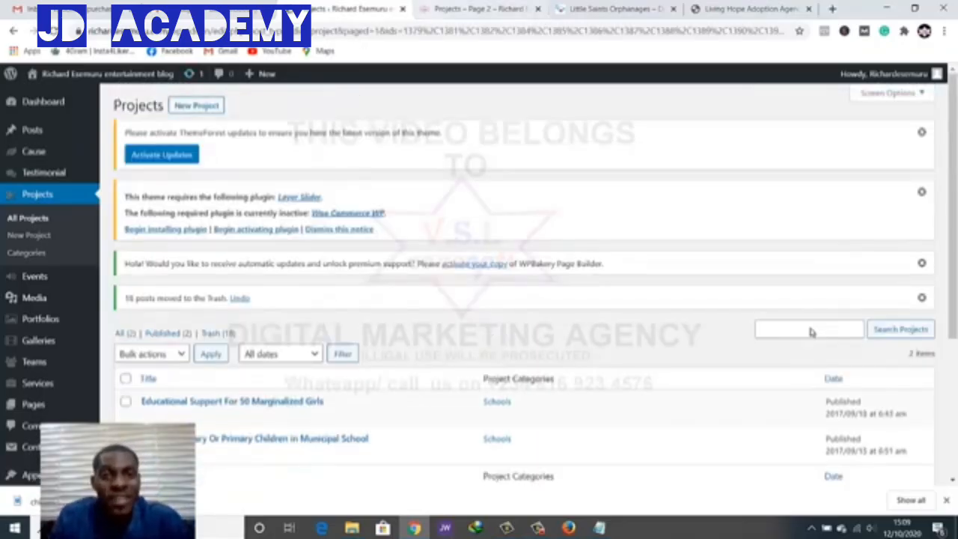
# Reload the live Projects page to check which projects remain, then return to the admin list
pyautogui.hotkey('ctrl', 'Tab')
pyautogui.press('F5')
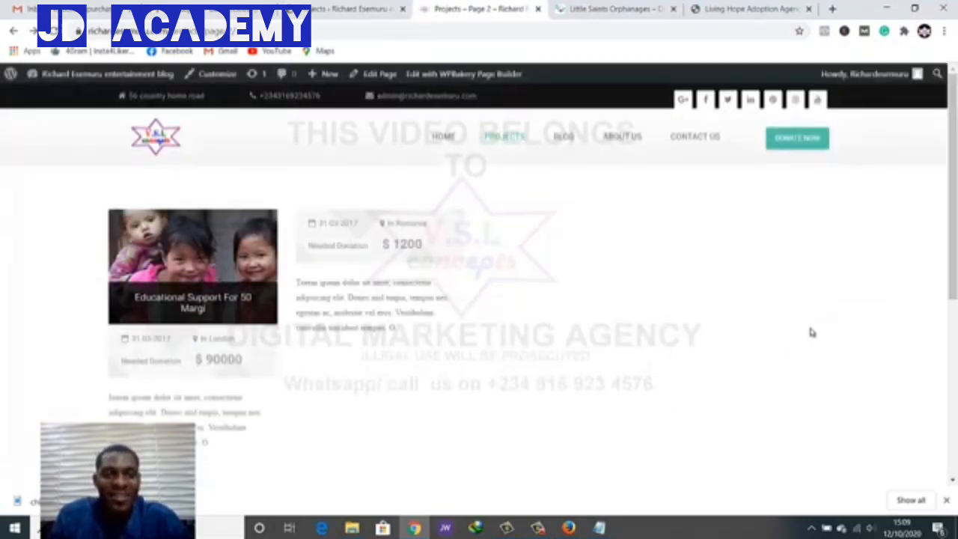
pyautogui.scroll(-1, 812, 332)
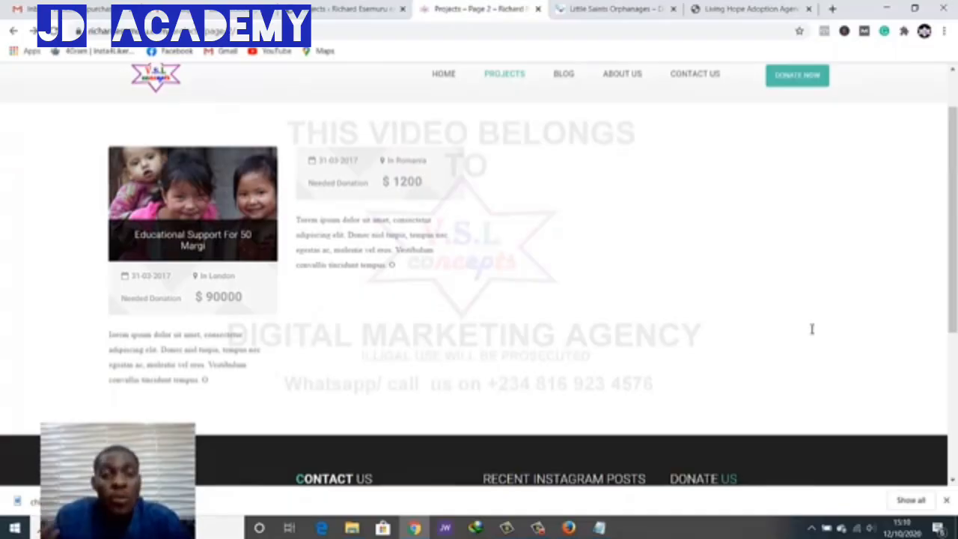
pyautogui.hotkey('ctrl', 'shift', 'Tab')
# Trash the municipal school children project and open Educational Support For 50 Marginalized Girls for editing
pyautogui.scroll(-1, 813, 332)
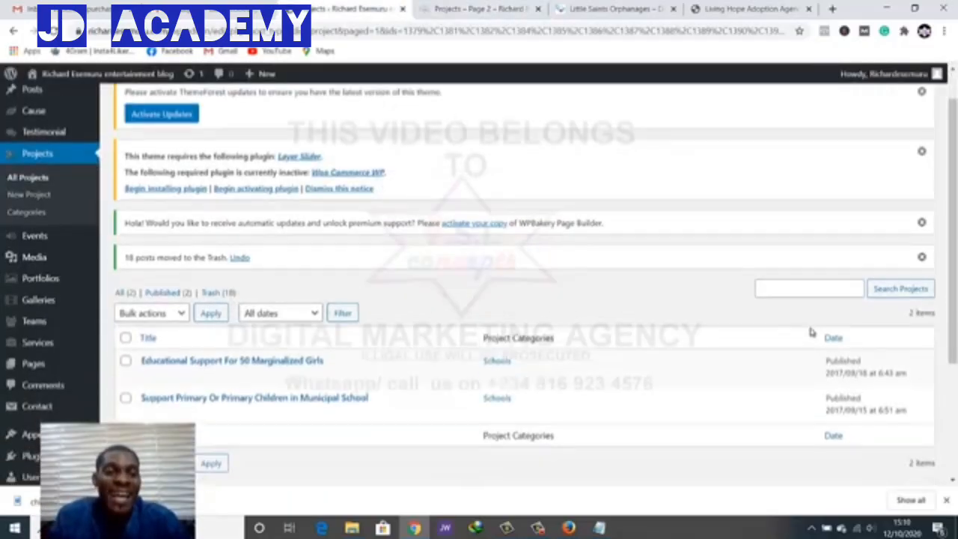
pyautogui.scroll(-1, 813, 333)
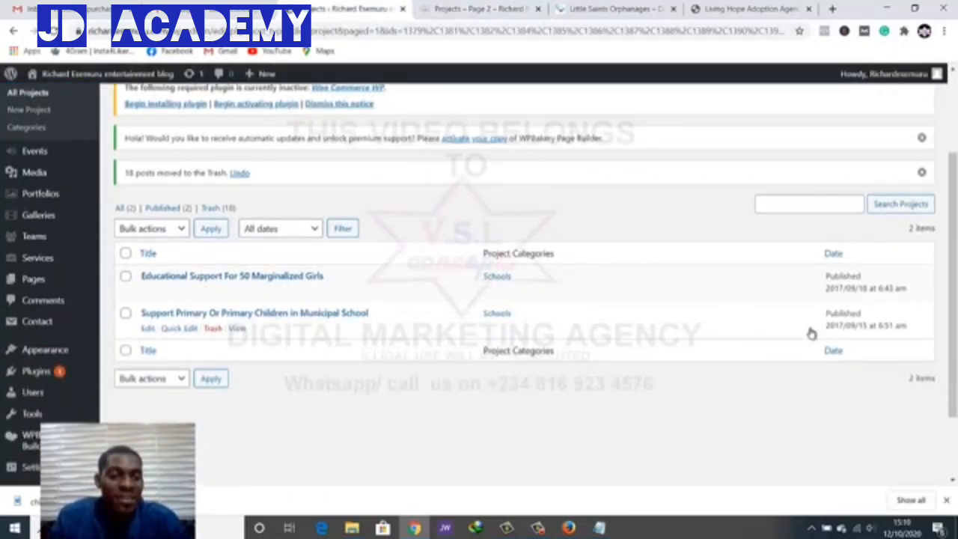
pyautogui.click(126, 313)
pyautogui.click(152, 228)
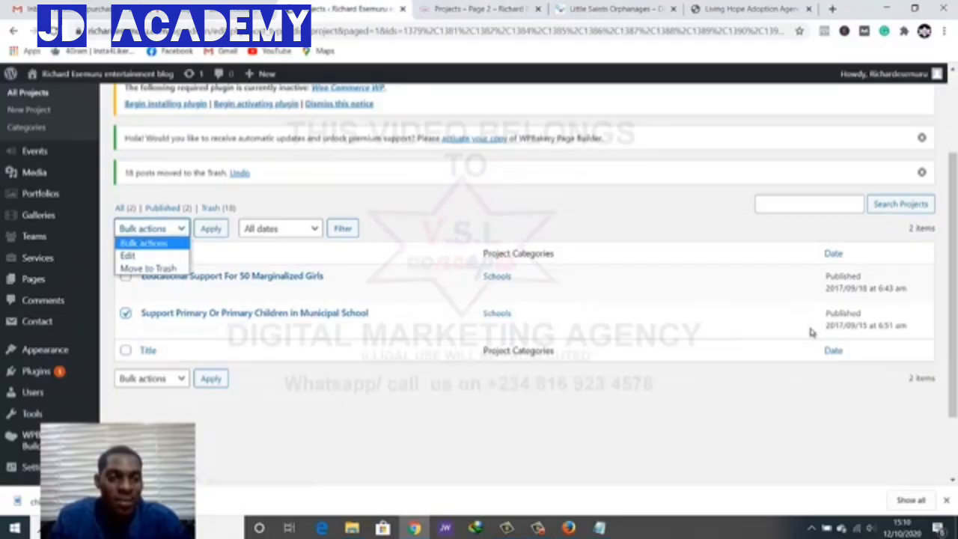
pyautogui.click(149, 267)
pyautogui.click(210, 228)
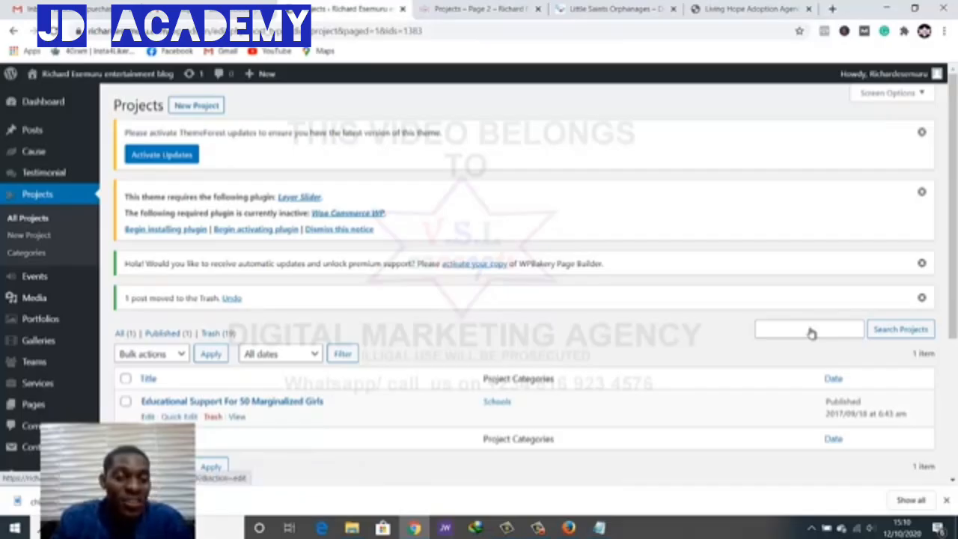
pyautogui.click(232, 401)
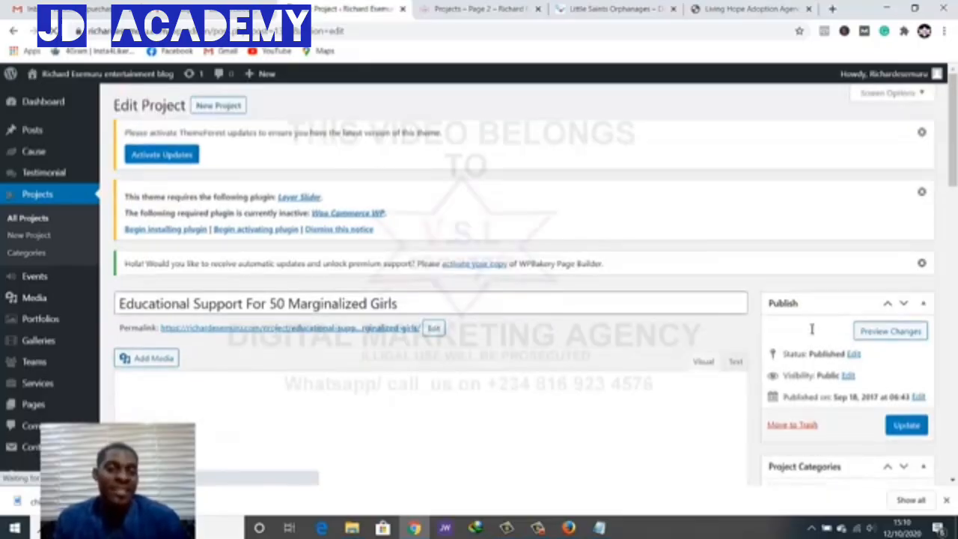
# Compare the project editor with the live Projects – Page 2 tab, then open ABOUT US from the site navigation
pyautogui.scroll(-2, 812, 331)
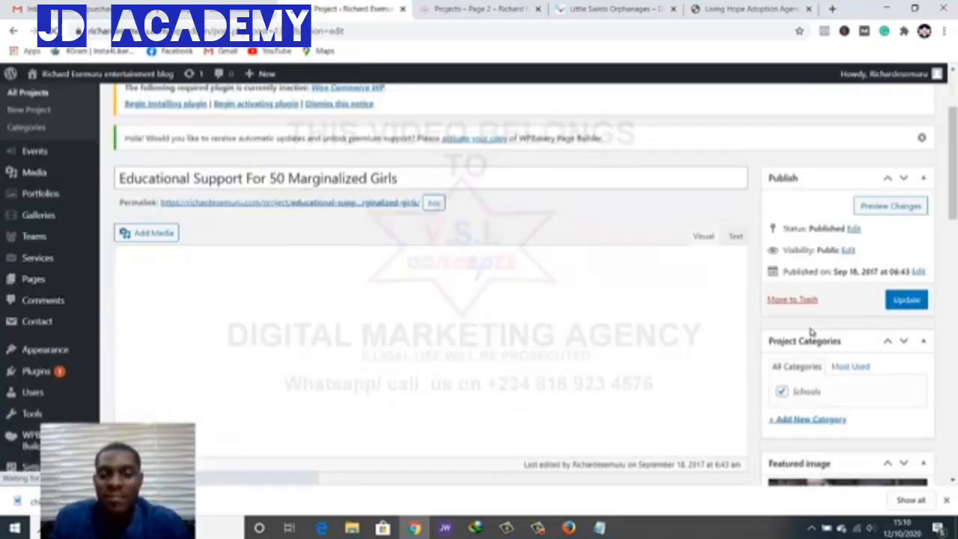
pyautogui.scroll(-3, 813, 332)
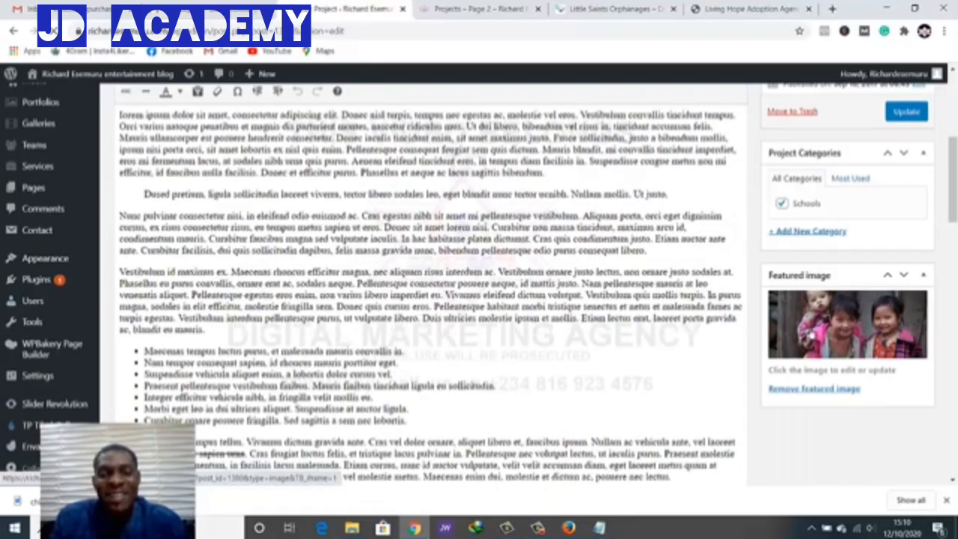
pyautogui.hotkey('ctrl', 'Tab')
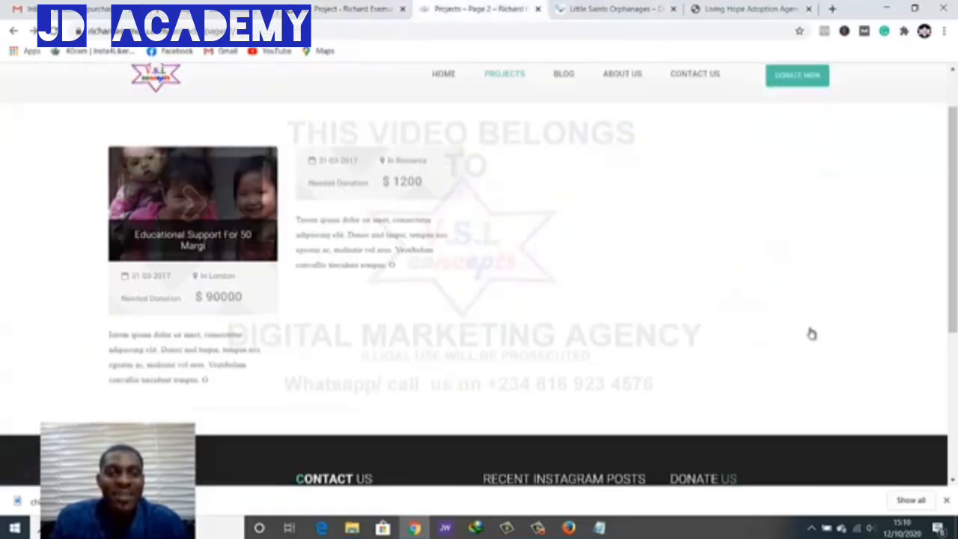
pyautogui.hotkey('ctrl', 'shift', 'Tab')
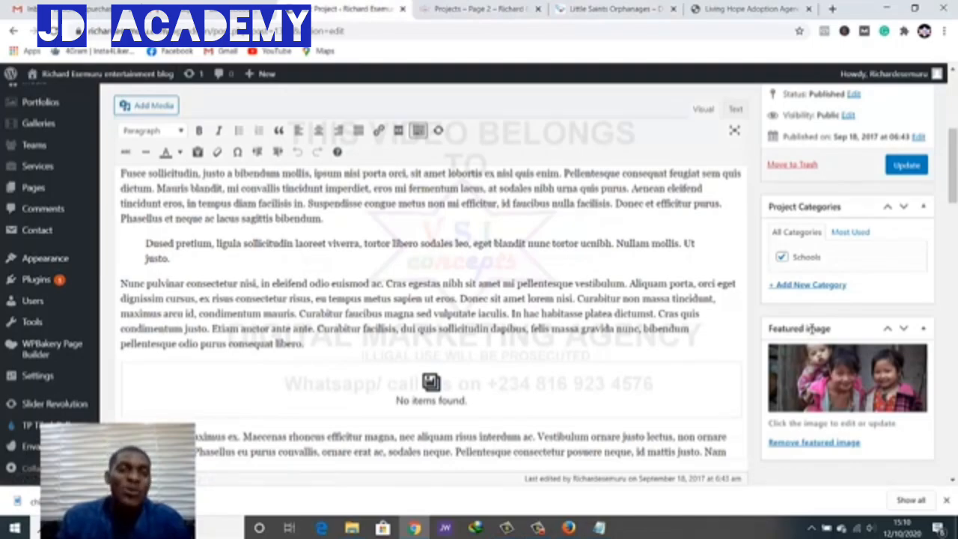
pyautogui.scroll(-7, 812, 329)
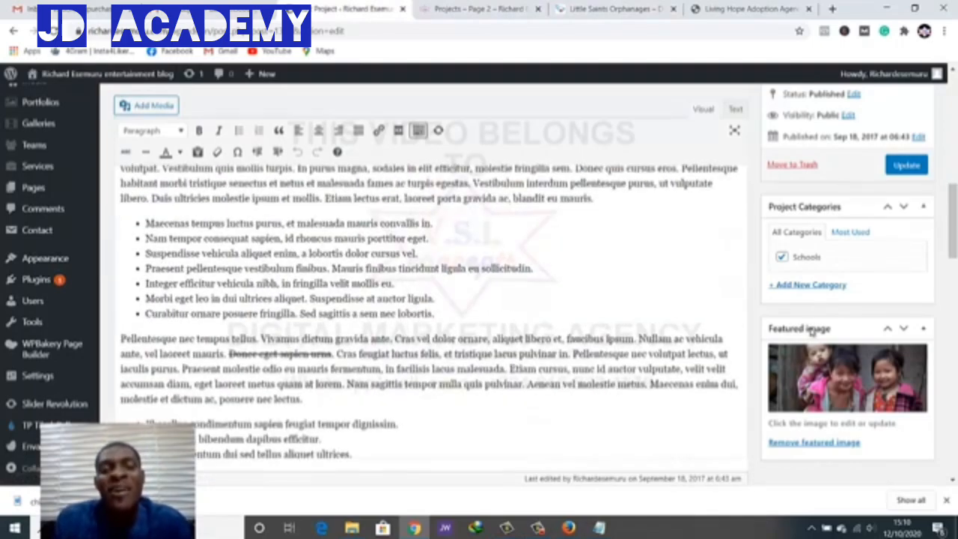
pyautogui.scroll(5, 813, 331)
pyautogui.scroll(6, 812, 331)
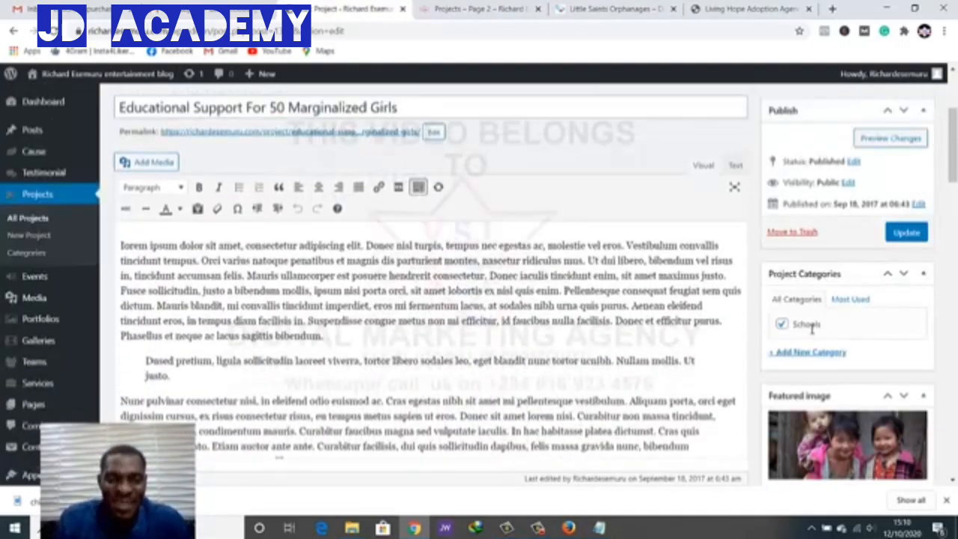
pyautogui.scroll(-1, 812, 330)
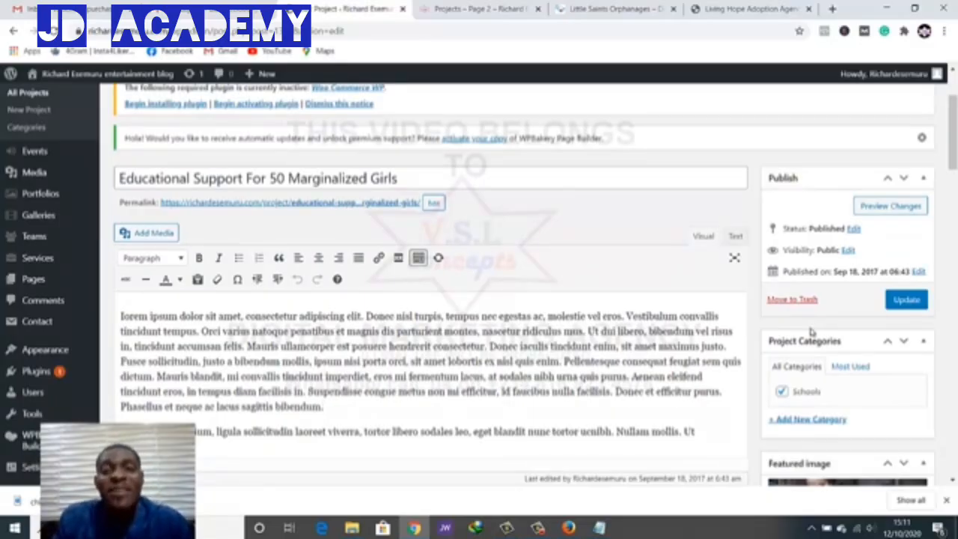
pyautogui.hotkey('ctrl', 'Tab')
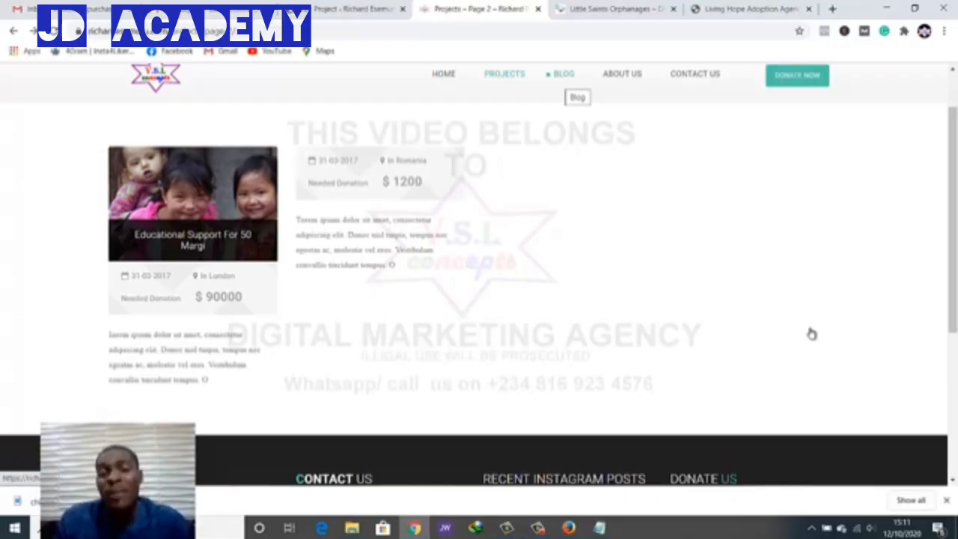
pyautogui.click(623, 74)
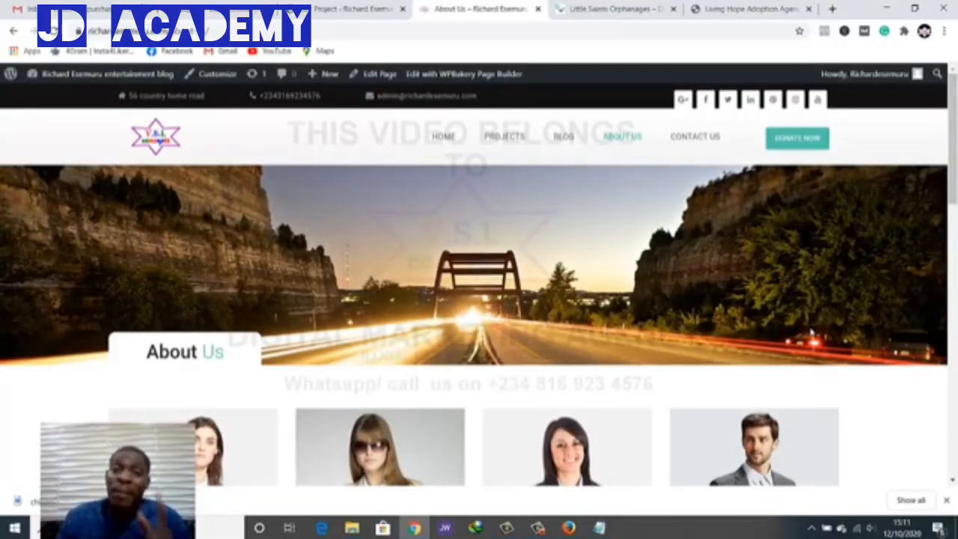
# Scroll through About Us, then open 'Edit with WPBakery Page Builder' in a new tab
pyautogui.scroll(-6, 812, 333)
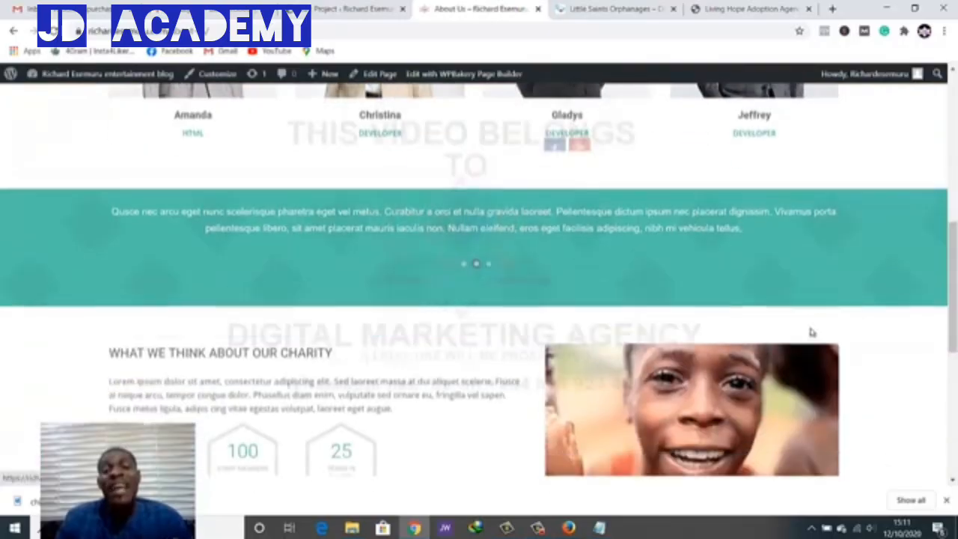
pyautogui.scroll(-3, 812, 333)
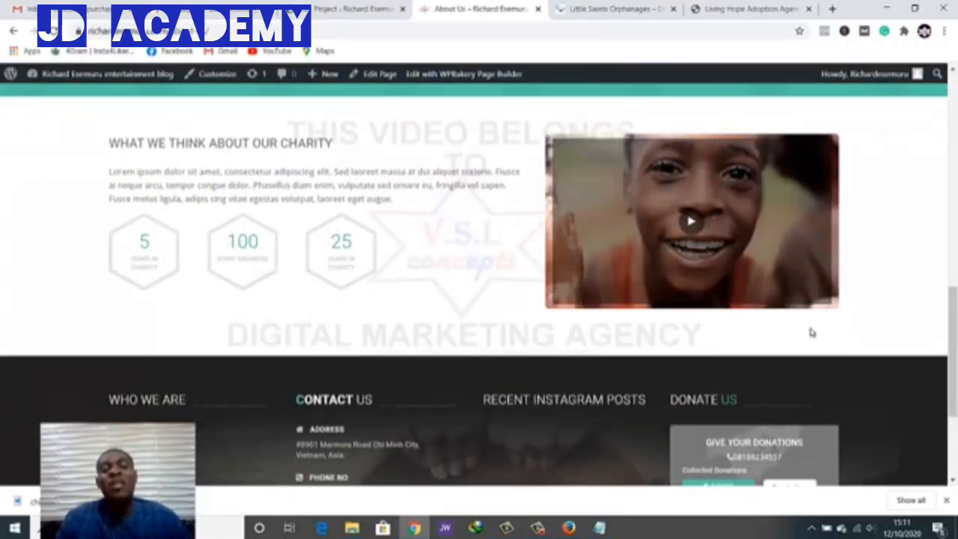
pyautogui.scroll(-3, 812, 333)
pyautogui.scroll(5, 812, 333)
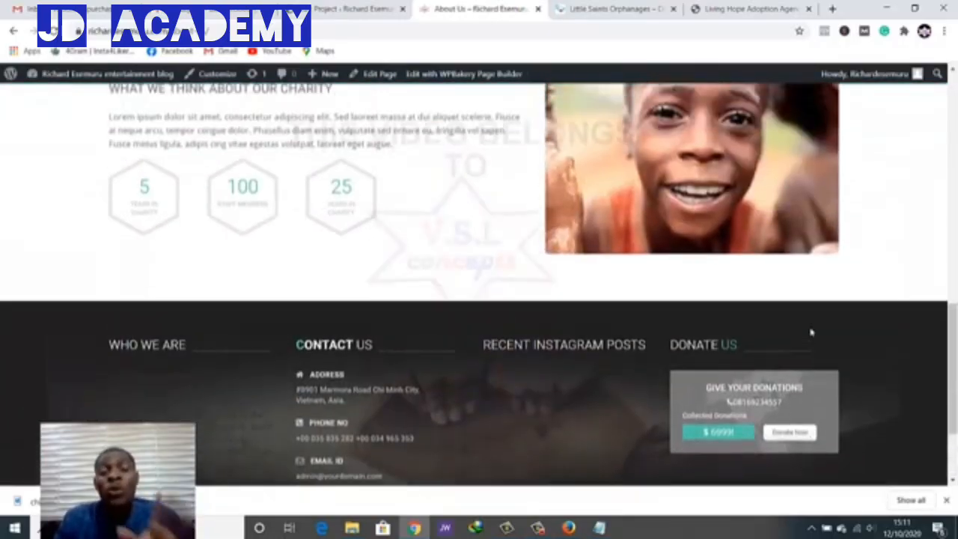
pyautogui.scroll(3, 812, 333)
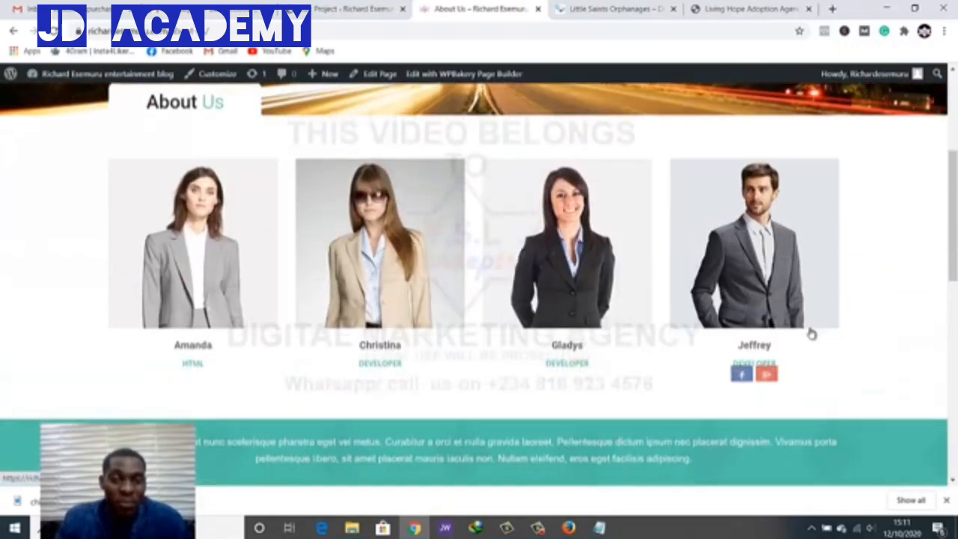
pyautogui.scroll(1, 812, 334)
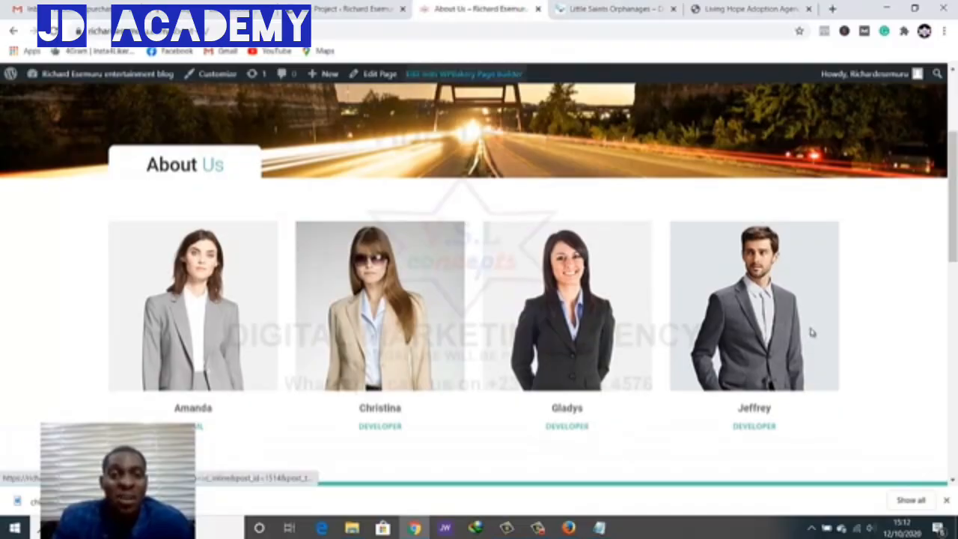
pyautogui.rightClick(444, 75)
pyautogui.click(498, 84)
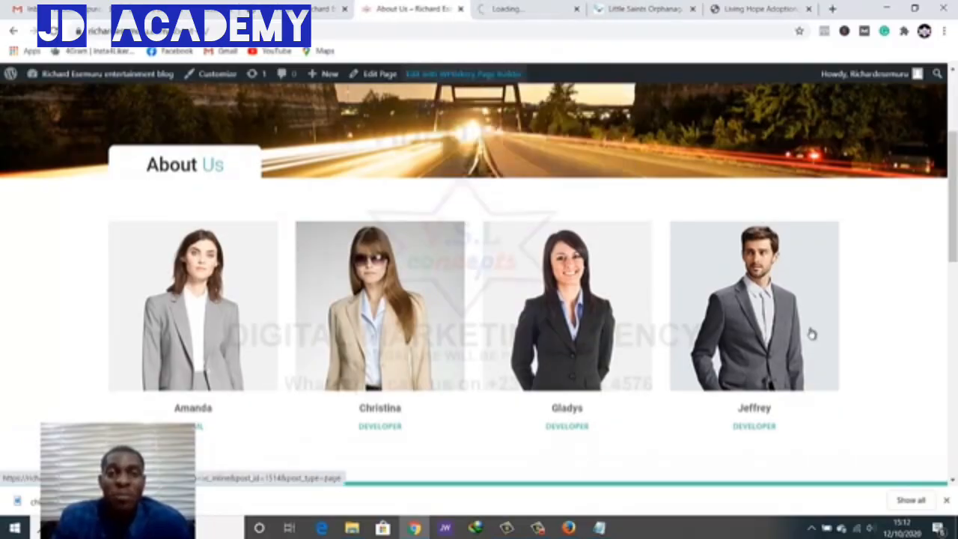
# In the new editor tab, delete the Team element with the four staff photos
pyautogui.click(511, 9)
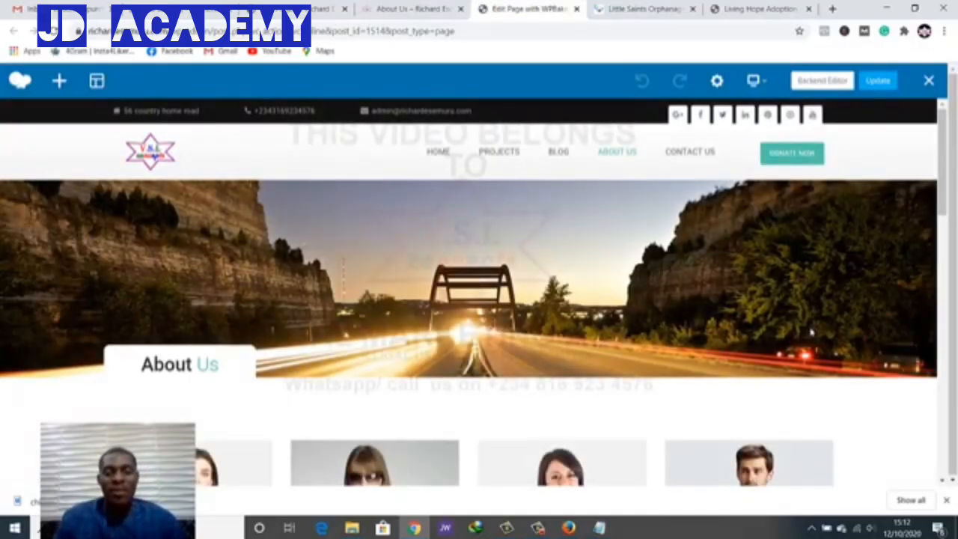
pyautogui.scroll(-4, 812, 331)
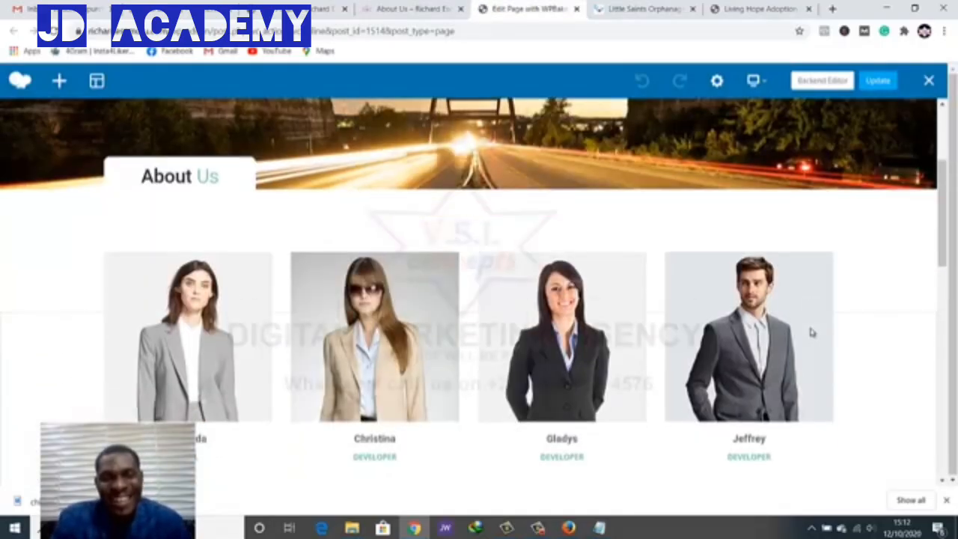
pyautogui.scroll(1, 812, 332)
pyautogui.scroll(1, 812, 332)
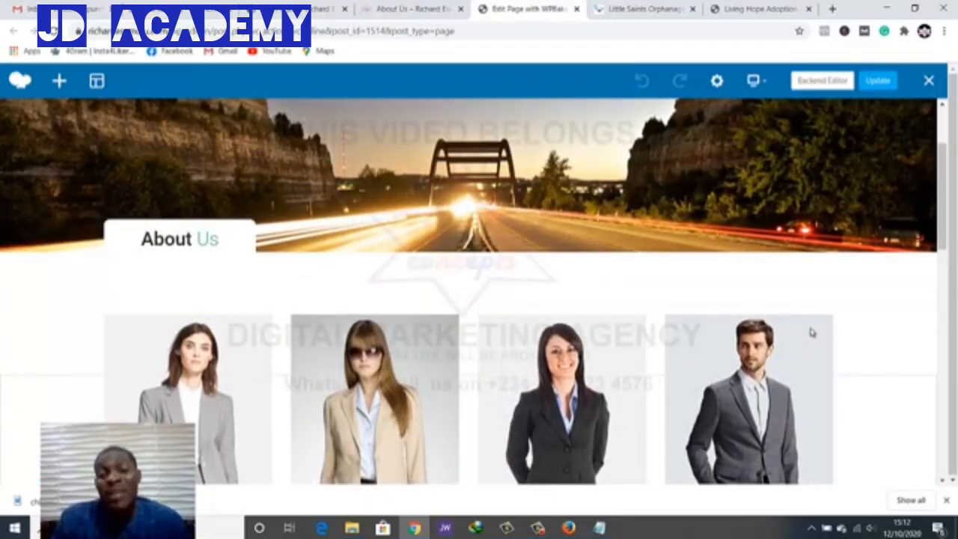
pyautogui.scroll(-2, 813, 331)
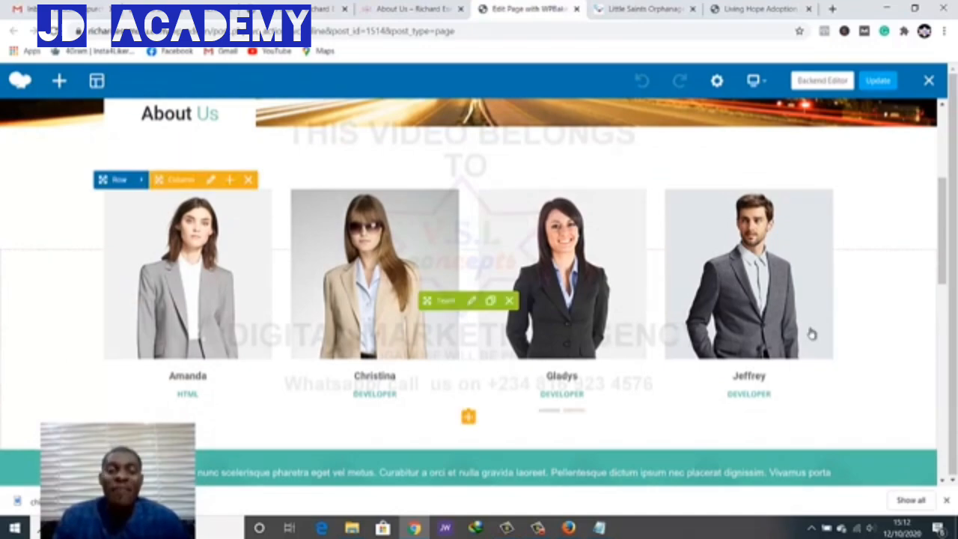
pyautogui.click(510, 301)
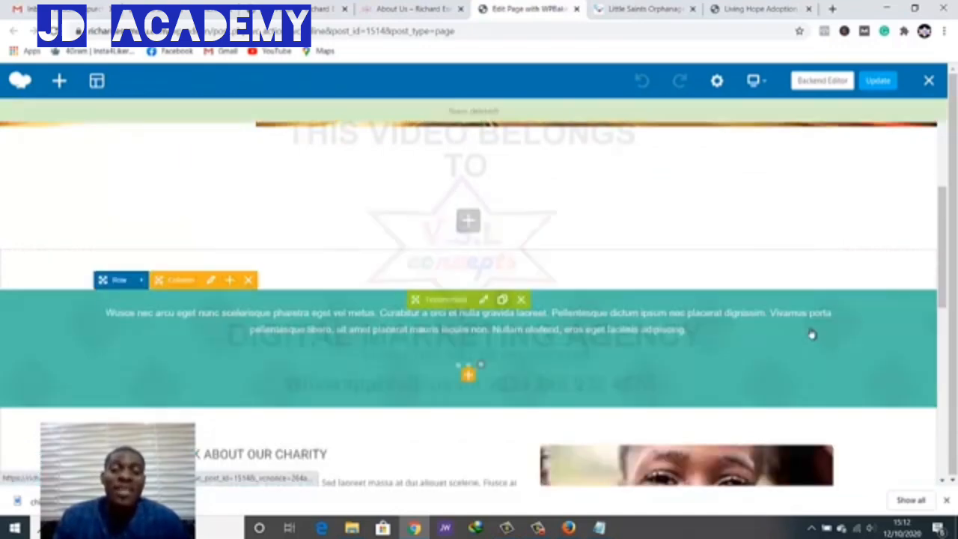
# Preview the charity video in the What We Think About Our Charity section, then close it
pyautogui.scroll(2, 812, 334)
pyautogui.scroll(-1, 811, 333)
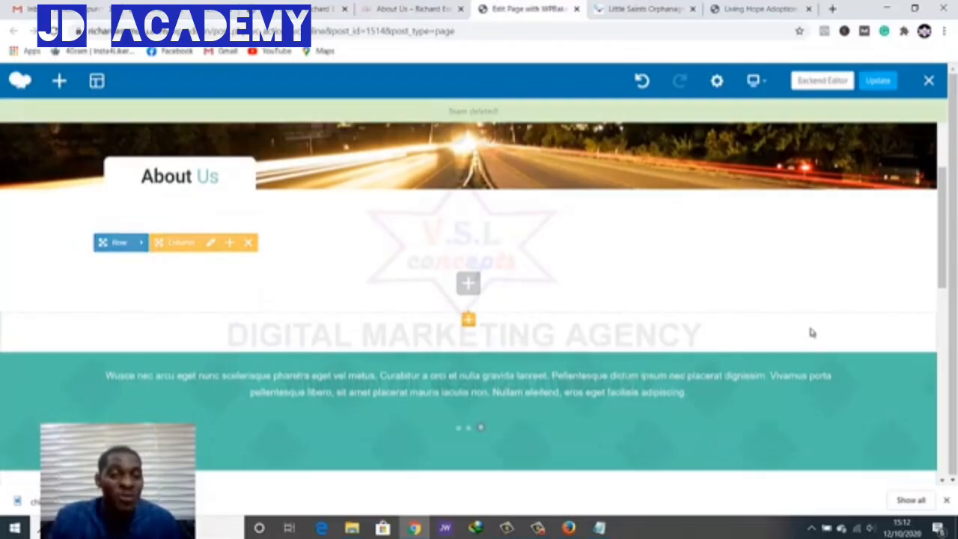
pyautogui.scroll(3, 812, 332)
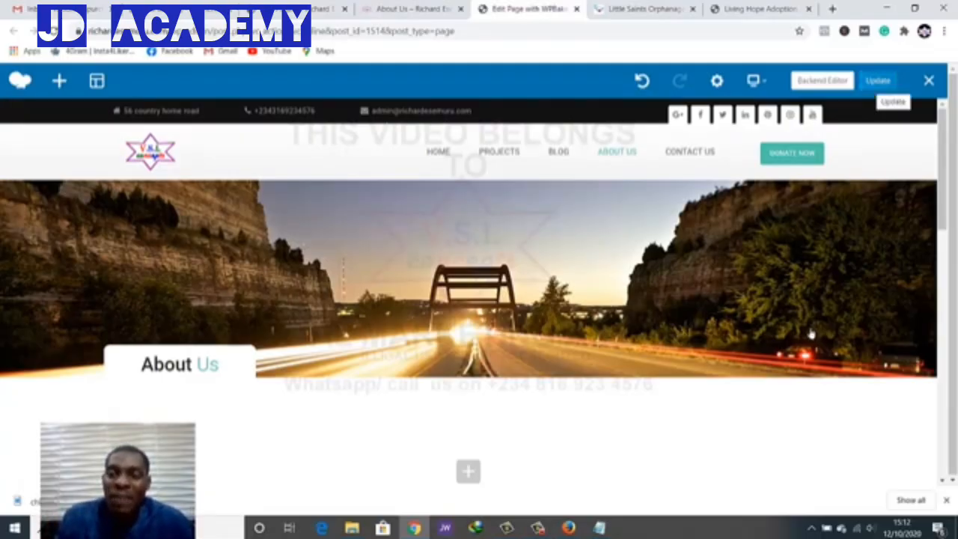
pyautogui.scroll(-6, 812, 333)
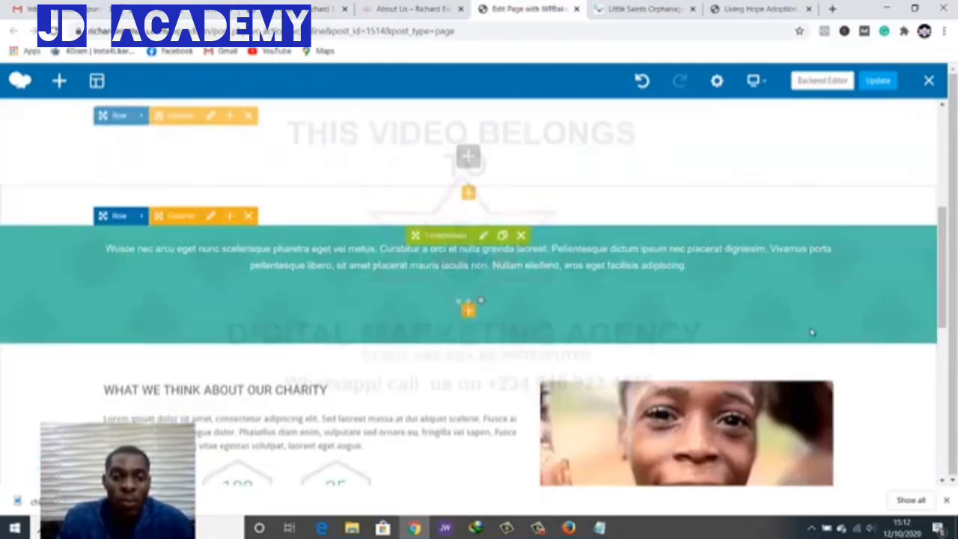
pyautogui.scroll(-1, 812, 333)
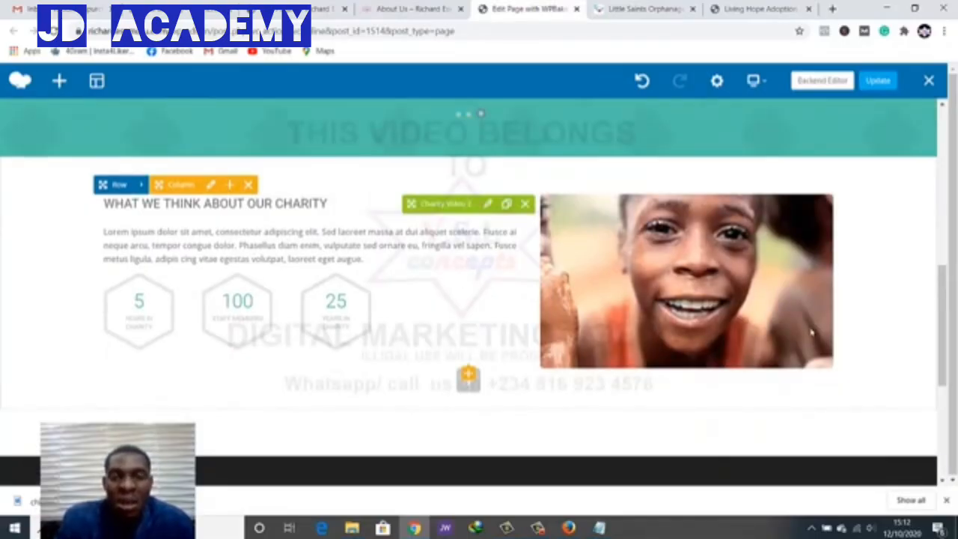
pyautogui.click(812, 333)
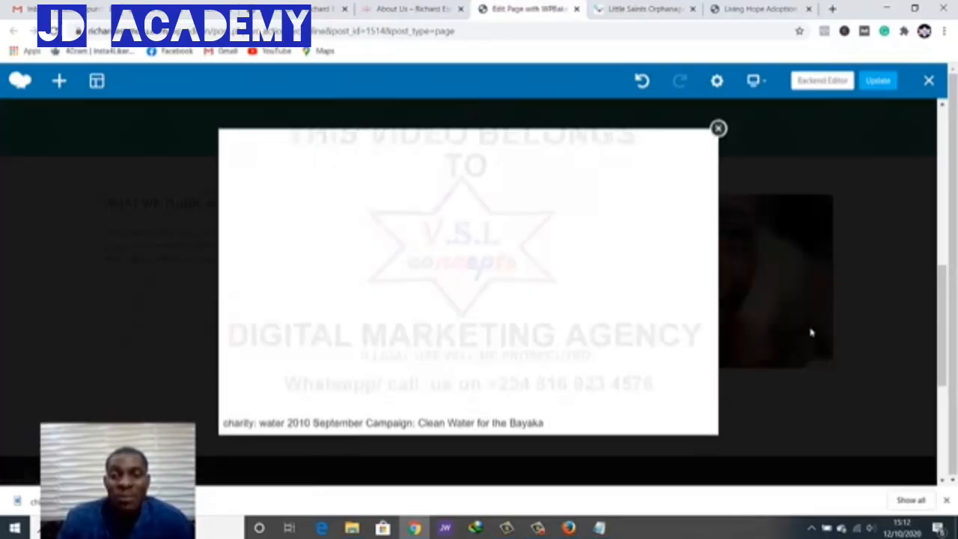
pyautogui.click(812, 333)
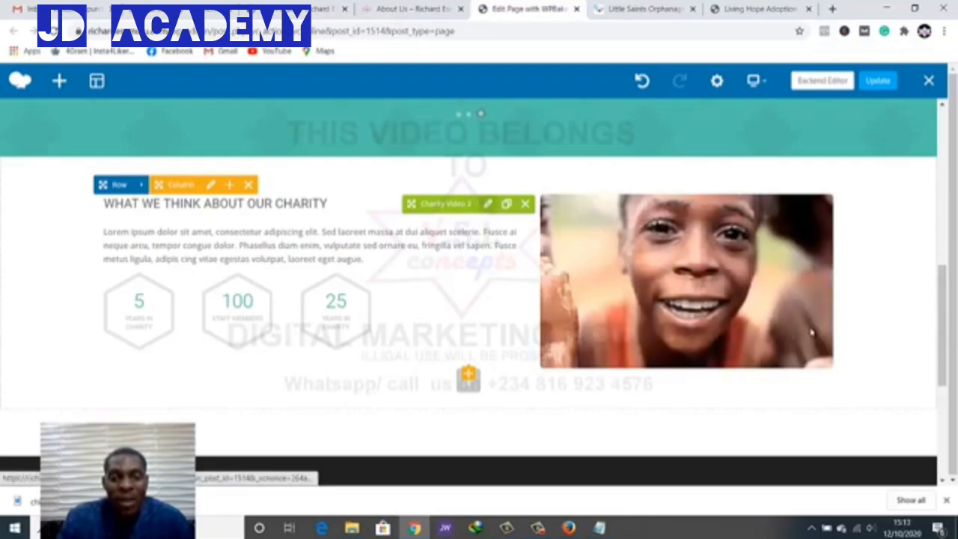
# Review the Charity Video 2 element settings and close them without changes
pyautogui.click(812, 332)
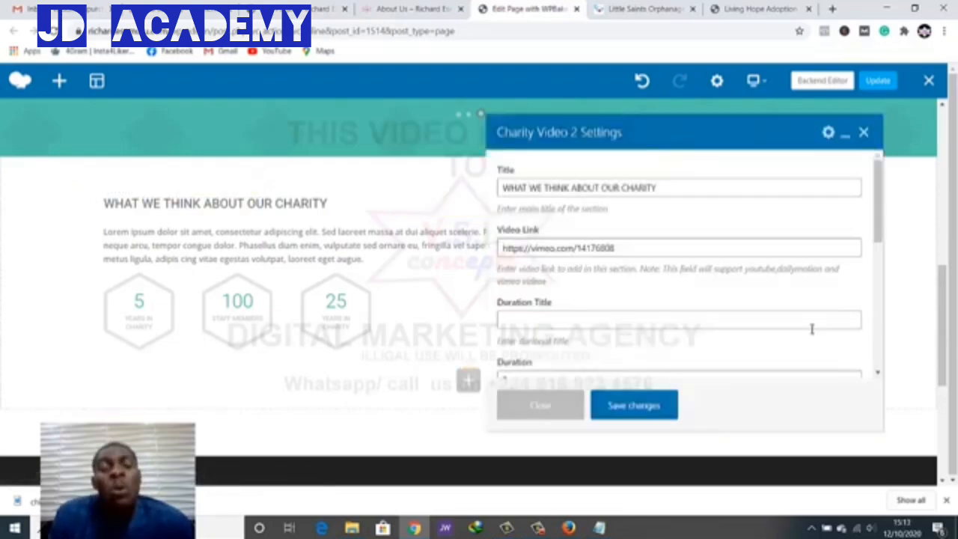
pyautogui.scroll(-6, 812, 329)
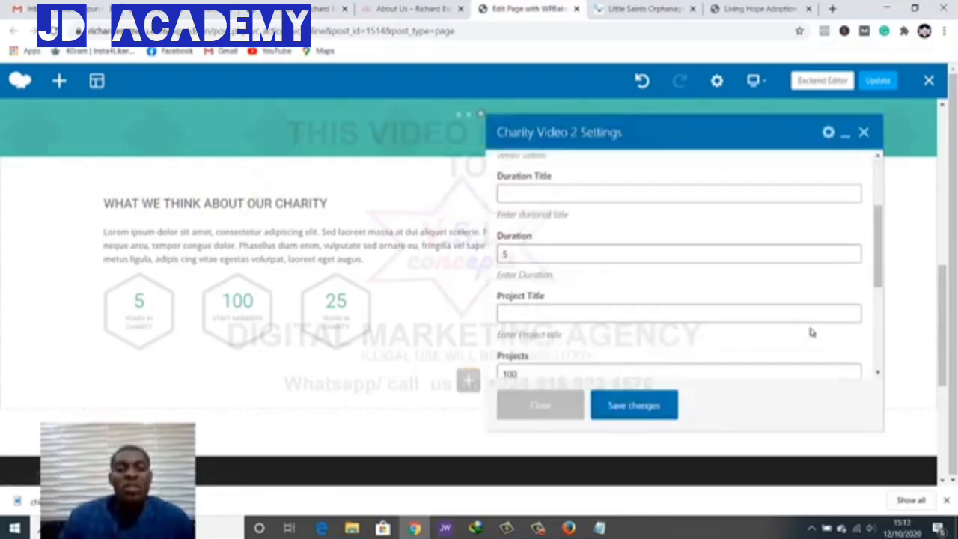
pyautogui.scroll(-3, 812, 333)
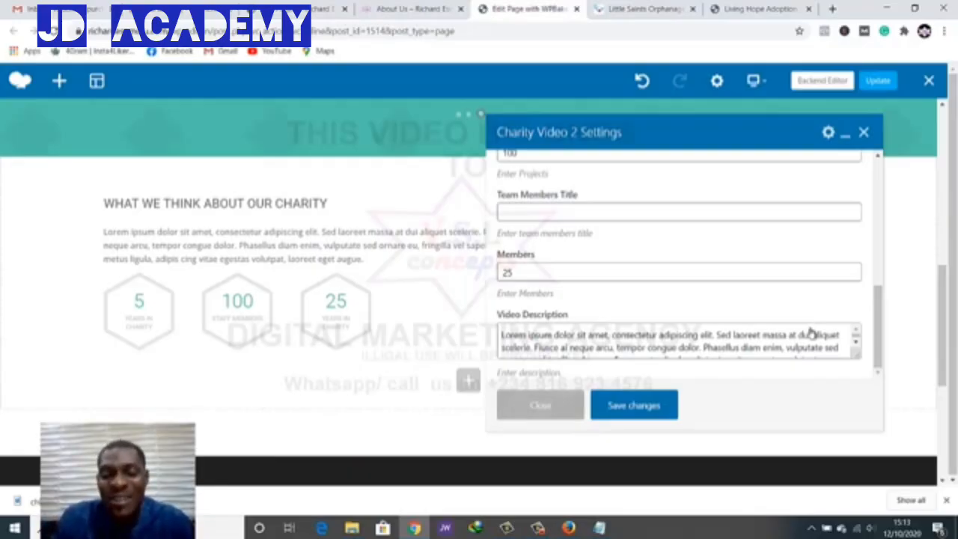
pyautogui.press('Escape')
# Update the About Us page to save the front-end edits
pyautogui.scroll(-4, 812, 333)
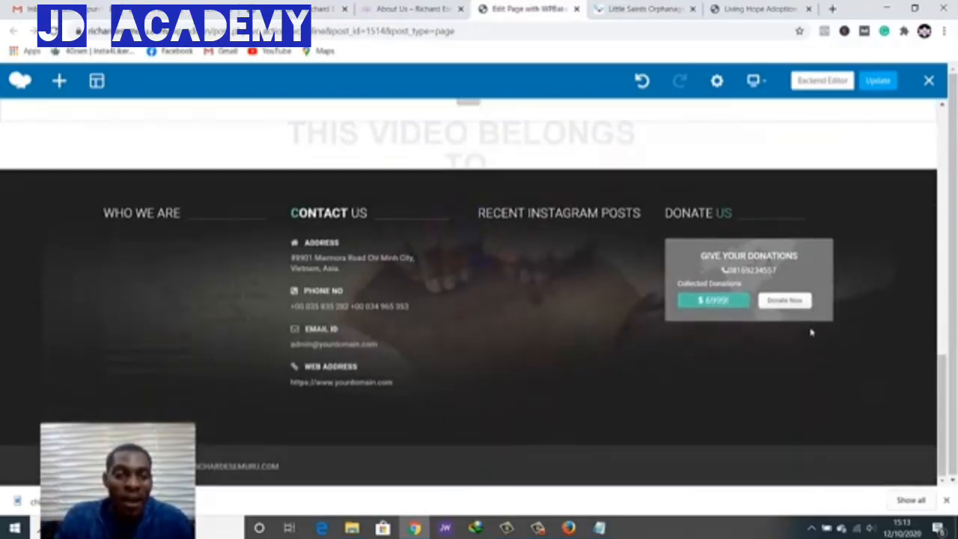
pyautogui.scroll(4, 812, 334)
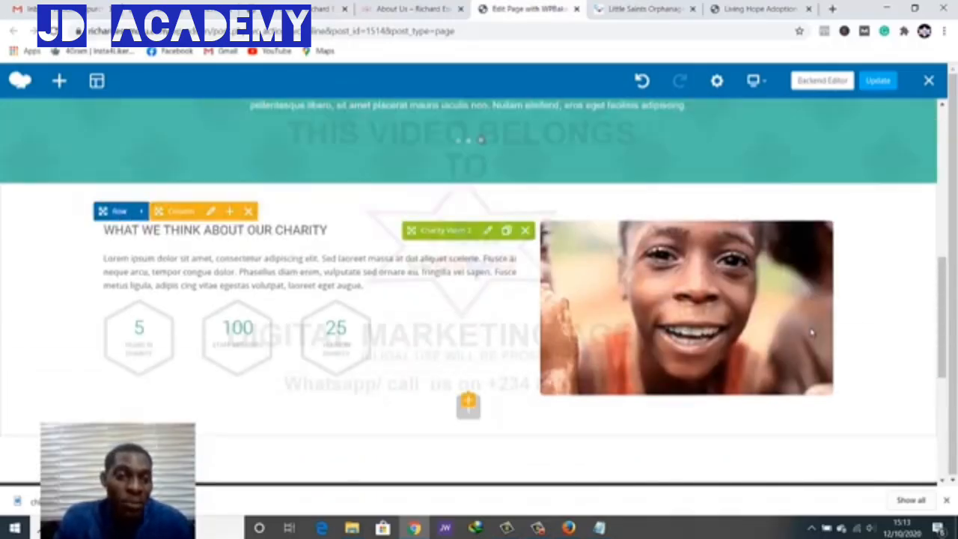
pyautogui.scroll(3, 812, 334)
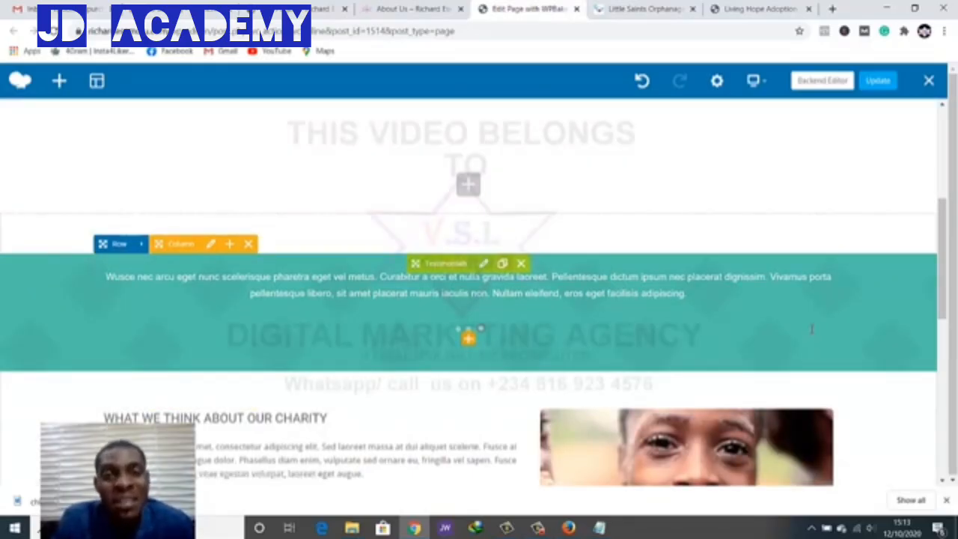
pyautogui.scroll(5, 813, 329)
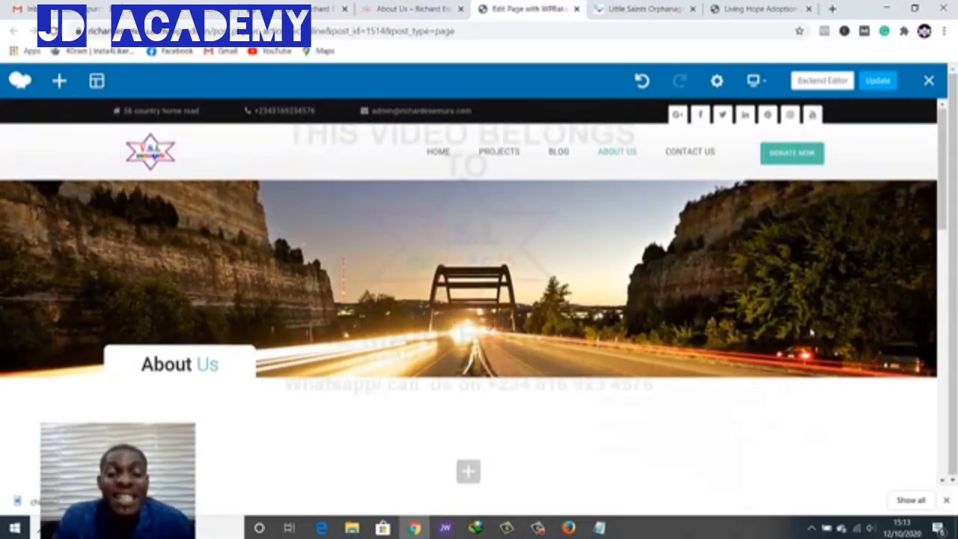
pyautogui.click(878, 80)
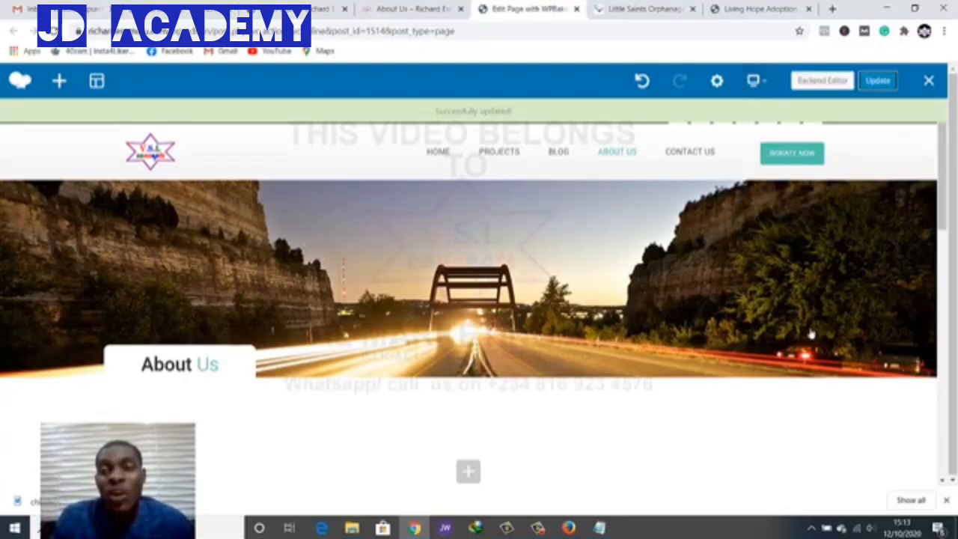
# Look over the About Us page in the back-end editor, then return to the live About Us tab
pyautogui.click(822, 80)
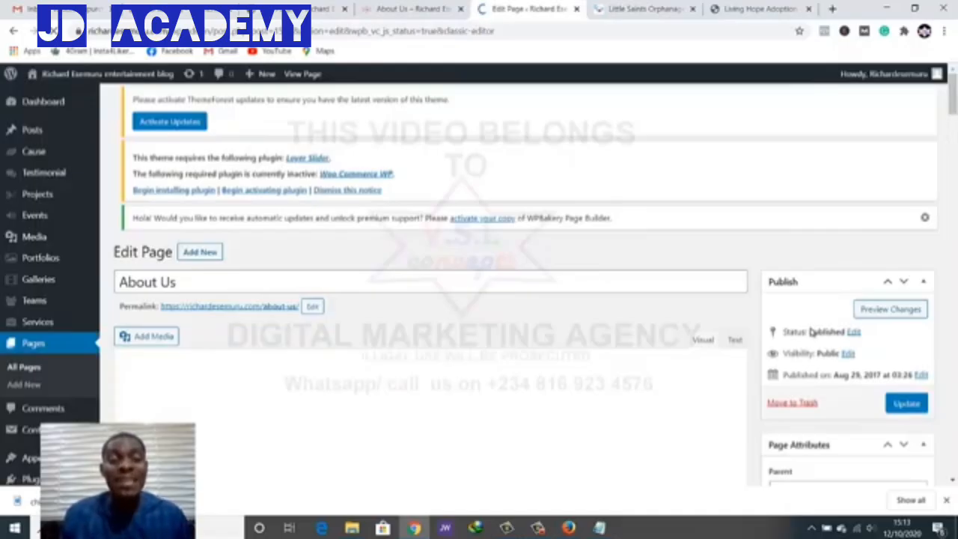
pyautogui.scroll(-8, 812, 331)
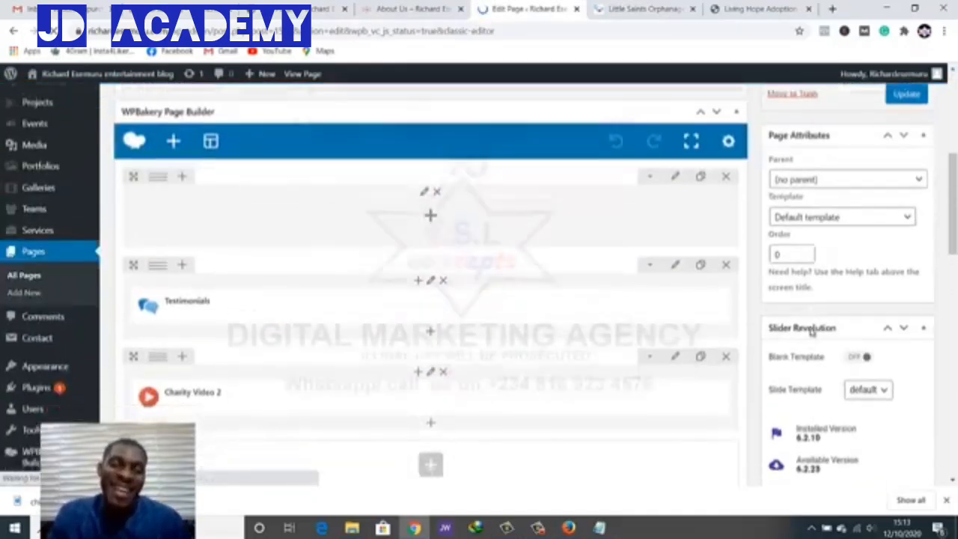
pyautogui.scroll(-3, 813, 331)
pyautogui.scroll(-3, 813, 332)
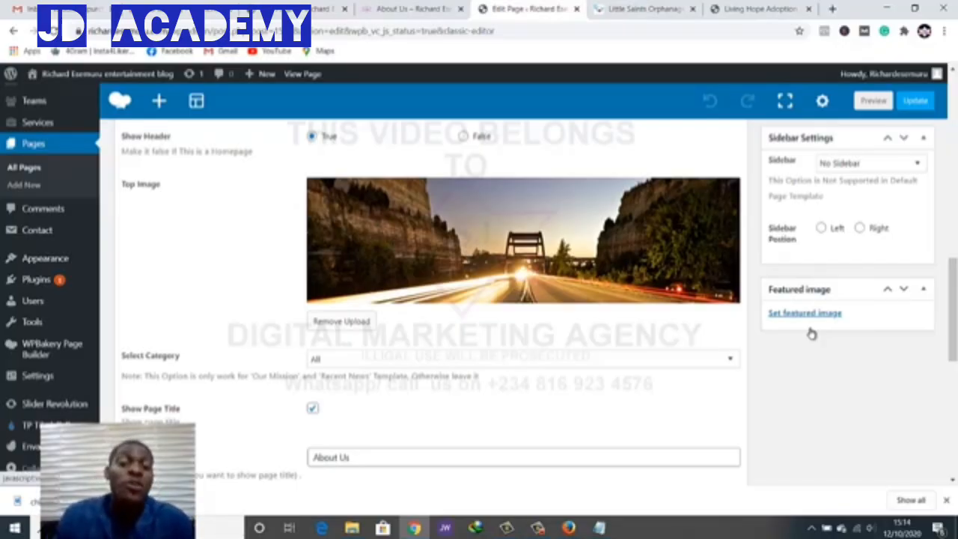
pyautogui.scroll(10, 812, 333)
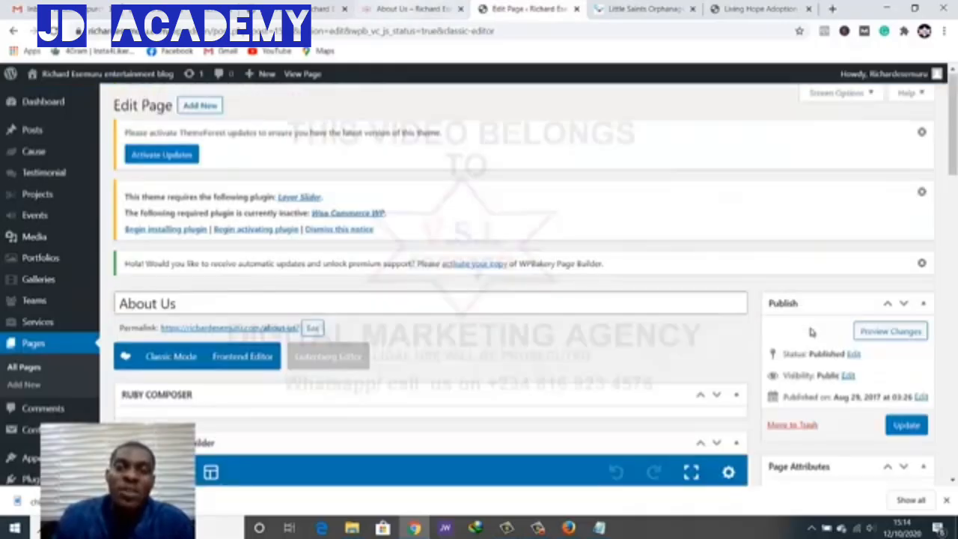
pyautogui.hotkey('ctrl', 'shift', 'Tab')
pyautogui.scroll(5, 812, 333)
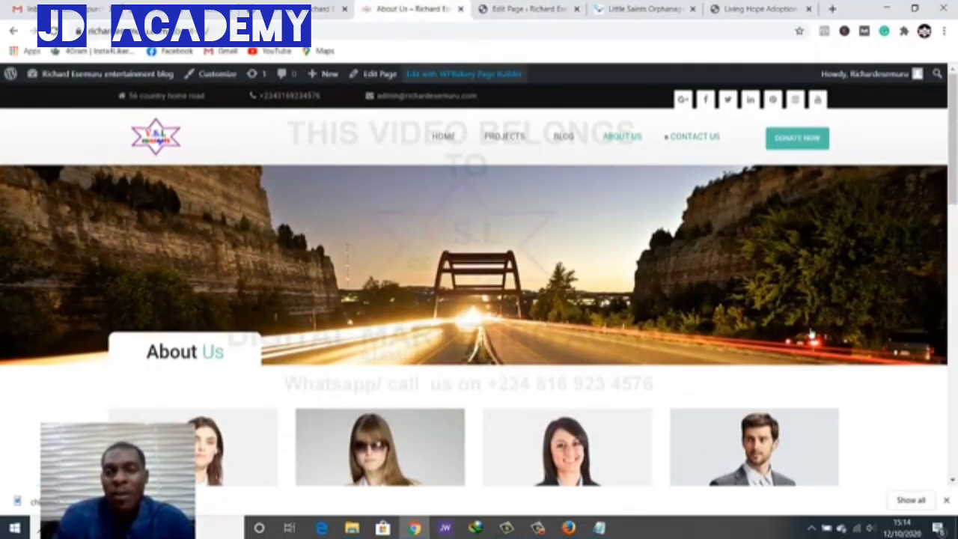
# Open the Contact Us page and scroll down to the 'We Work in 11 Countries' slider
pyautogui.click(693, 137)
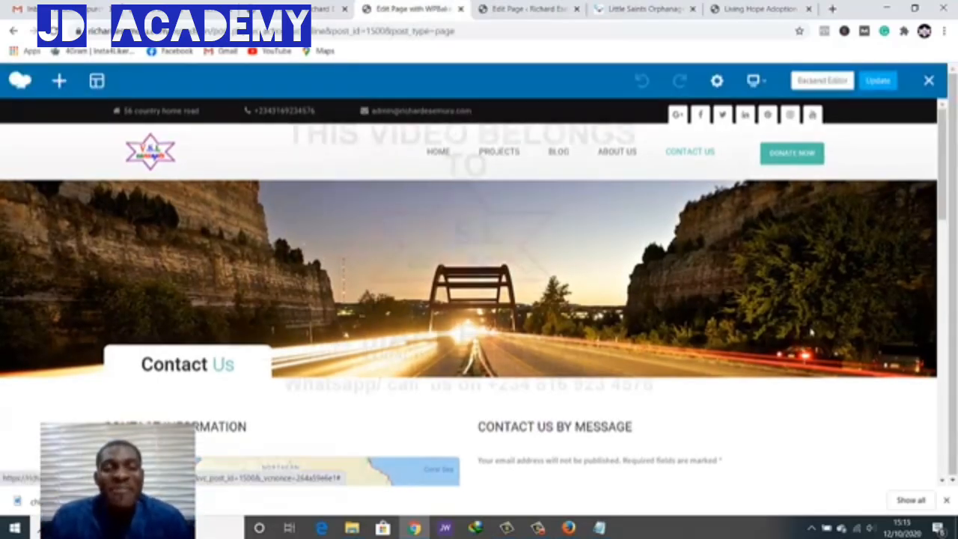
pyautogui.scroll(-1, 812, 333)
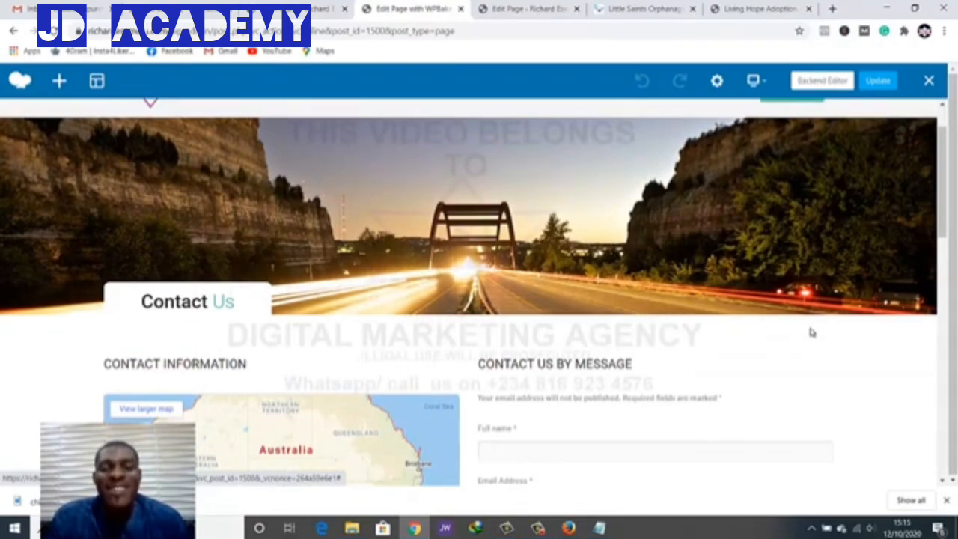
pyautogui.scroll(-3, 812, 333)
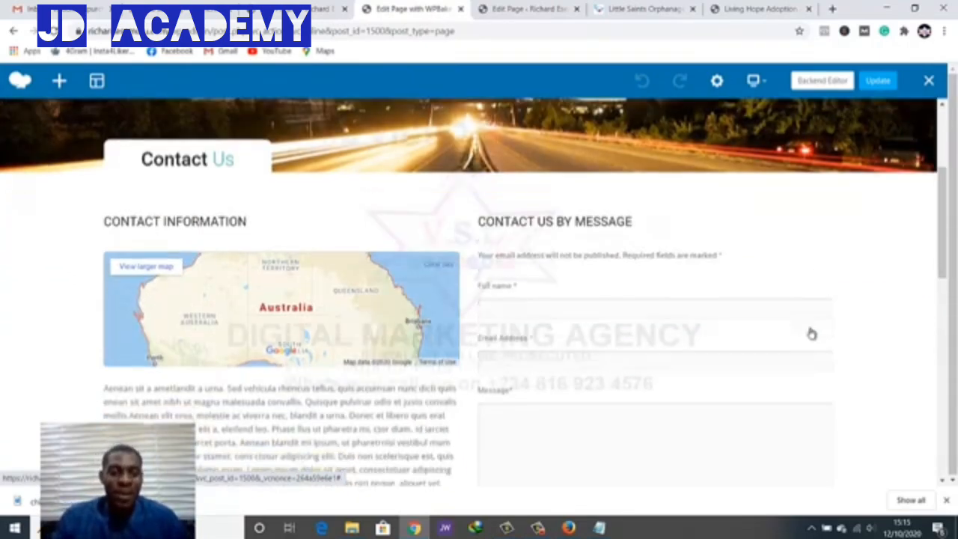
pyautogui.scroll(-1, 813, 333)
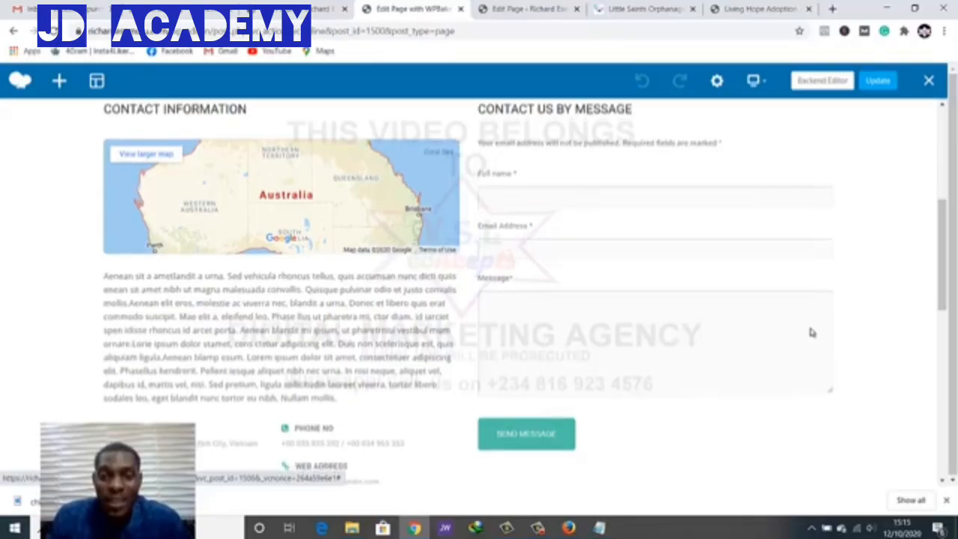
pyautogui.scroll(-2, 811, 331)
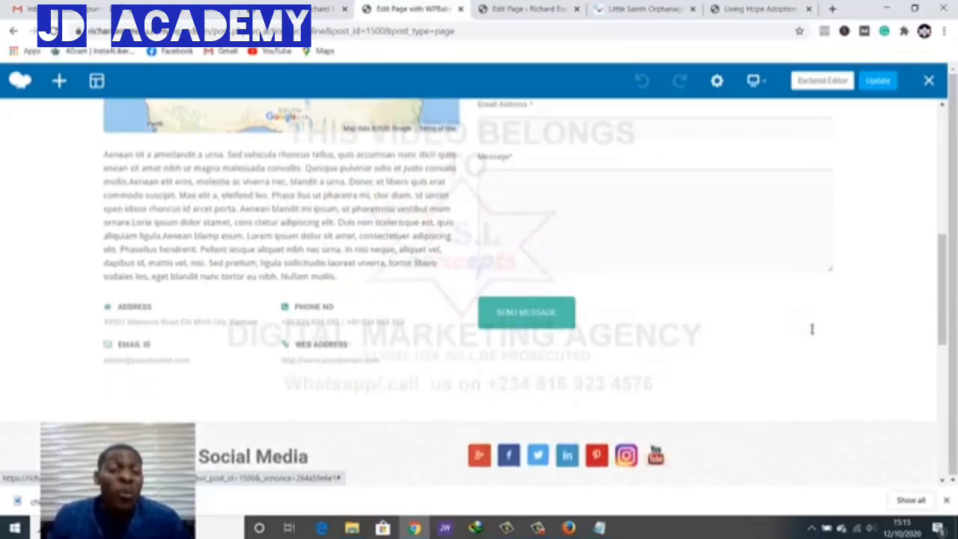
pyautogui.scroll(-1, 812, 329)
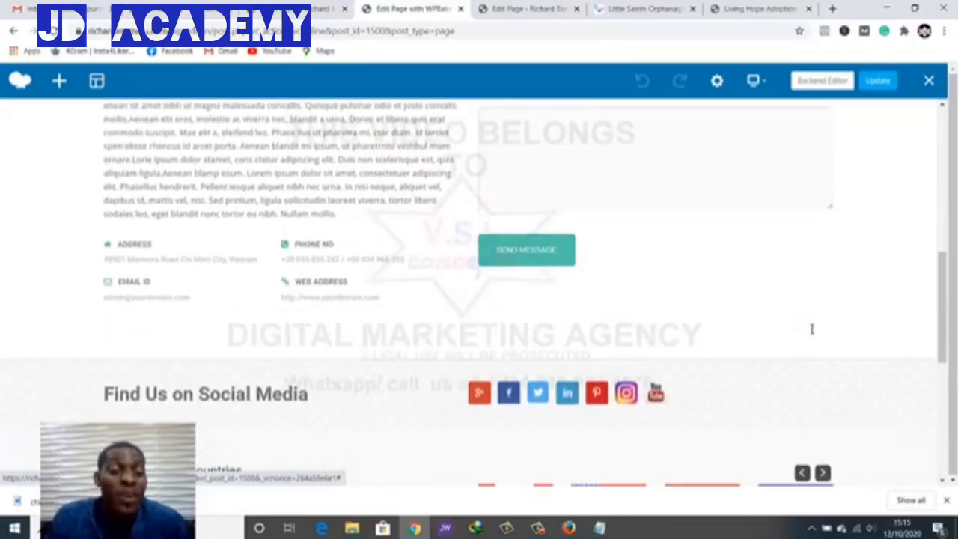
pyautogui.scroll(-1, 811, 330)
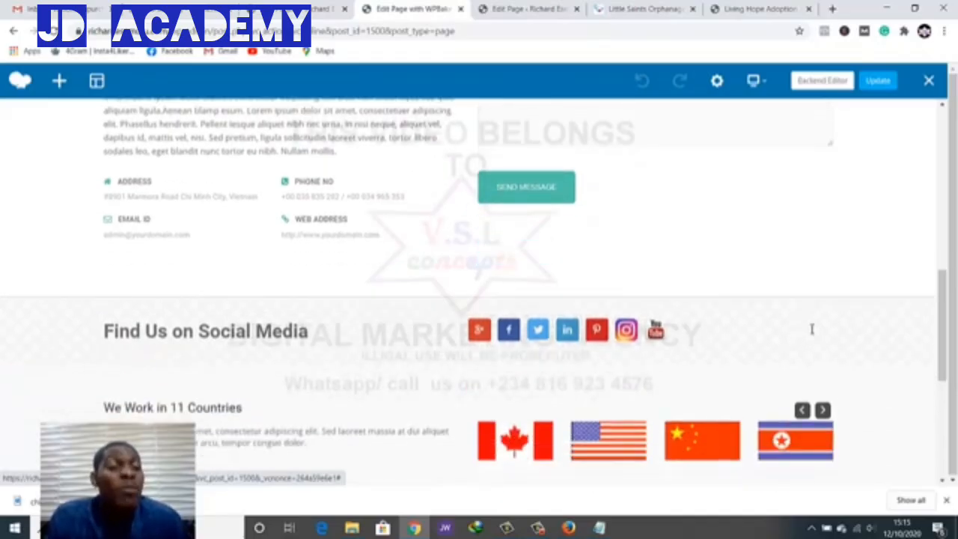
# In Theme Options, expand Contact Page Options and show the Contact Information settings
pyautogui.hotkey('ctrl', 'shift', 'Tab')
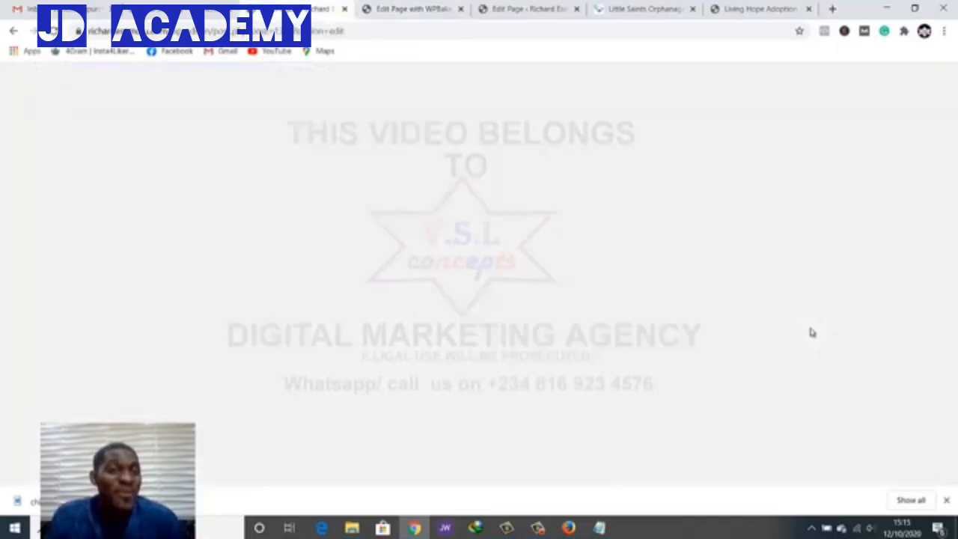
pyautogui.scroll(-2, 811, 334)
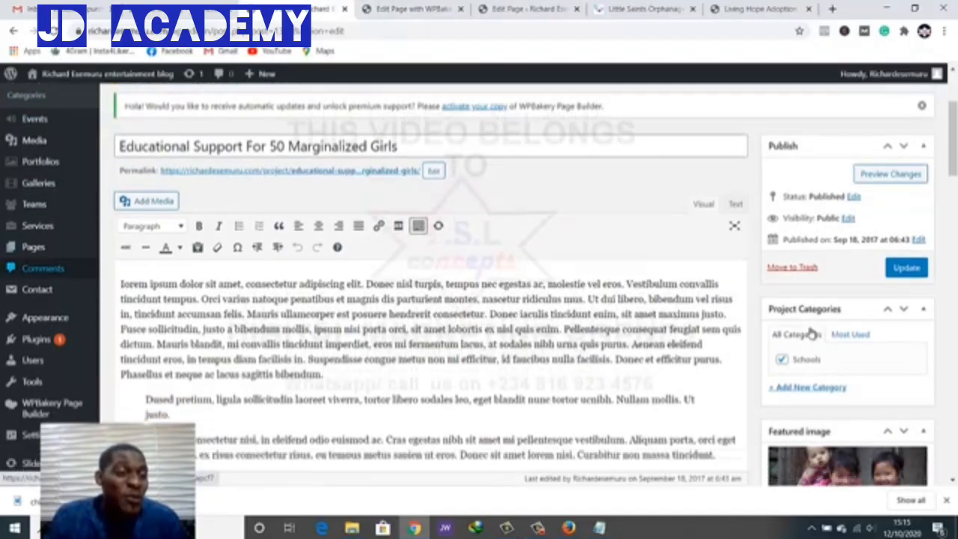
pyautogui.scroll(1, 812, 334)
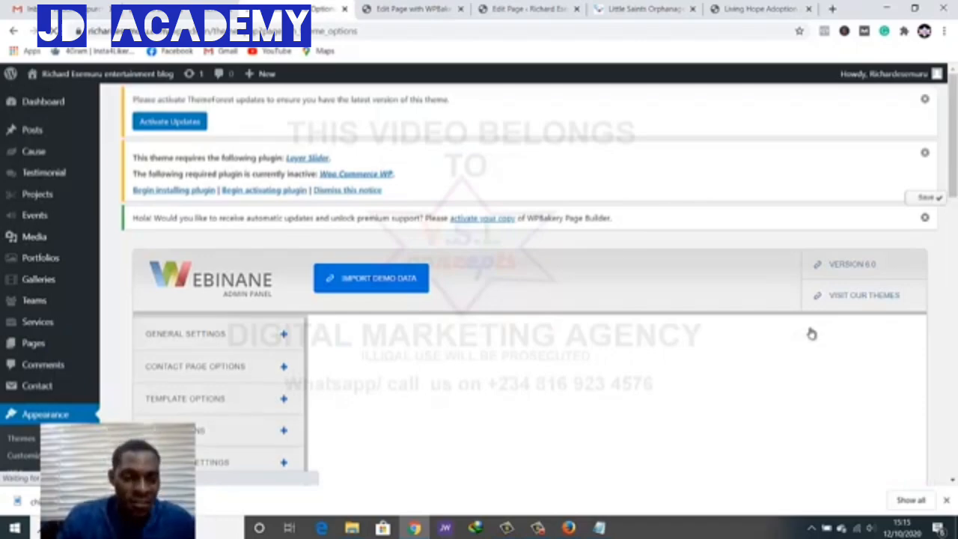
pyautogui.scroll(-3, 812, 334)
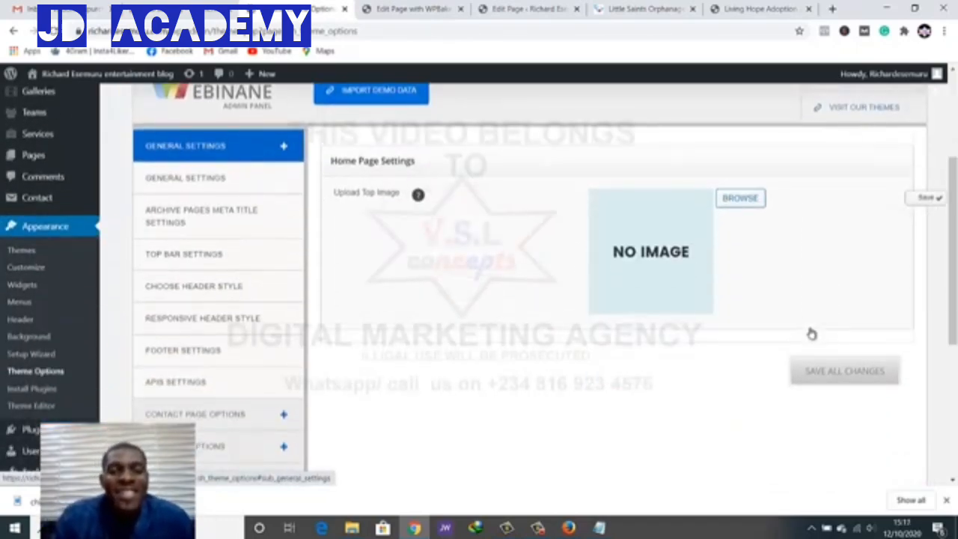
pyautogui.scroll(-3, 813, 334)
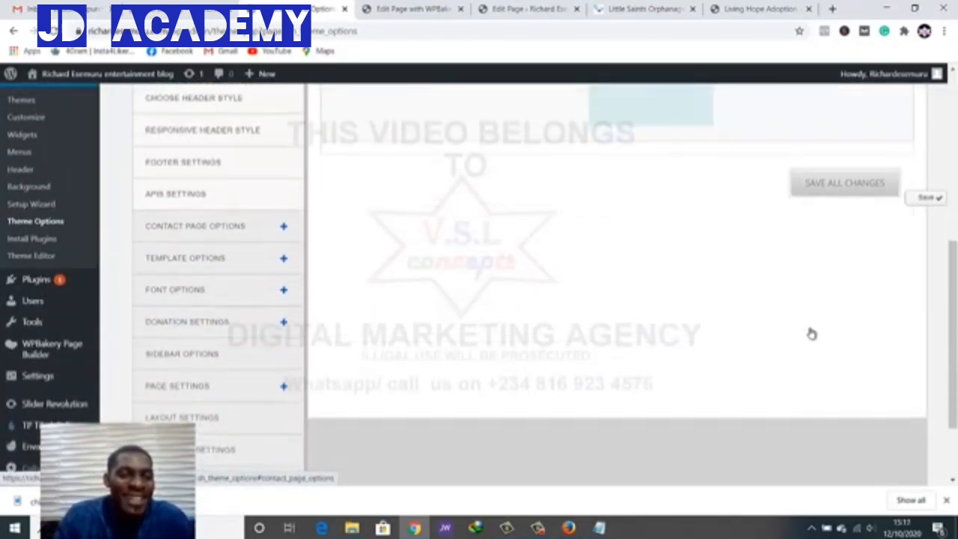
pyautogui.click(196, 226)
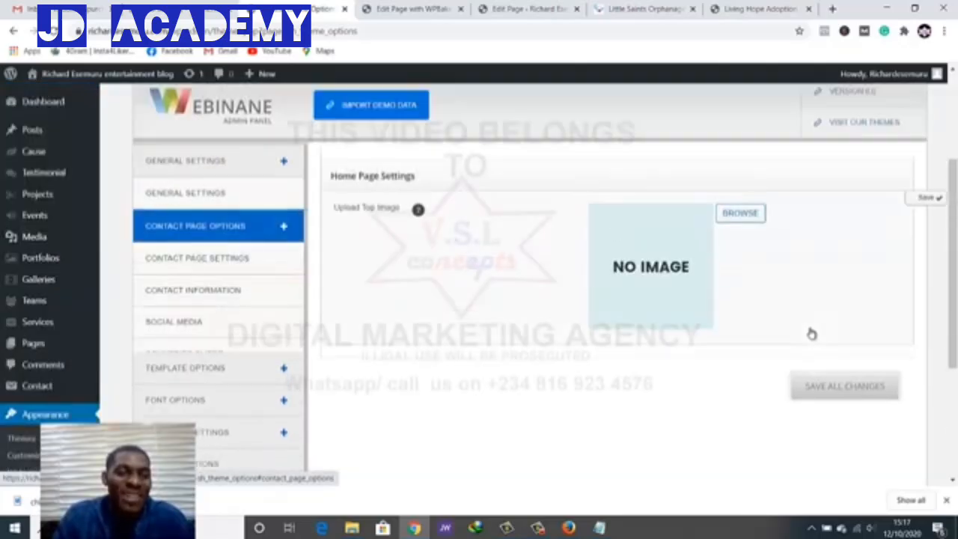
pyautogui.scroll(-1, 196, 227)
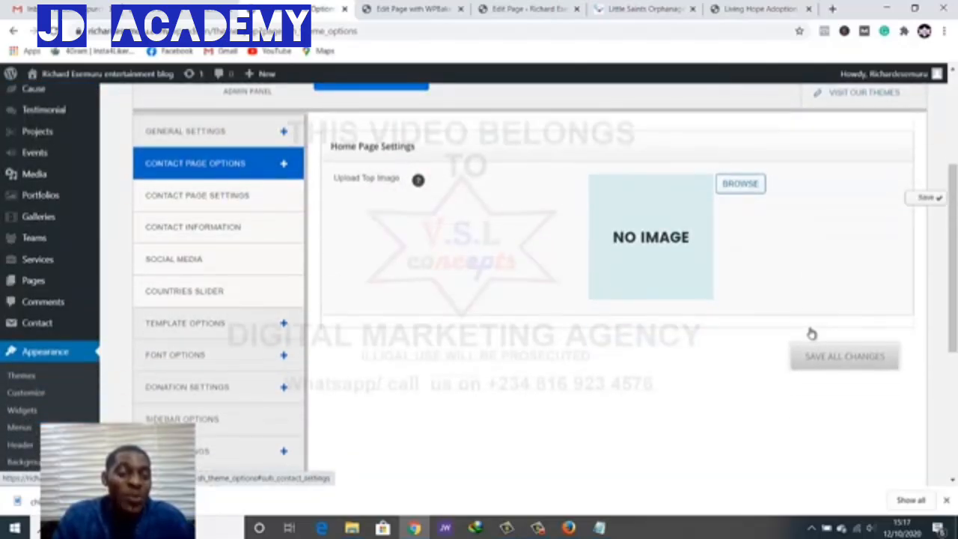
pyautogui.click(193, 226)
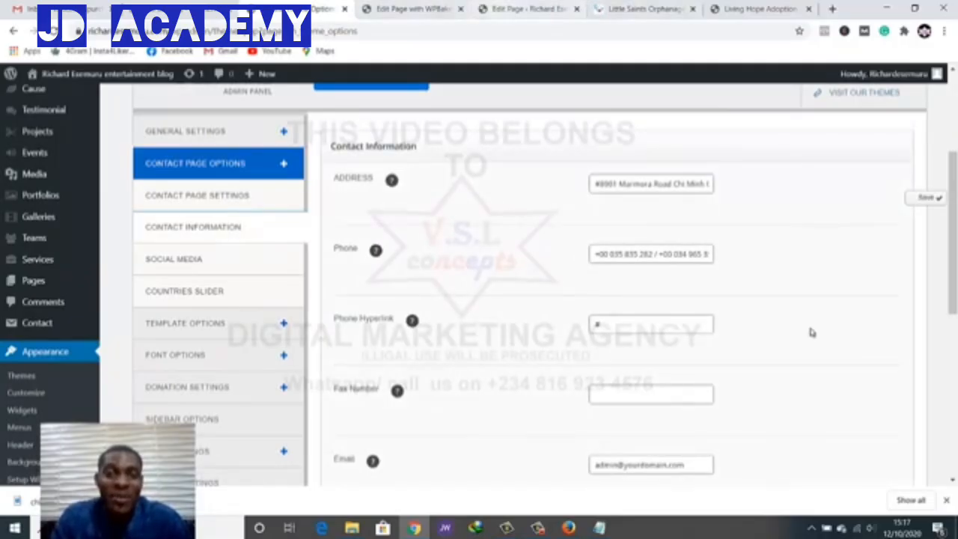
# Glance at the About Us and Contact Us page tabs, then return to Contact Information
pyautogui.click(527, 9)
pyautogui.click(401, 9)
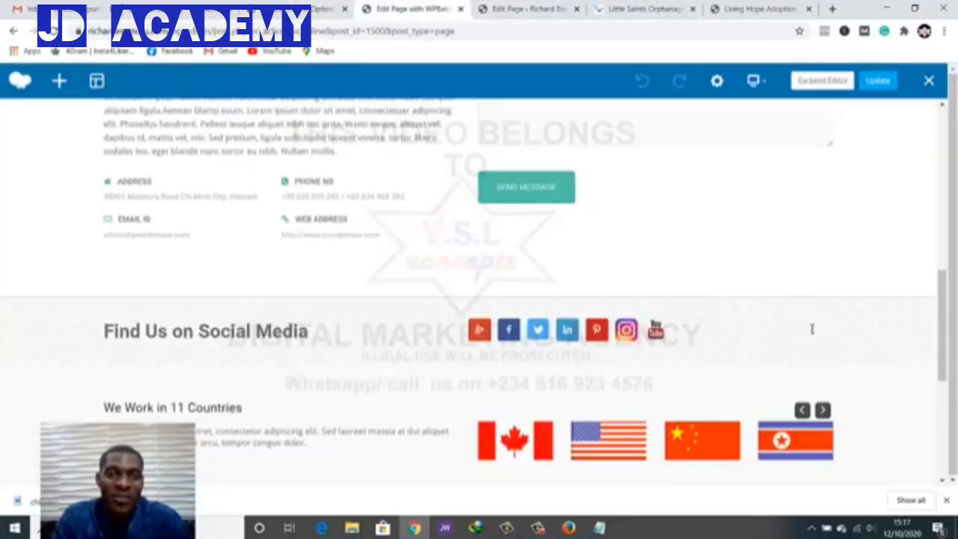
pyautogui.scroll(-3, 812, 331)
pyautogui.scroll(1, 813, 332)
pyautogui.scroll(3, 811, 332)
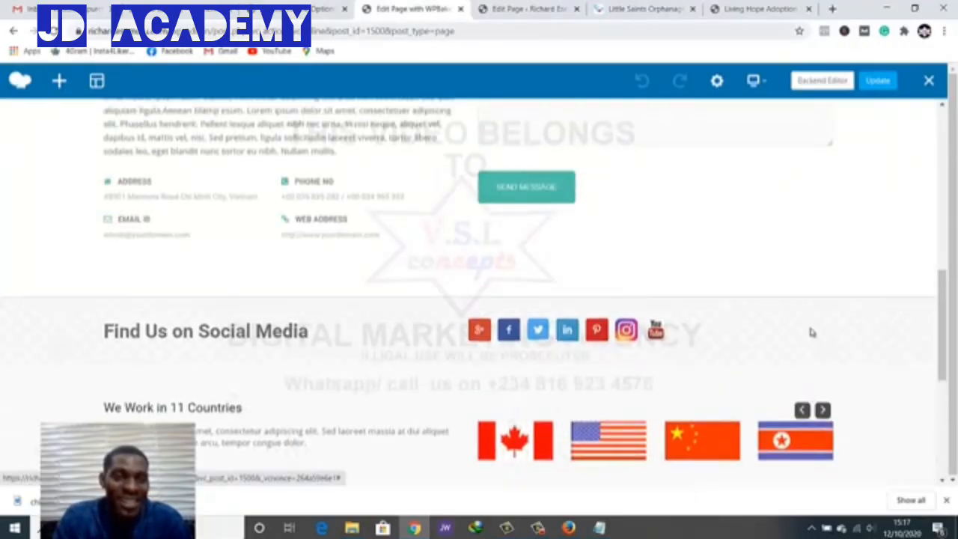
pyautogui.hotkey('ctrl', 'shift', 'Tab')
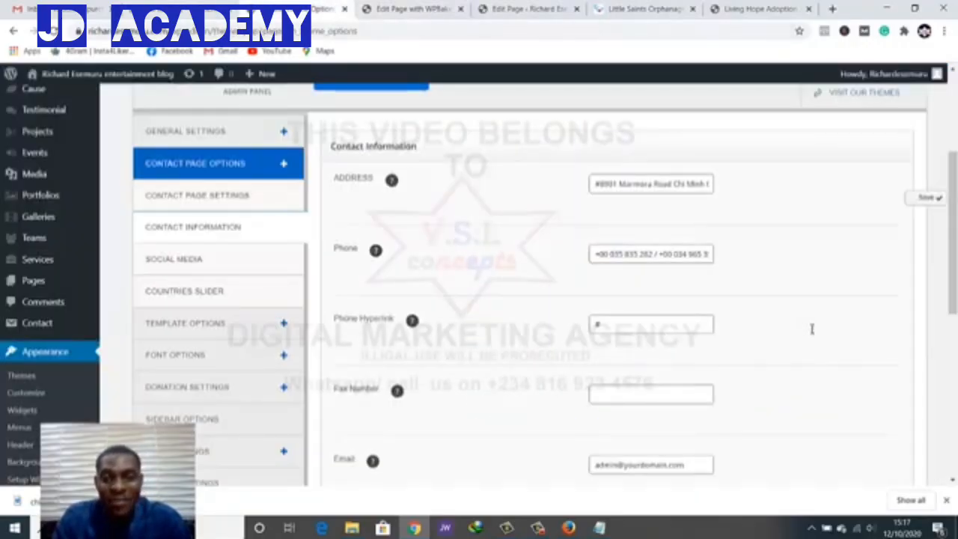
# Replace 'Chi' in the Address field with 'DFHDHFHFDF' and save all changes
pyautogui.click(626, 184)
pyautogui.doubleClick(680, 184)
pyautogui.write('DFHDHFHFDF')
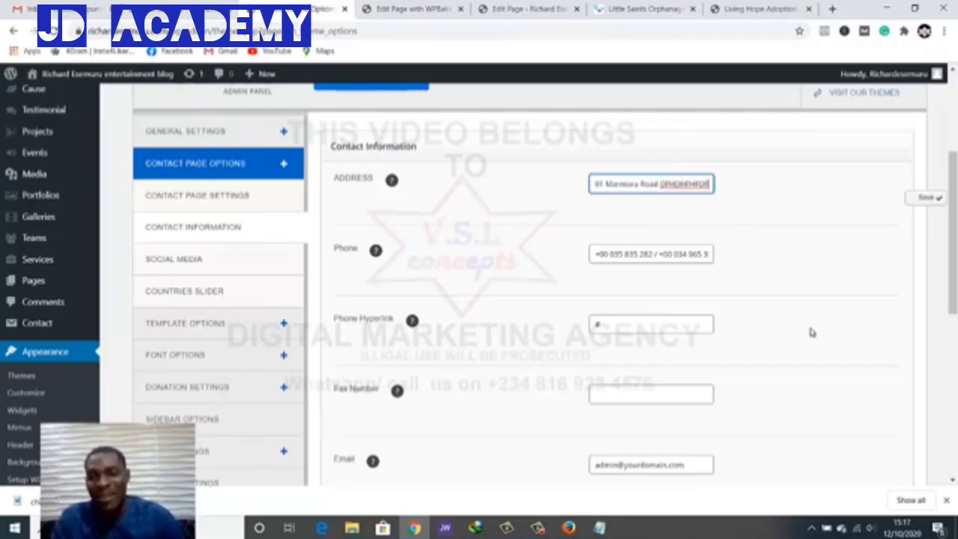
pyautogui.click(926, 198)
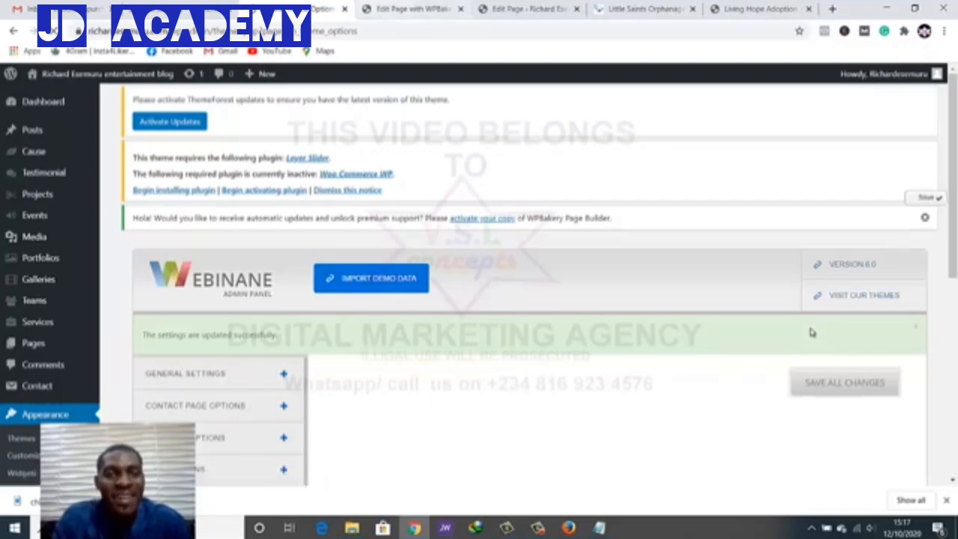
pyautogui.hotkey('ctrl', 'Tab')
pyautogui.hotkey('ctrl', 'shift', 'Tab')
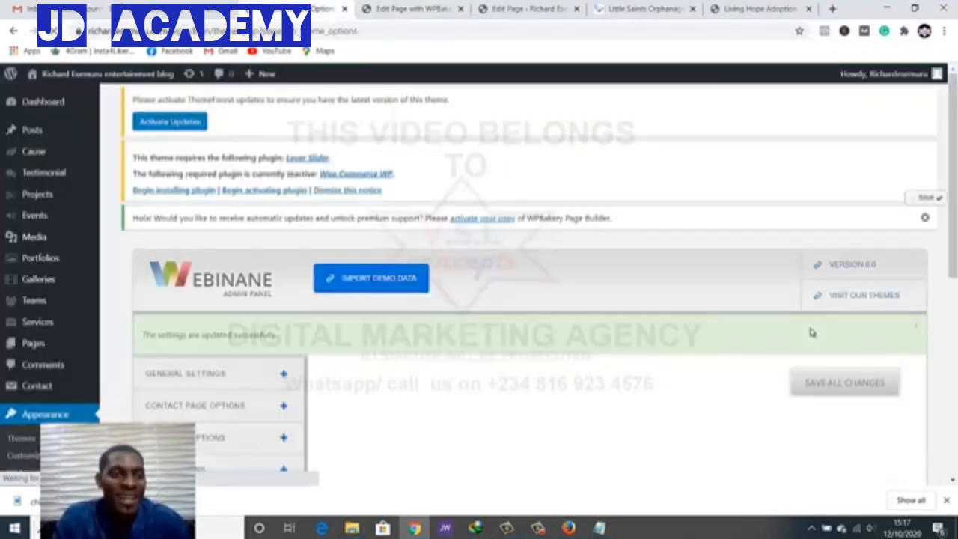
# Open the live site in a new tab and close the two old page-editing tabs
pyautogui.moveTo(98, 74)
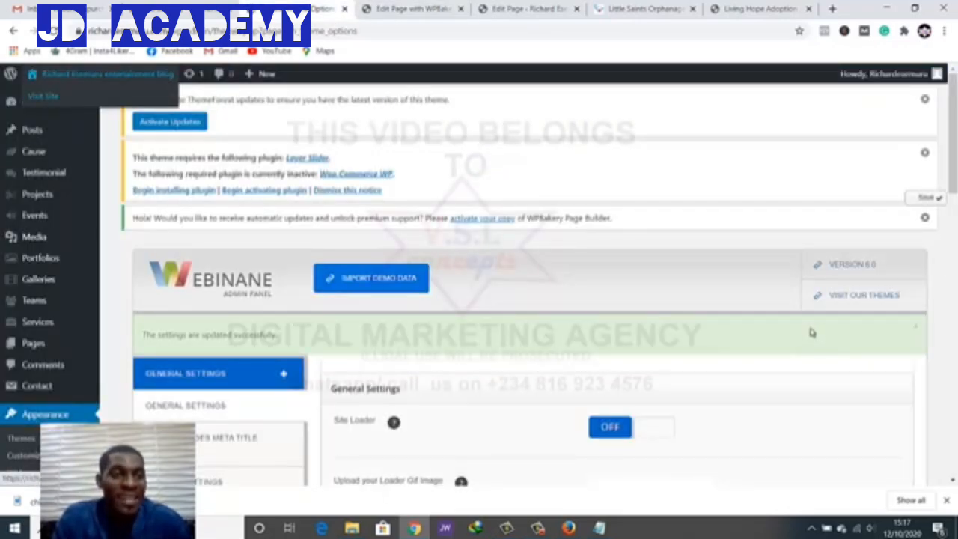
pyautogui.rightClick(58, 97)
pyautogui.click(112, 107)
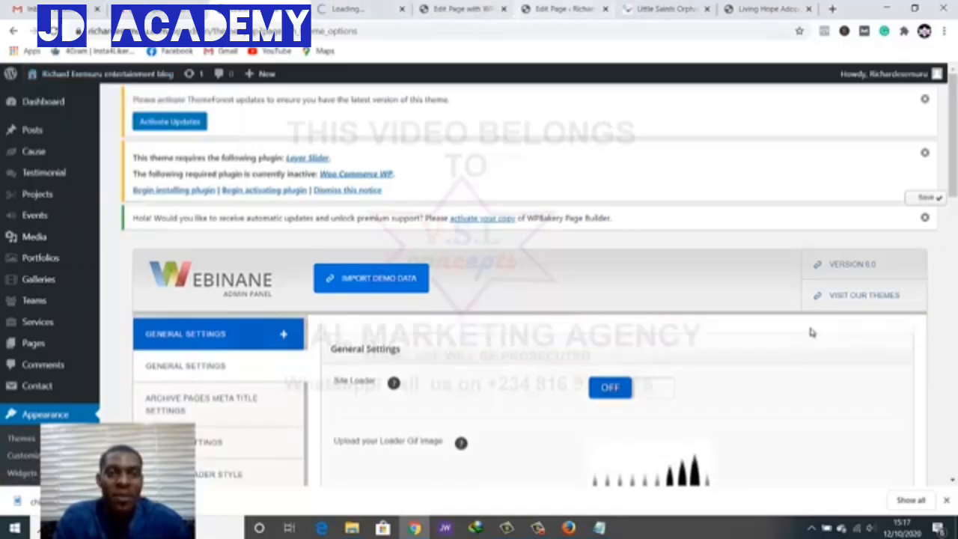
pyautogui.click(504, 9)
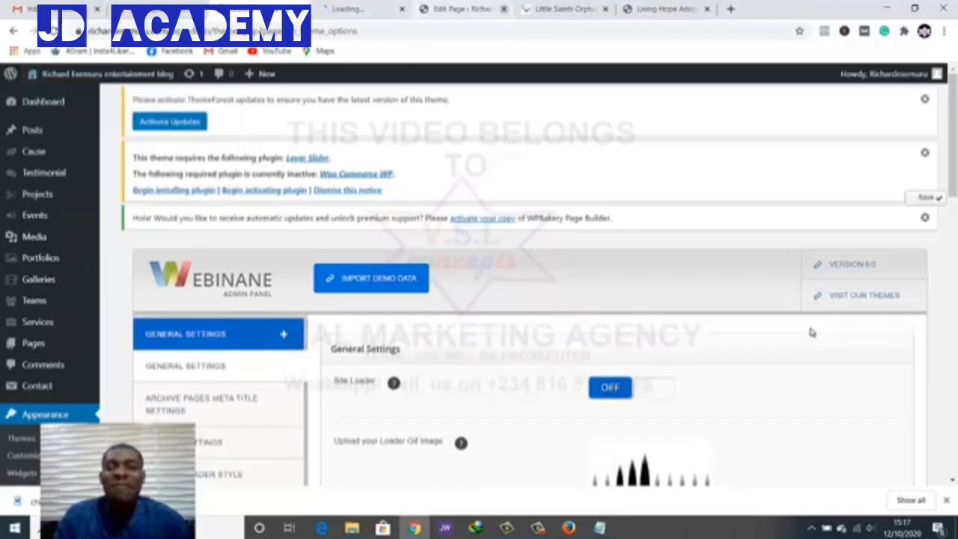
pyautogui.click(504, 9)
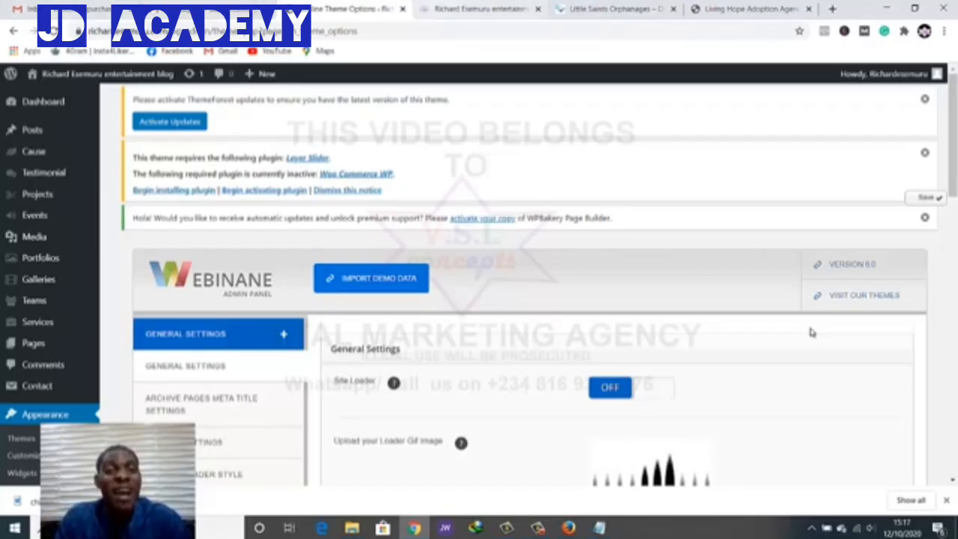
# Check the edited address on the live Contact Us page, then go back to Theme Options
pyautogui.hotkey('ctrl', 'Tab')
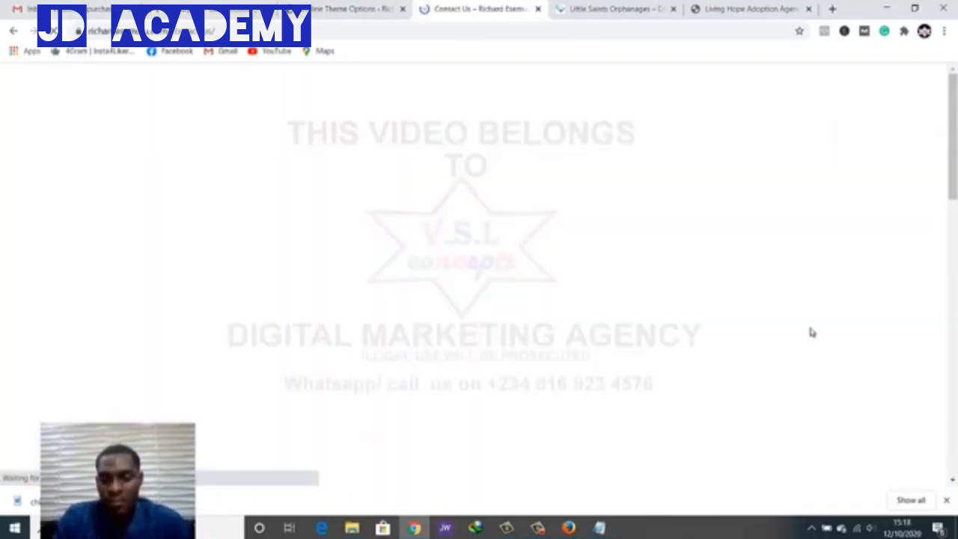
pyautogui.scroll(-8, 812, 334)
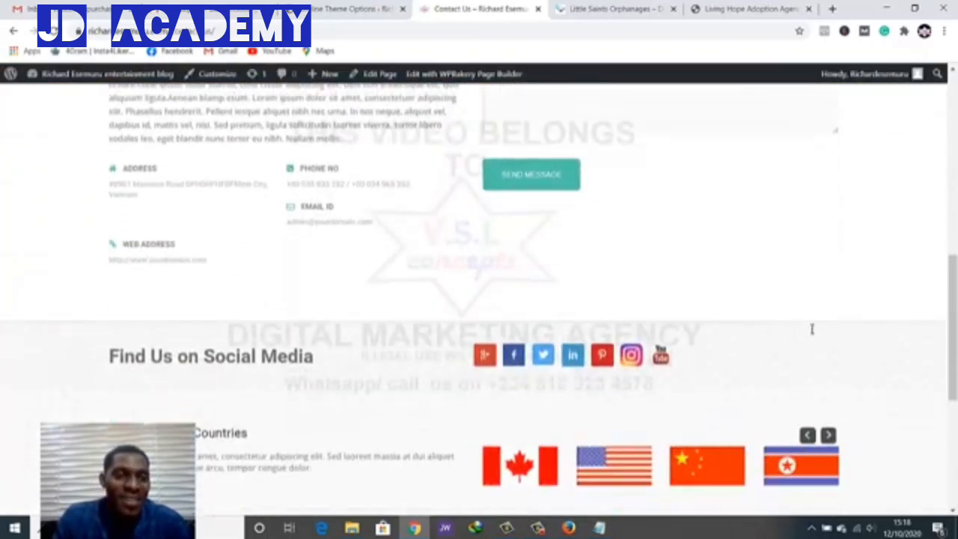
pyautogui.moveTo(185, 184); pyautogui.dragTo(236, 184)
pyautogui.click(237, 184)
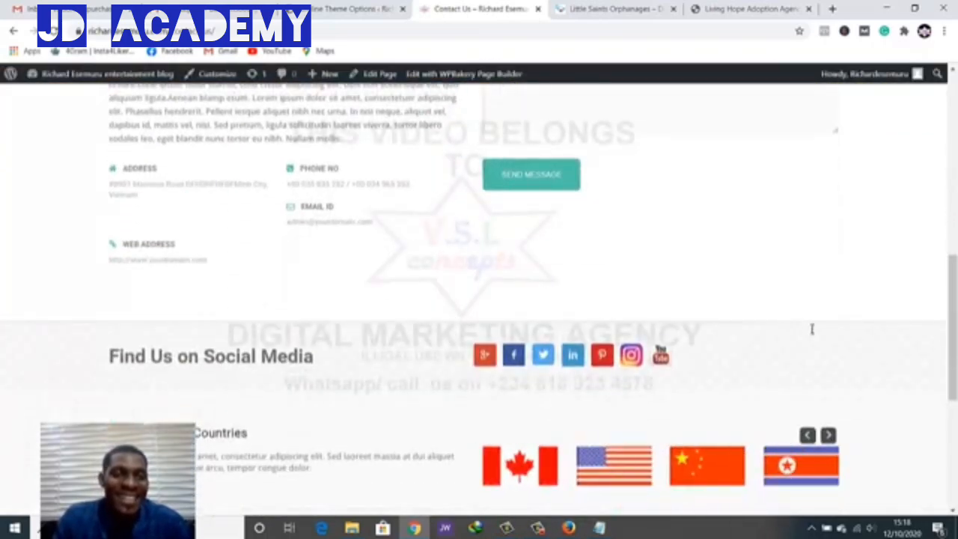
pyautogui.click(358, 9)
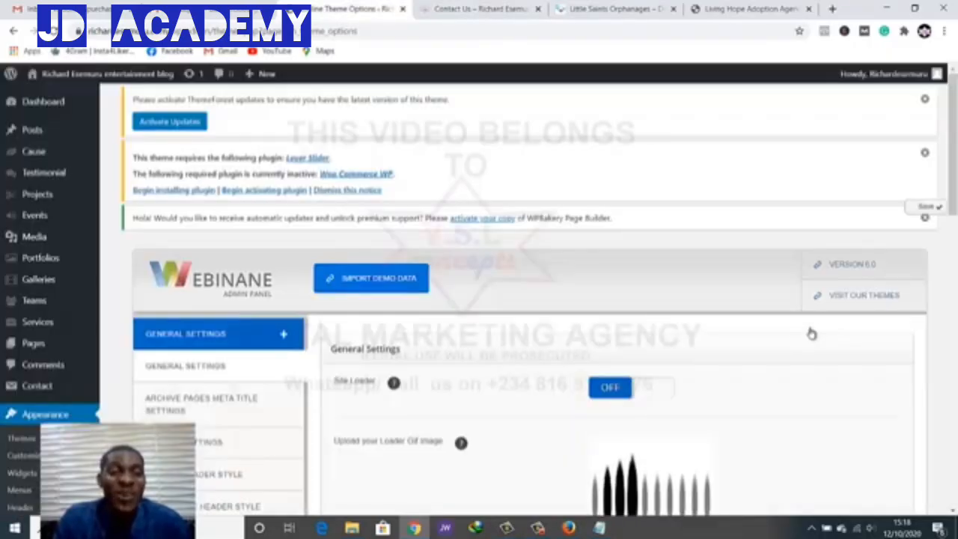
# Expand Contact Page Options and compare the contact email with the live Contact Us page
pyautogui.scroll(-2, 812, 334)
pyautogui.scroll(-3, 812, 334)
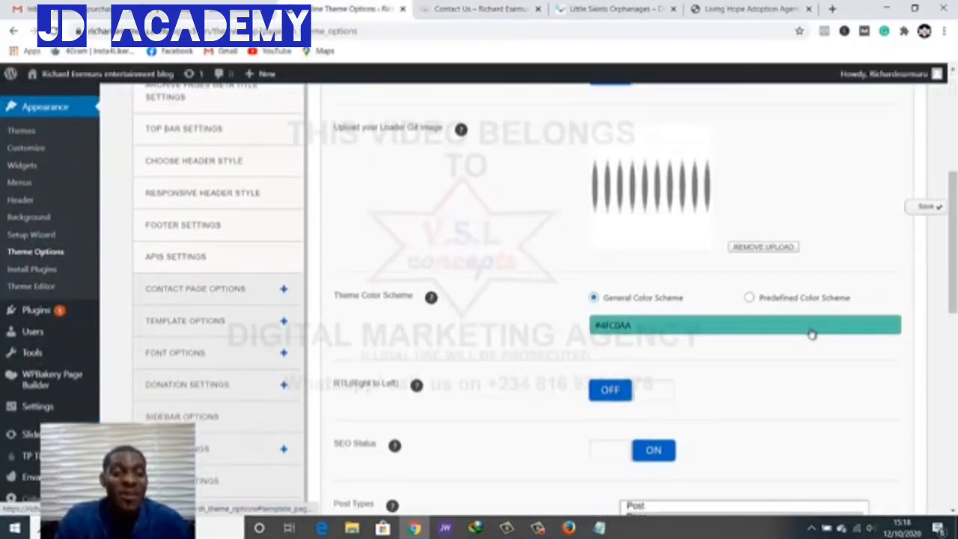
pyautogui.click(217, 289)
pyautogui.scroll(-3, 218, 289)
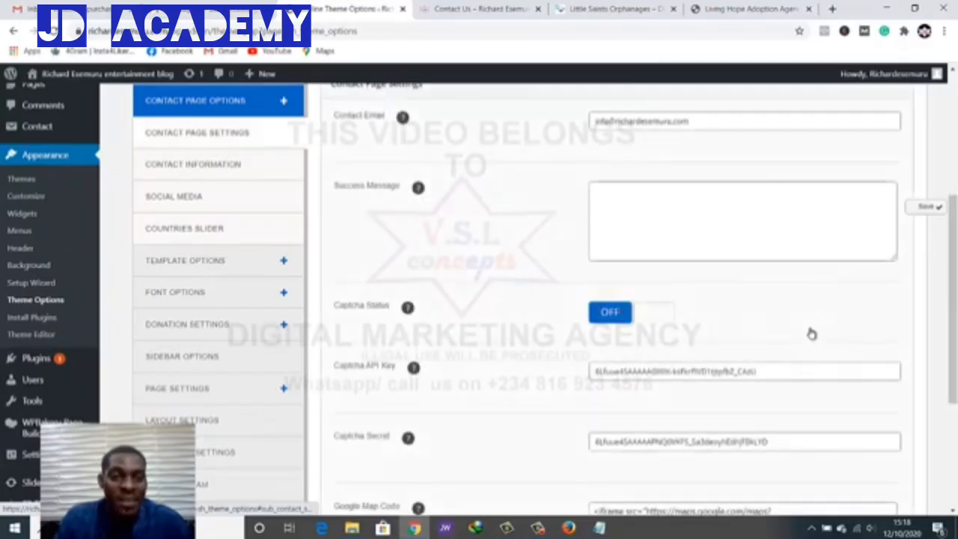
pyautogui.scroll(-3, 813, 332)
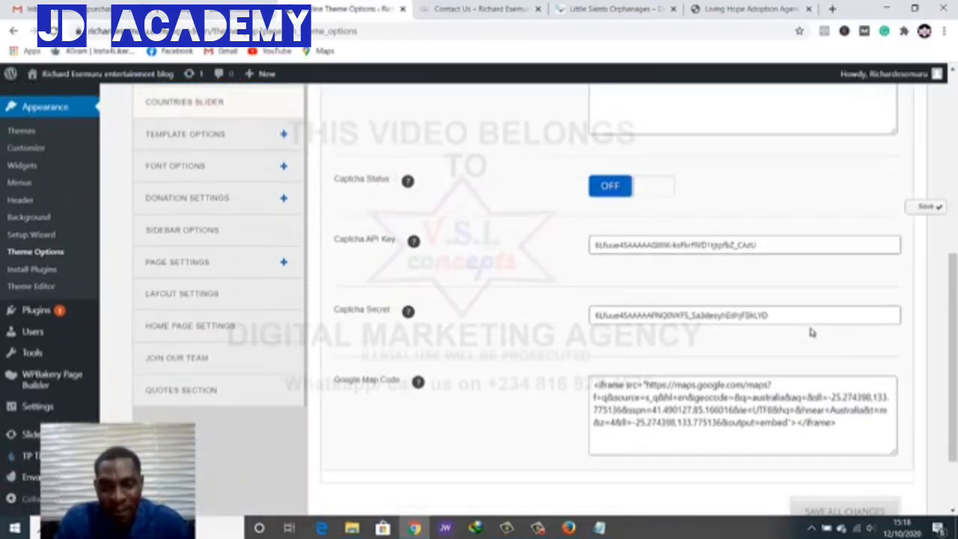
pyautogui.scroll(5, 811, 332)
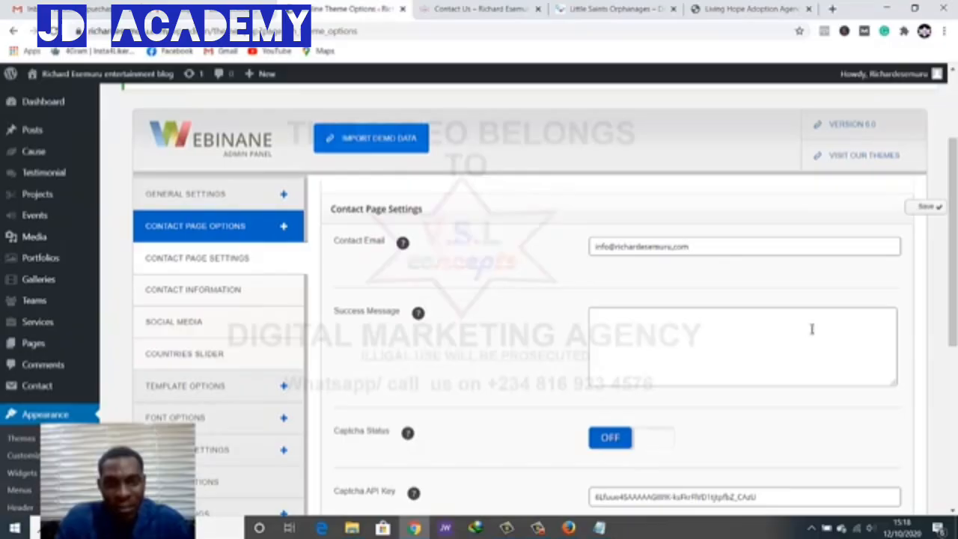
pyautogui.click(812, 247)
pyautogui.hotkey('ctrl', 'Tab')
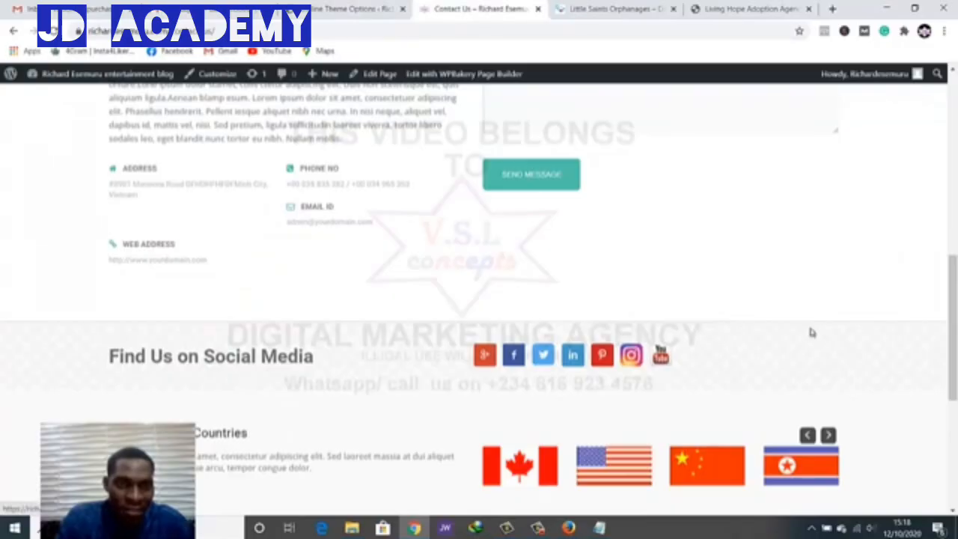
pyautogui.hotkey('ctrl', 'shift', 'Tab')
# Open Contact Information and delete 'admin' from the Email field
pyautogui.scroll(-2, 812, 332)
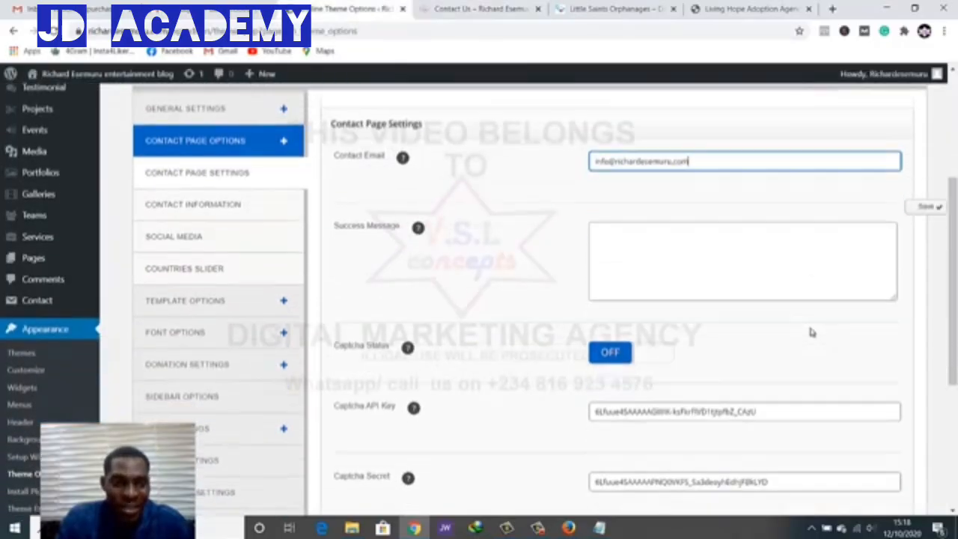
pyautogui.scroll(-1, 812, 333)
pyautogui.click(193, 164)
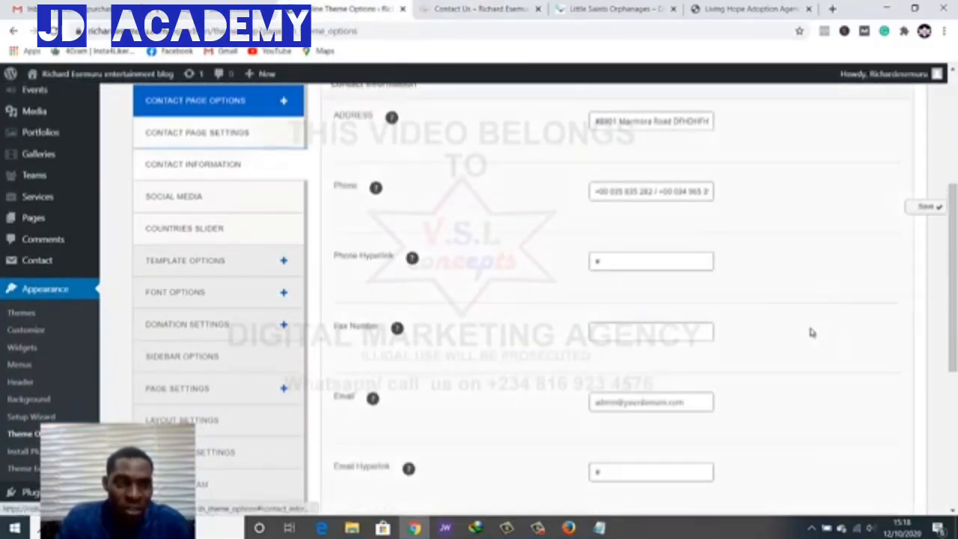
pyautogui.scroll(1, 813, 333)
pyautogui.scroll(-1, 812, 333)
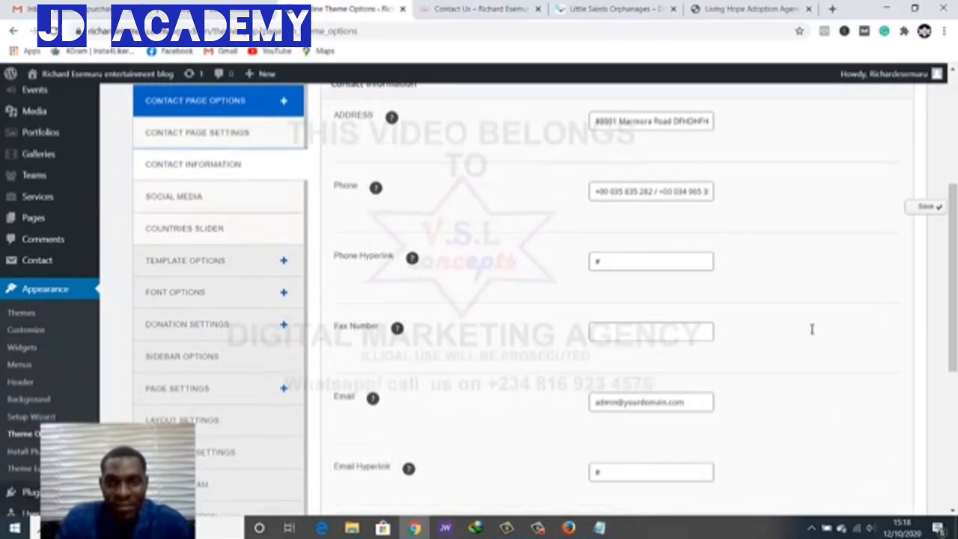
pyautogui.click(638, 192)
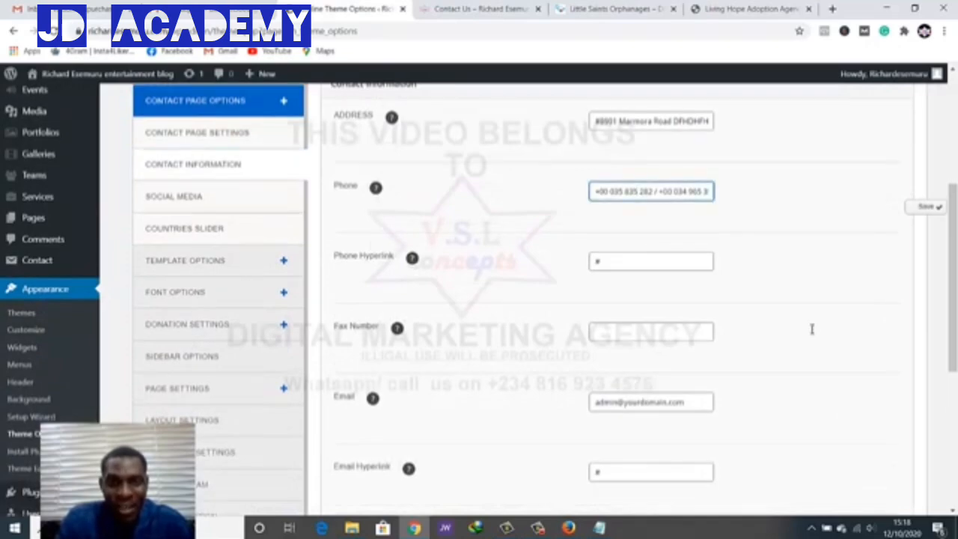
pyautogui.scroll(-2, 813, 331)
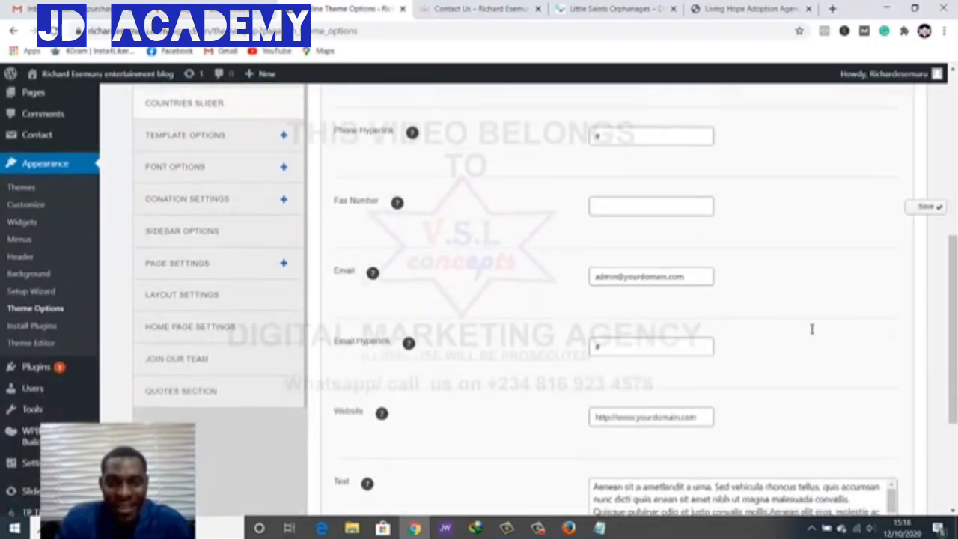
pyautogui.doubleClick(605, 276)
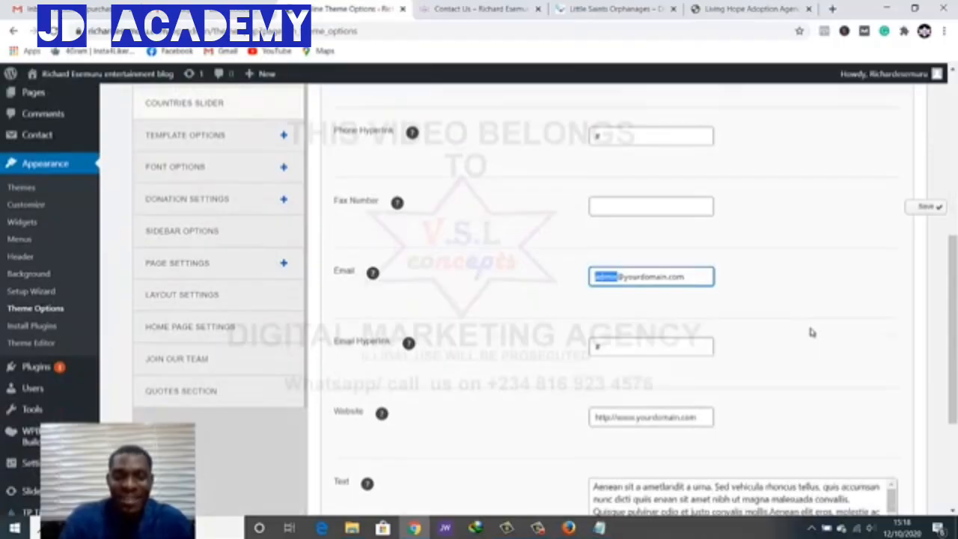
pyautogui.press('BackSpace')
pyautogui.scroll(-3, 813, 332)
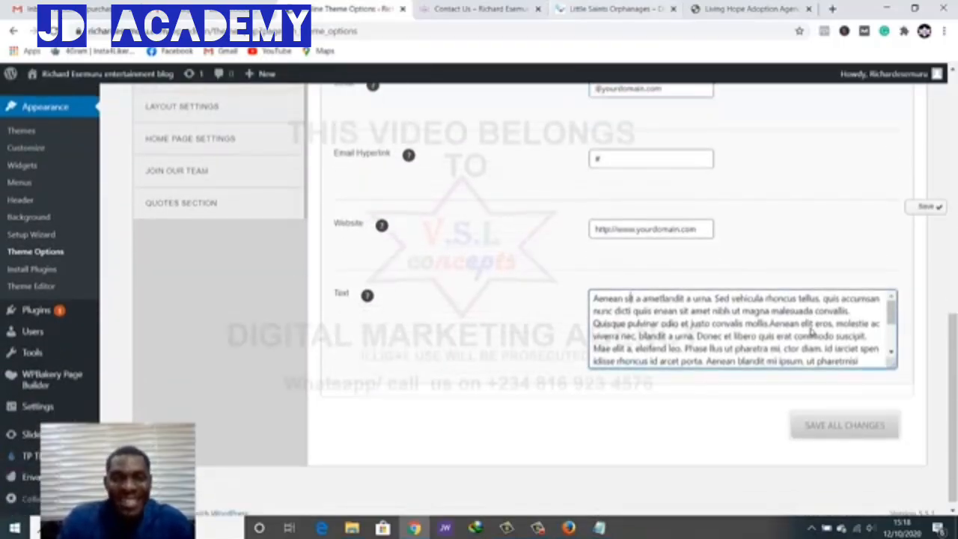
# Clear the sample contact Text field and save all theme option changes
pyautogui.hotkey('ctrl', 'Tab')
pyautogui.scroll(2, 813, 332)
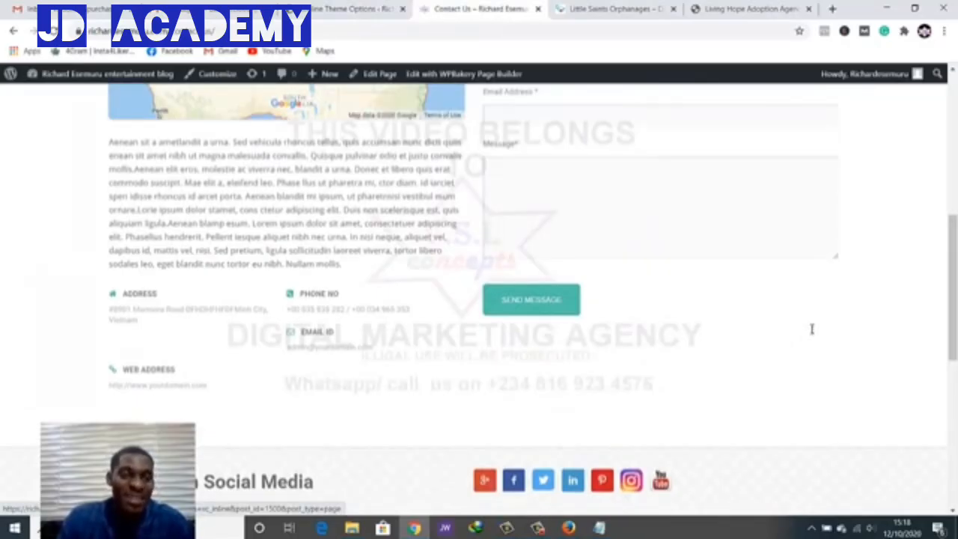
pyautogui.hotkey('ctrl', 'shift', 'Tab')
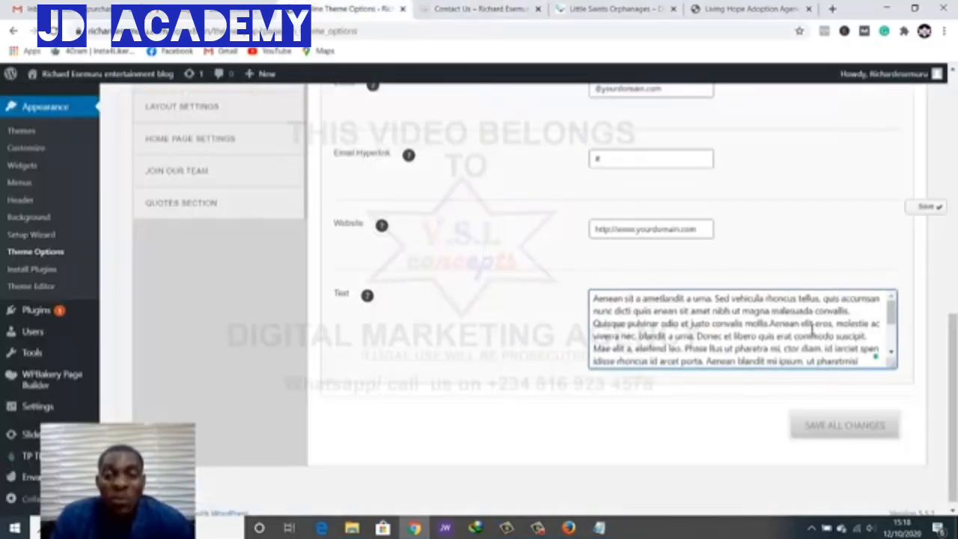
pyautogui.hotkey('ctrl', 'a')
pyautogui.press('BackSpace')
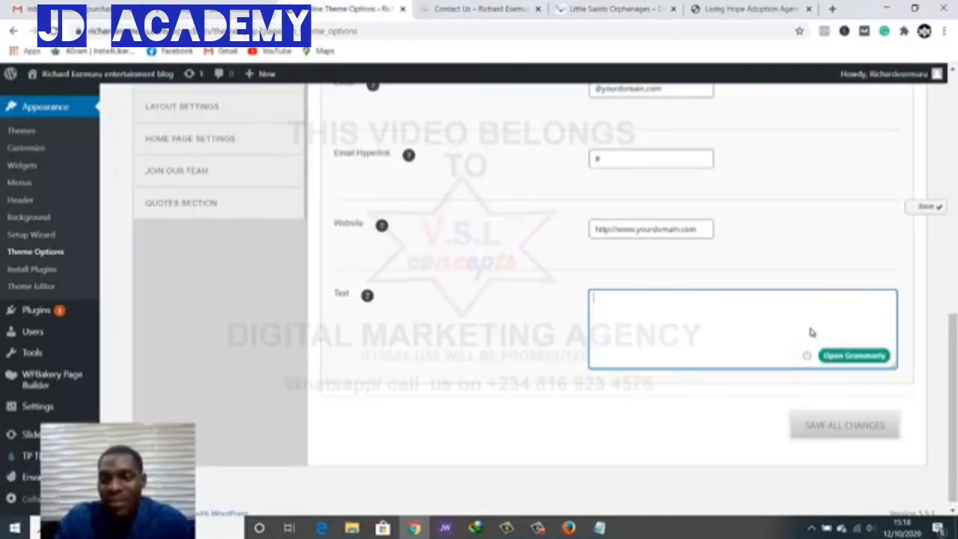
pyautogui.press('Tab')
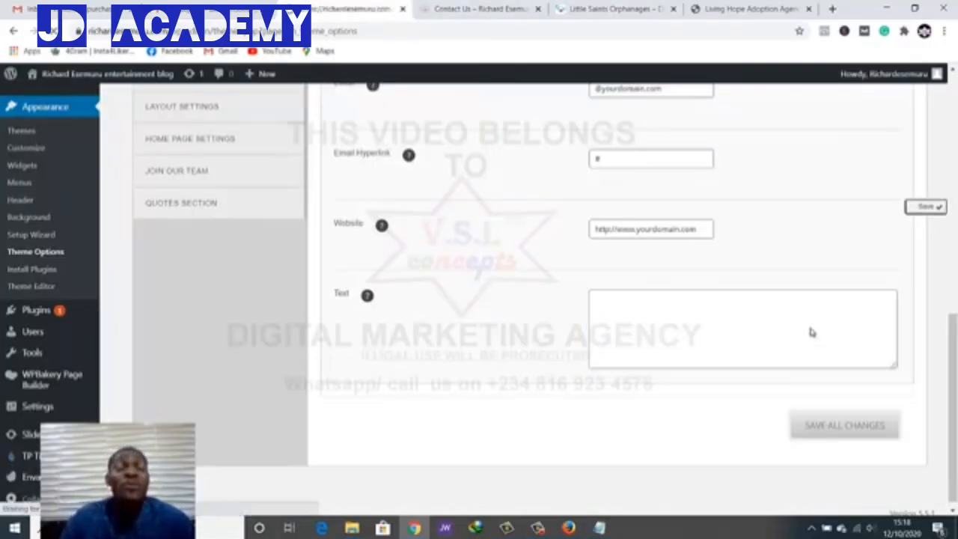
pyautogui.press('Return')
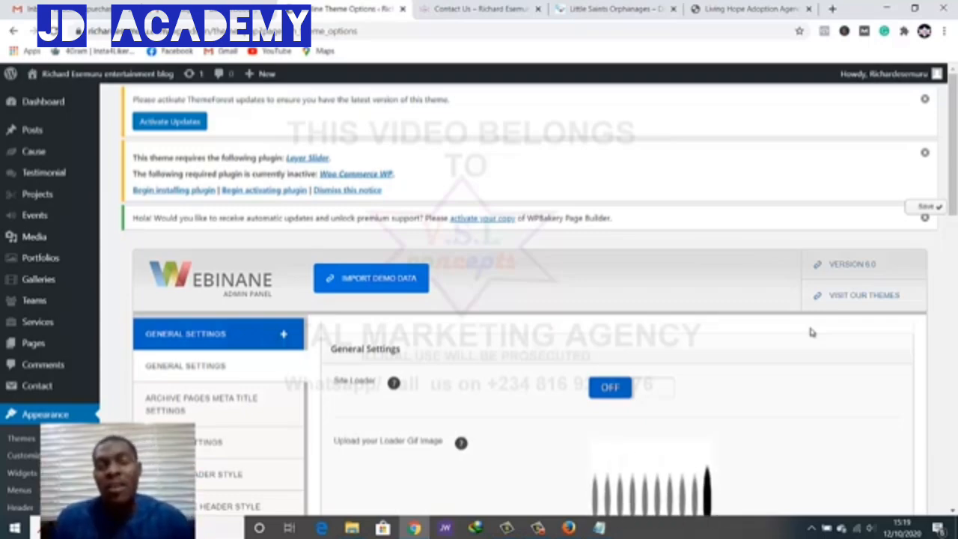
# Confirm the sample paragraph is gone from the live Contact Us page, then return to Theme Options
pyautogui.scroll(-1, 811, 332)
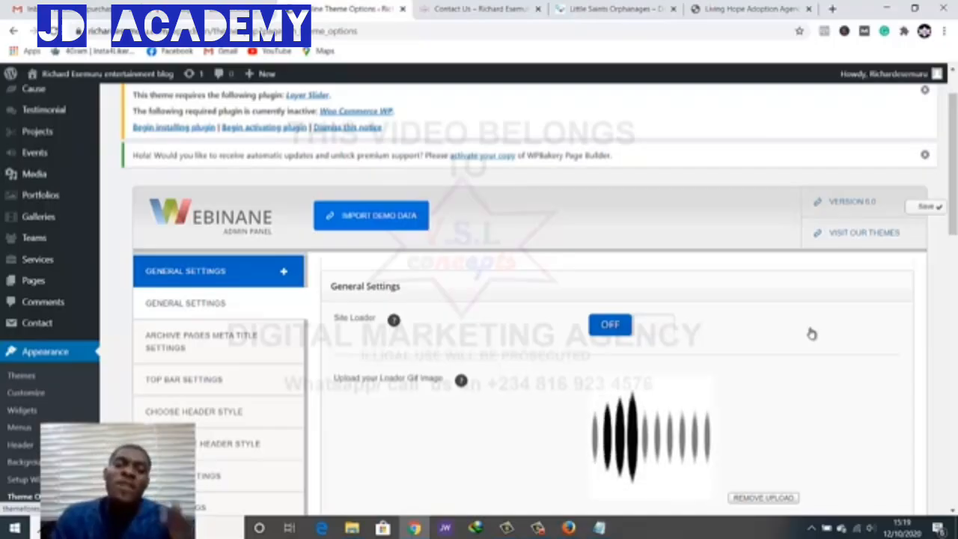
pyautogui.hotkey('ctrl', 'Tab')
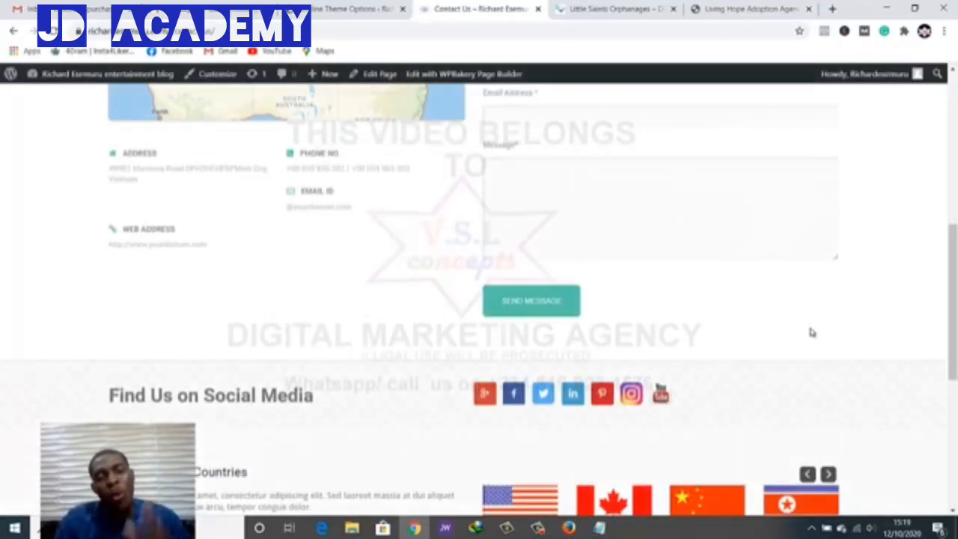
pyautogui.scroll(-3, 812, 332)
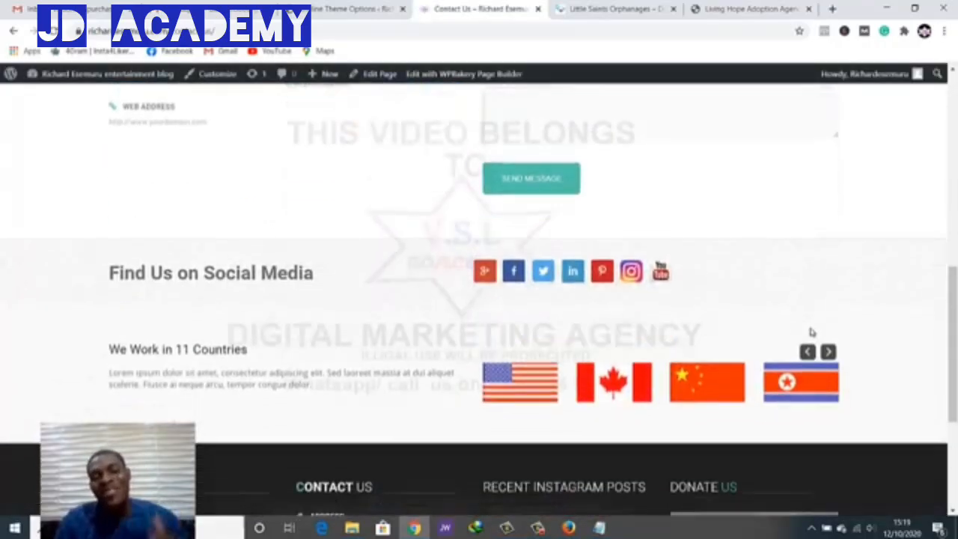
pyautogui.scroll(2, 812, 333)
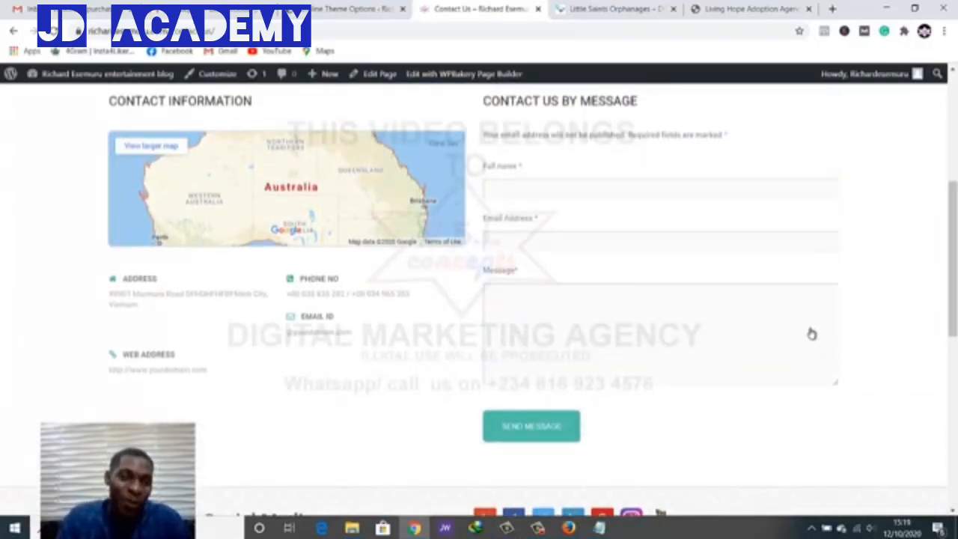
pyautogui.hotkey('ctrl', 'shift', 'Tab')
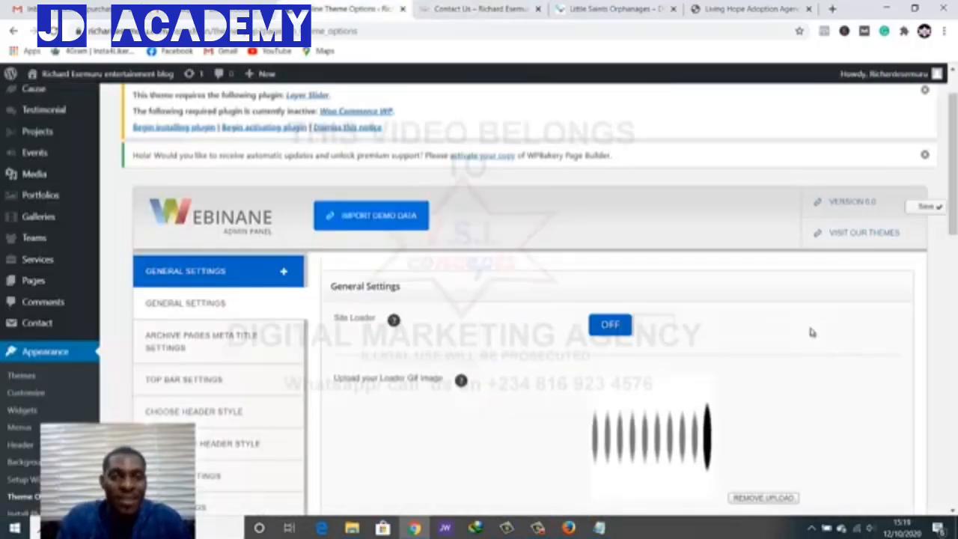
pyautogui.scroll(-2, 813, 333)
pyautogui.scroll(-2, 812, 332)
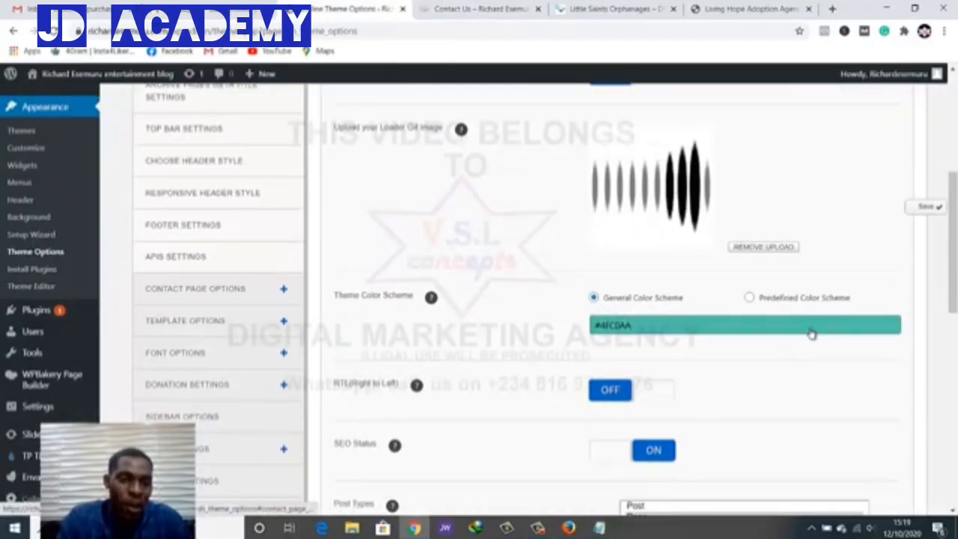
# Review the contact page's Captcha API Key and map settings, then view the live Contact Us page
pyautogui.click(218, 287)
pyautogui.scroll(-3, 813, 332)
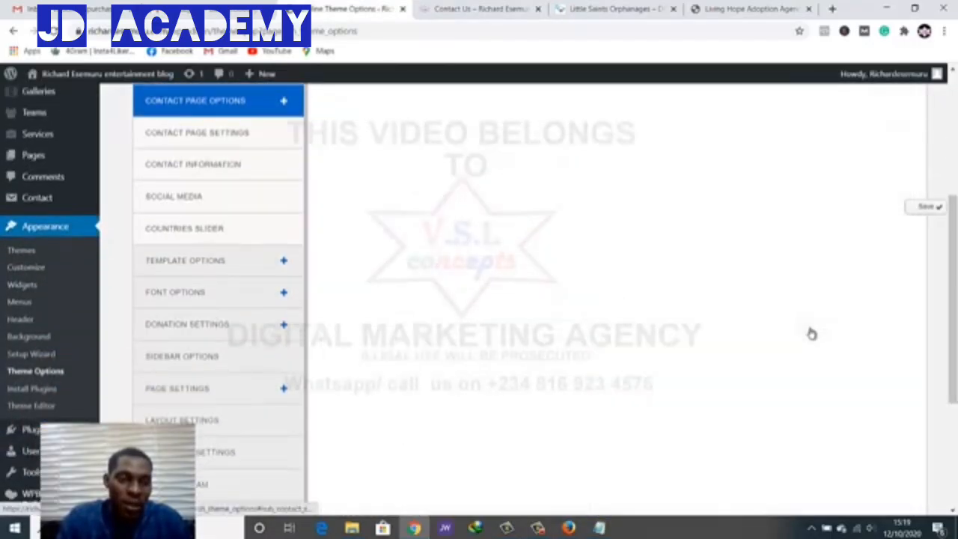
pyautogui.scroll(-3, 813, 332)
pyautogui.scroll(-1, 813, 332)
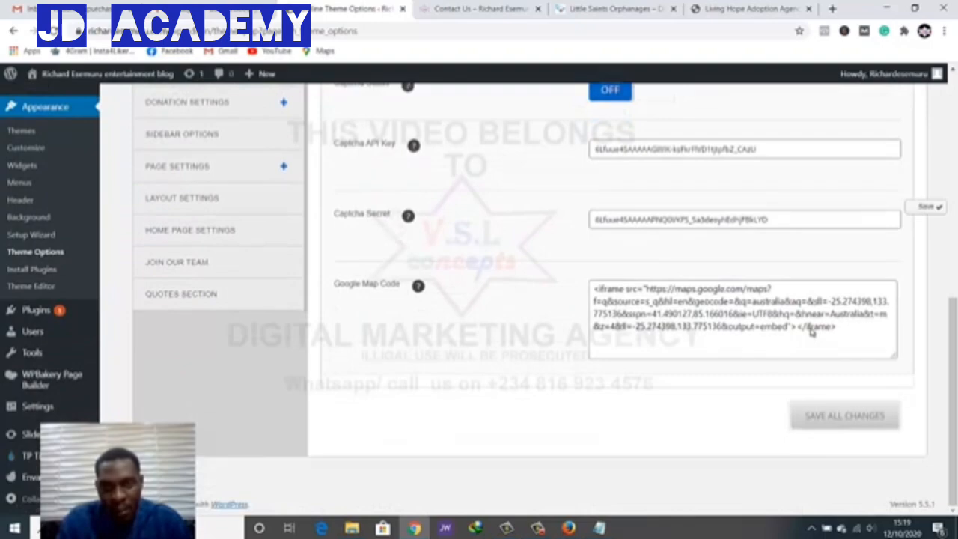
pyautogui.doubleClick(652, 149)
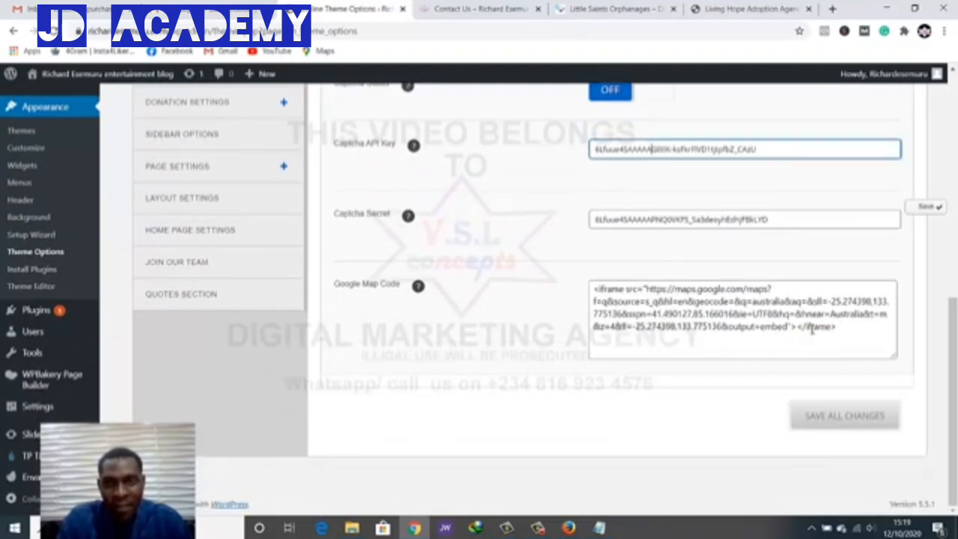
pyautogui.hotkey('ctrl', 'a')
pyautogui.scroll(2, 812, 332)
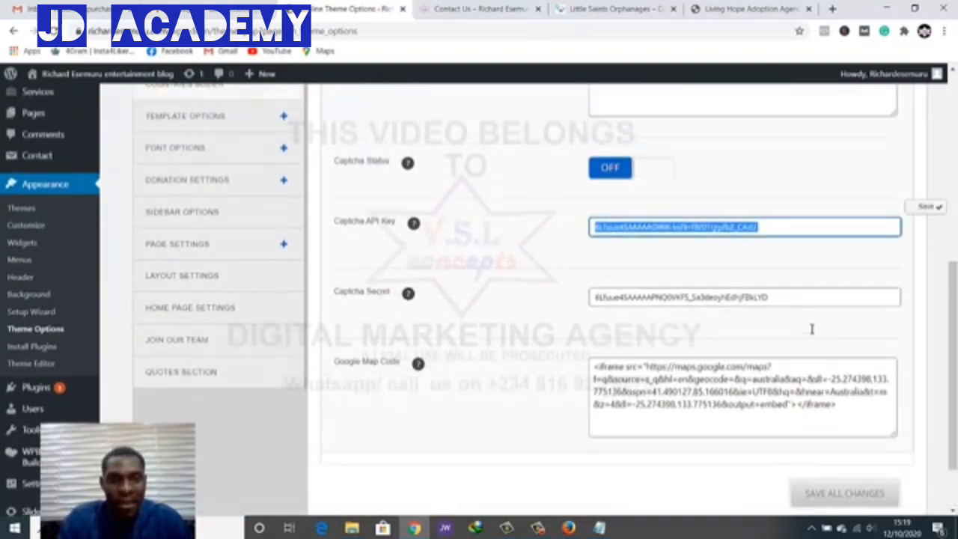
pyautogui.scroll(2, 812, 332)
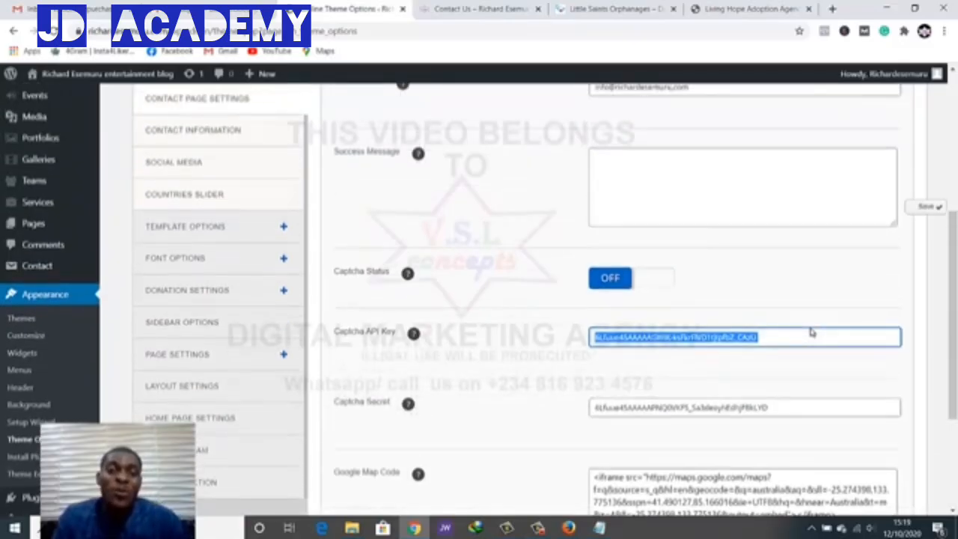
pyautogui.scroll(-1, 813, 332)
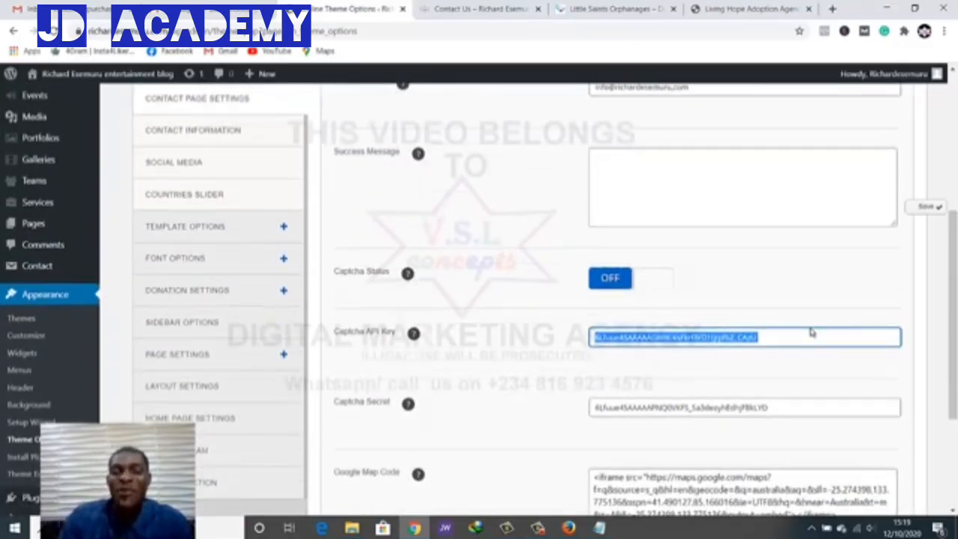
pyautogui.scroll(-1, 812, 332)
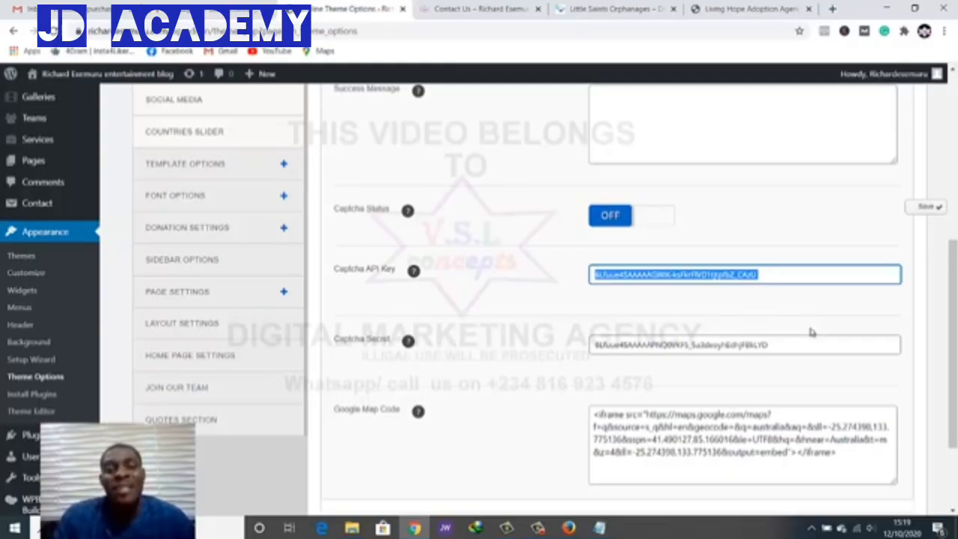
pyautogui.hotkey('ctrl', 'Tab')
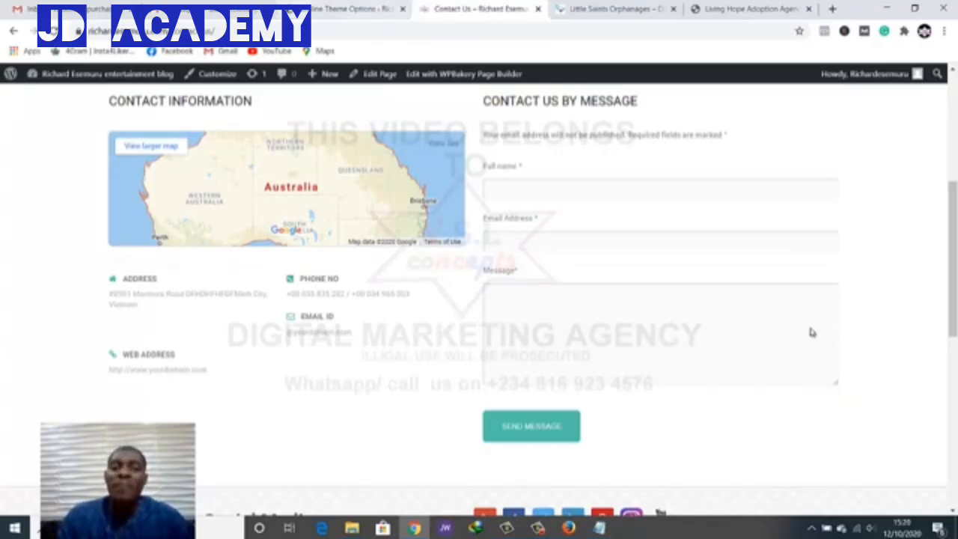
# Reselect the Captcha API Key field and compare against the live Contact Us page
pyautogui.hotkey('ctrl', 'shift', 'Tab')
pyautogui.hotkey('ctrl', 'a')
pyautogui.scroll(3, 811, 334)
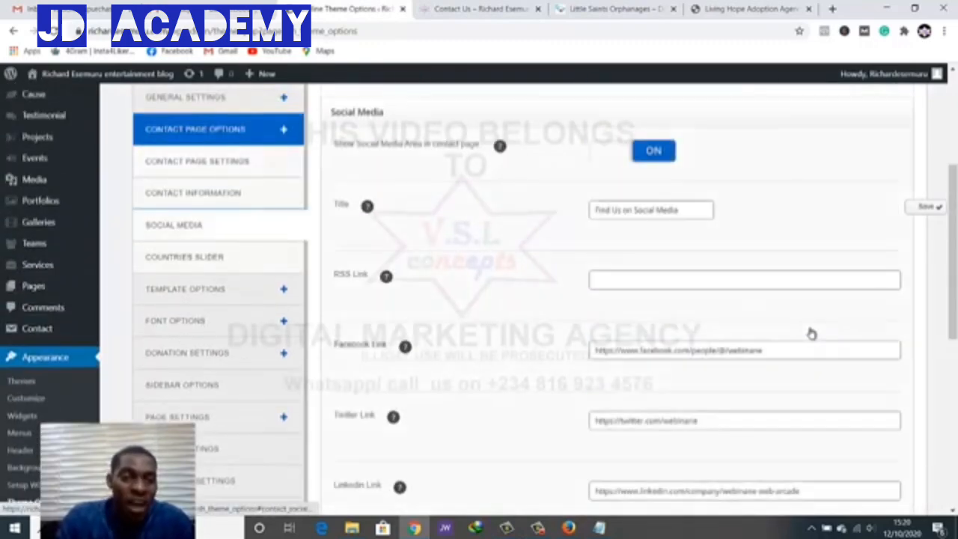
pyautogui.hotkey('ctrl', 'Tab')
pyautogui.scroll(-5, 812, 330)
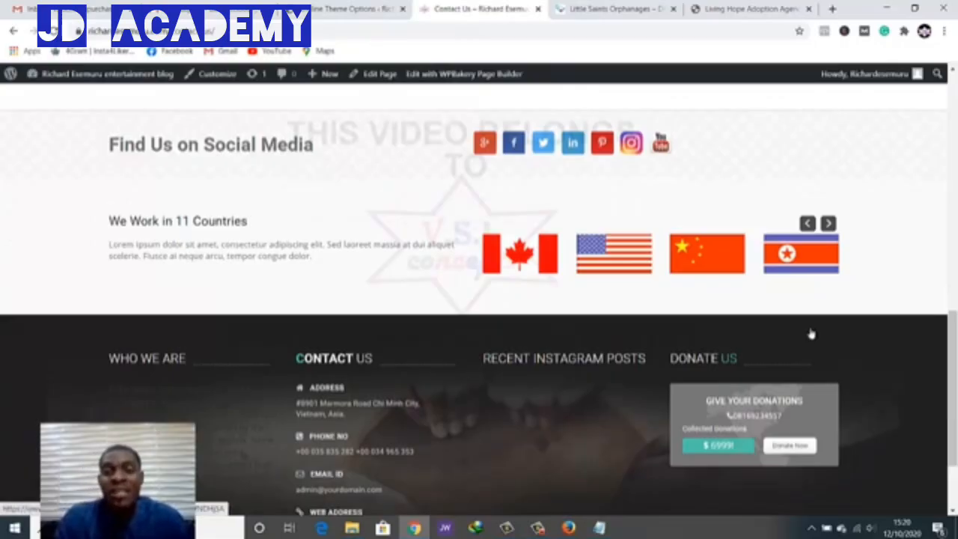
# Scroll through the Social Media link settings, then compare the live page's social icons
pyautogui.hotkey('ctrl', 'shift', 'Tab')
pyautogui.scroll(-1, 813, 333)
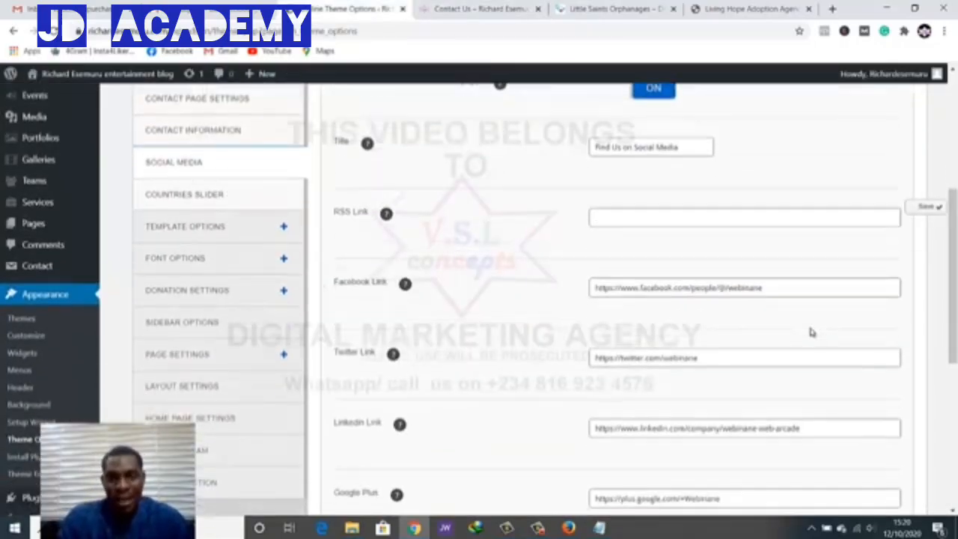
pyautogui.scroll(-2, 812, 332)
pyautogui.scroll(3, 812, 333)
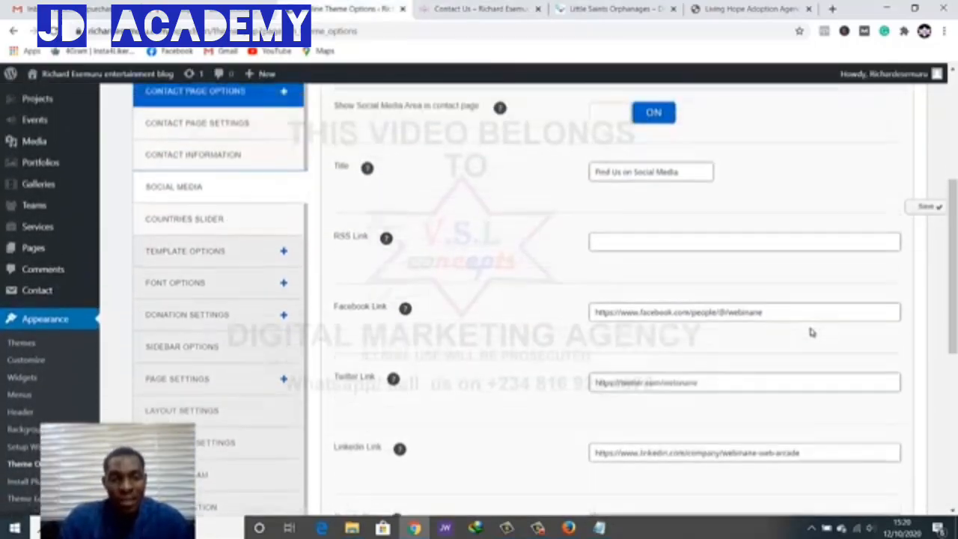
pyautogui.scroll(-1, 812, 332)
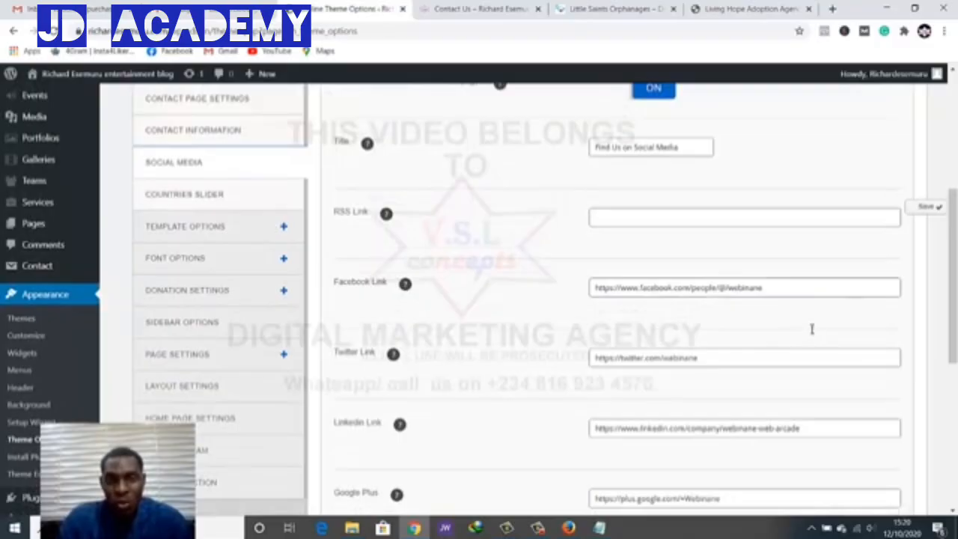
pyautogui.scroll(-4, 812, 332)
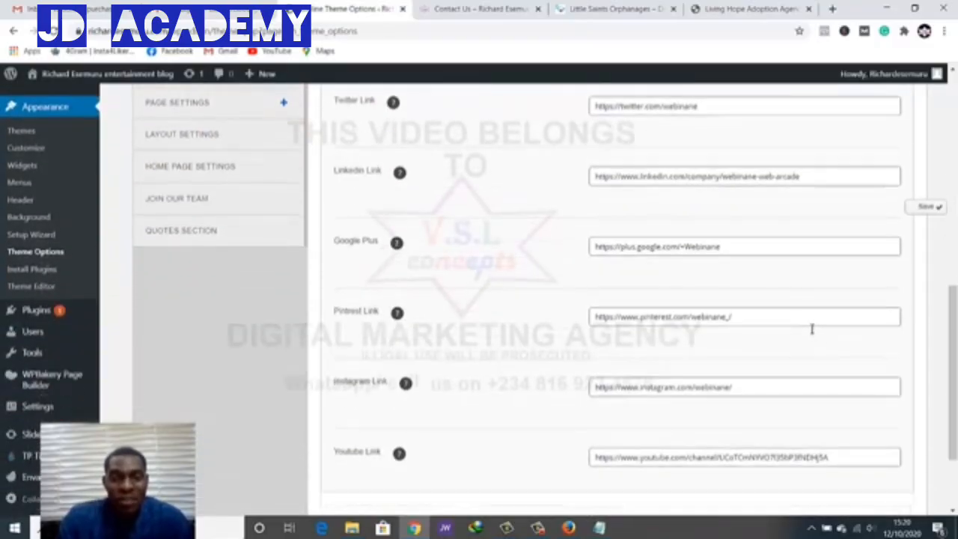
pyautogui.scroll(-1, 812, 331)
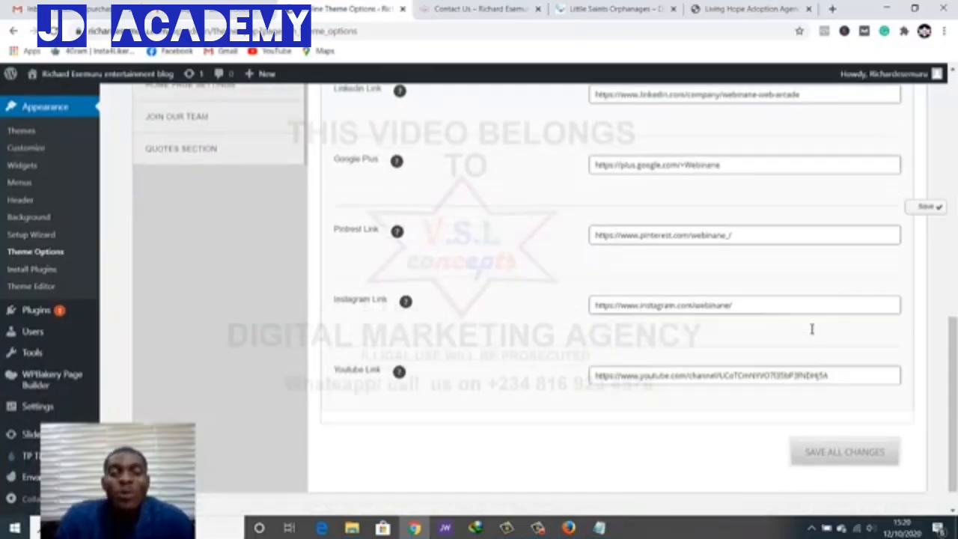
pyautogui.scroll(-1, 813, 330)
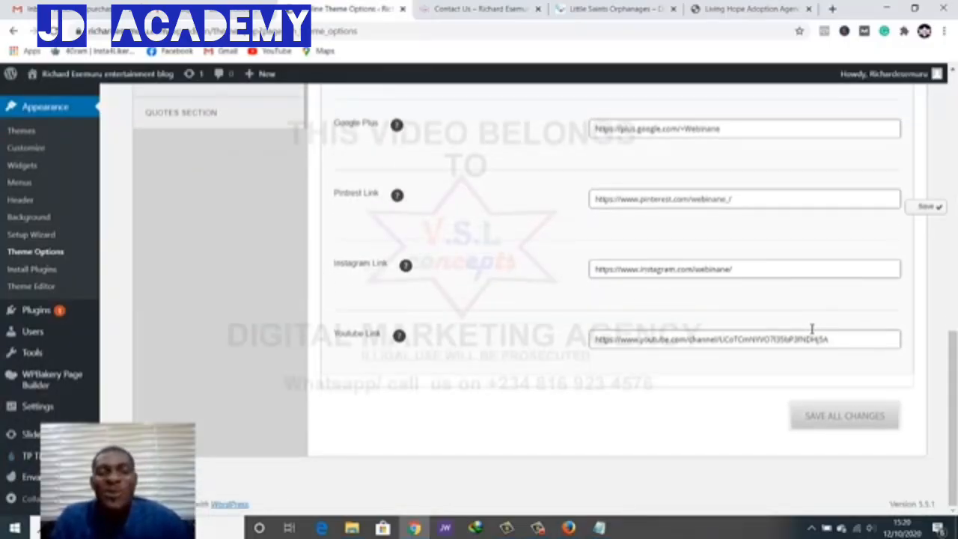
pyautogui.hotkey('ctrl', 'Tab')
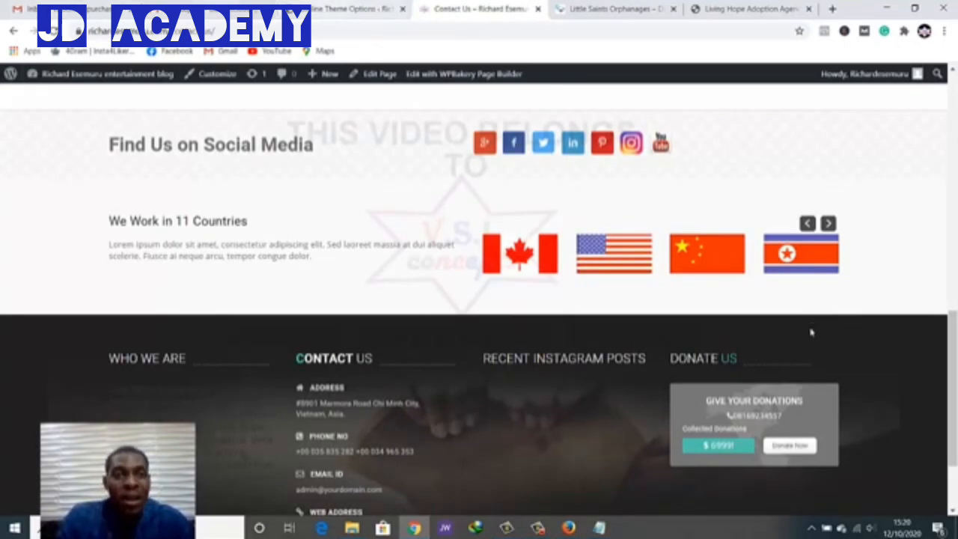
# Open the Countries Slider settings and change the title from 11 to 5
pyautogui.hotkey('ctrl', 'shift', 'Tab')
pyautogui.scroll(5, 812, 333)
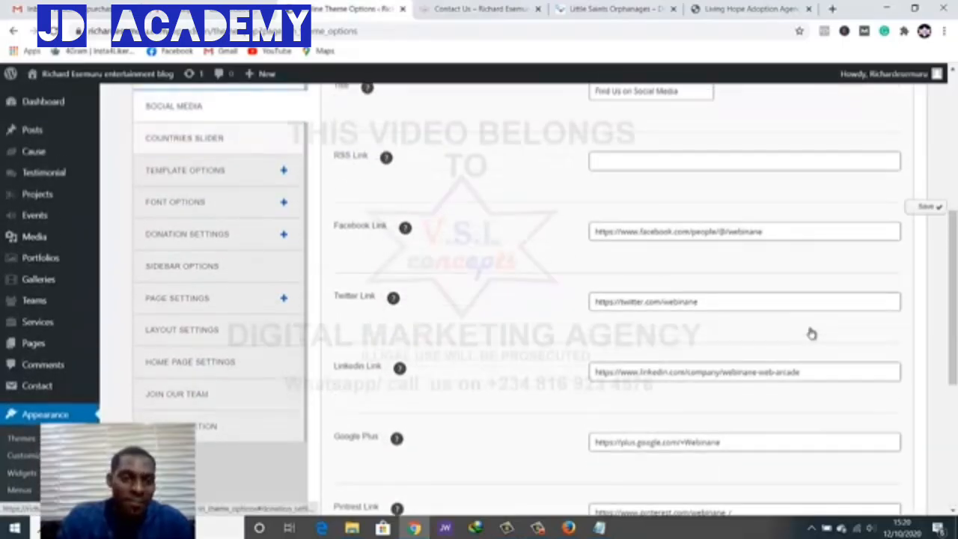
pyautogui.click(185, 201)
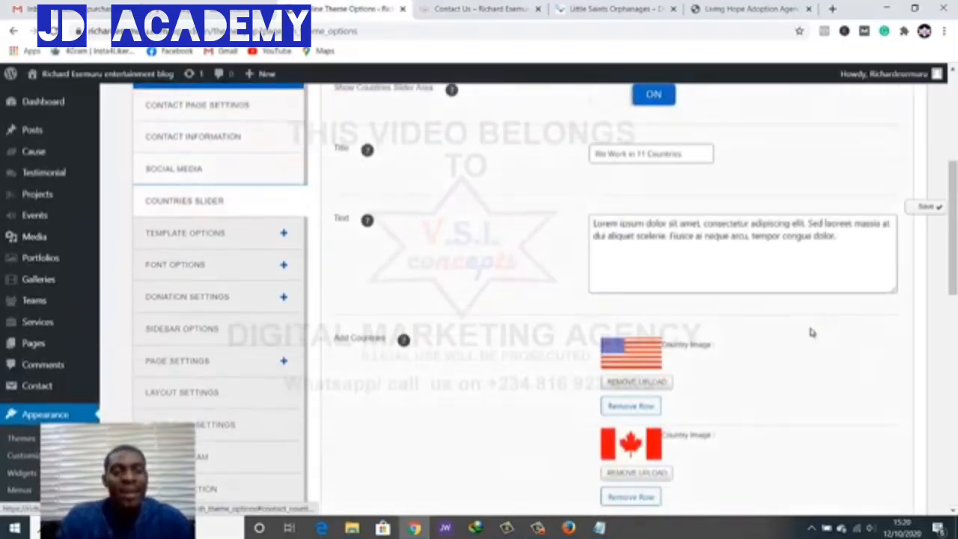
pyautogui.scroll(2, 812, 329)
pyautogui.scroll(-1, 812, 328)
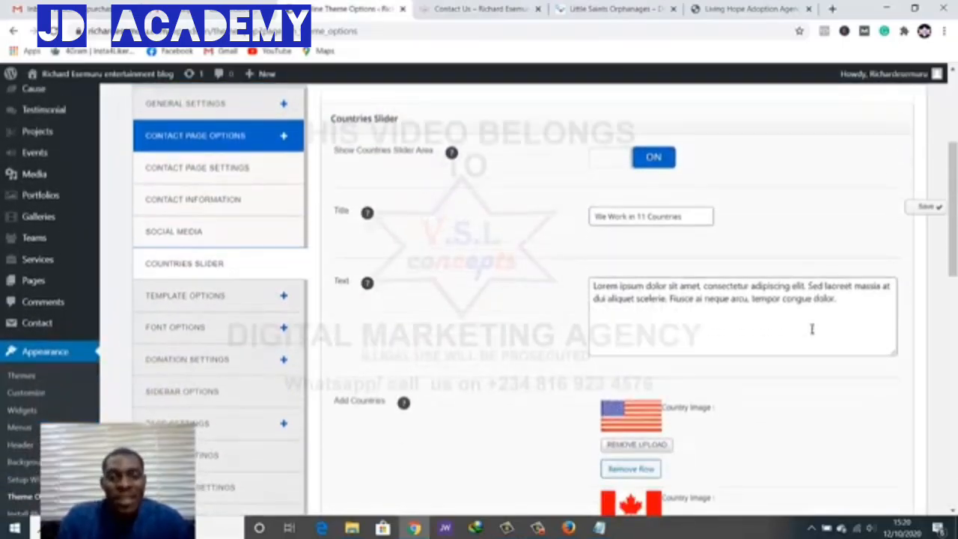
pyautogui.click(642, 216)
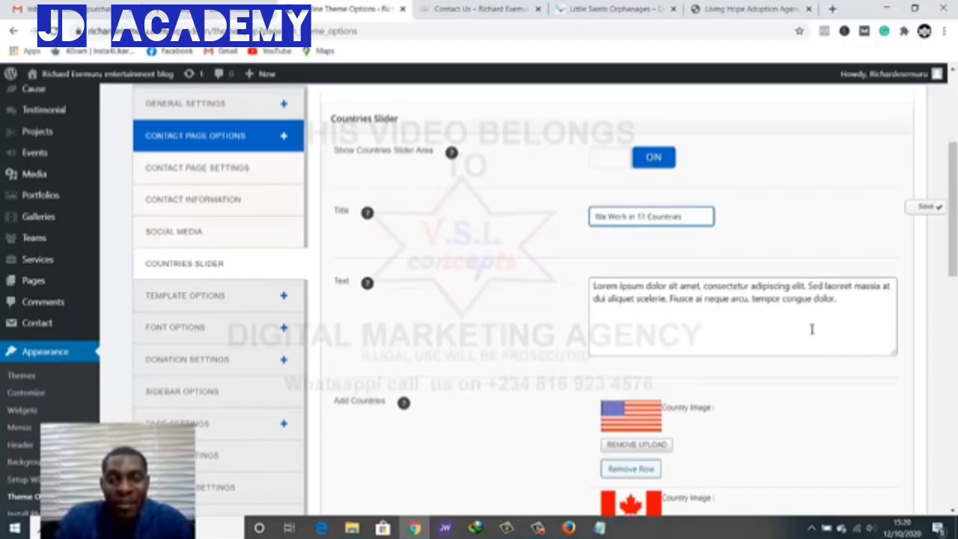
pyautogui.press('BackSpace')
pyautogui.press('BackSpace')
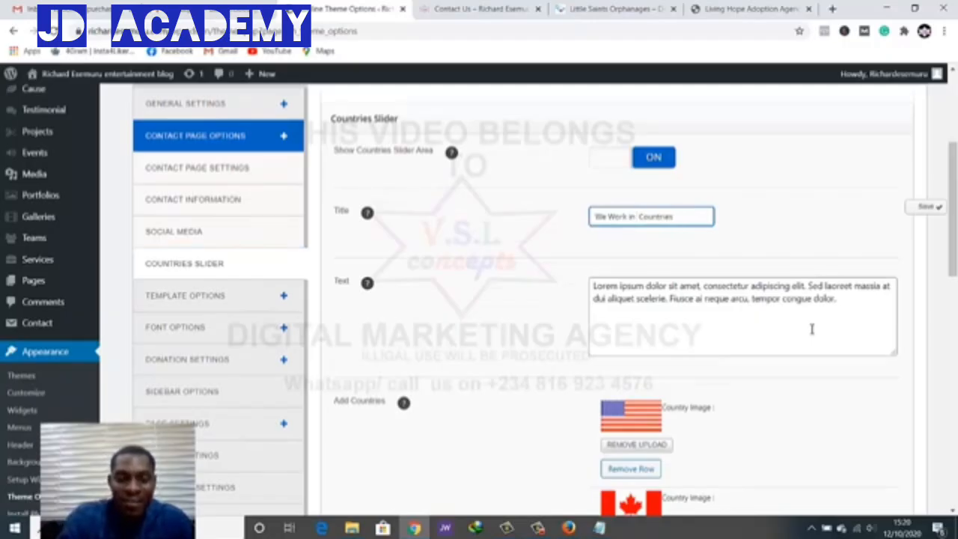
pyautogui.write('5')
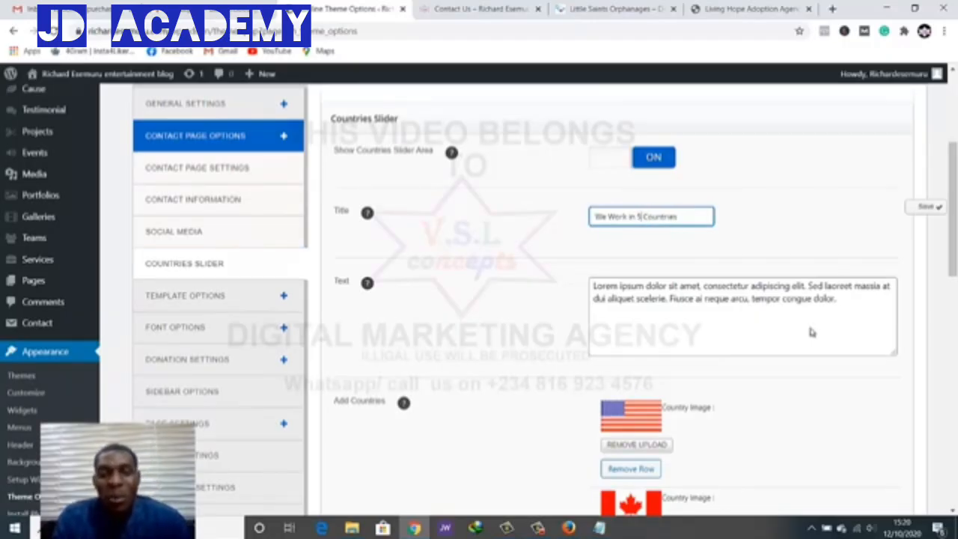
# Select 'aliquet' in the slider description and remove the USA flag row
pyautogui.hotkey('ctrl', 'Tab')
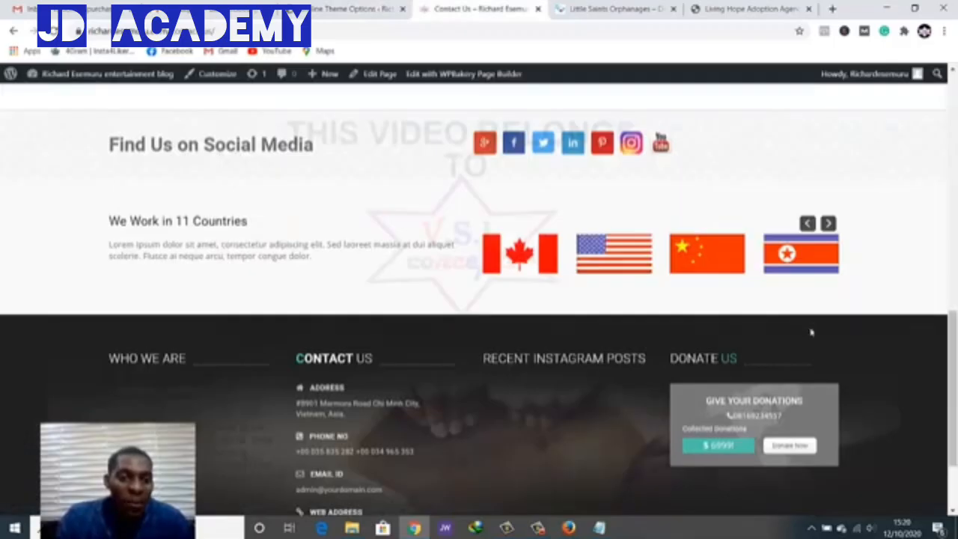
pyautogui.hotkey('ctrl', 'shift', 'Tab')
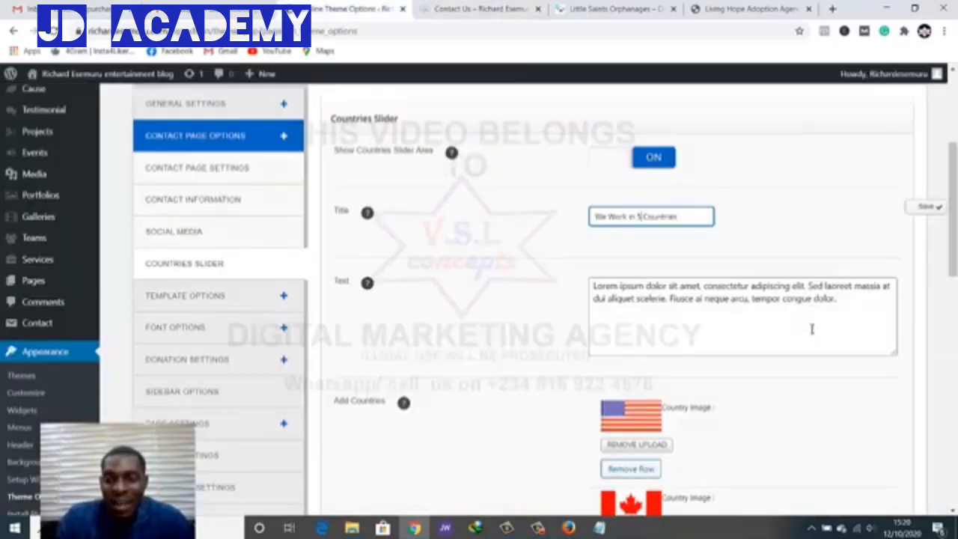
pyautogui.click(813, 329)
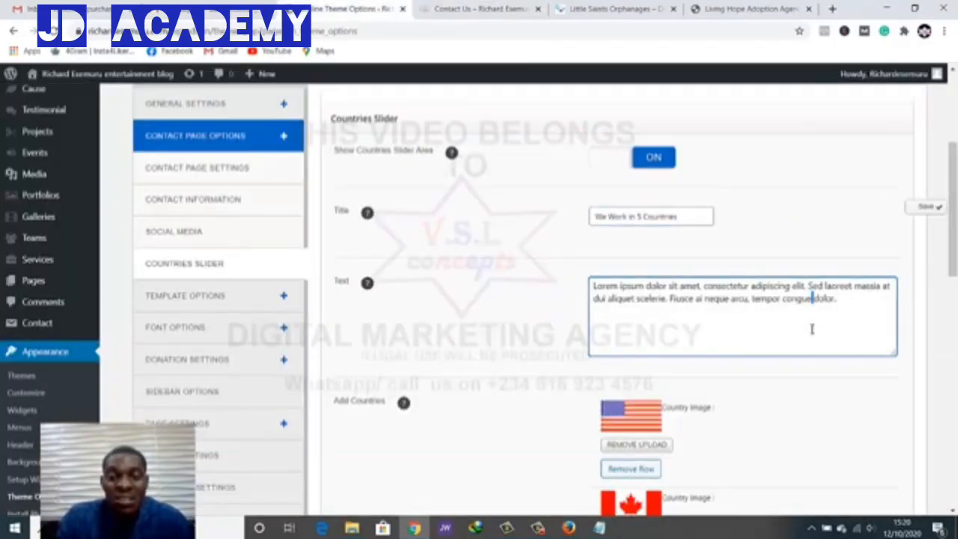
pyautogui.doubleClick(621, 298)
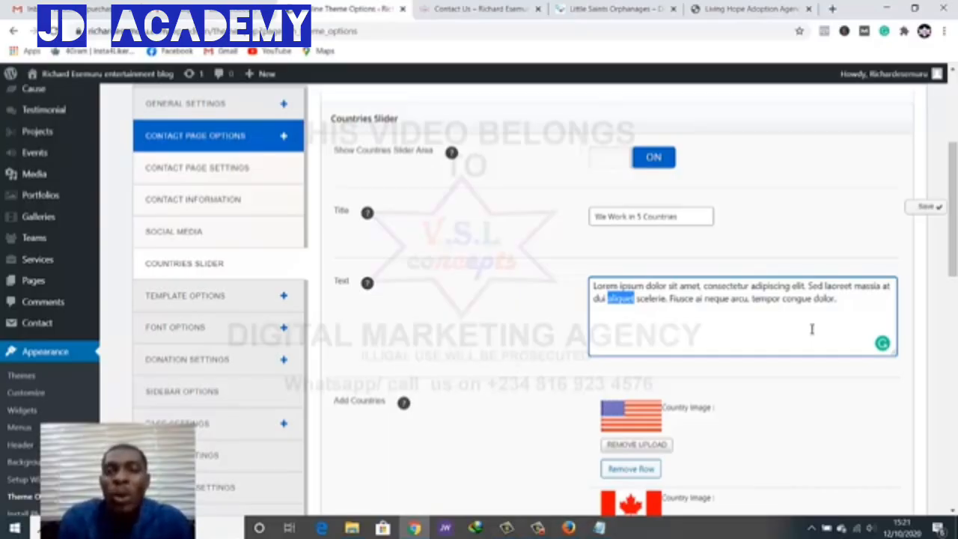
pyautogui.scroll(-3, 812, 330)
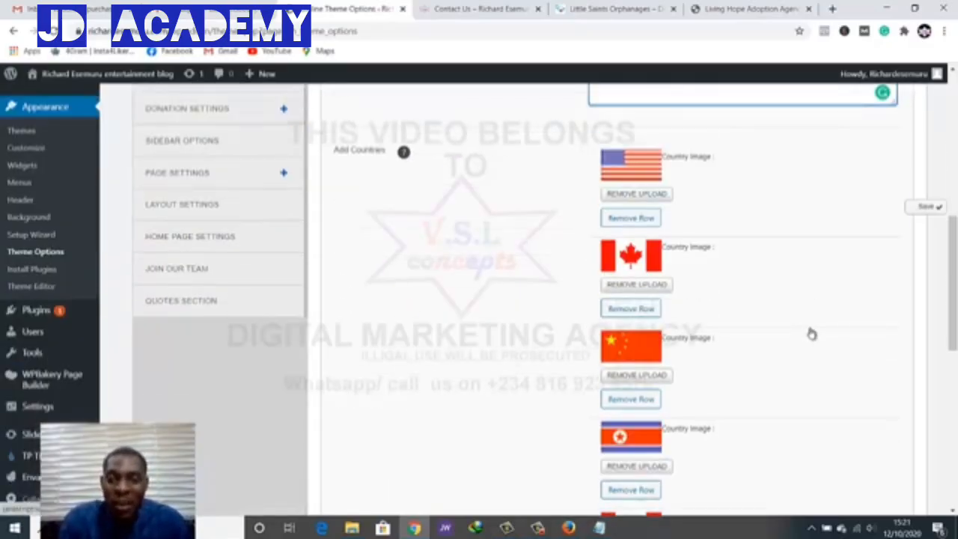
pyautogui.click(631, 218)
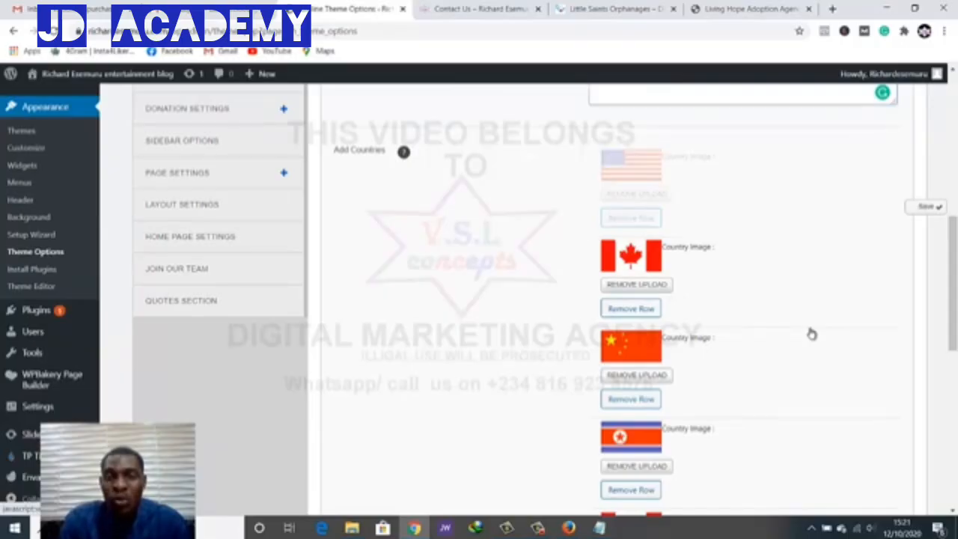
pyautogui.scroll(-6, 813, 332)
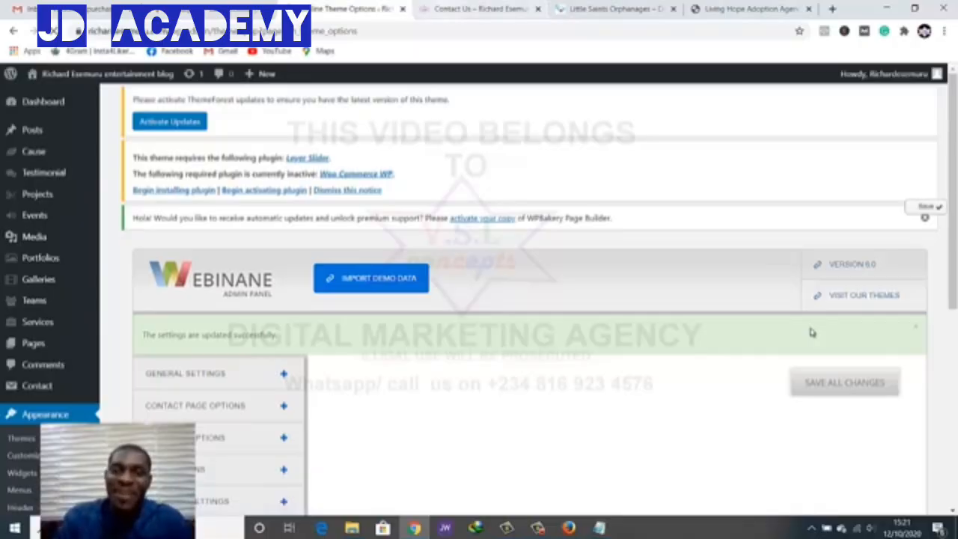
pyautogui.hotkey('ctrl', 'Tab')
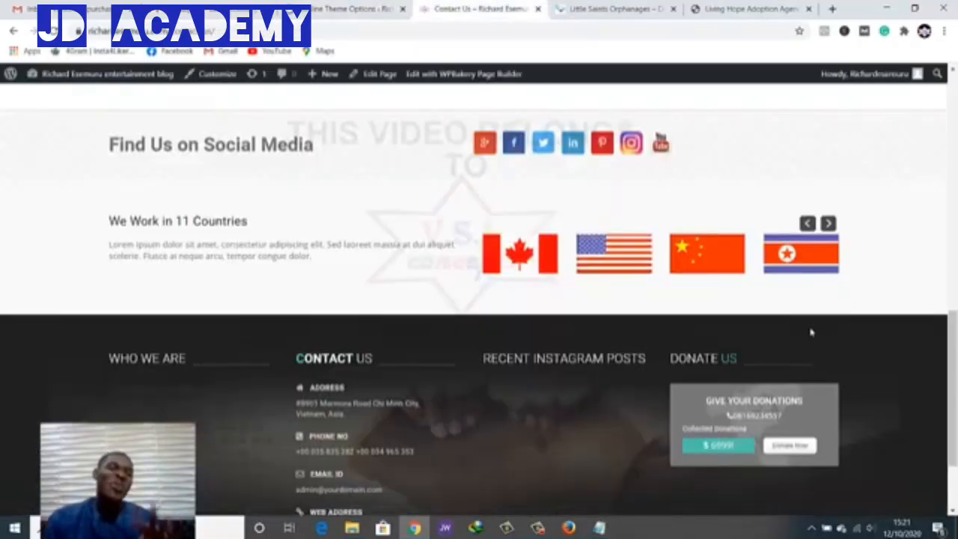
# Reload the Contact Us page and check the 'We Work in 5 Countries' flags no longer include the USA
pyautogui.press('F5')
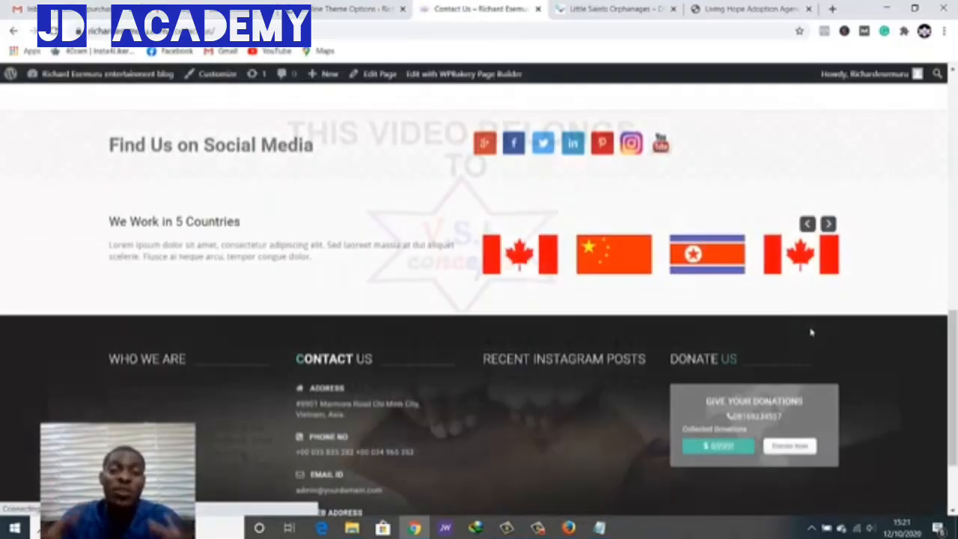
pyautogui.scroll(2, 811, 332)
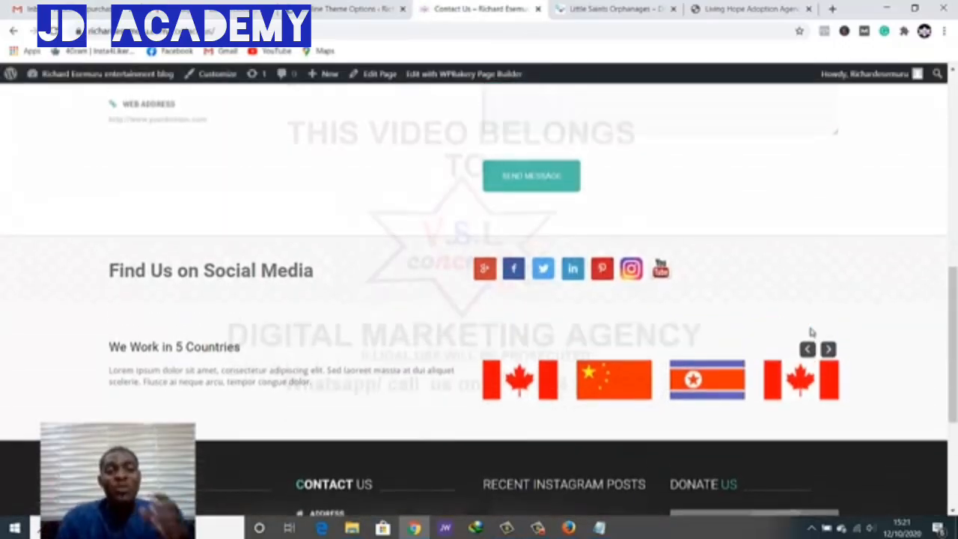
pyautogui.scroll(2, 811, 332)
pyautogui.scroll(-5, 811, 332)
pyautogui.scroll(4, 813, 332)
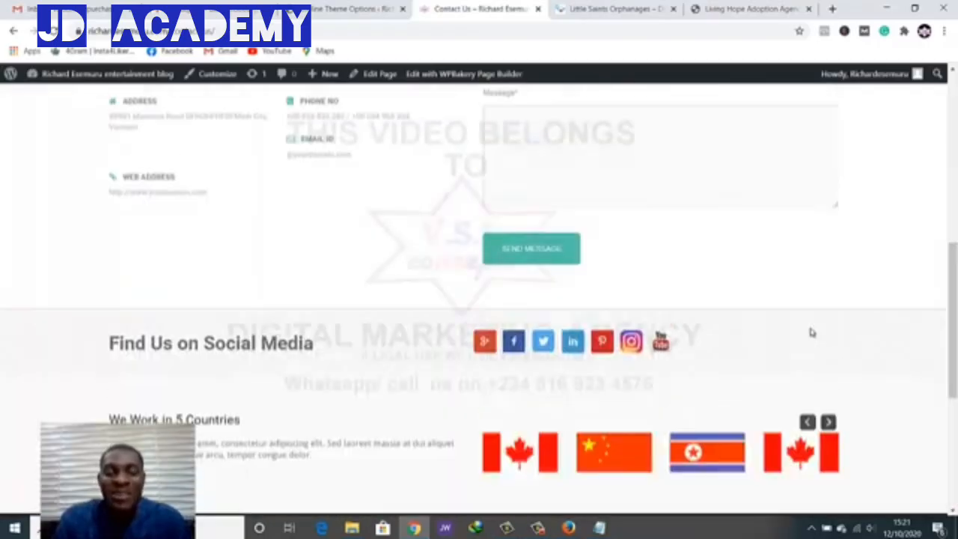
pyautogui.scroll(10, 812, 332)
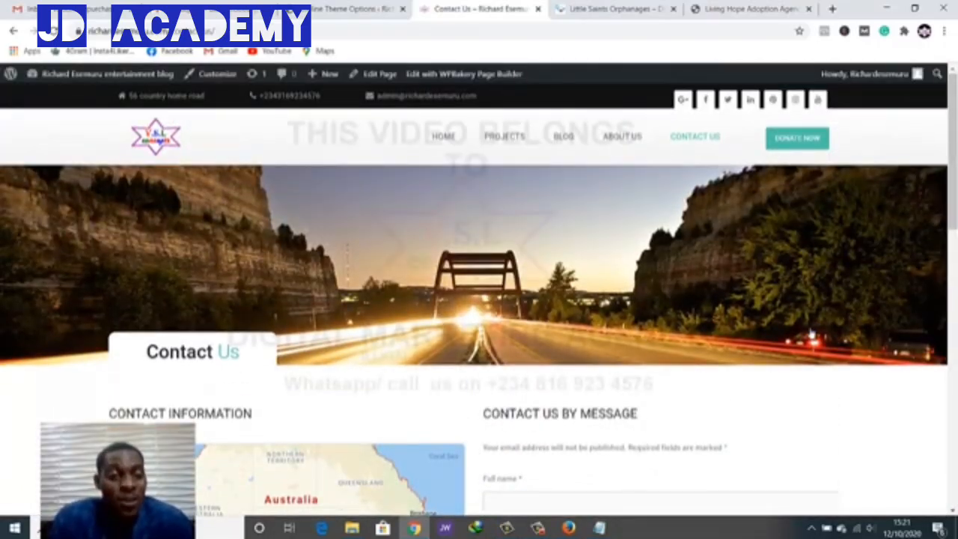
pyautogui.scroll(-2, 812, 336)
pyautogui.scroll(2, 811, 331)
pyautogui.scroll(-2, 811, 333)
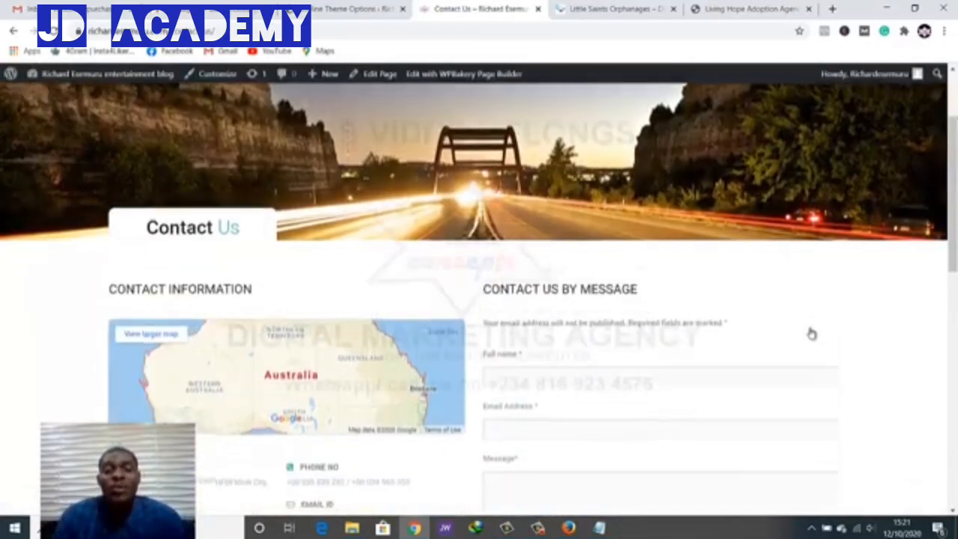
pyautogui.scroll(2, 811, 333)
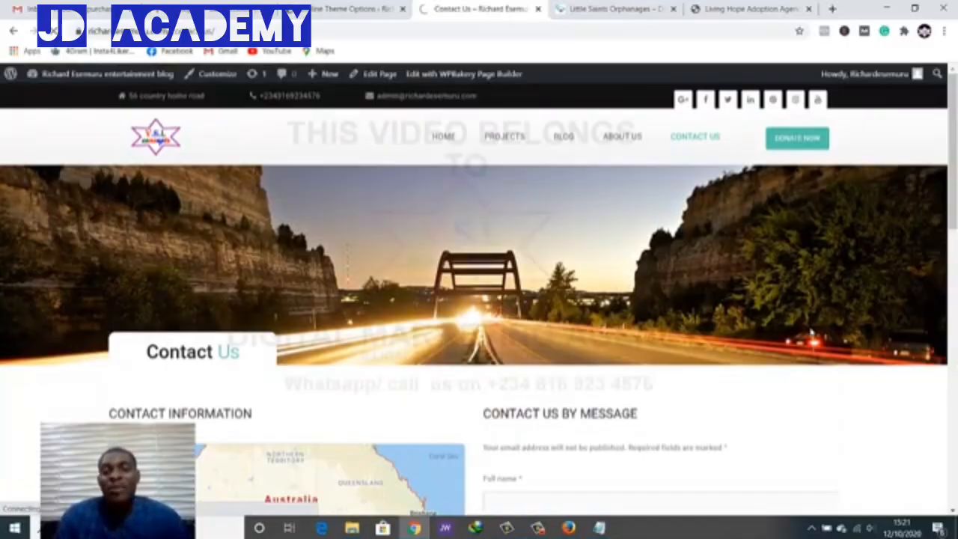
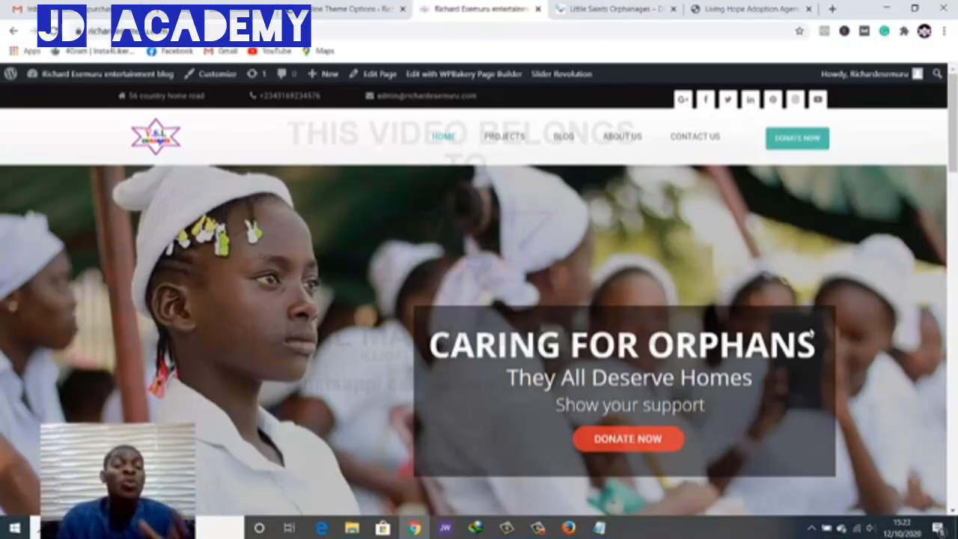
# Look over the homepage's 'CARING FOR ORPHANS' slider, then return to the Theme Options tab
pyautogui.scroll(-2, 810, 333)
pyautogui.scroll(2, 810, 333)
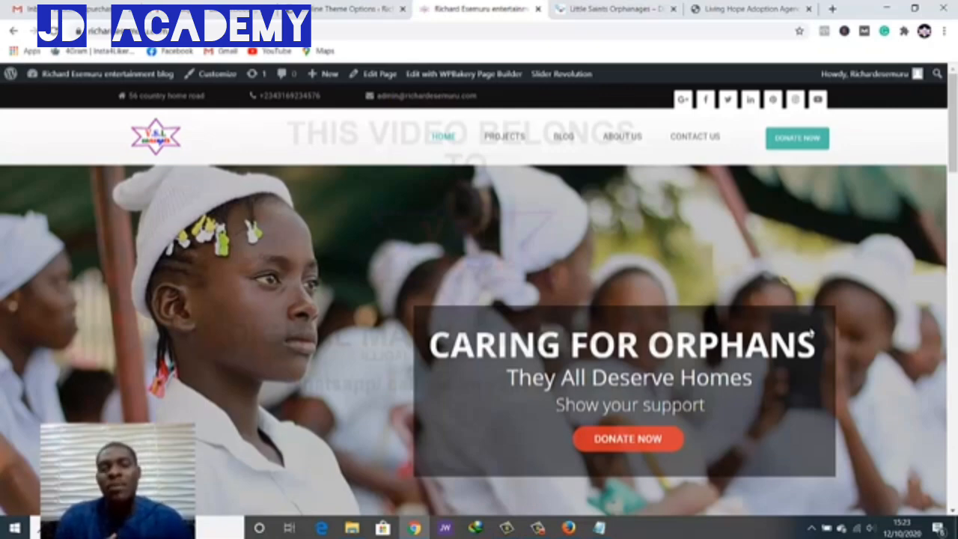
pyautogui.scroll(-2, 813, 335)
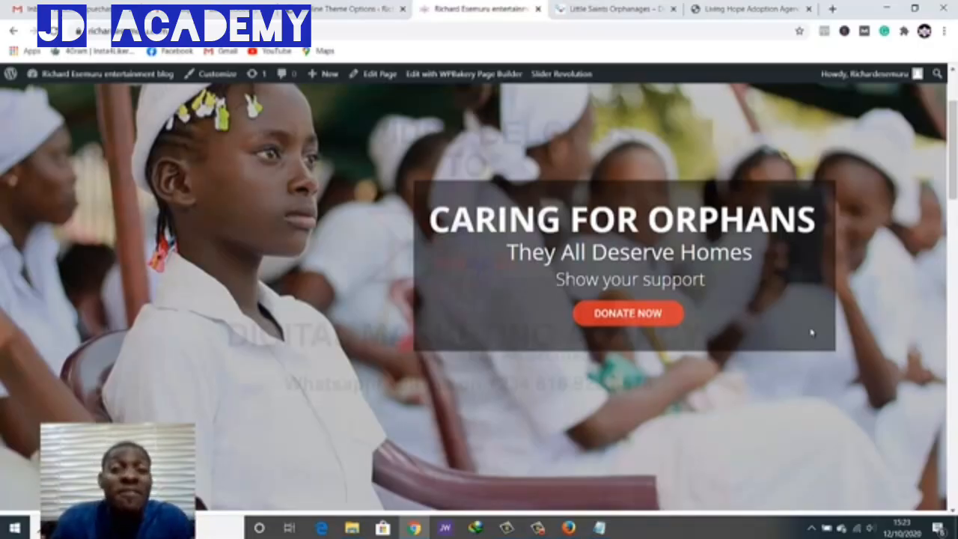
pyautogui.scroll(2, 812, 333)
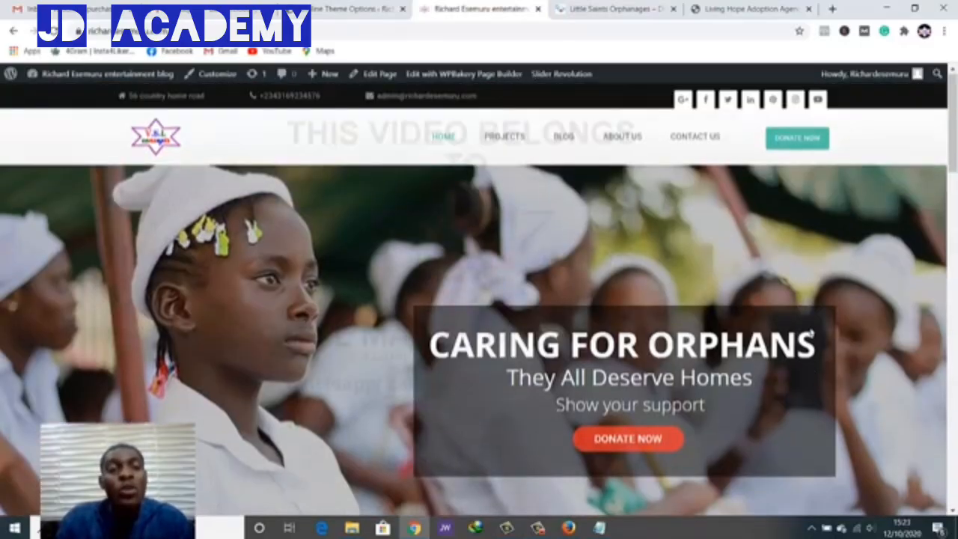
pyautogui.hotkey('ctrl', 'shift', 'Tab')
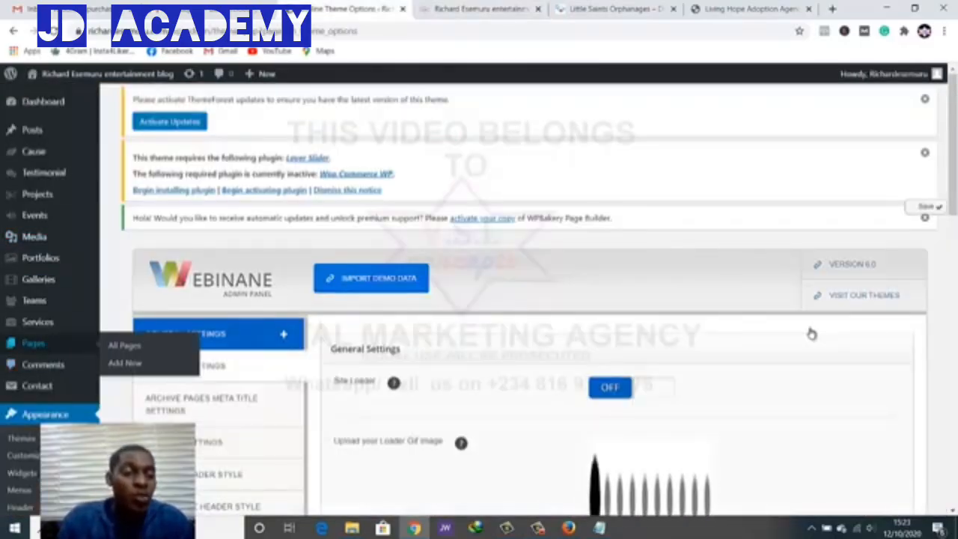
# Select the 'Test jQuery Updates' name in Installed Plugins and go to Add New Plugins
pyautogui.scroll(-4, 812, 333)
pyautogui.scroll(-1, 811, 333)
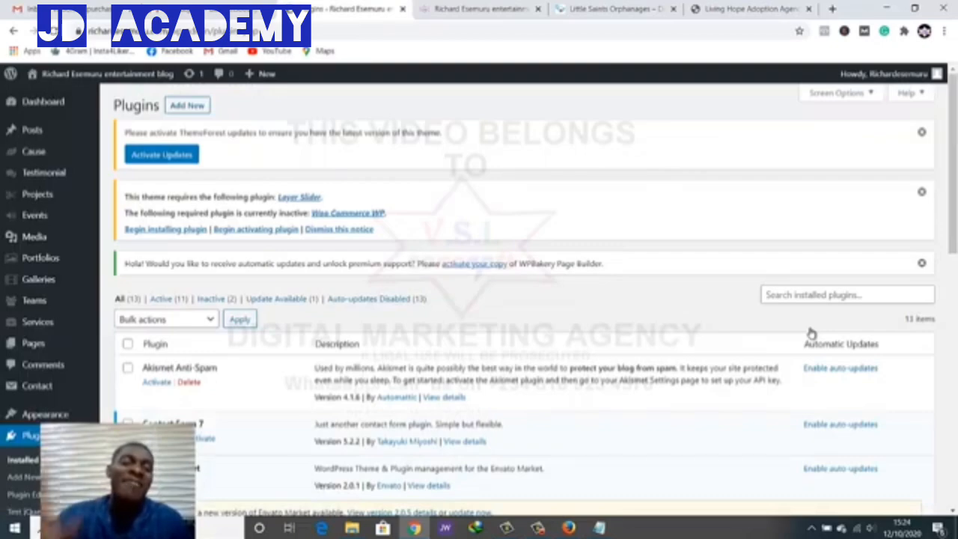
pyautogui.scroll(-10, 811, 332)
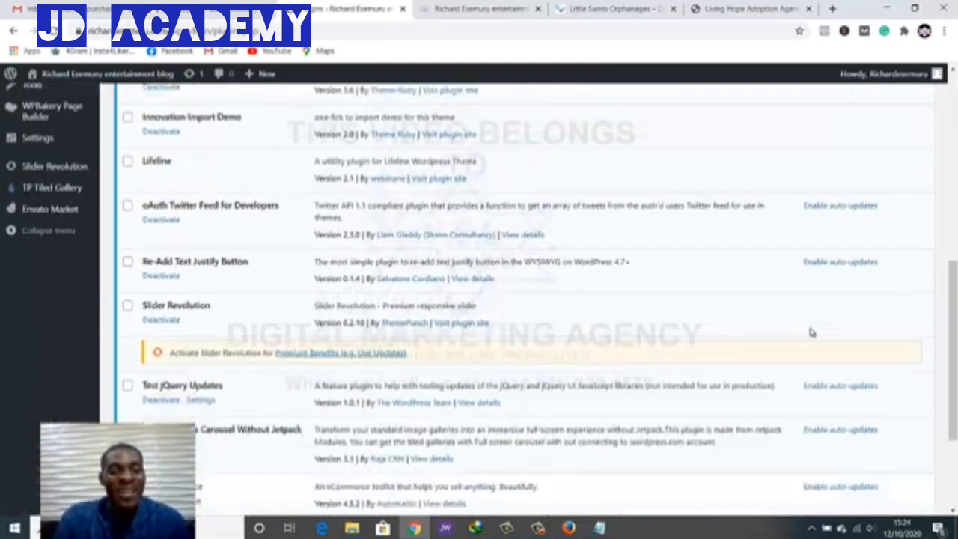
pyautogui.scroll(1, 810, 332)
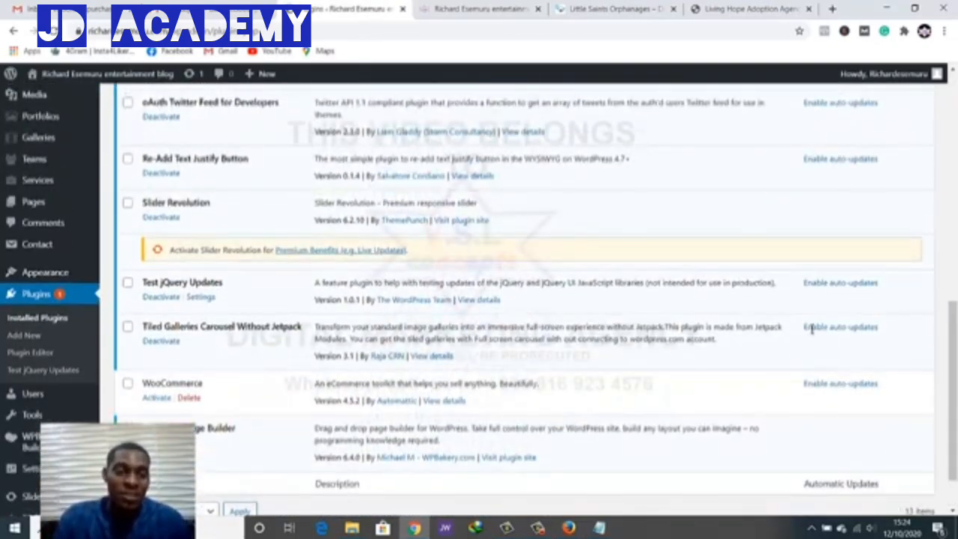
pyautogui.moveTo(169, 283); pyautogui.dragTo(223, 283)
pyautogui.hotkey('ctrl', 'c')
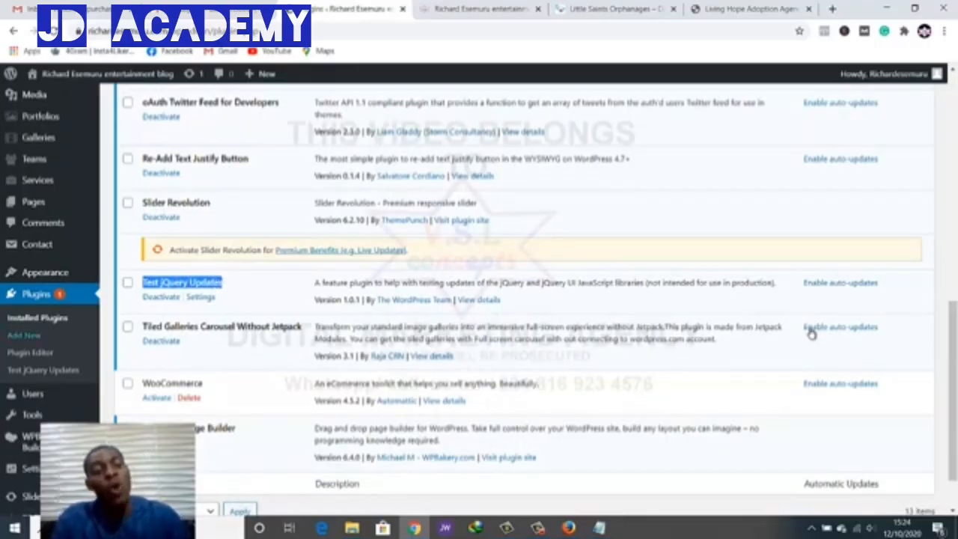
pyautogui.click(24, 336)
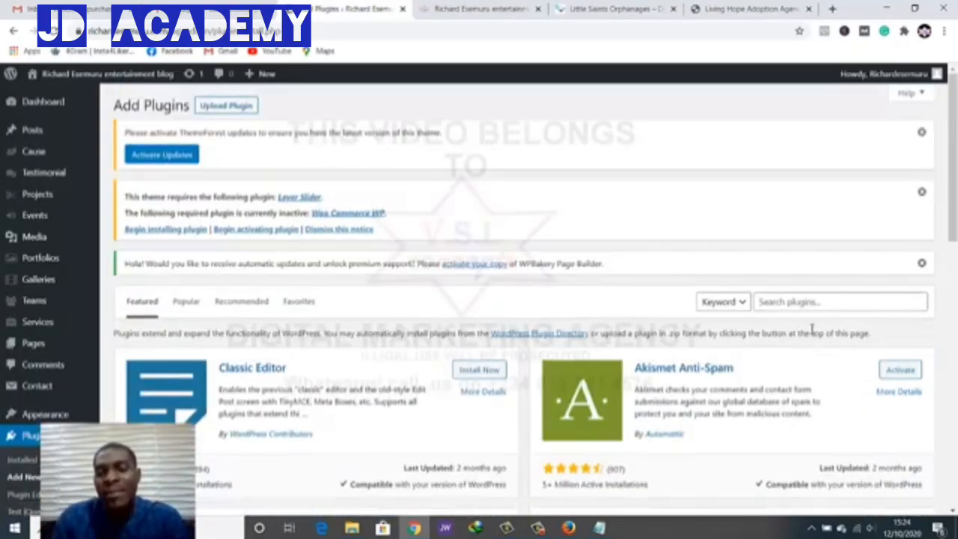
# Search plugins for 'Test jQuery Updates', see it's Active, then return to the homepage tab
pyautogui.click(812, 302)
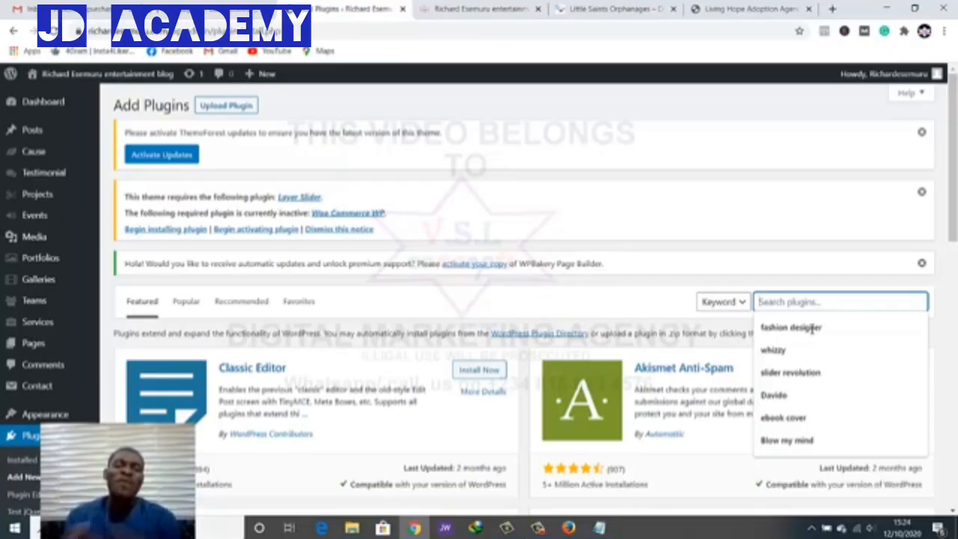
pyautogui.hotkey('ctrl', 'v')
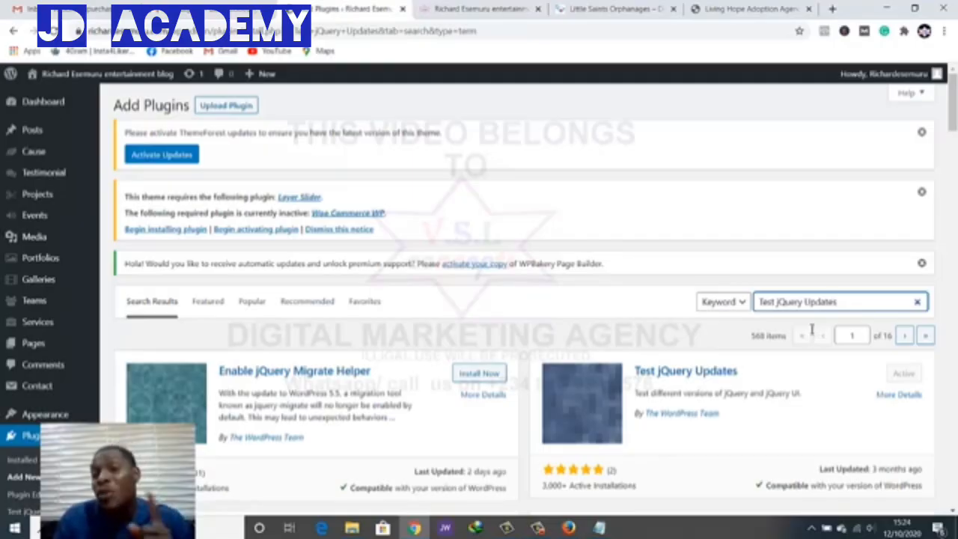
pyautogui.scroll(-1, 813, 333)
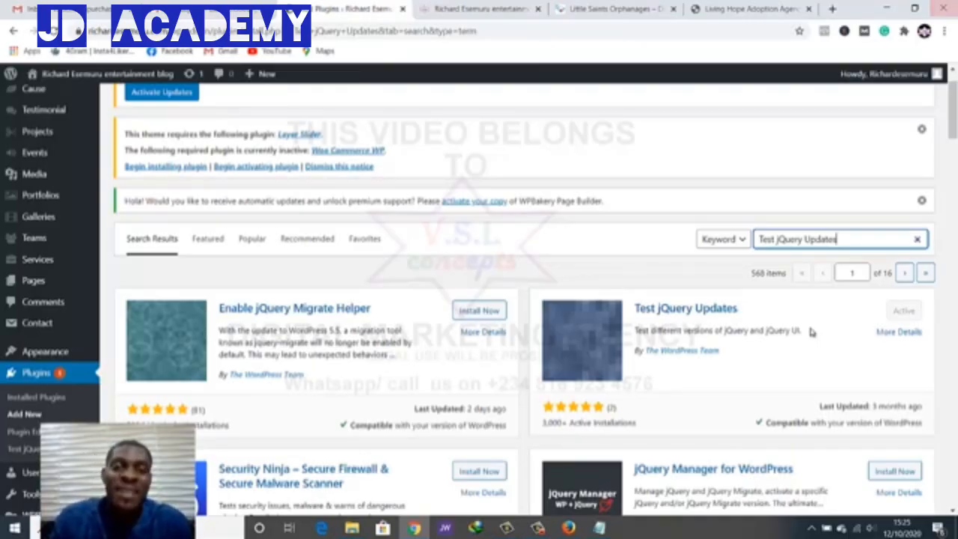
pyautogui.hotkey('ctrl', 'Tab')
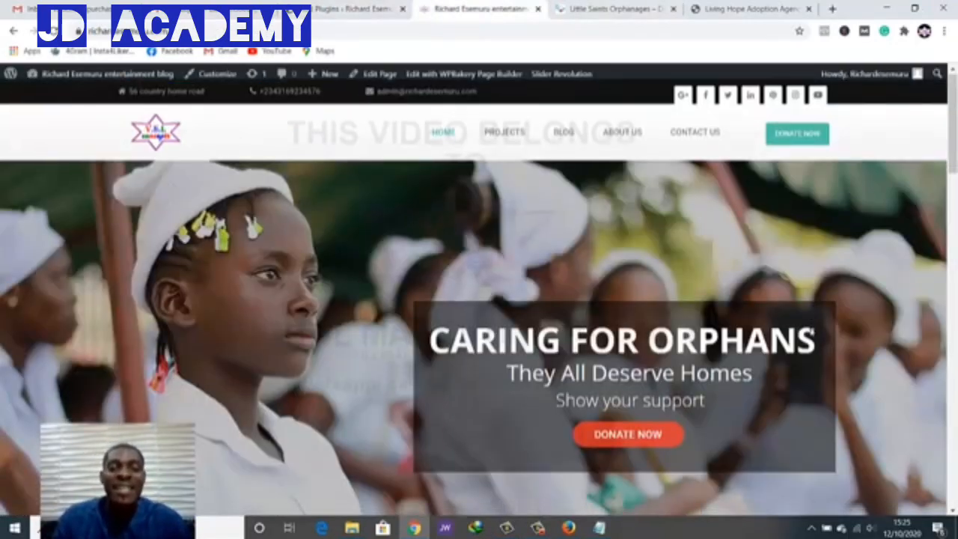
# Scroll through the orphanage homepage sections and footer
pyautogui.scroll(-15, 812, 333)
pyautogui.scroll(-5, 813, 333)
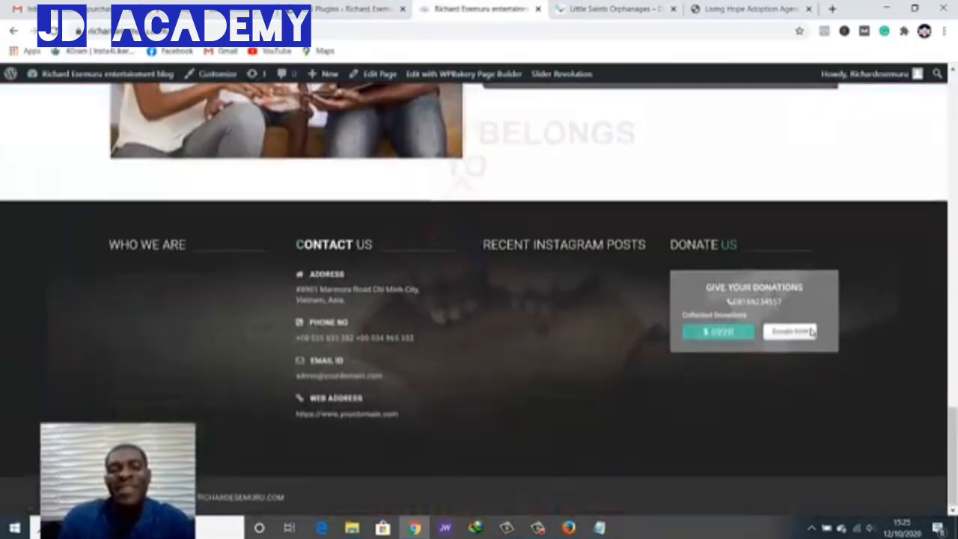
pyautogui.scroll(7, 812, 332)
pyautogui.scroll(4, 813, 333)
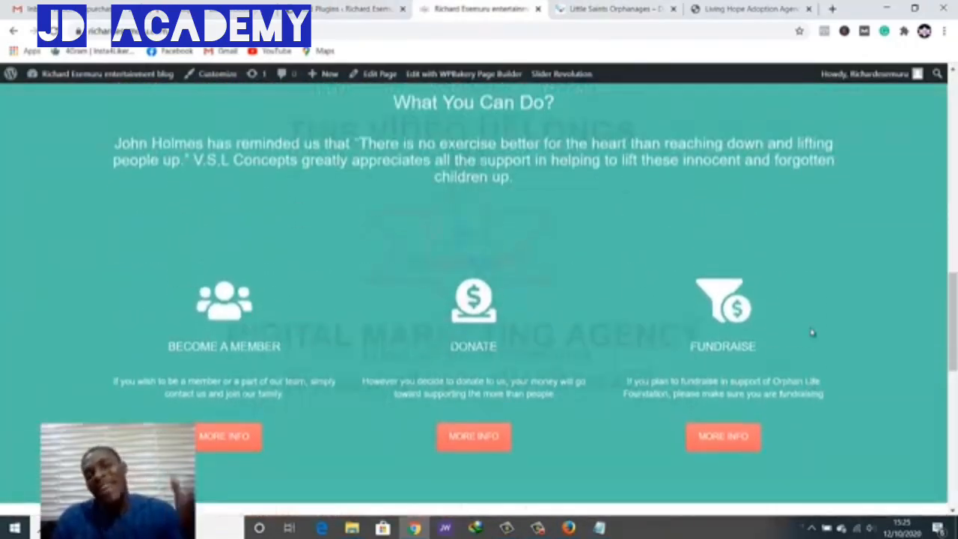
pyautogui.scroll(1, 812, 329)
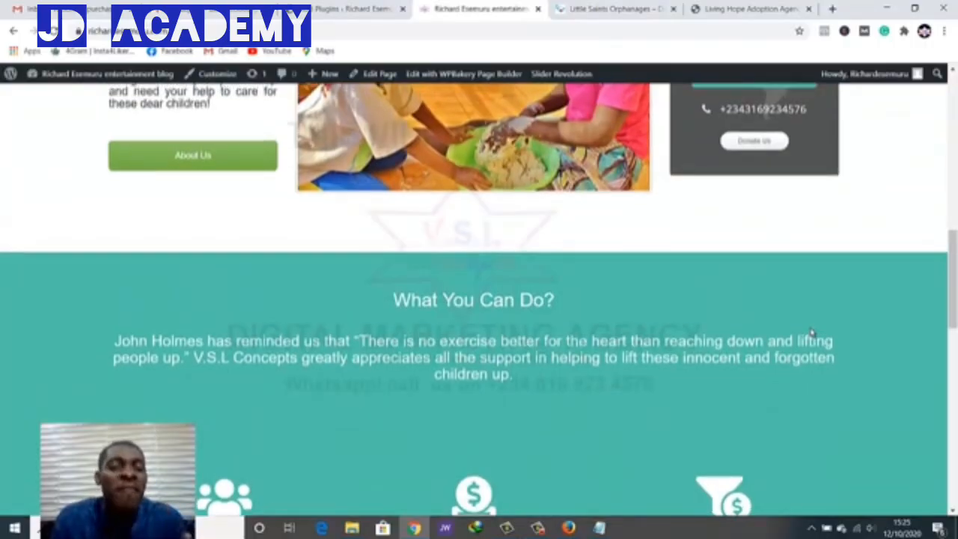
pyautogui.scroll(5, 812, 333)
pyautogui.scroll(2, 813, 333)
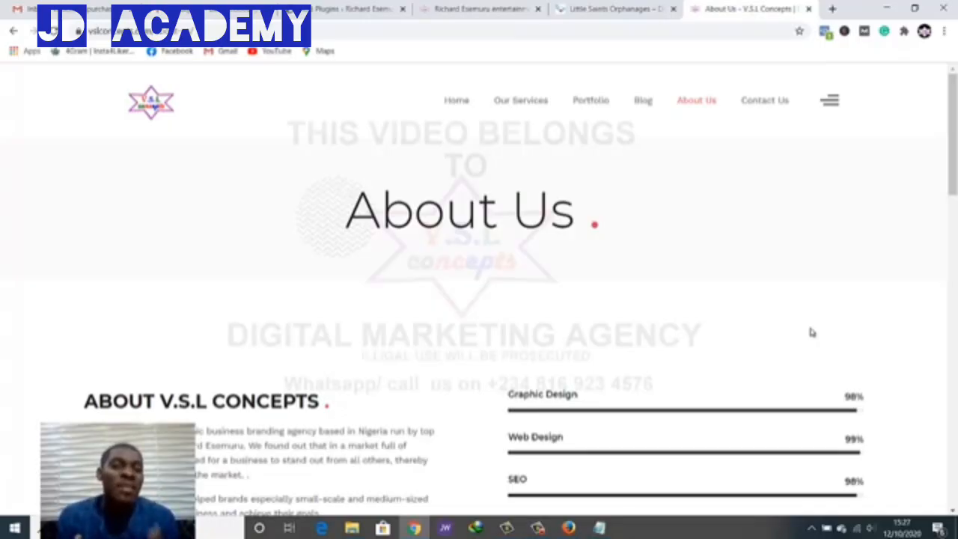
# Recheck the 'Test jQuery Updates' search results, then return to the orphanage homepage tab
pyautogui.hotkey('ctrl', 'shift', 'Tab')
pyautogui.hotkey('ctrl', 'shift', 'Tab')
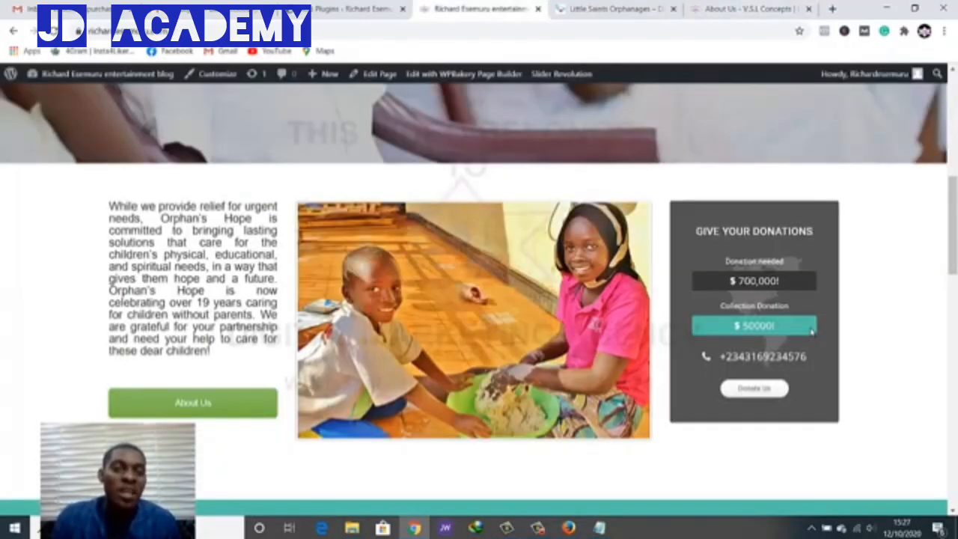
pyautogui.scroll(10, 813, 332)
pyautogui.hotkey('ctrl', 'shift', 'Tab')
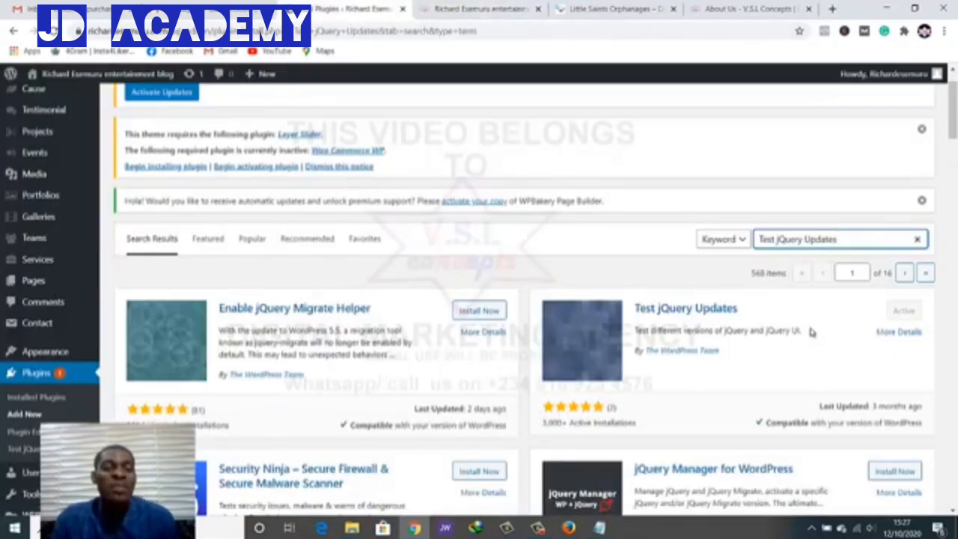
pyautogui.hotkey('ctrl', 'Tab')
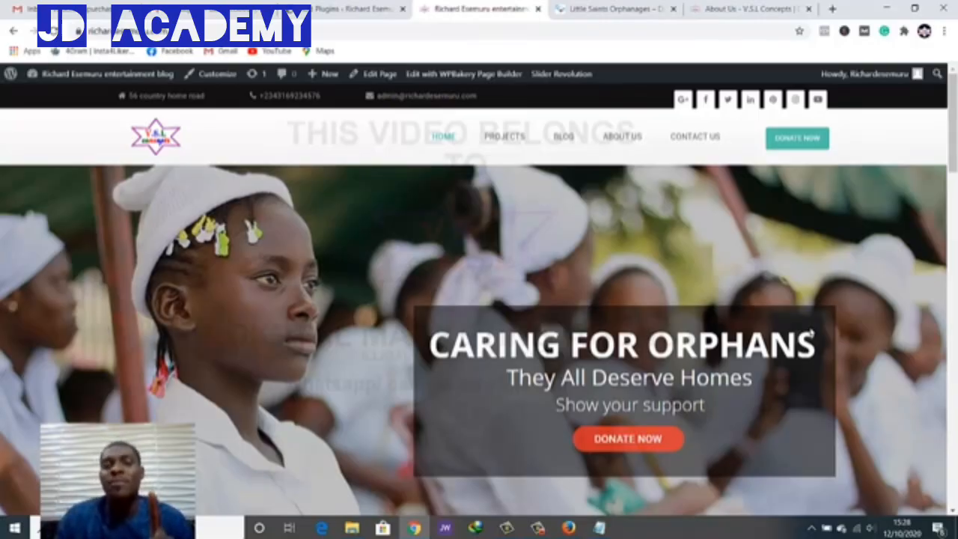
# Return to the Add Plugins tab showing 'Test jQuery Updates' as Active
pyautogui.hotkey('ctrl', 'shift', 'Tab')
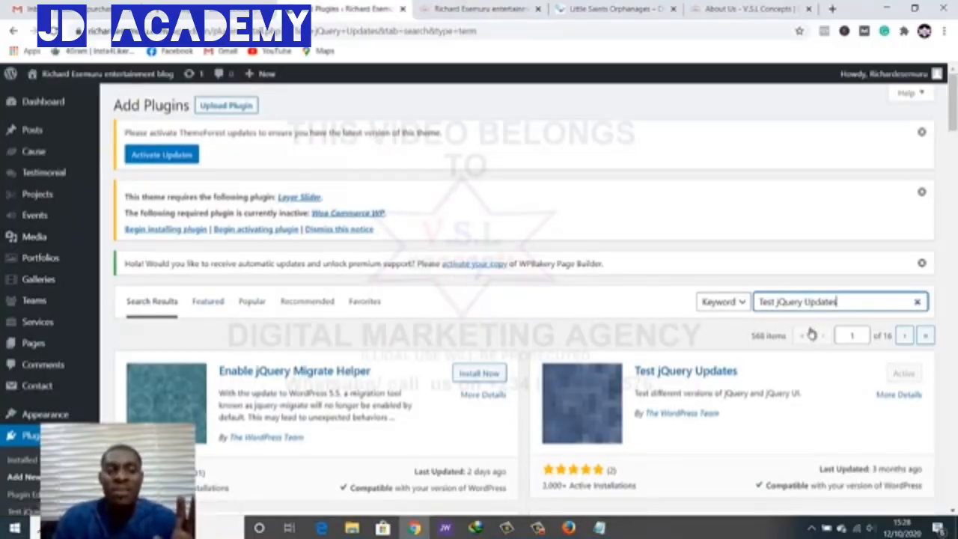
pyautogui.moveTo(37, 195)
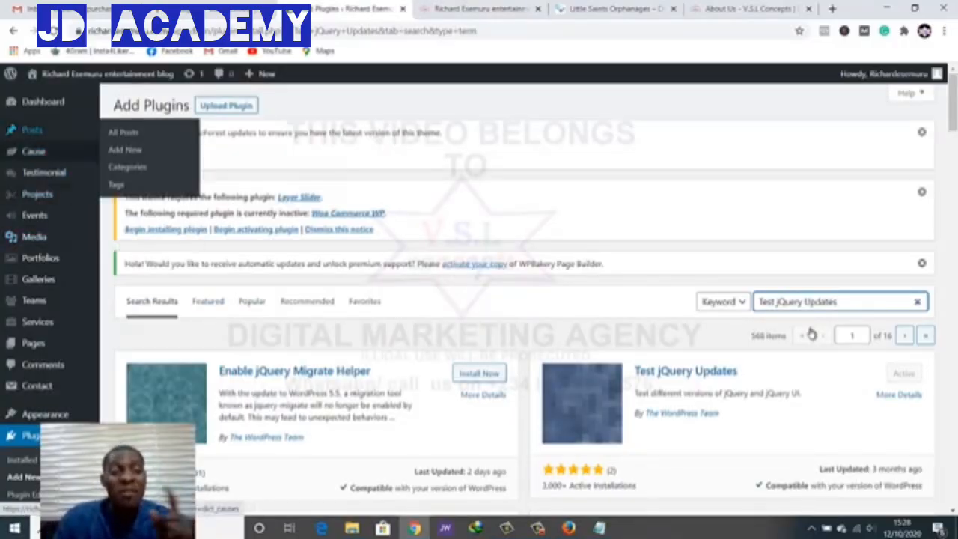
pyautogui.moveTo(32, 131)
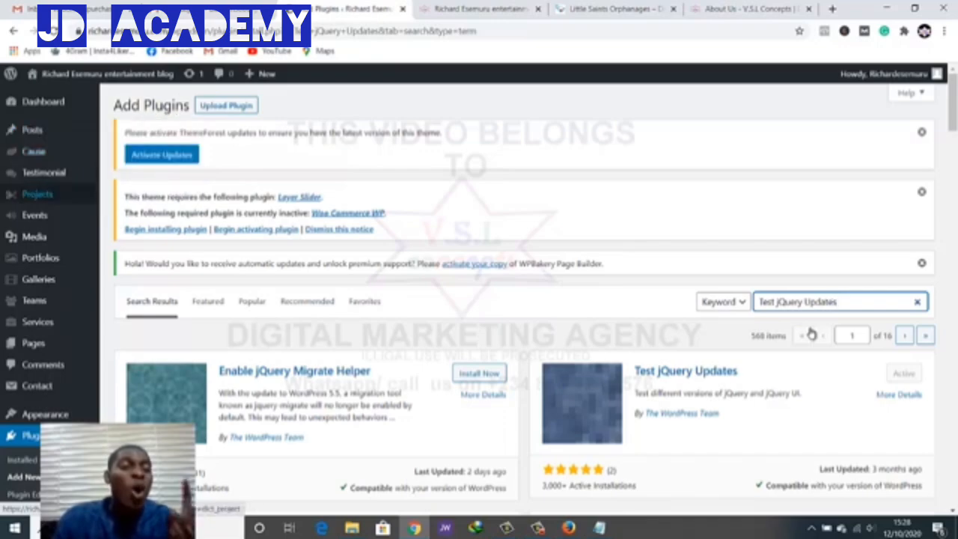
# Open All Pages and scroll through the list of 83 pages
pyautogui.click(33, 343)
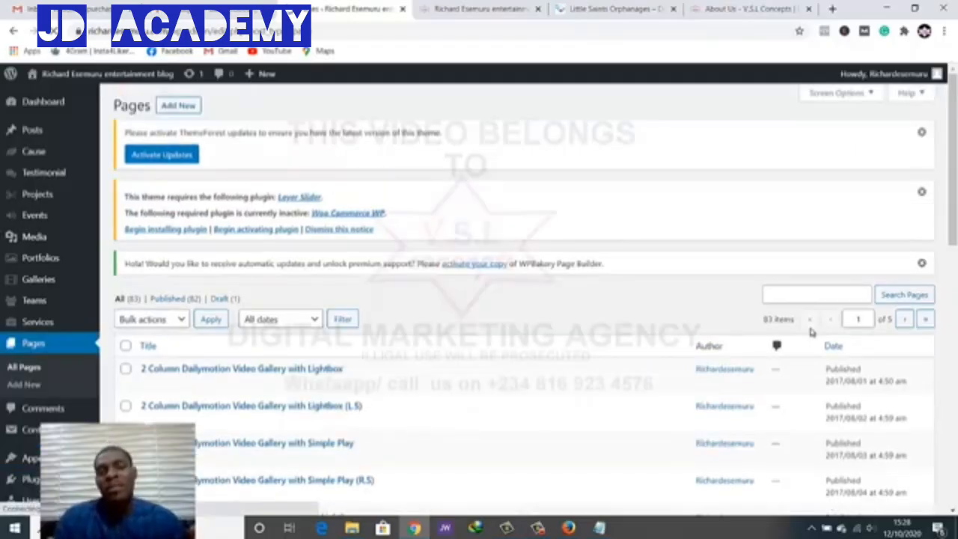
pyautogui.scroll(-1, 812, 334)
pyautogui.scroll(-12, 812, 333)
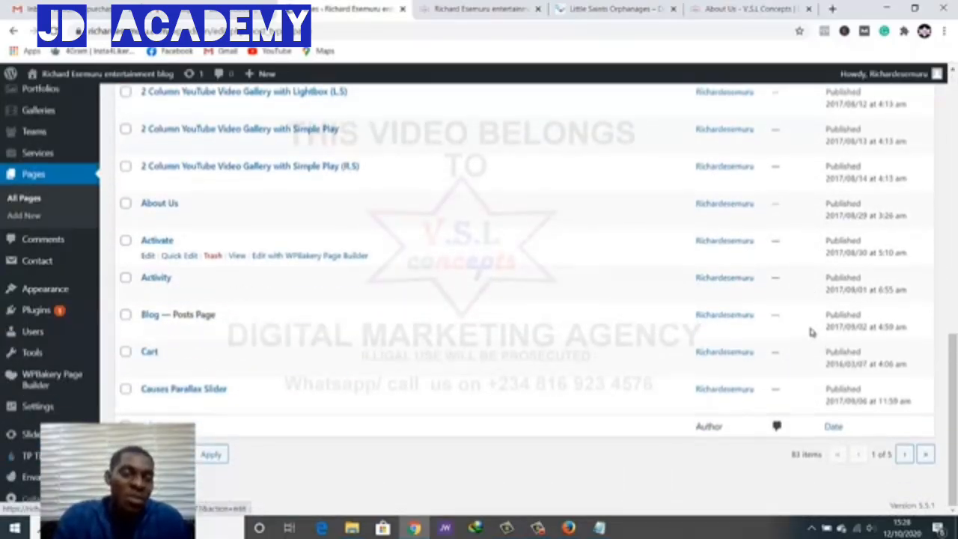
pyautogui.scroll(15, 813, 333)
# Trash all listed pages except About Us and Blog — Posts Page, 18 pages in total
pyautogui.press('Tab')
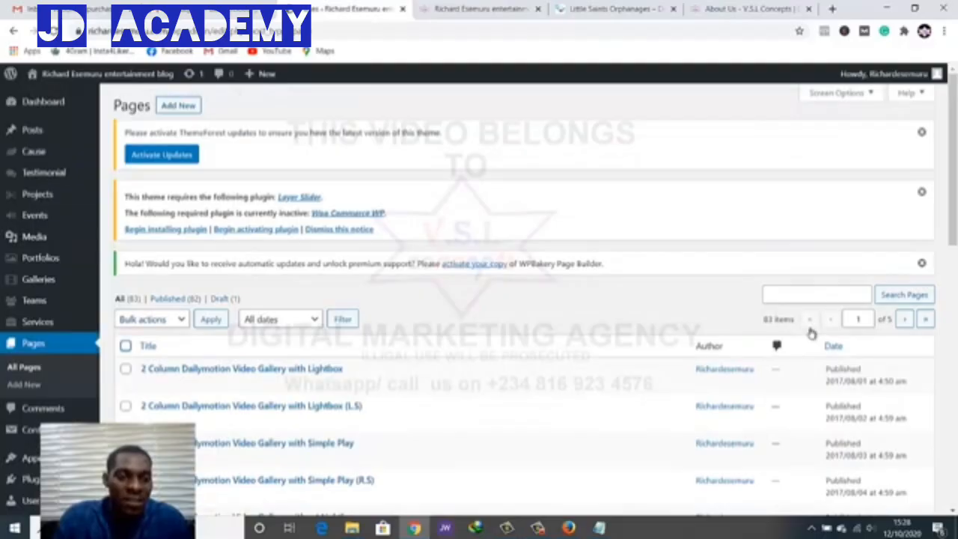
pyautogui.press('space')
pyautogui.scroll(-3, 812, 332)
pyautogui.scroll(-5, 812, 331)
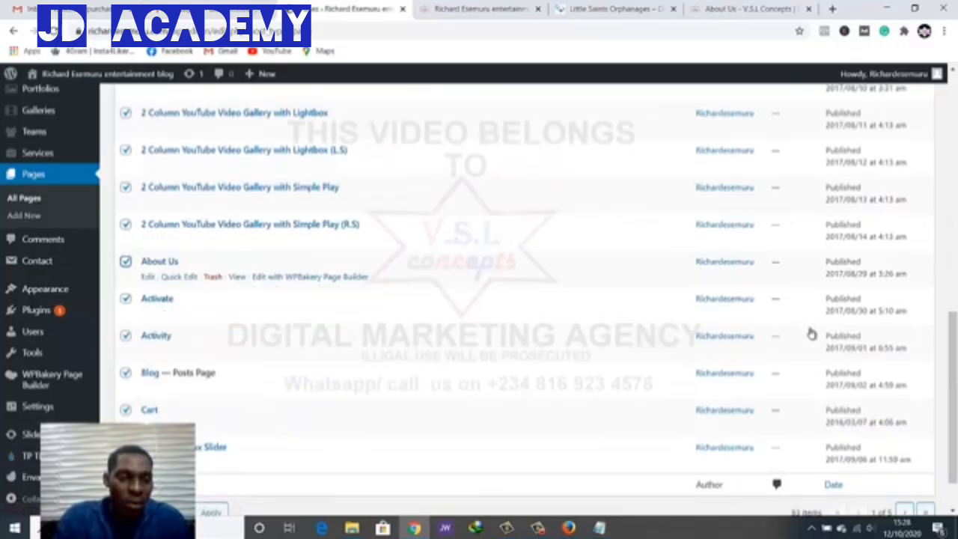
pyautogui.click(125, 261)
pyautogui.scroll(-1, 812, 332)
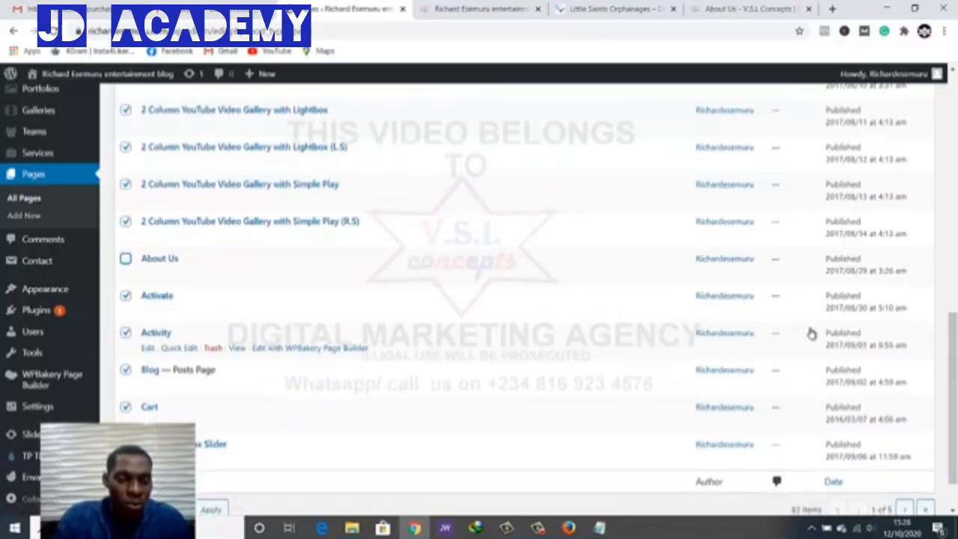
pyautogui.click(126, 313)
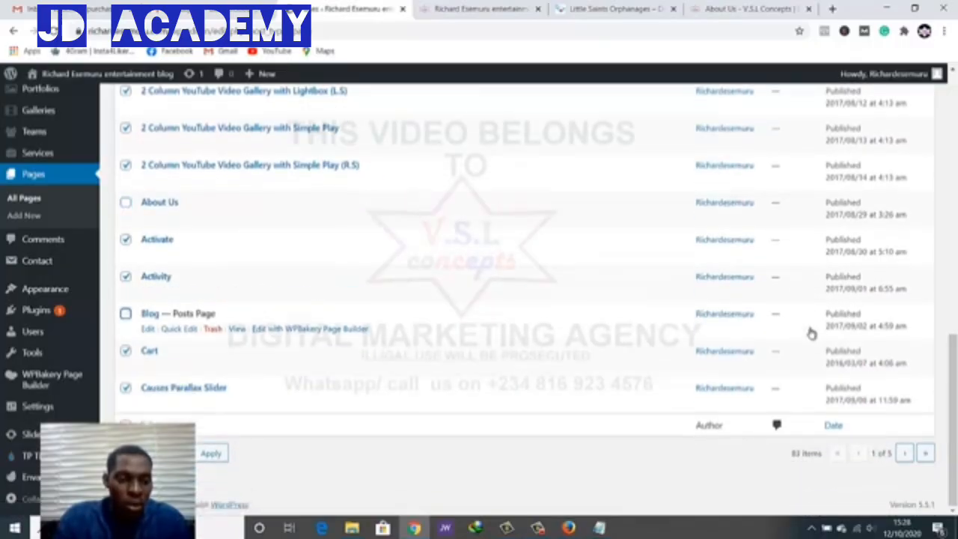
pyautogui.scroll(4, 812, 332)
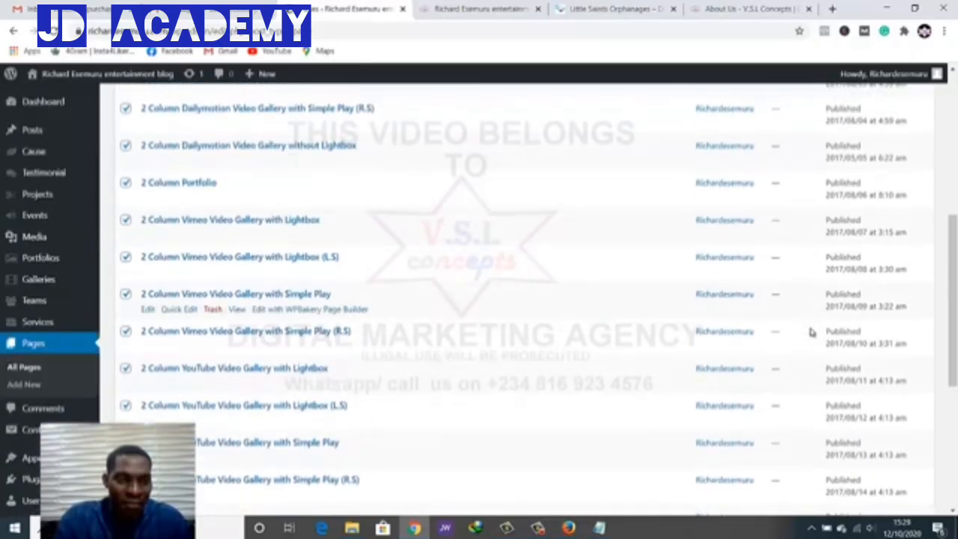
pyautogui.scroll(4, 812, 332)
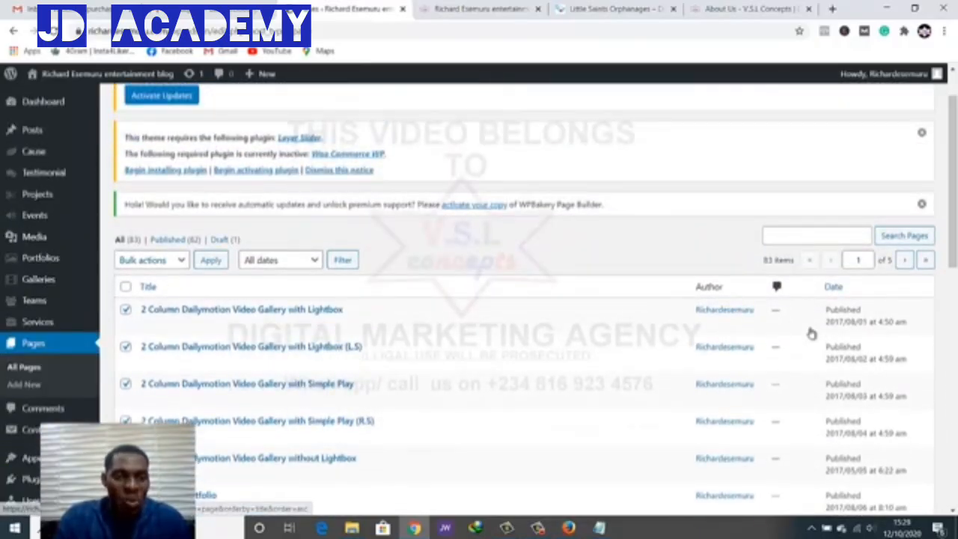
pyautogui.click(152, 260)
pyautogui.click(148, 300)
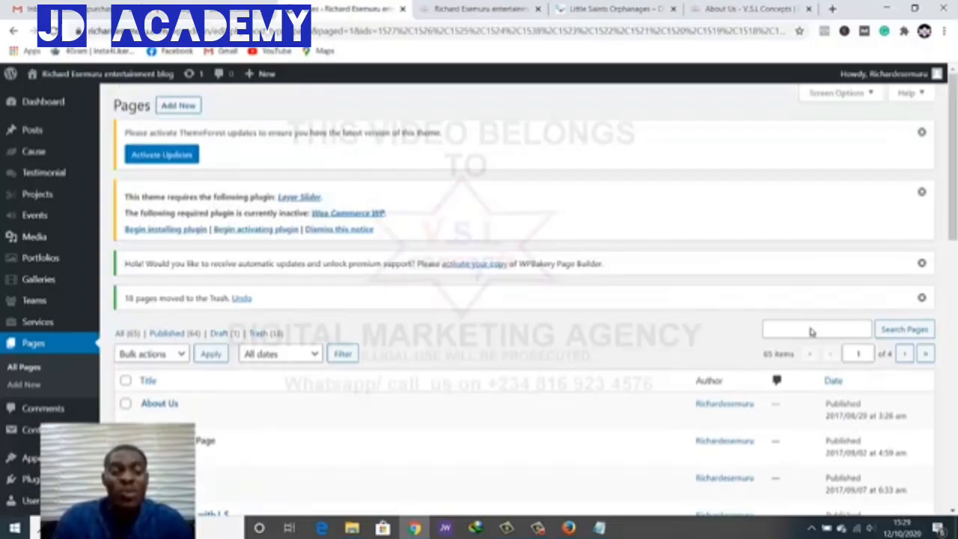
# Select all pages except About Us, Blog — Posts Page, Contact Us and Donation for trashing
pyautogui.scroll(-3, 812, 330)
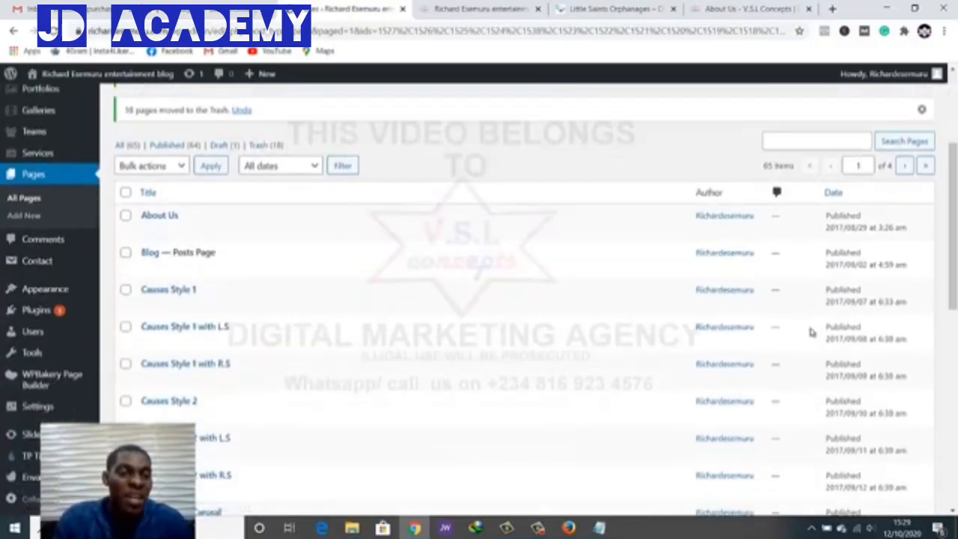
pyautogui.click(126, 193)
pyautogui.click(126, 216)
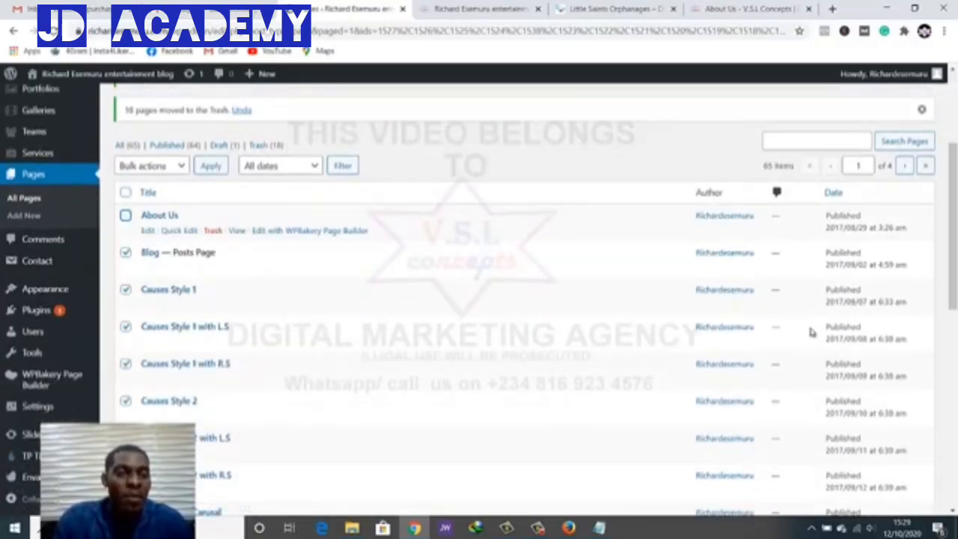
pyautogui.click(126, 252)
pyautogui.scroll(-2, 159, 217)
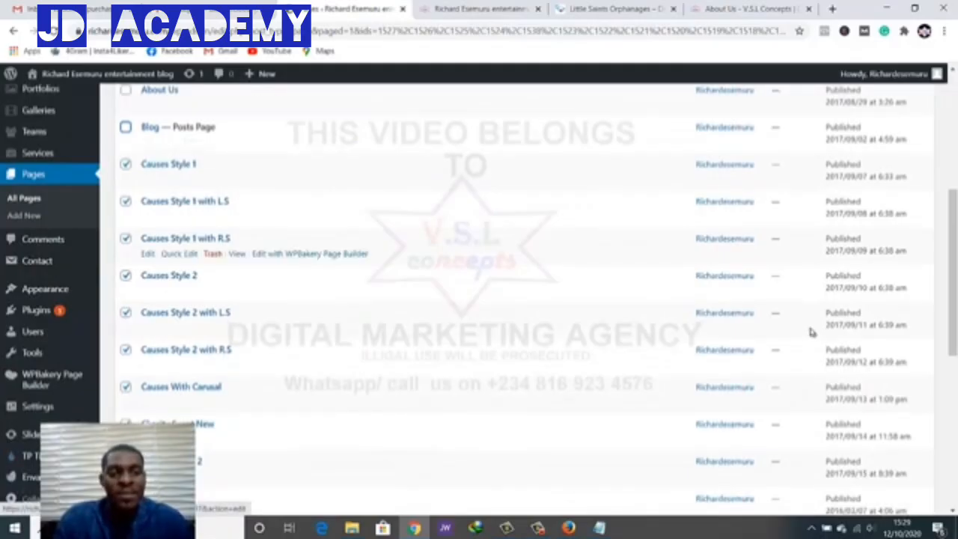
pyautogui.scroll(-3, 812, 334)
pyautogui.scroll(-1, 812, 334)
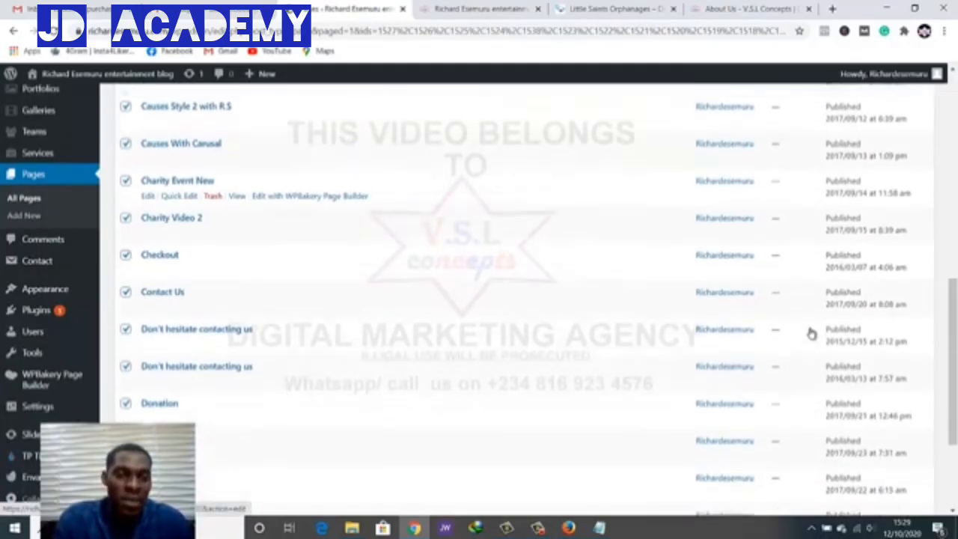
pyautogui.scroll(-2, 812, 334)
pyautogui.scroll(-1, 812, 334)
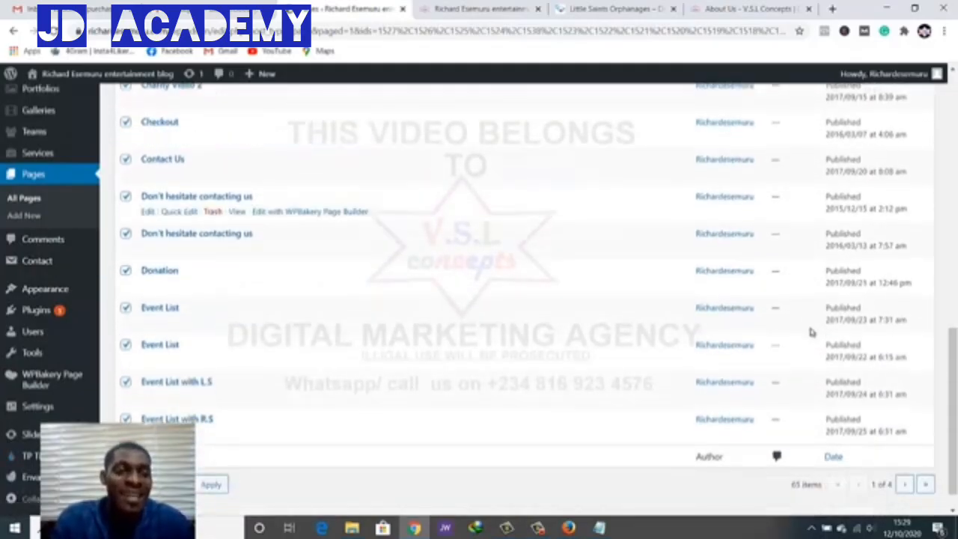
pyautogui.click(126, 159)
pyautogui.click(126, 270)
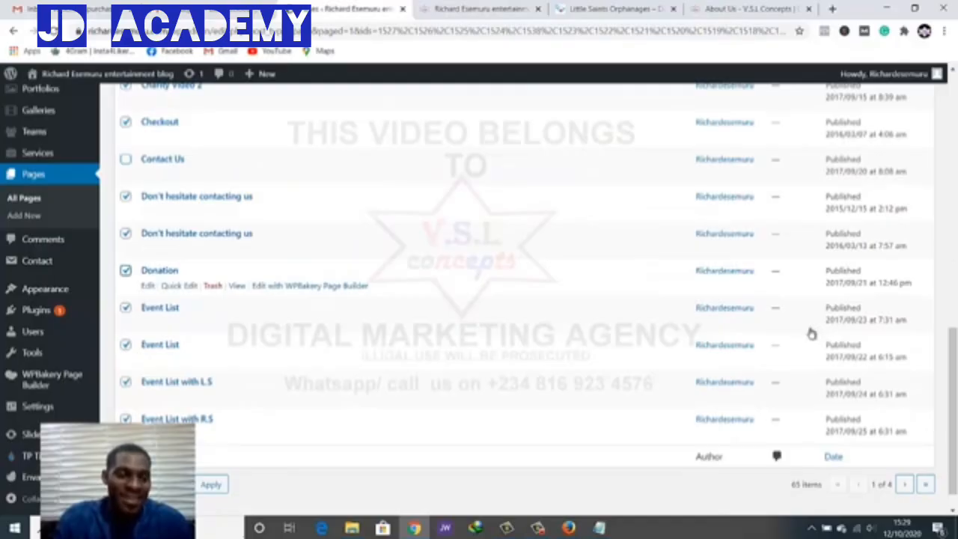
pyautogui.scroll(-1, 813, 332)
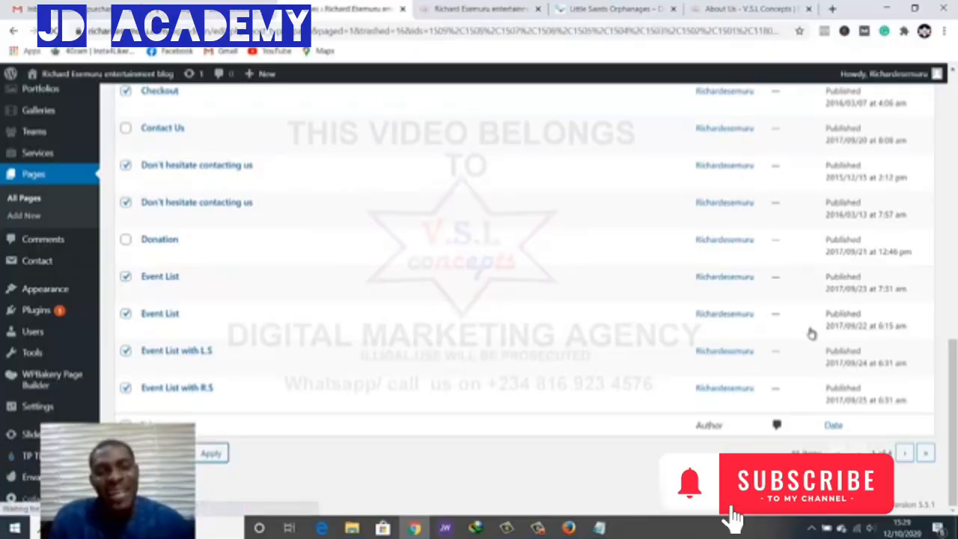
pyautogui.scroll(-2, 812, 332)
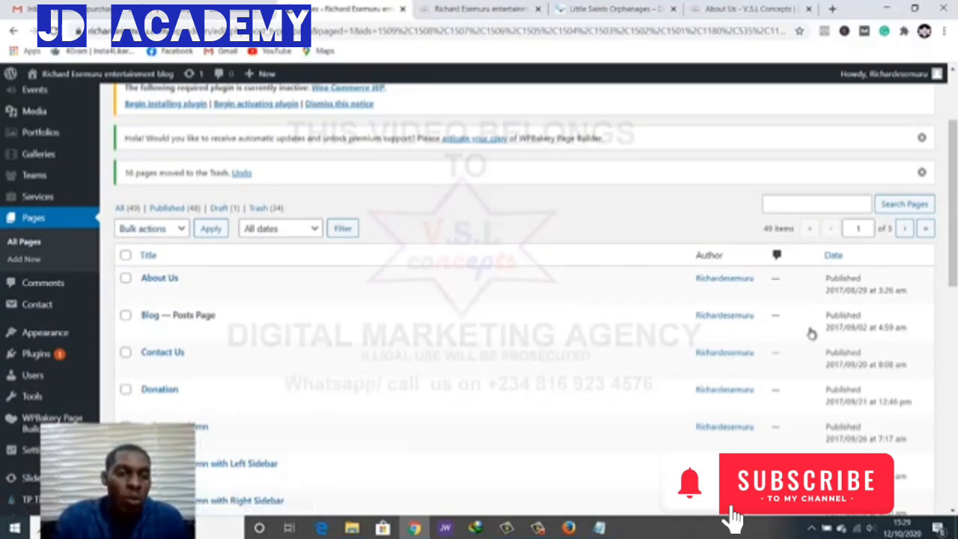
# Open Trash (34), select all visible trashed pages and delete them permanently
pyautogui.click(266, 208)
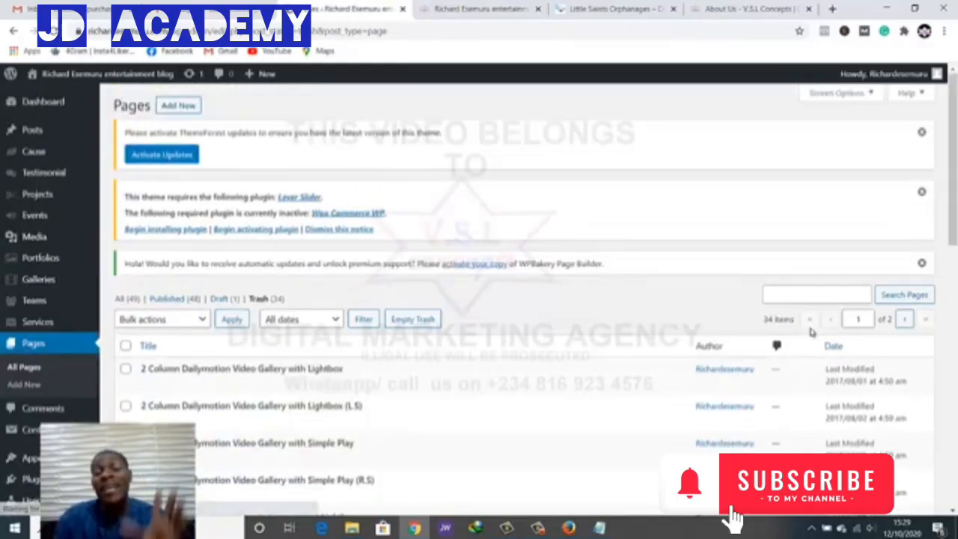
pyautogui.scroll(-3, 812, 333)
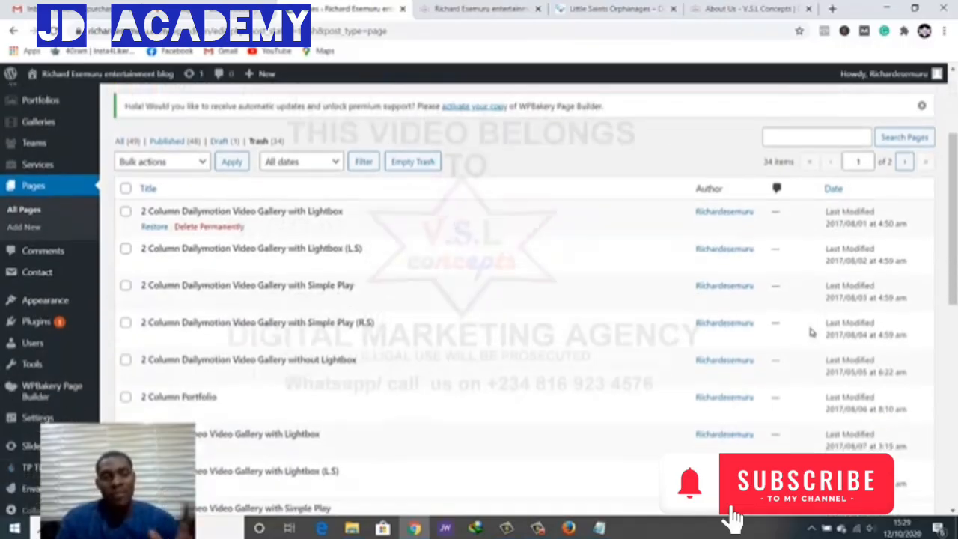
pyautogui.click(126, 158)
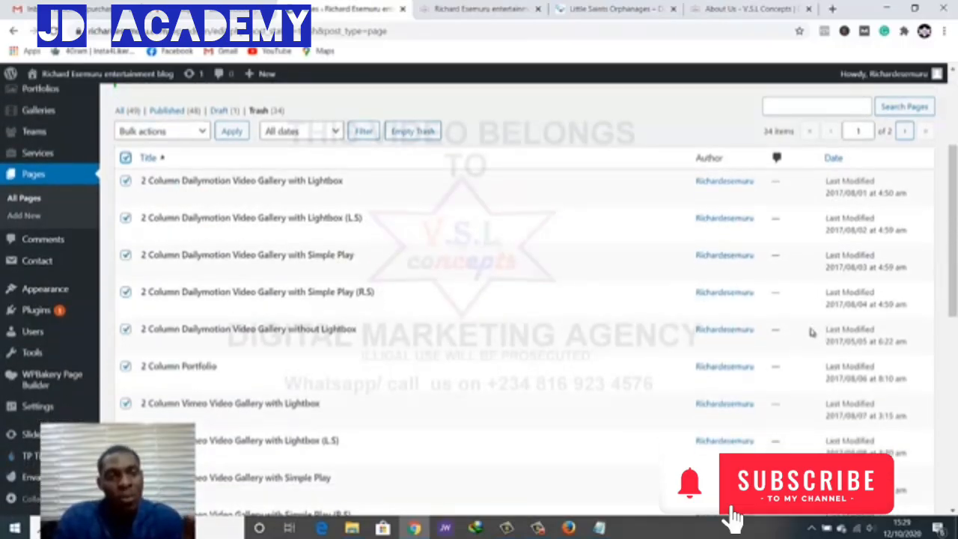
pyautogui.click(163, 131)
pyautogui.click(160, 172)
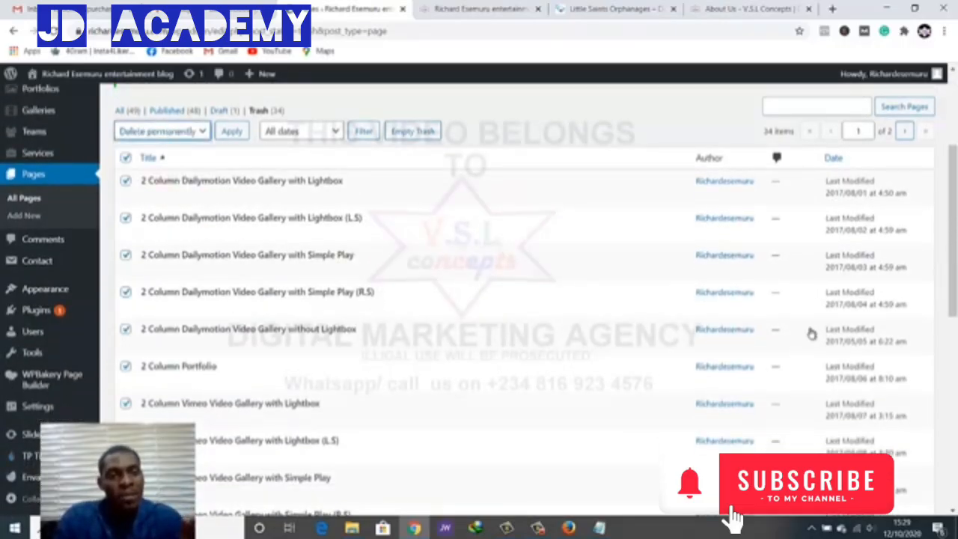
pyautogui.click(232, 131)
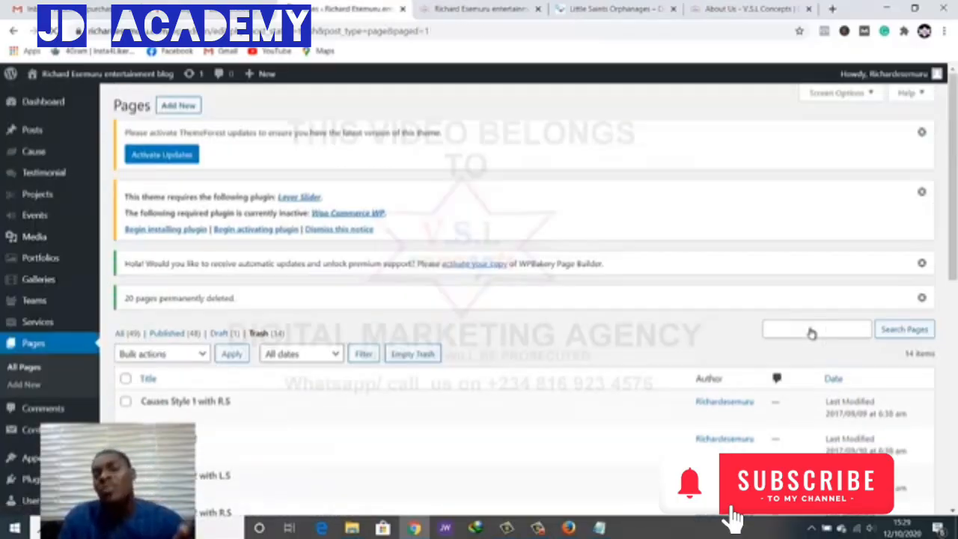
# Select all 14 remaining trashed pages and bulk-delete them permanently, emptying the Trash
pyautogui.scroll(-2, 812, 332)
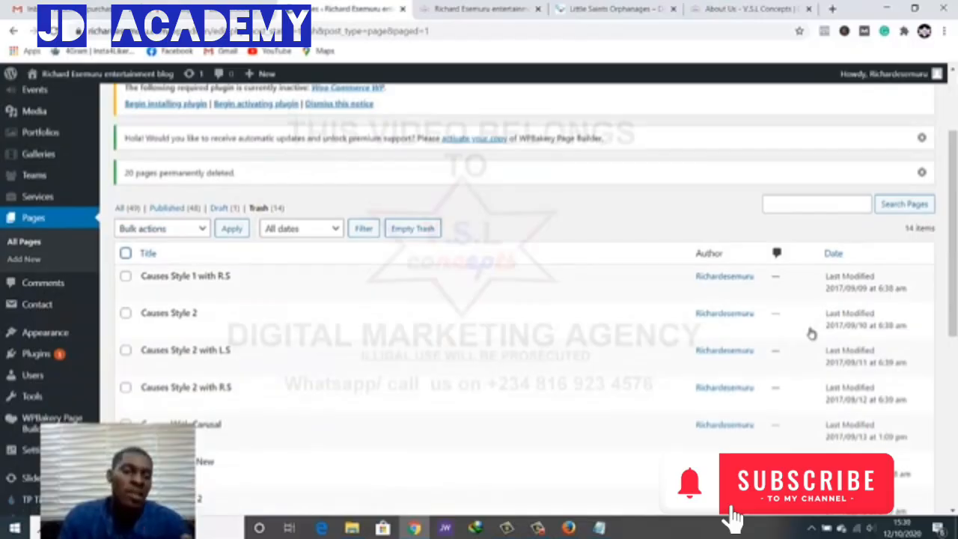
pyautogui.click(125, 253)
pyautogui.click(162, 228)
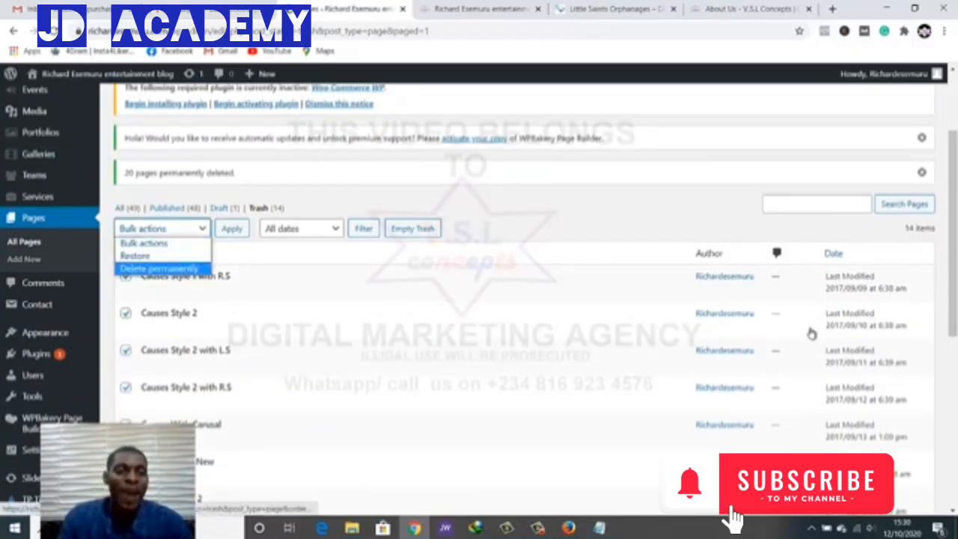
pyautogui.click(159, 268)
pyautogui.click(232, 228)
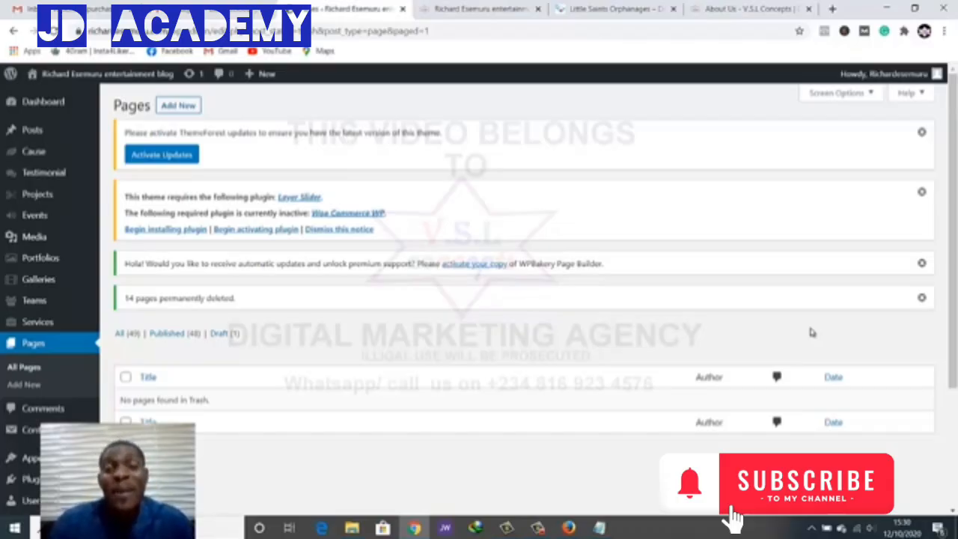
# Return to the orphanage homepage tab and confirm it still displays intact
pyautogui.hotkey('ctrl', 'Tab')
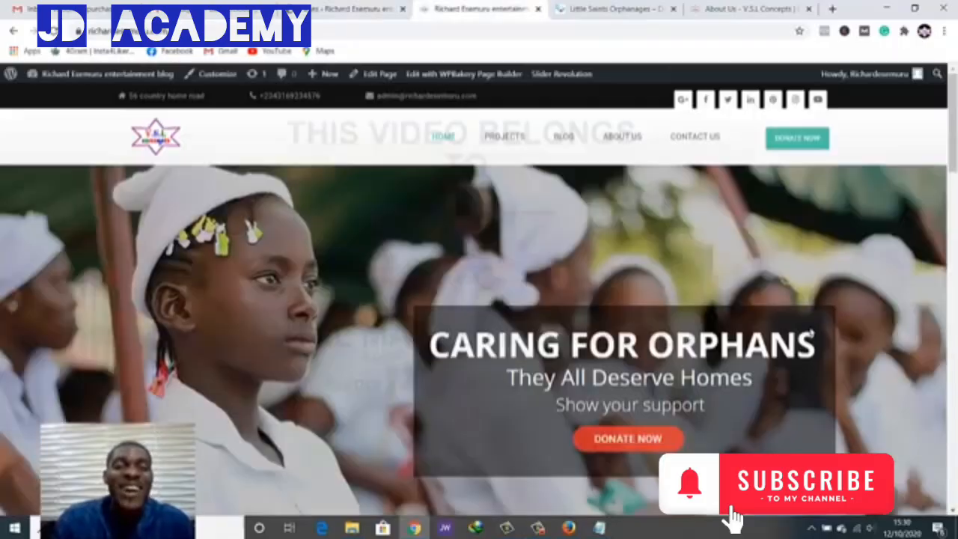
pyautogui.scroll(-5, 733, 515)
pyautogui.scroll(5, 733, 515)
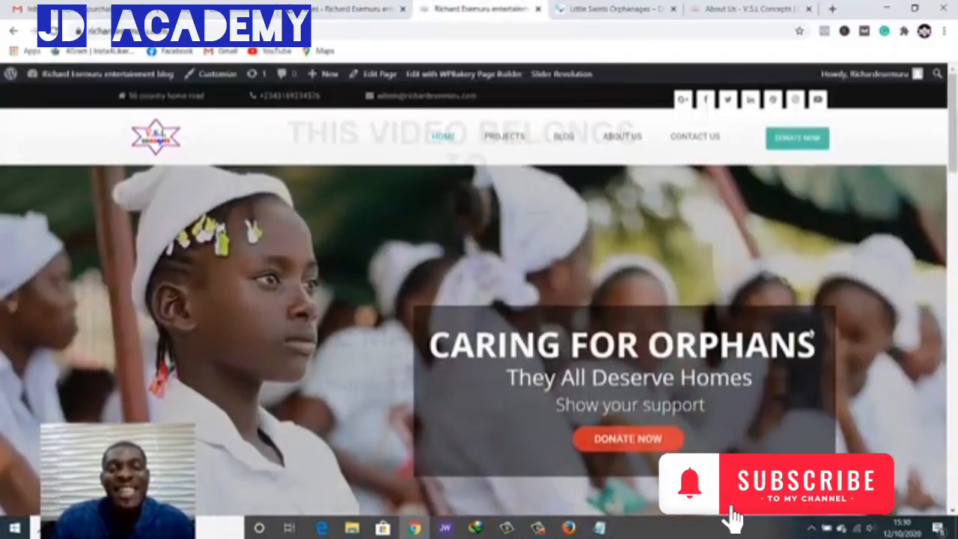